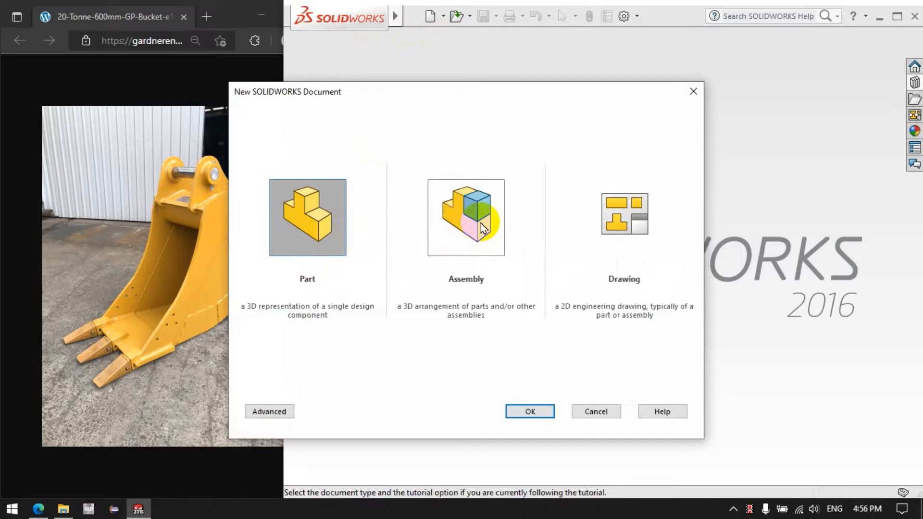
Create a new assembly document and dismiss the initial component insertion
click(484, 228)
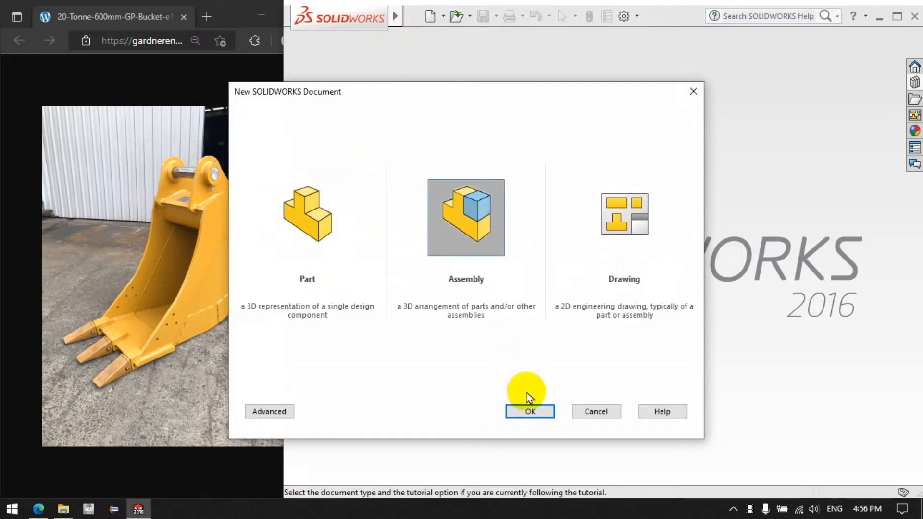
click(303, 226)
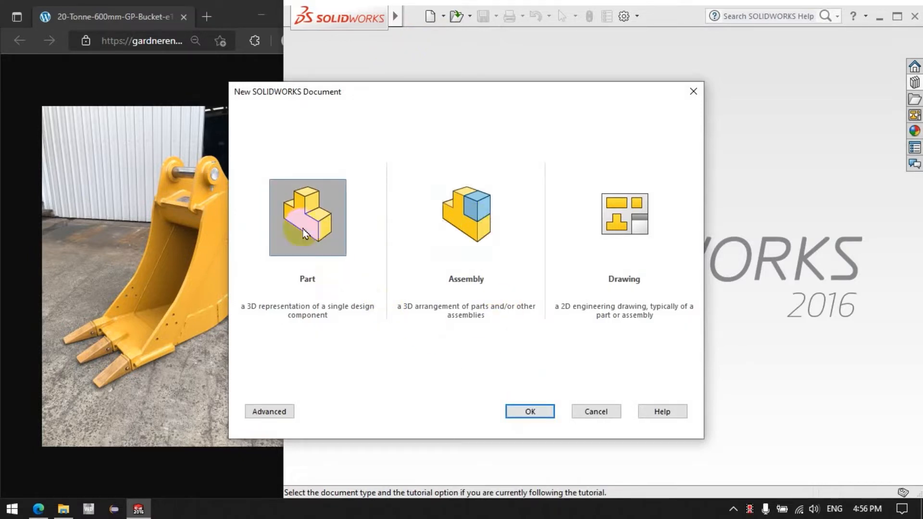
click(481, 245)
click(530, 411)
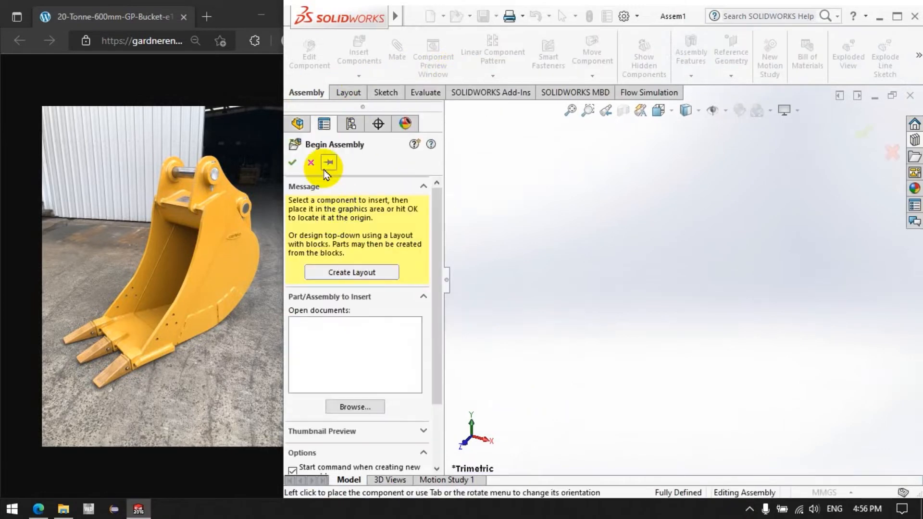
click(315, 161)
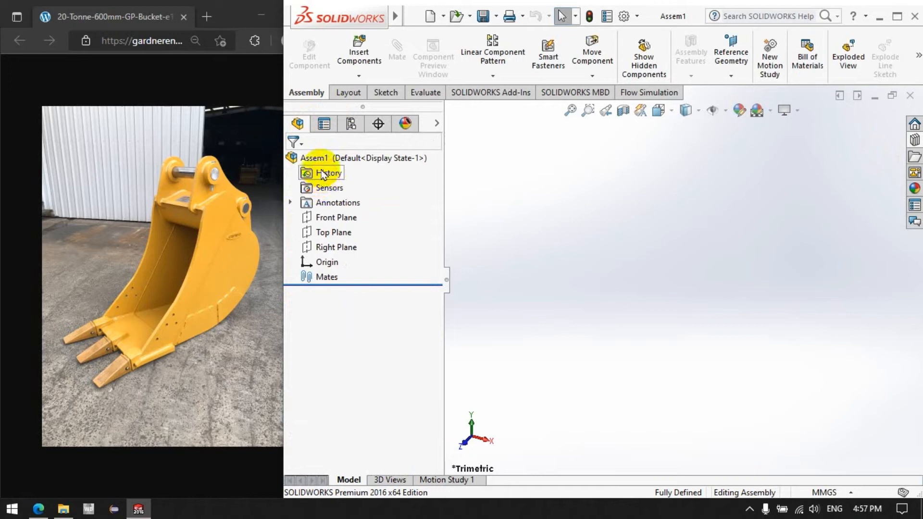
Insert a new part into the empty assembly and make it the component being edited
click(313, 159)
click(359, 75)
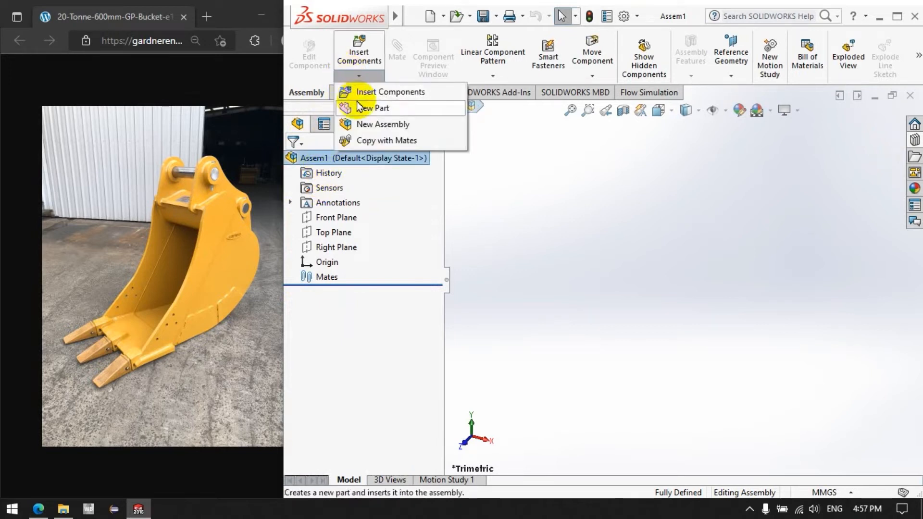
click(365, 107)
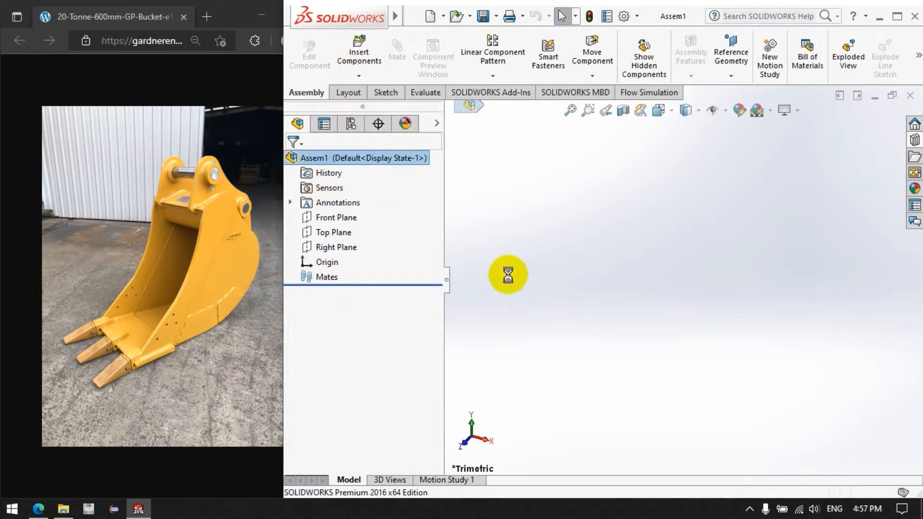
click(469, 275)
click(377, 277)
click(311, 67)
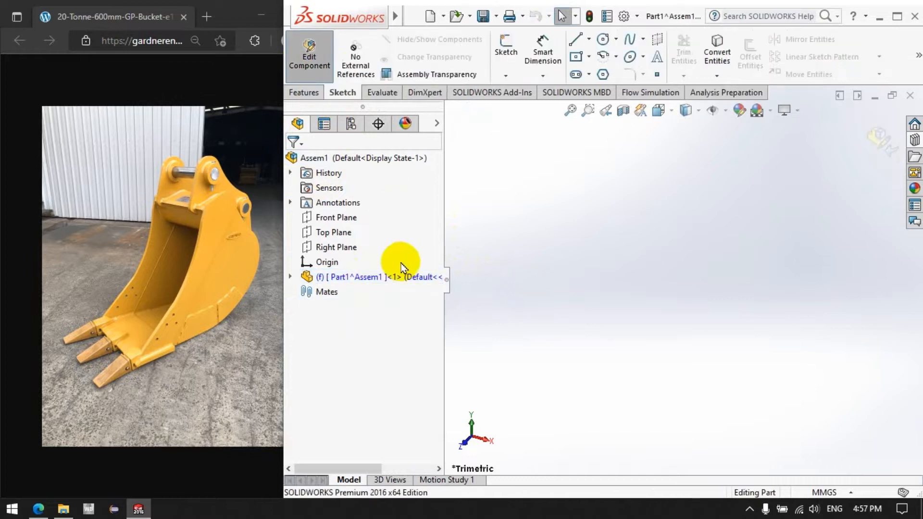
Start a sketch on the new part's Front Plane
click(506, 48)
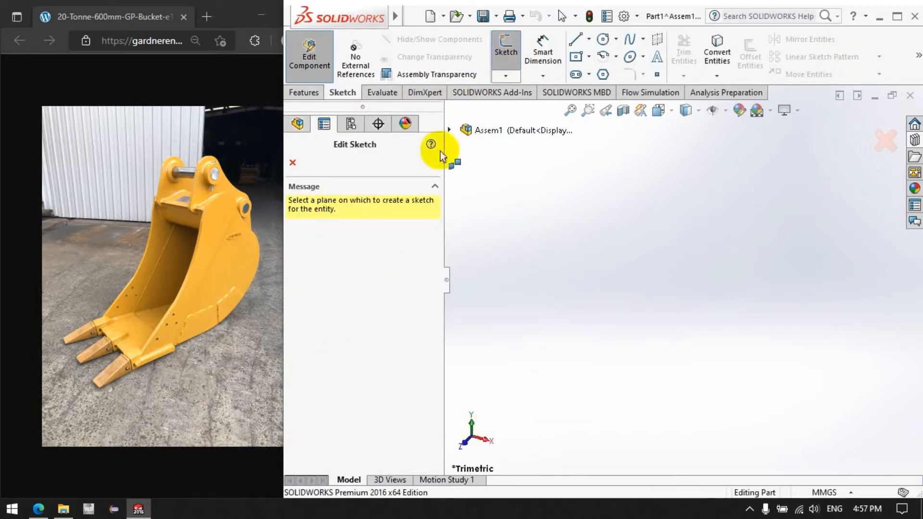
click(449, 130)
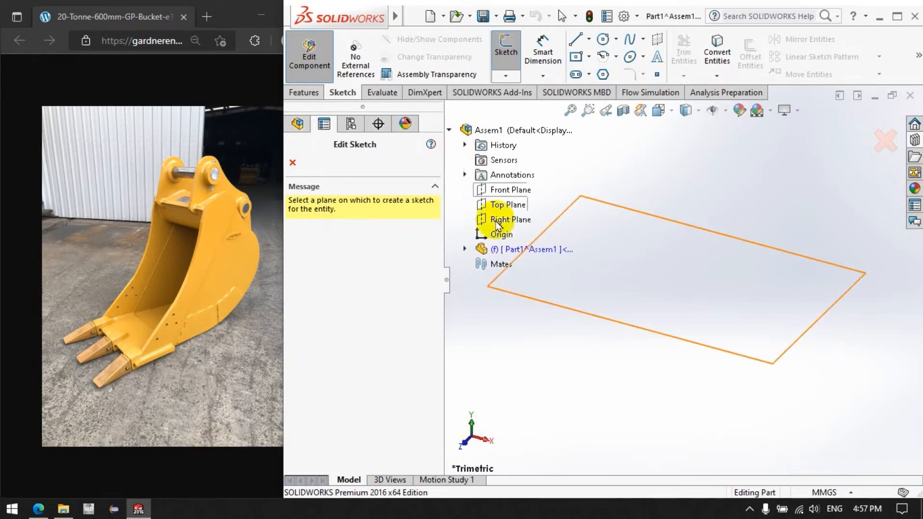
click(465, 249)
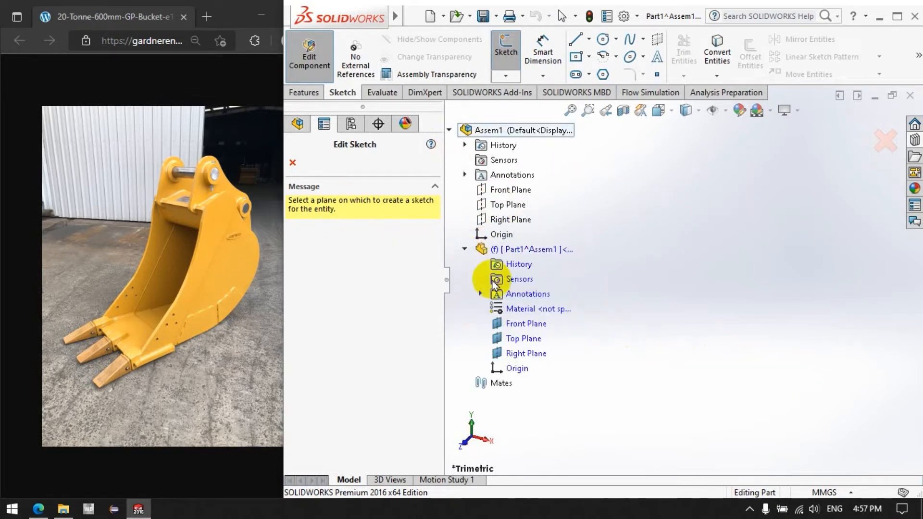
click(516, 325)
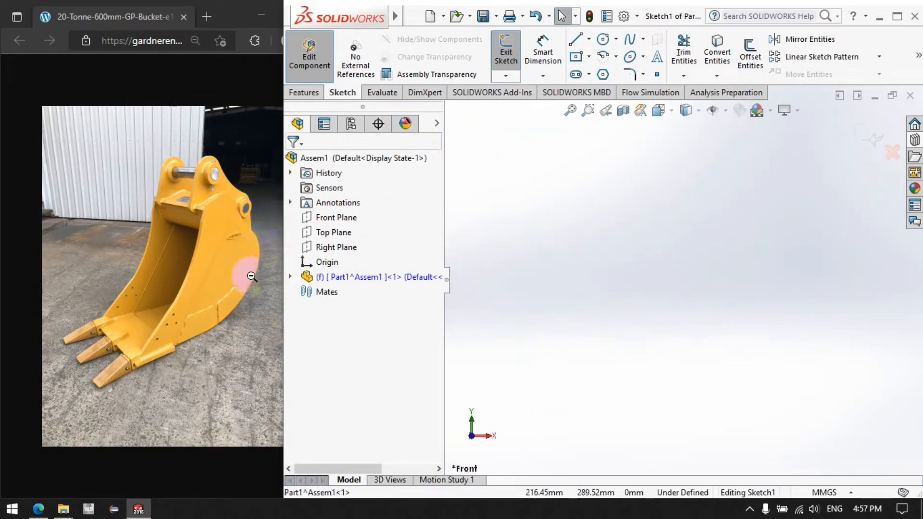
click(575, 40)
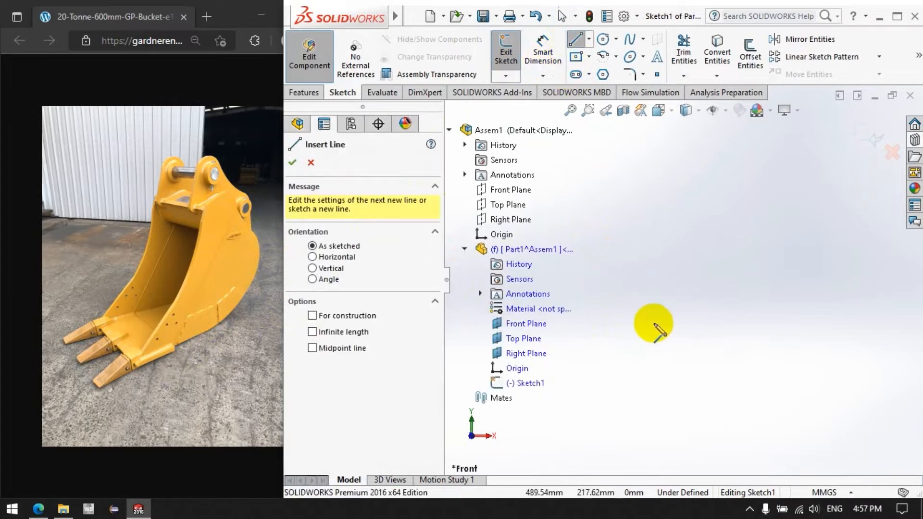
click(449, 130)
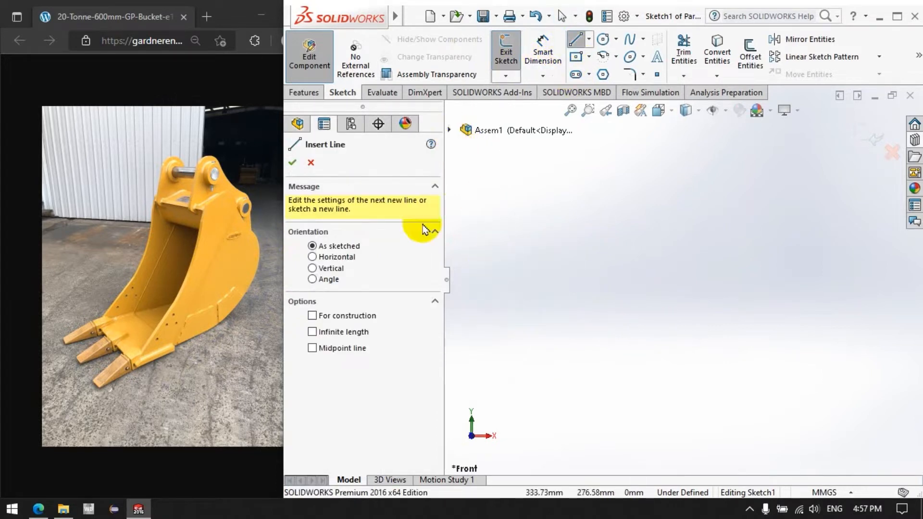
click(311, 163)
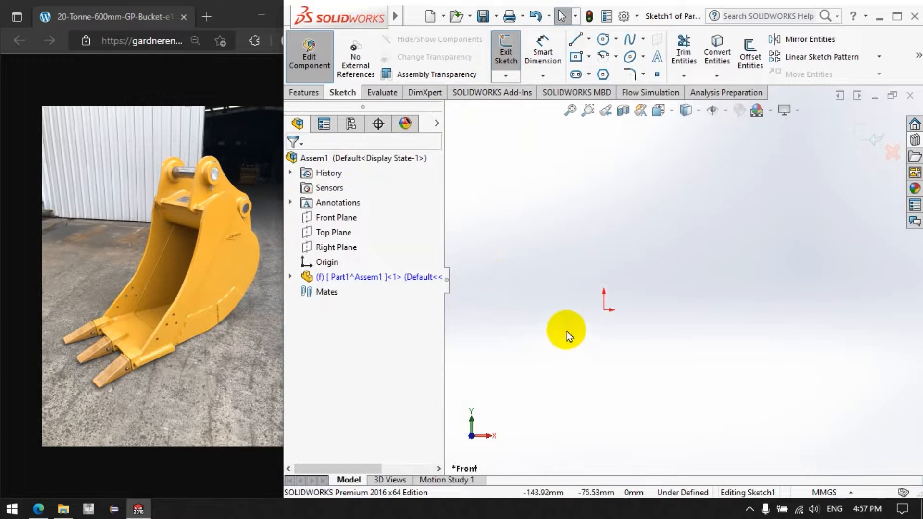
Sketch a horizontal line in the positive X direction from the origin
click(574, 42)
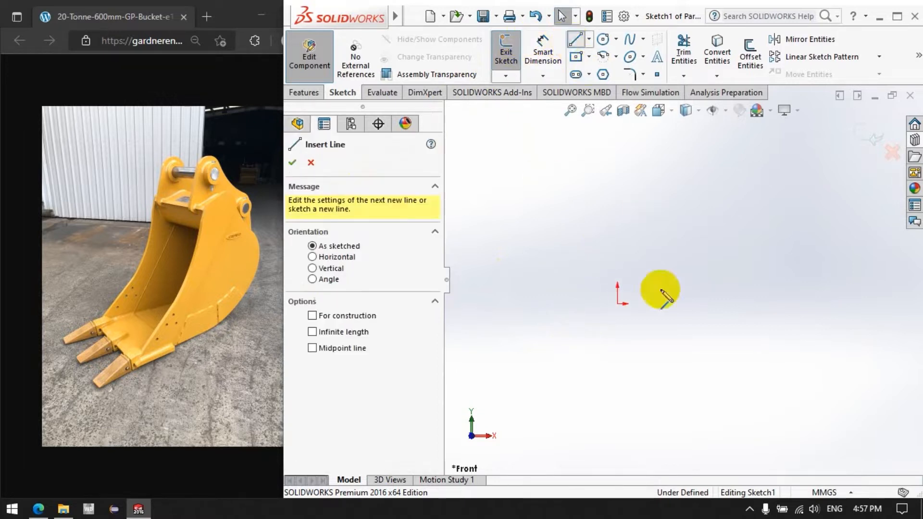
click(621, 303)
click(903, 303)
key(Escape)
click(576, 39)
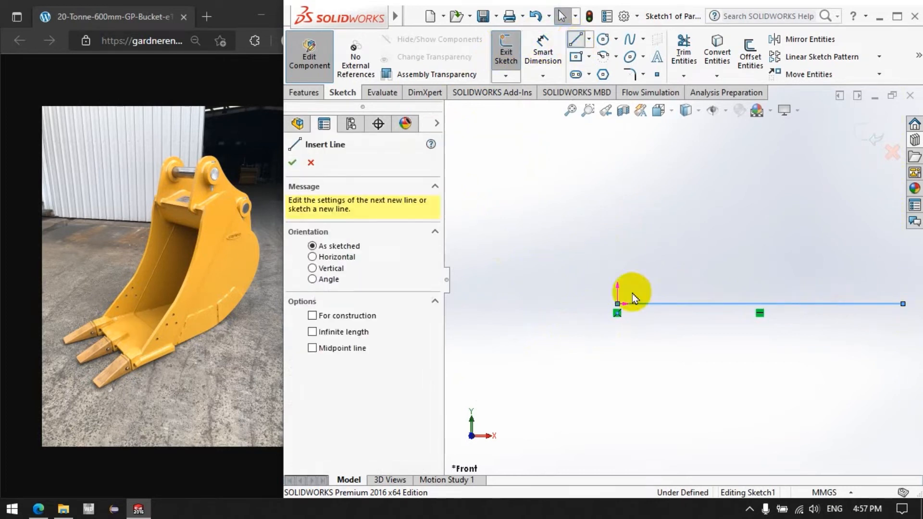
click(619, 303)
drag(619, 303, 662, 167)
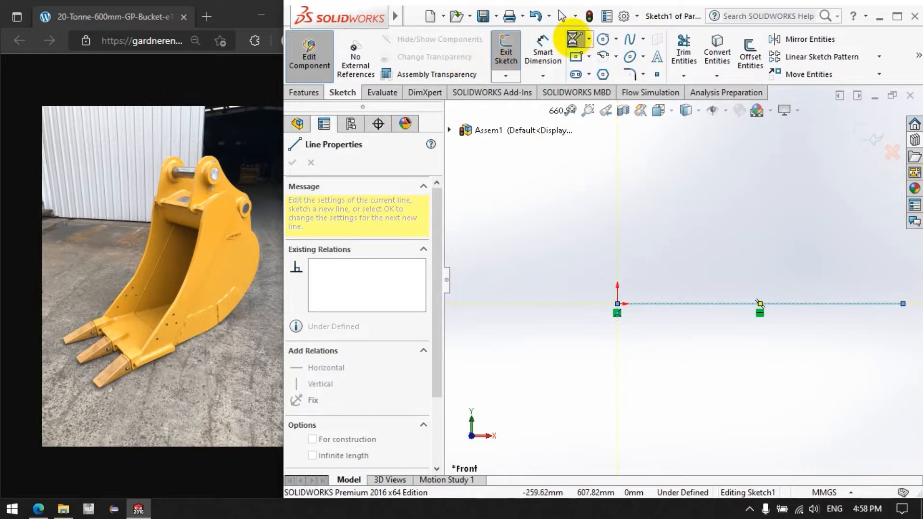
Trim away the line drawn from the origin
click(576, 38)
click(684, 51)
drag(706, 284, 715, 336)
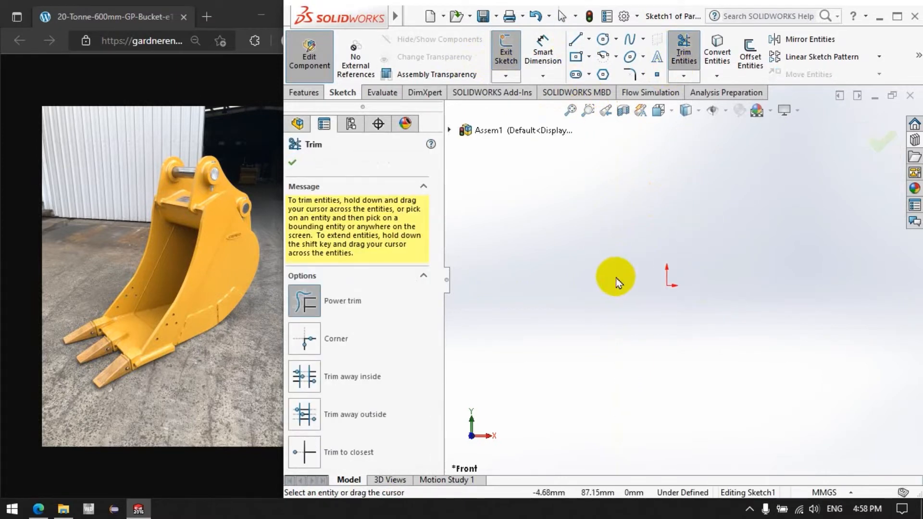
Sketch a horizontal line about 1008 mm long starting at the origin
click(576, 38)
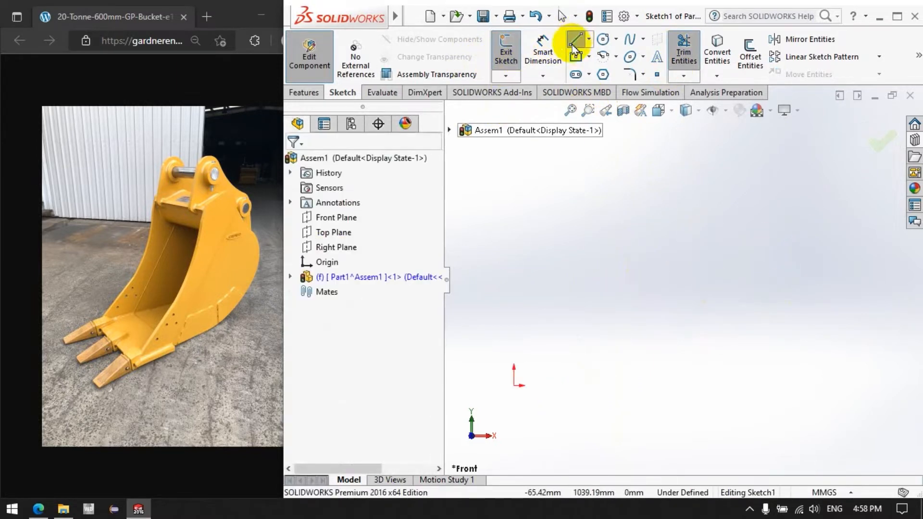
click(515, 389)
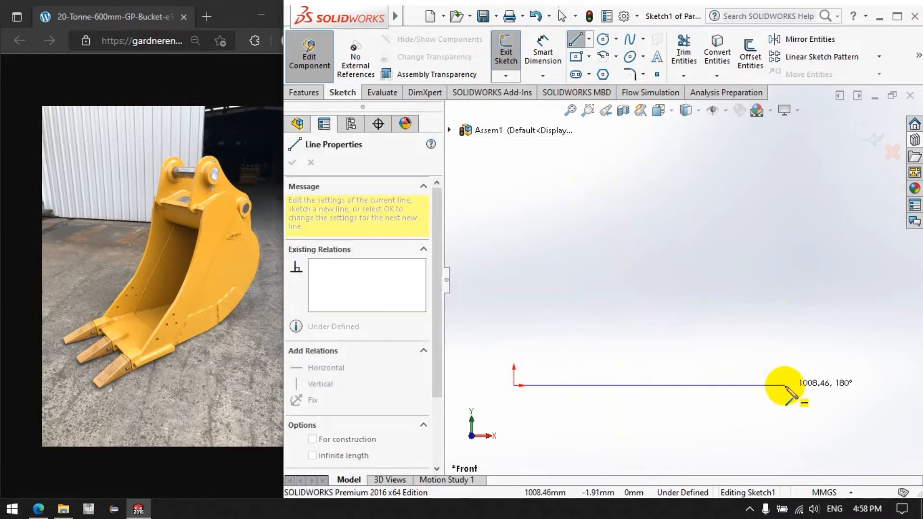
click(785, 385)
click(577, 38)
Dimension the horizontal line's length and set it to 1000 mm
click(596, 392)
click(543, 46)
click(625, 427)
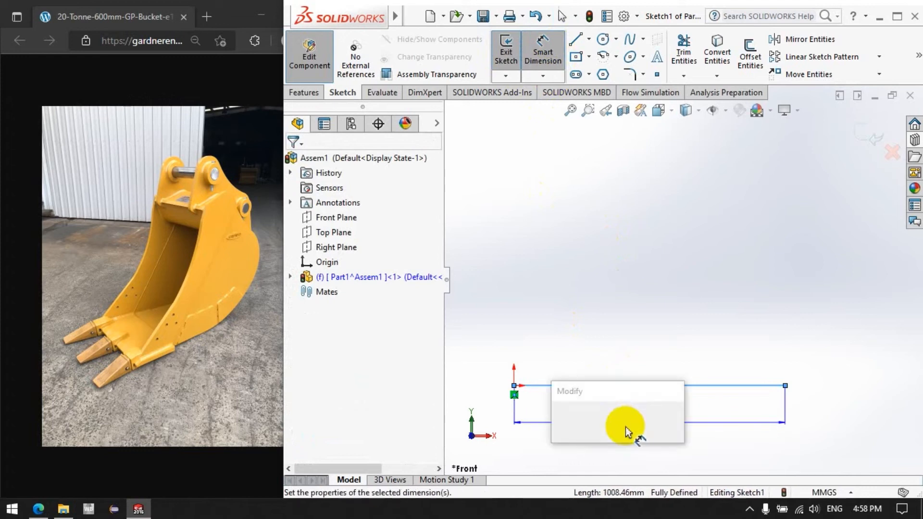
text(1000)
key(Return)
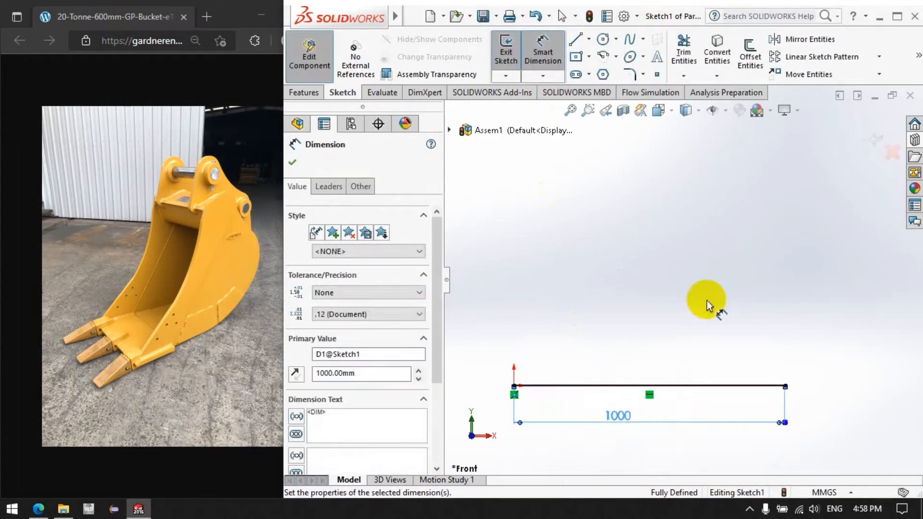
click(708, 299)
click(551, 60)
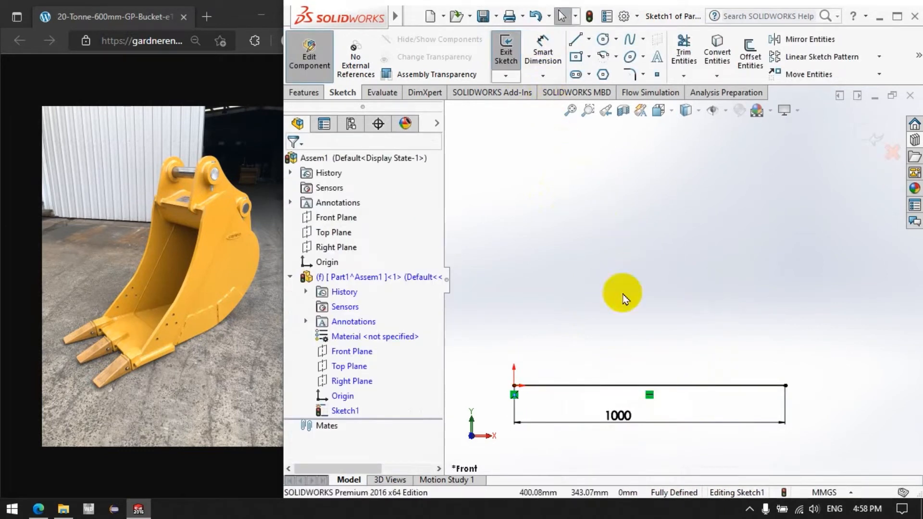
Convert the 1000 mm horizontal line to construction geometry
click(615, 386)
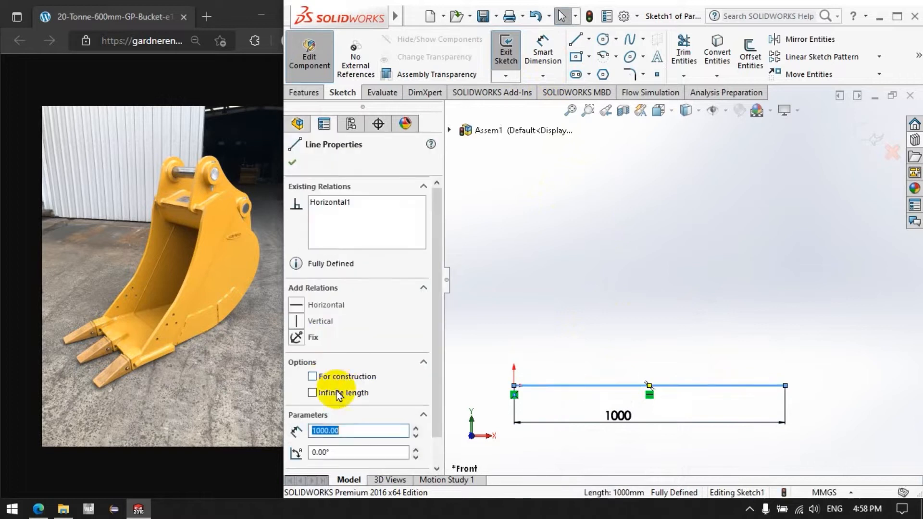
click(313, 377)
click(501, 339)
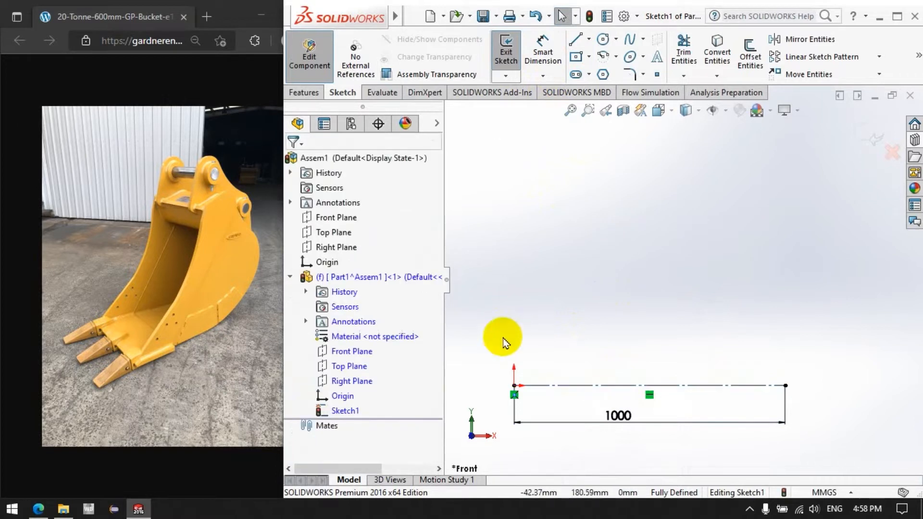
Sketch a corner rectangle about 247 by 73 mm from the construction line's far endpoint, extending back above the line
click(576, 56)
click(590, 57)
click(592, 74)
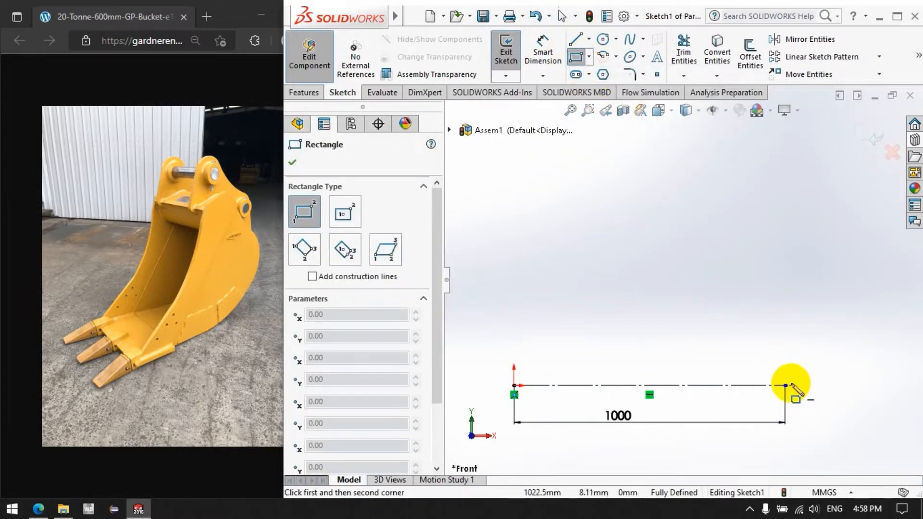
click(785, 386)
click(718, 365)
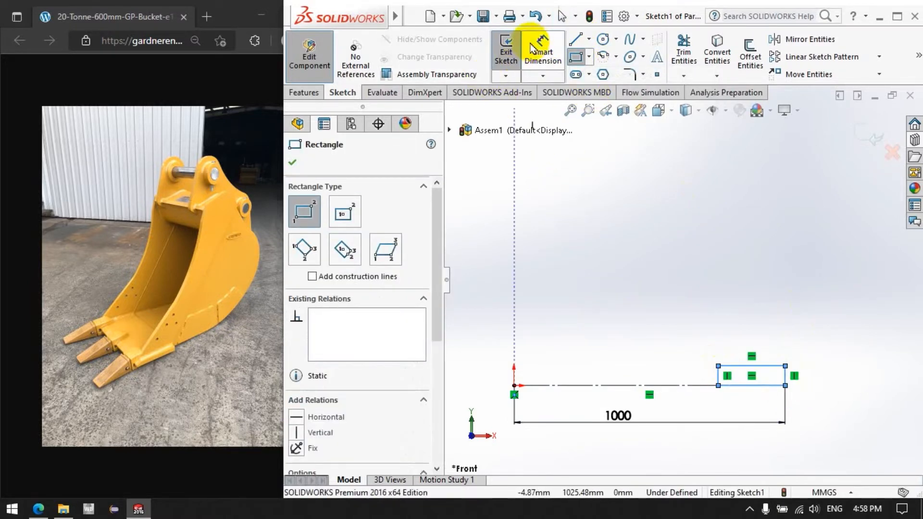
Dimension the rectangle's height as 5 mm, undo that value and set the height to 15 mm
click(543, 52)
click(785, 375)
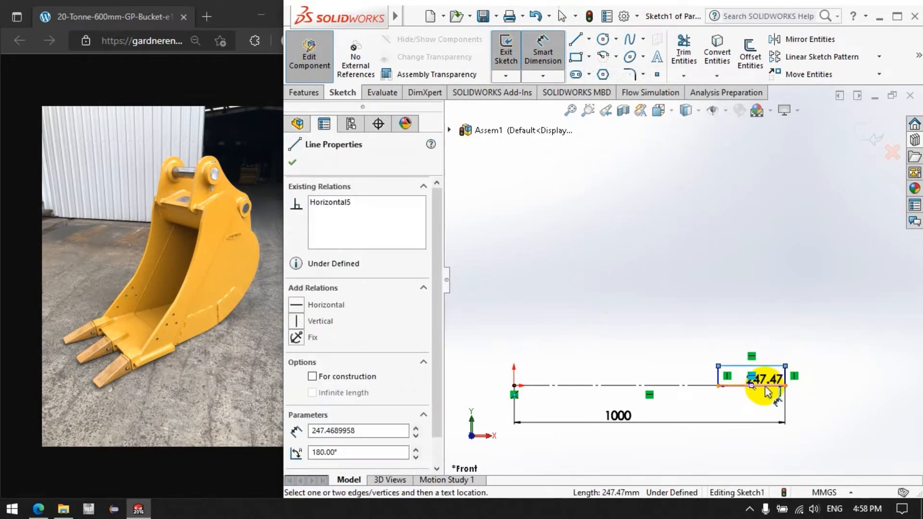
click(875, 411)
text(5)
key(Return)
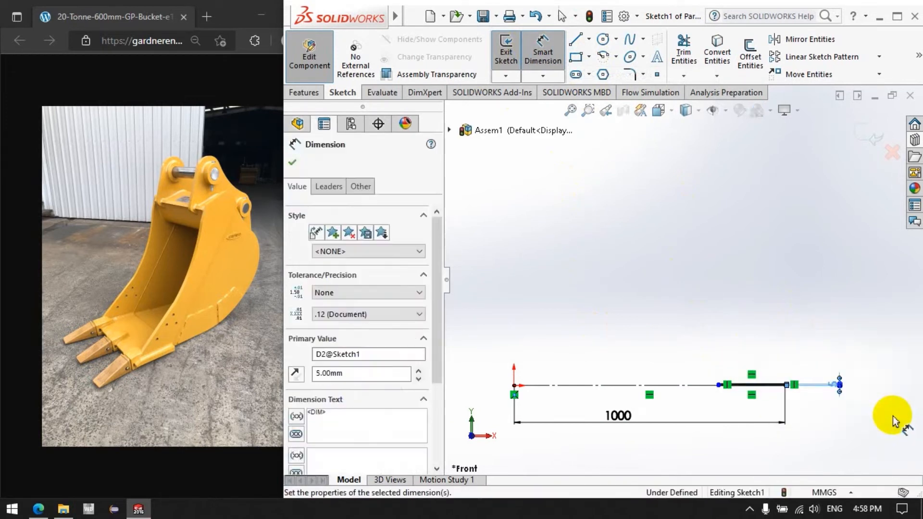
key(ctrl+z)
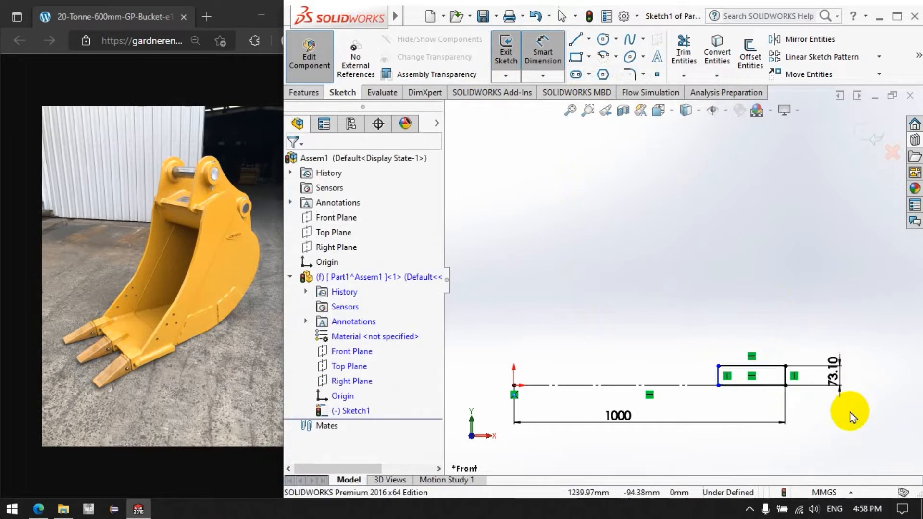
double_click(834, 372)
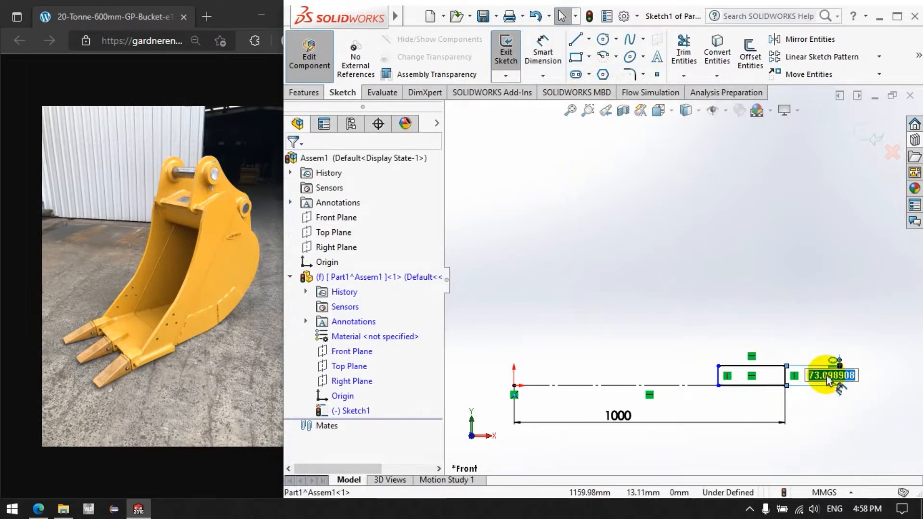
Dimension the rectangle's lower edge and set its length to 250 mm
click(768, 383)
click(542, 52)
click(827, 456)
text(250)
key(Return)
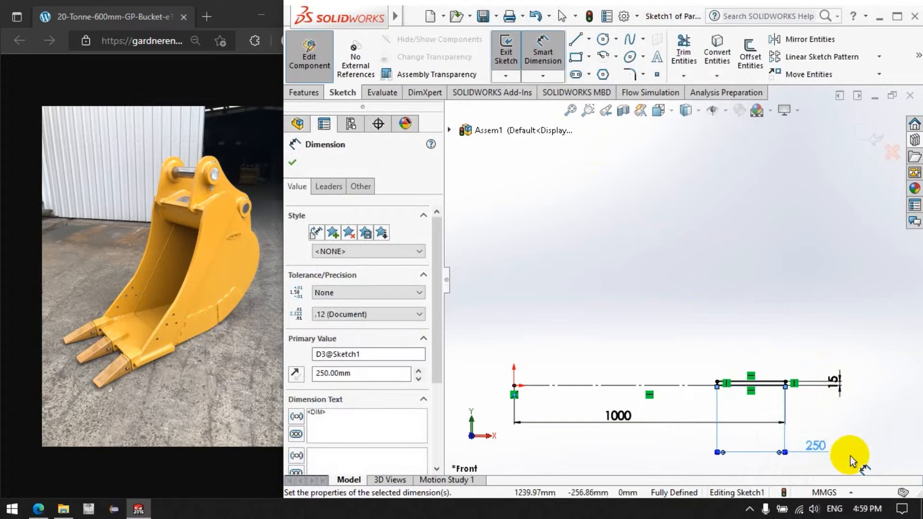
Close the rectangle sketch and extrude it as a blind boss with a depth of 1*25.4*12, giving 304.80 mm
click(863, 144)
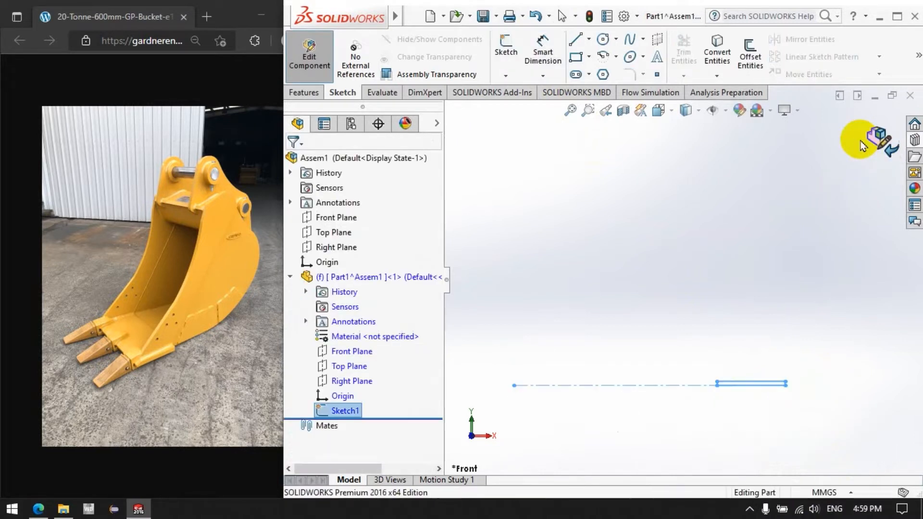
click(311, 94)
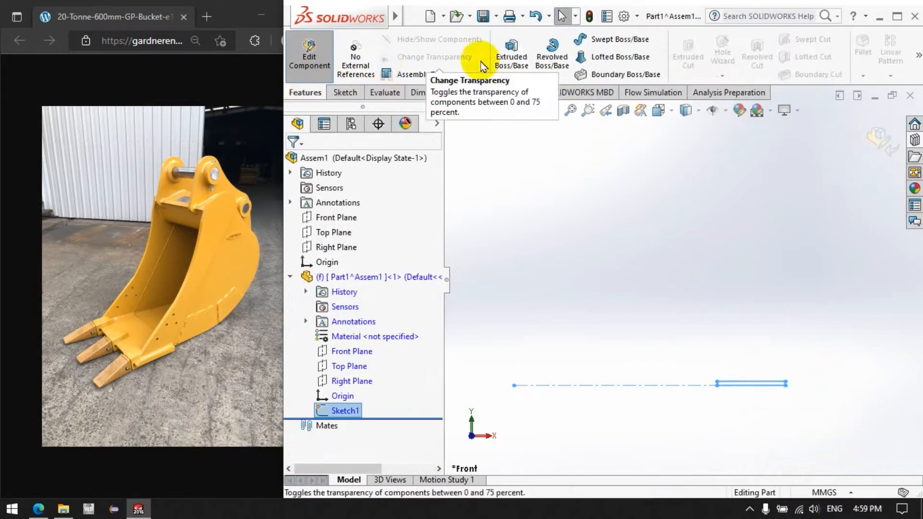
click(511, 53)
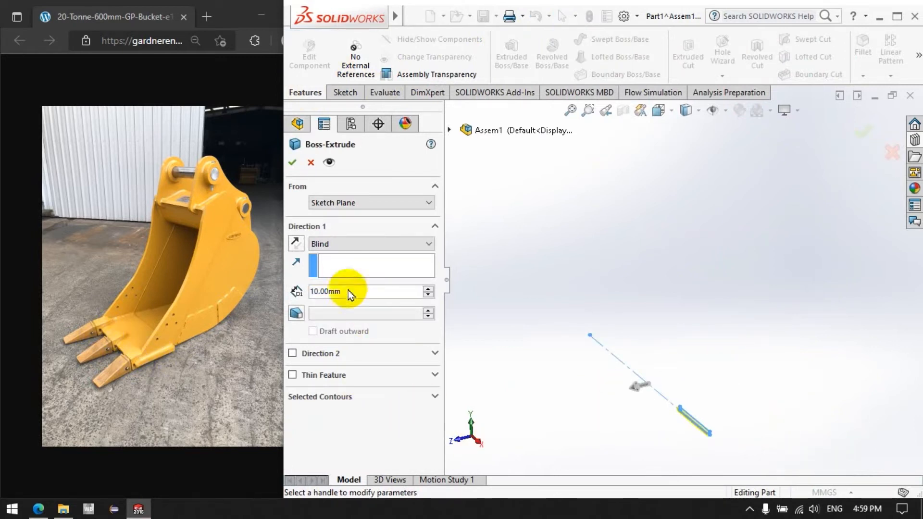
drag(350, 291, 237, 292)
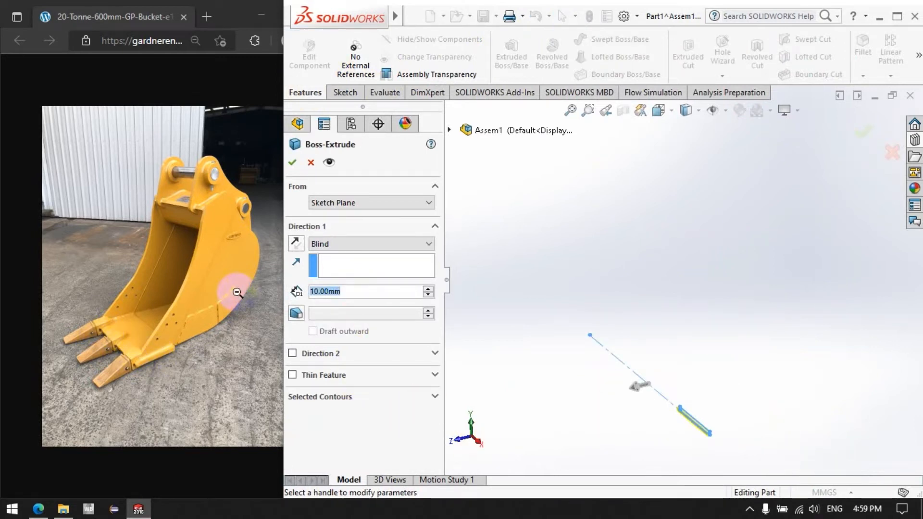
text(1*25.4/)
key(BackSpace)
text(*12)
key(Return)
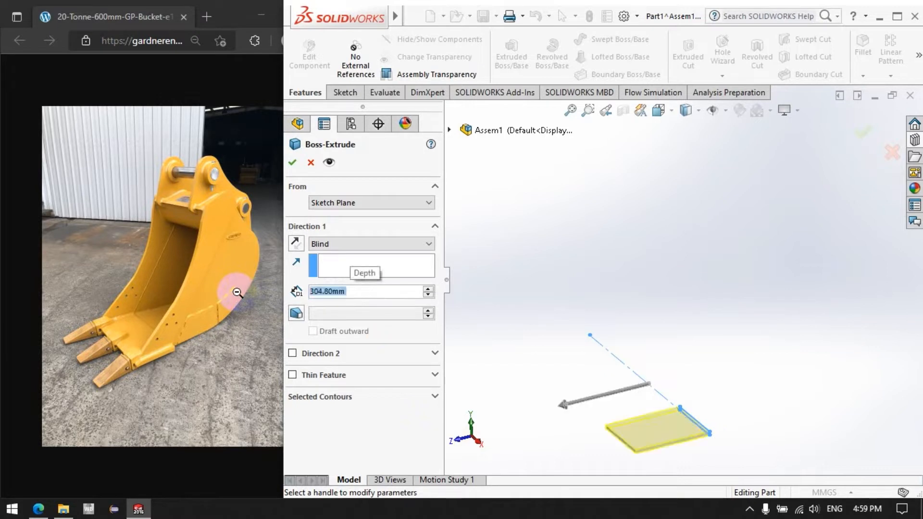
click(292, 163)
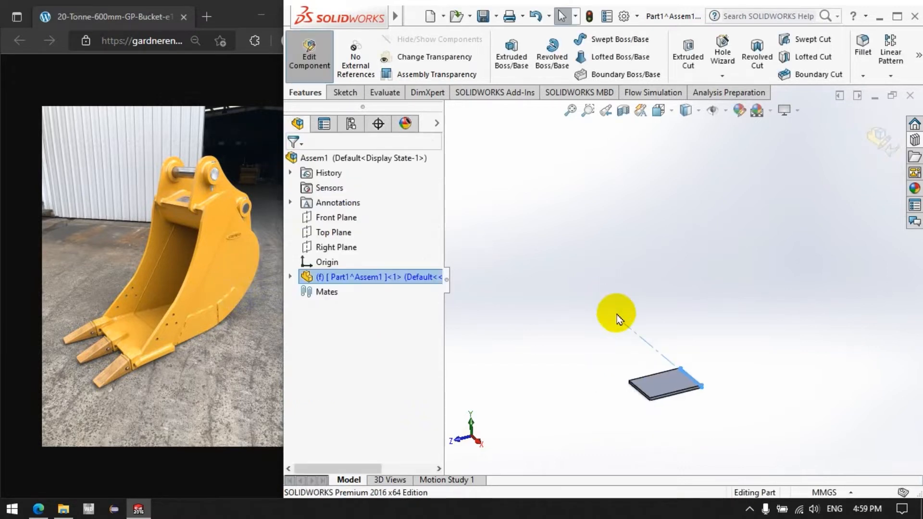
click(527, 272)
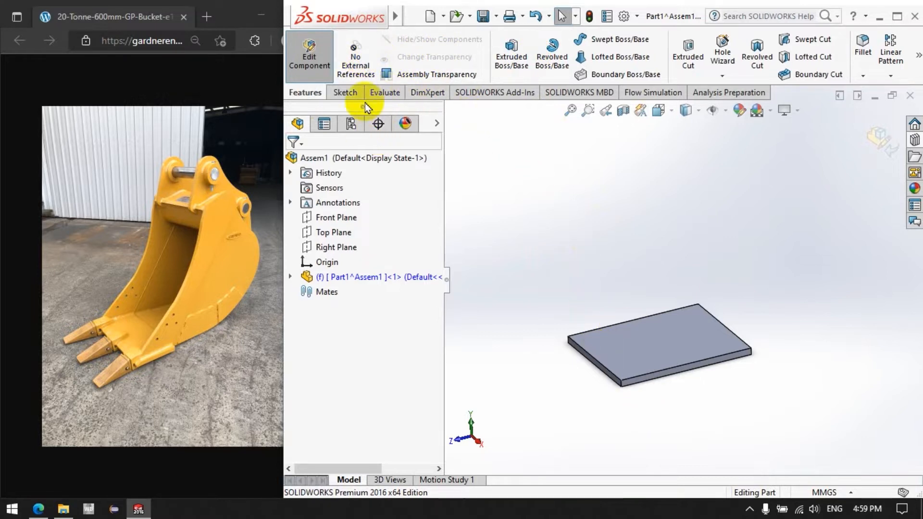
click(350, 99)
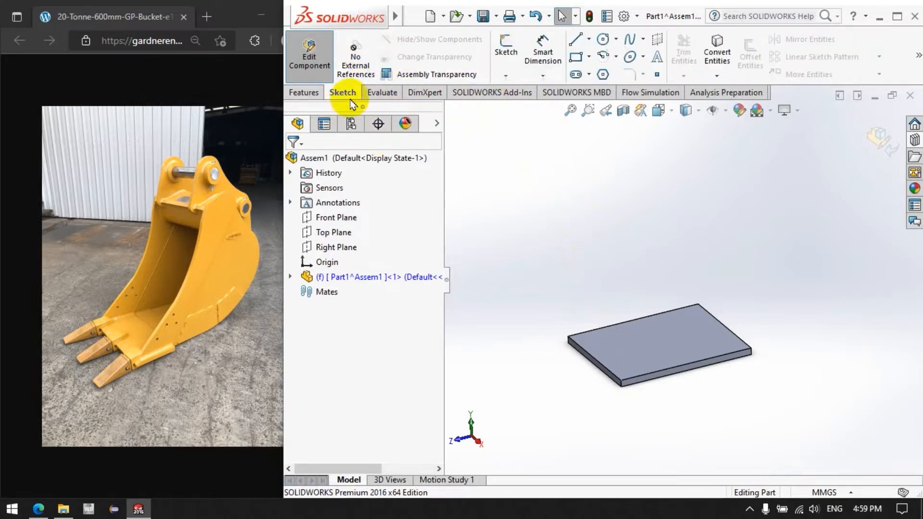
click(507, 48)
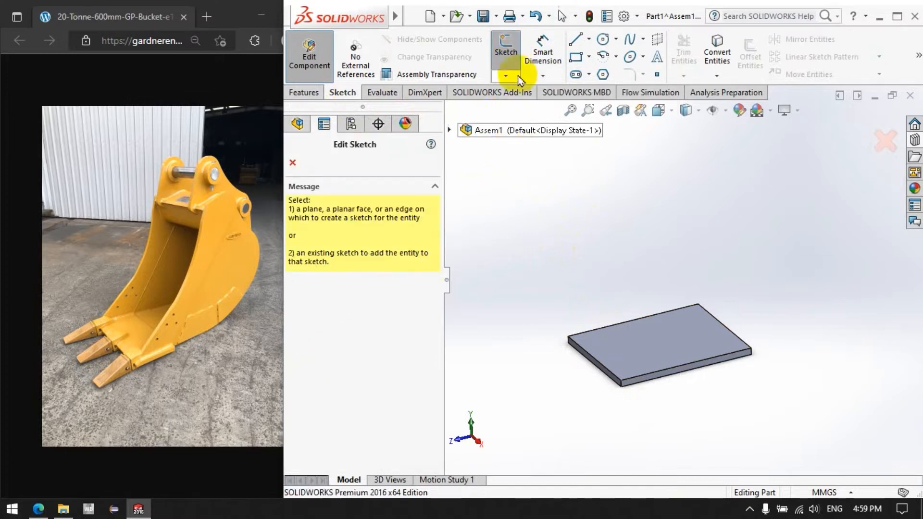
click(506, 49)
Create a reference plane offset 10 mm inward from the plate's narrow end face, using the flipped offset
click(304, 92)
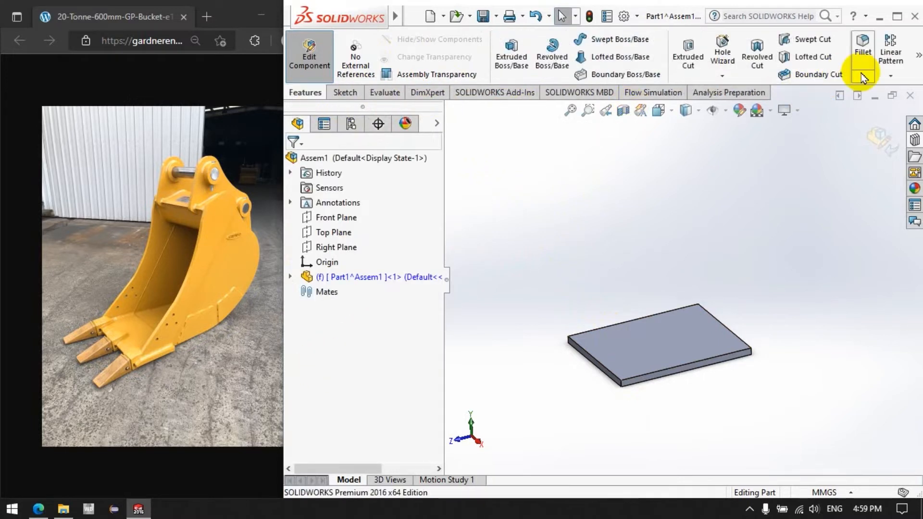
click(918, 60)
click(764, 136)
click(766, 149)
scroll(619, 418, down, 4)
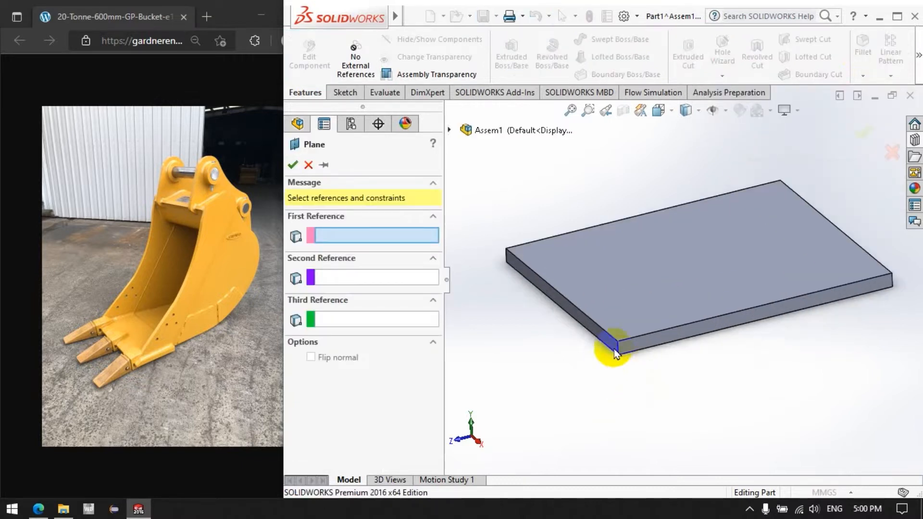
scroll(618, 336, down, 2)
click(608, 330)
scroll(503, 344, up, 5)
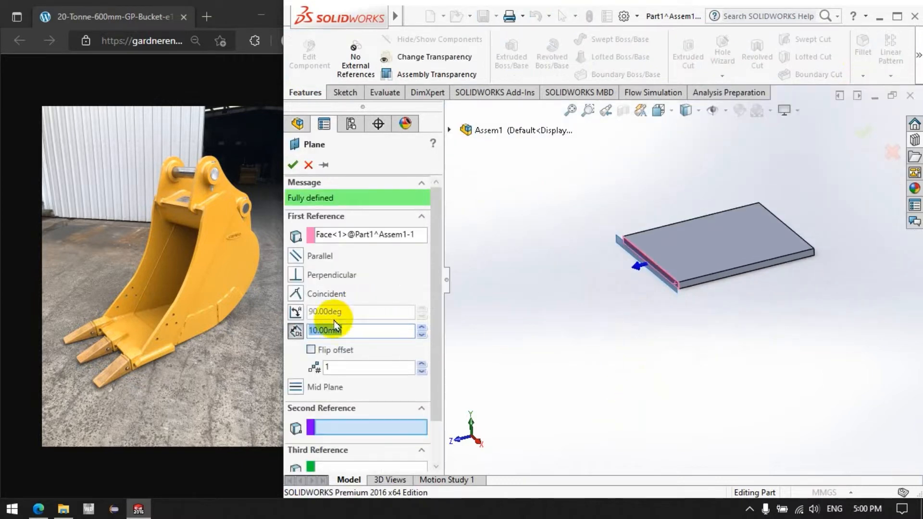
click(311, 349)
scroll(515, 370, down, 4)
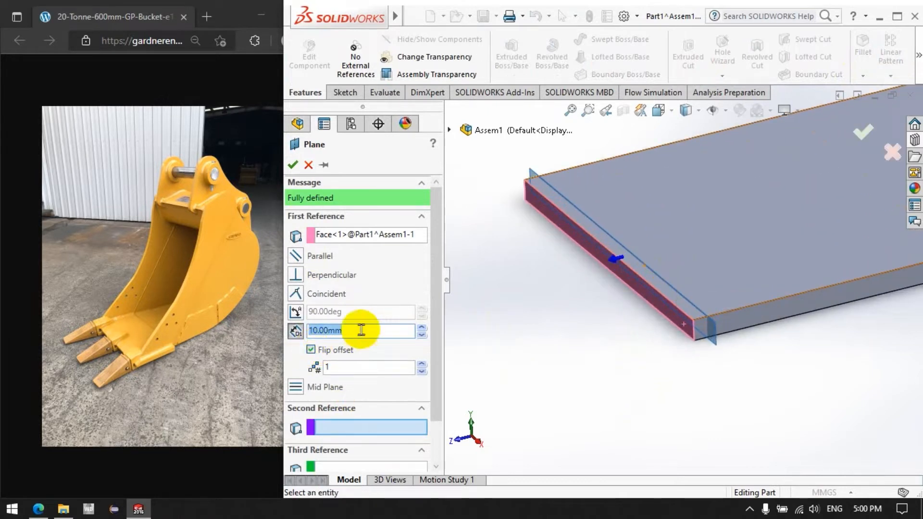
click(292, 165)
Start a sketch on the new offset plane, viewed face-on, and draw a corner rectangle about 59 by 66 mm across the plate's +X end
click(343, 426)
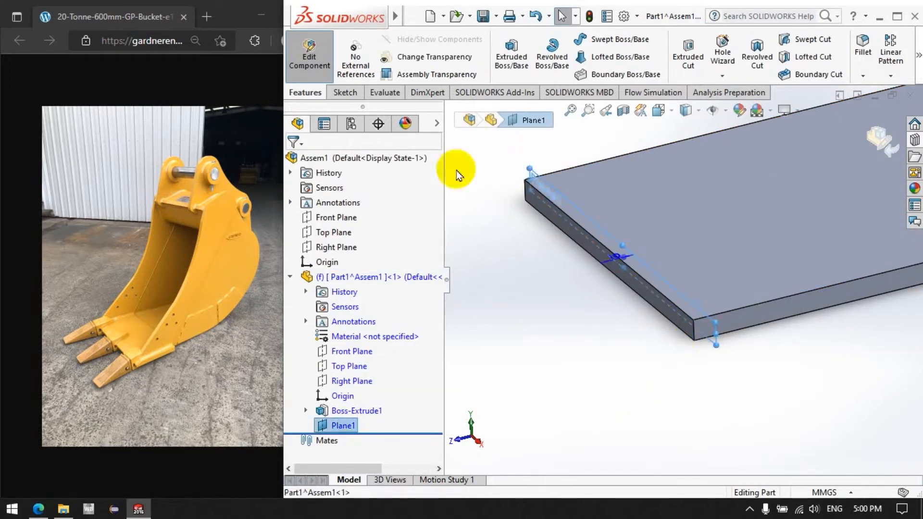
click(345, 92)
click(505, 50)
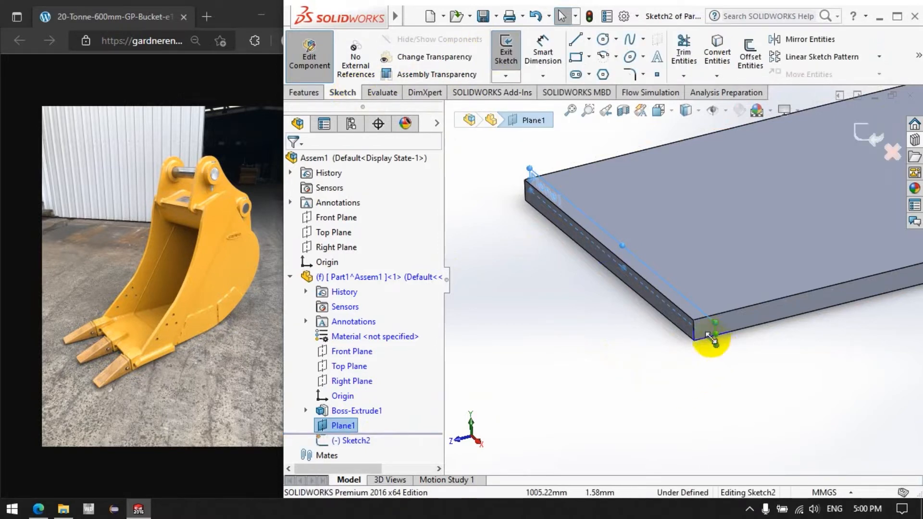
right_click(354, 441)
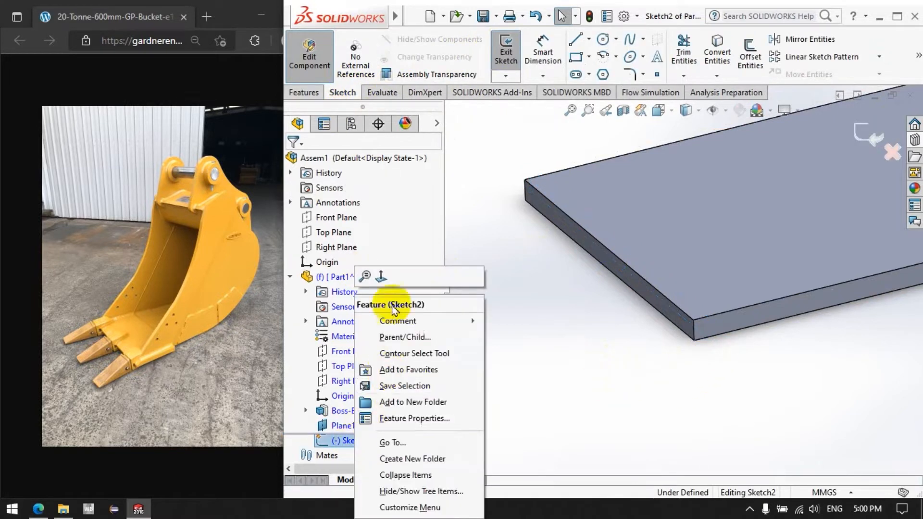
click(381, 276)
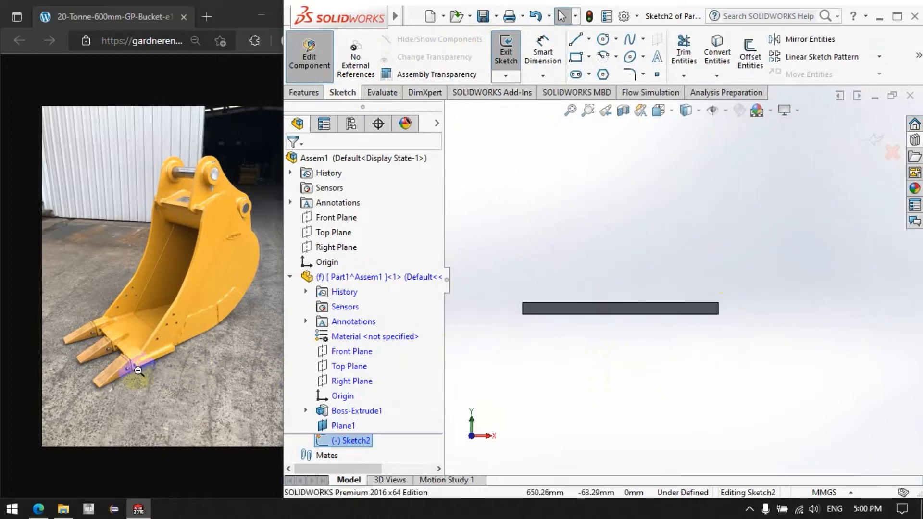
click(575, 56)
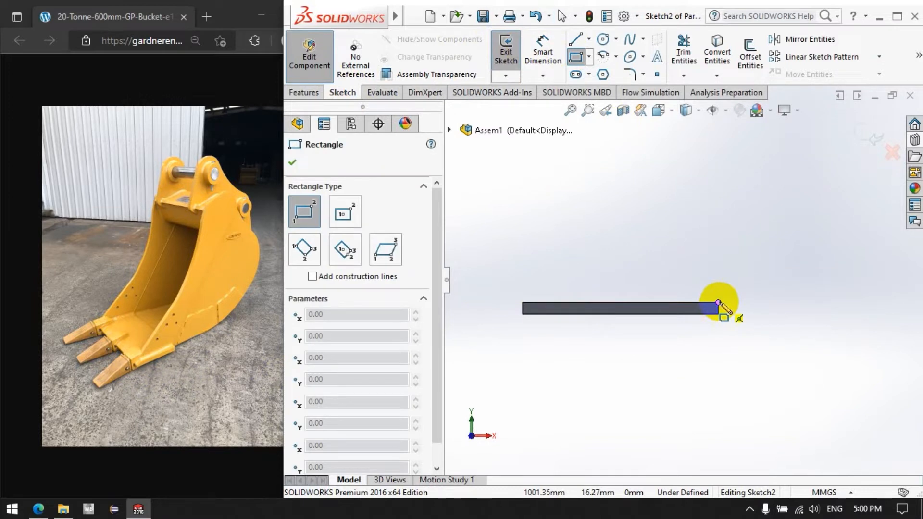
click(718, 285)
click(672, 335)
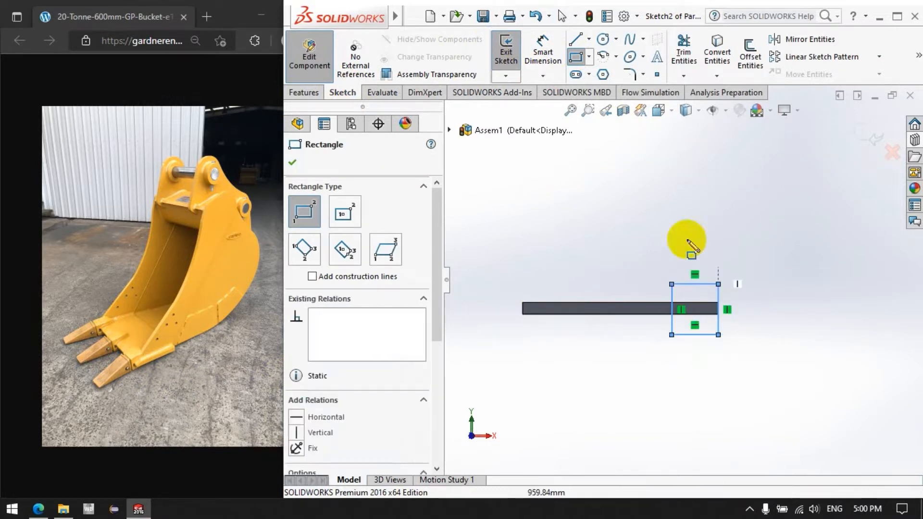
Dimension the rectangle's upper edge at 5 mm above the plate's top edge
click(547, 44)
click(699, 303)
click(697, 285)
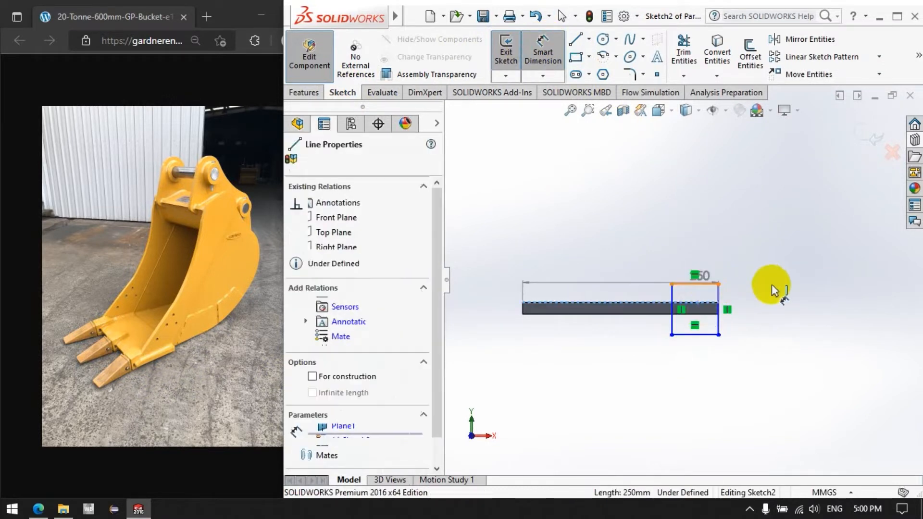
click(772, 290)
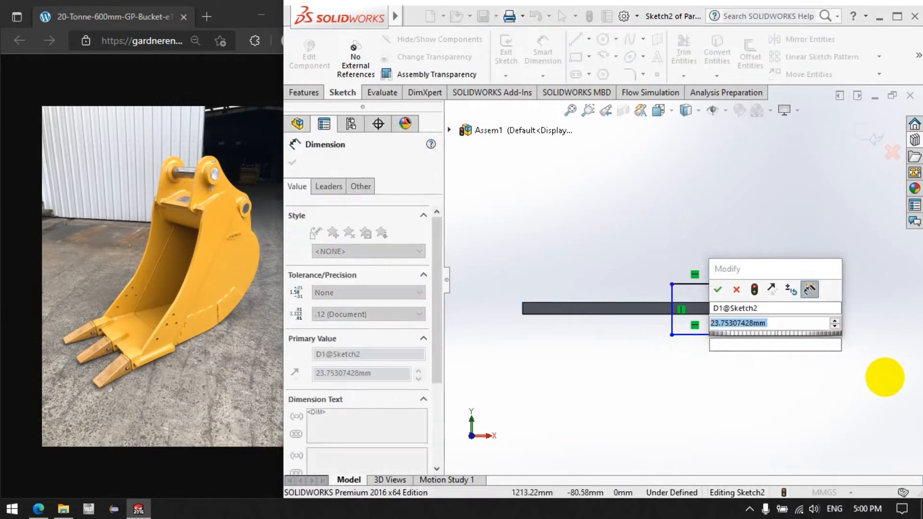
key(Return)
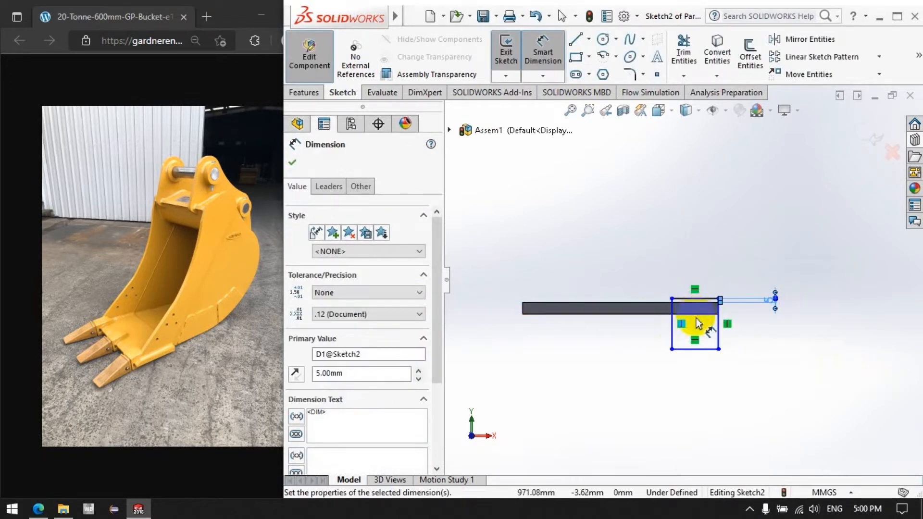
Dimension the rectangle's lower edge at 5 mm below the plate's bottom edge
click(696, 315)
click(708, 349)
click(765, 336)
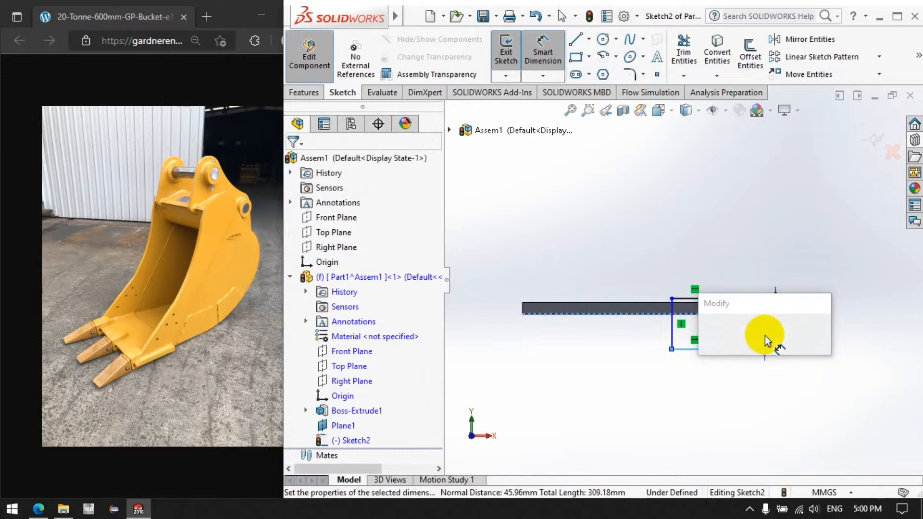
text(5)
key(Return)
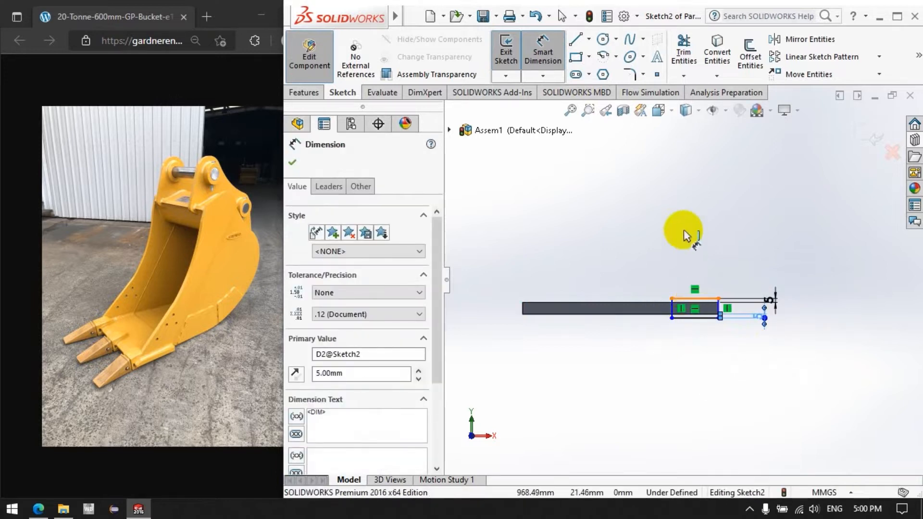
Dimension the rectangle's upper edge and set its width to 40 mm
click(684, 231)
click(683, 231)
text(40)
key(Return)
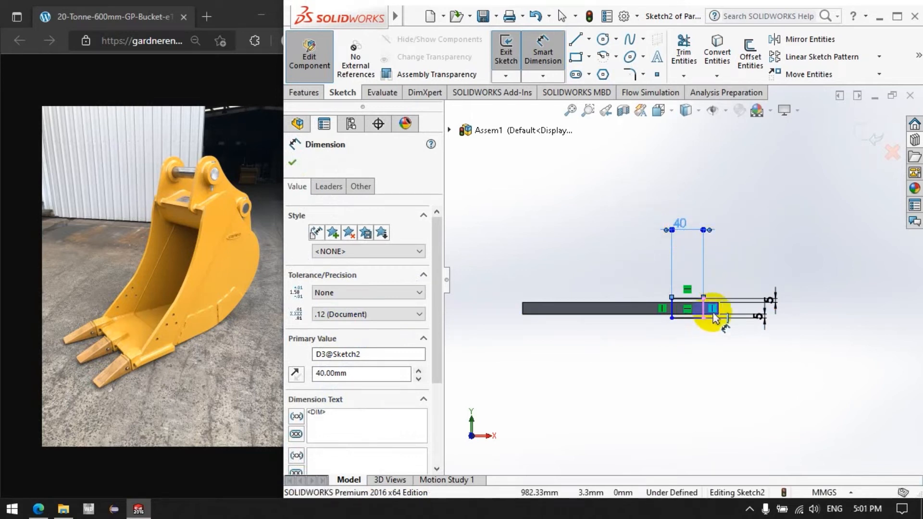
Align the rectangle's outer vertical edge with the plate's end using a 0 mm dimension, and exit the sketch
click(721, 311)
click(703, 318)
click(783, 408)
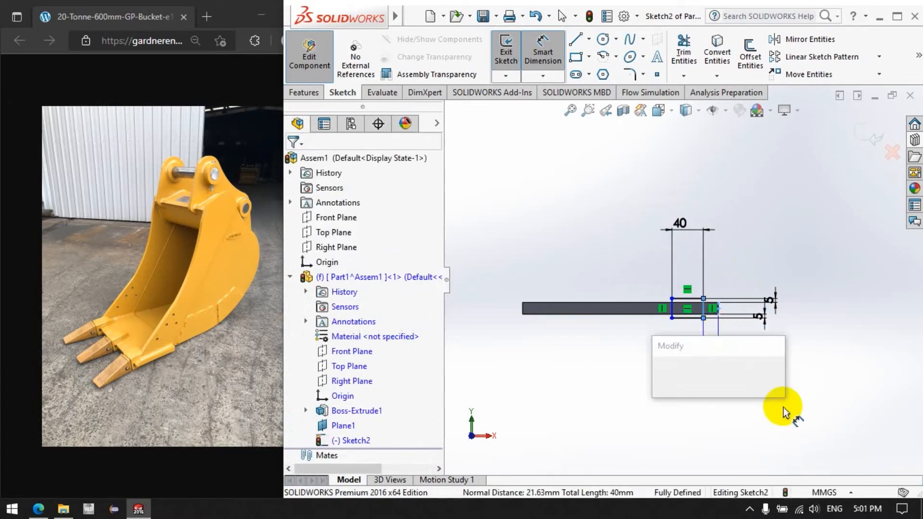
text(0)
key(Return)
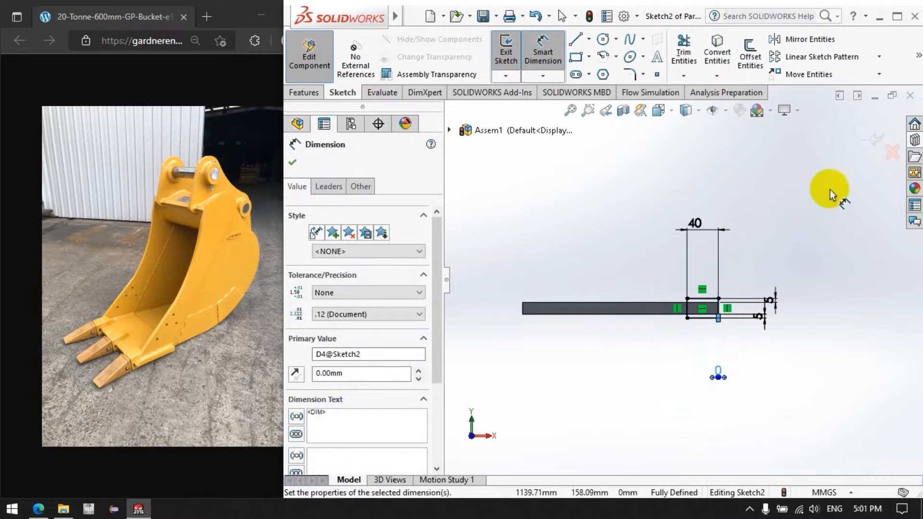
click(861, 129)
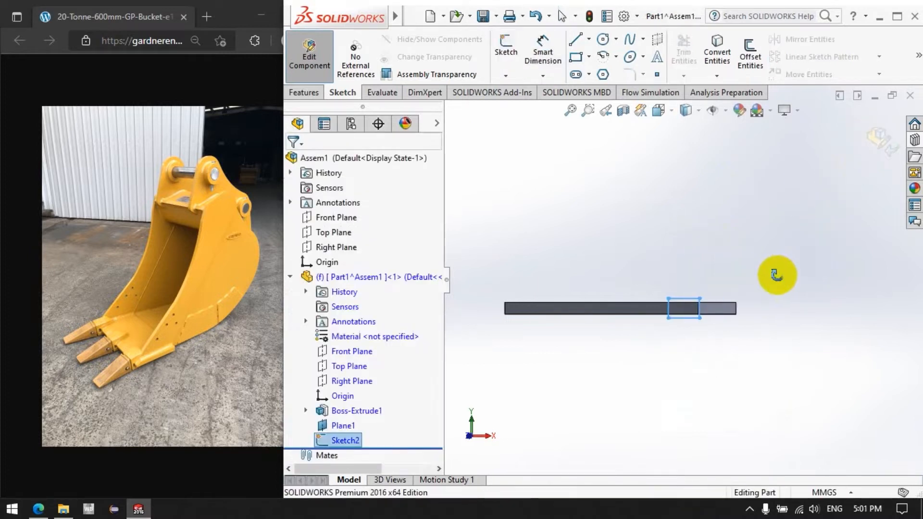
Extrude the 40 mm wide rectangle in the reversed direction along the plate, merged with it, to a depth of 50 mm
click(304, 93)
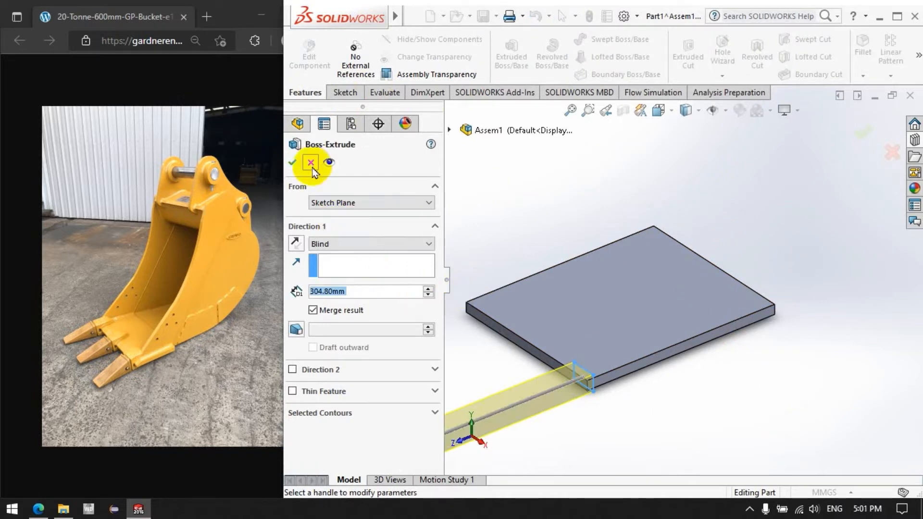
click(296, 244)
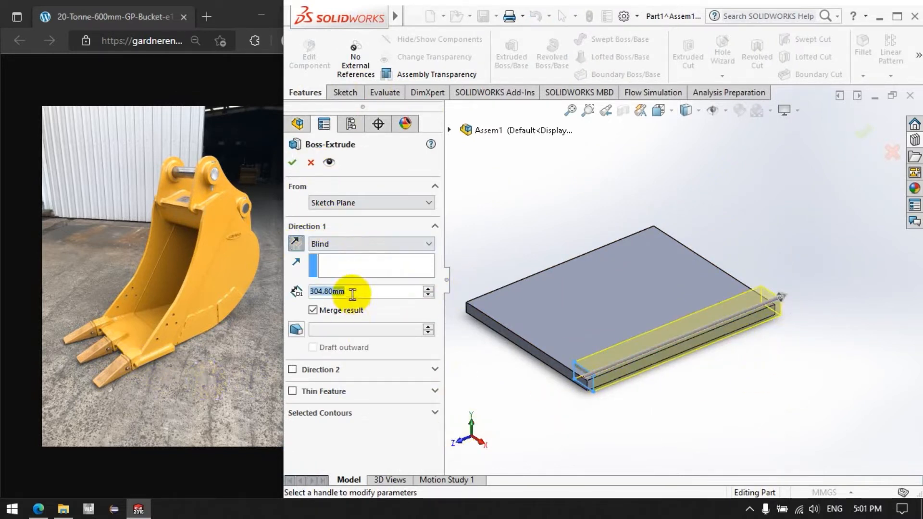
text(60)
key(Return)
click(293, 163)
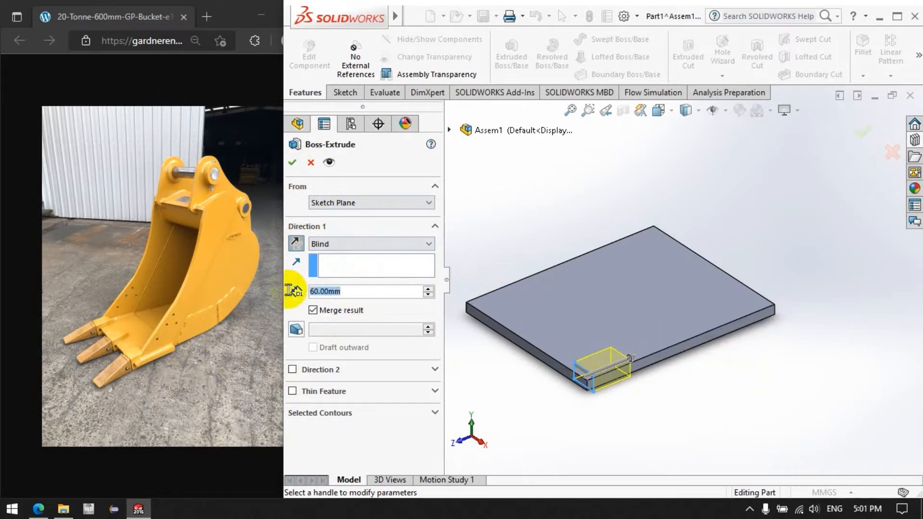
text(50)
key(Return)
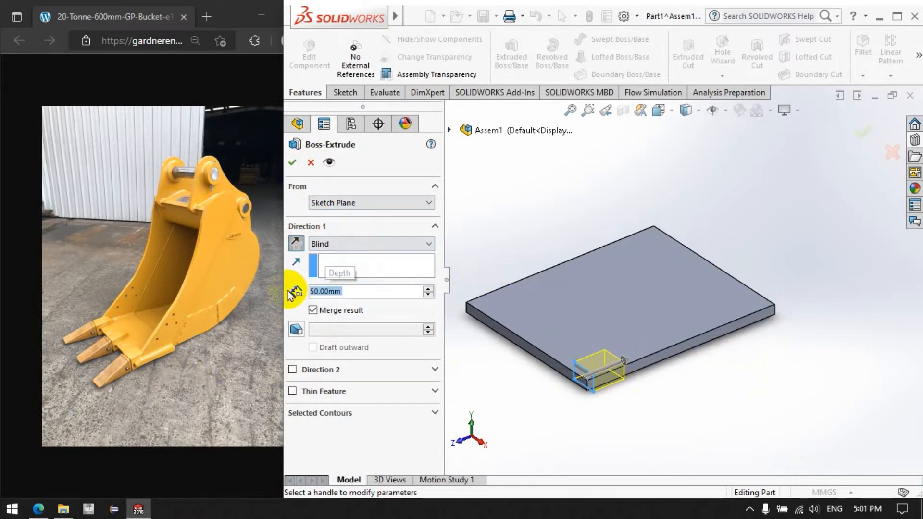
click(292, 163)
Show the dimensions of the small block's sketch and set its offset above the plate's top to 10 mm
scroll(583, 410, down, 5)
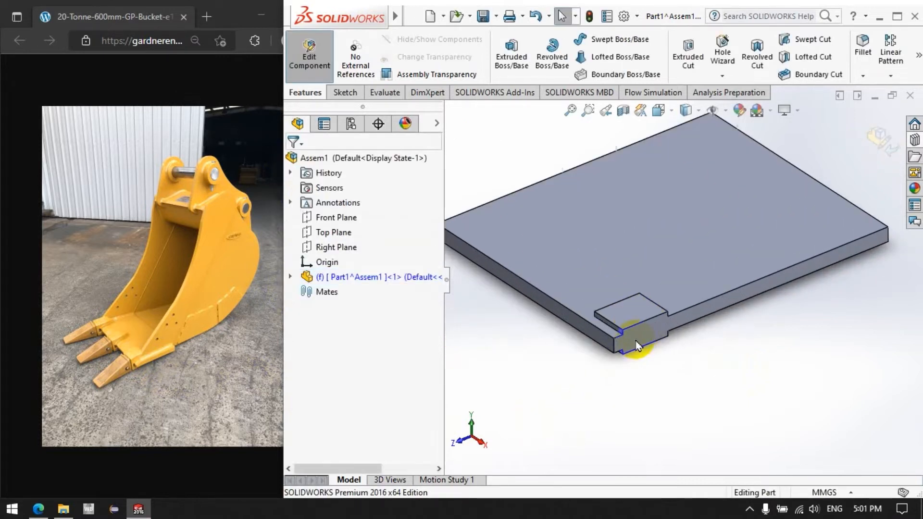
click(290, 277)
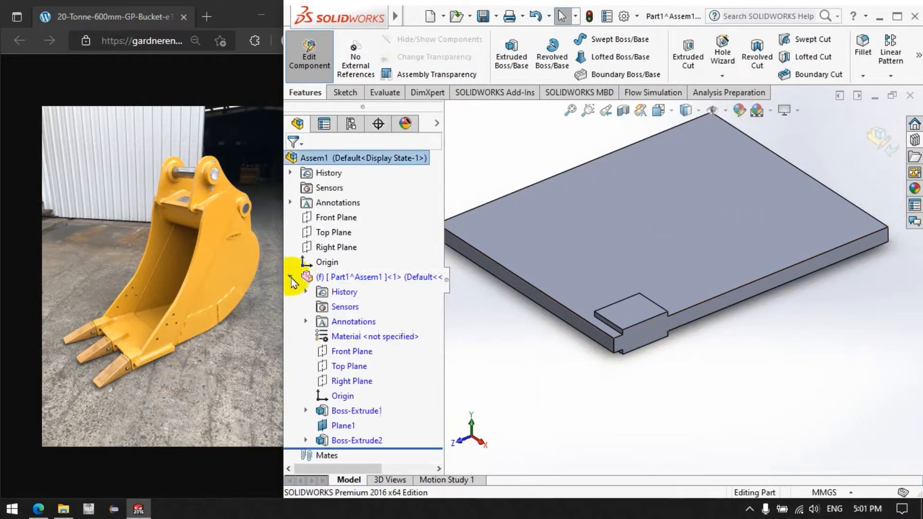
click(305, 440)
click(344, 456)
double_click(677, 368)
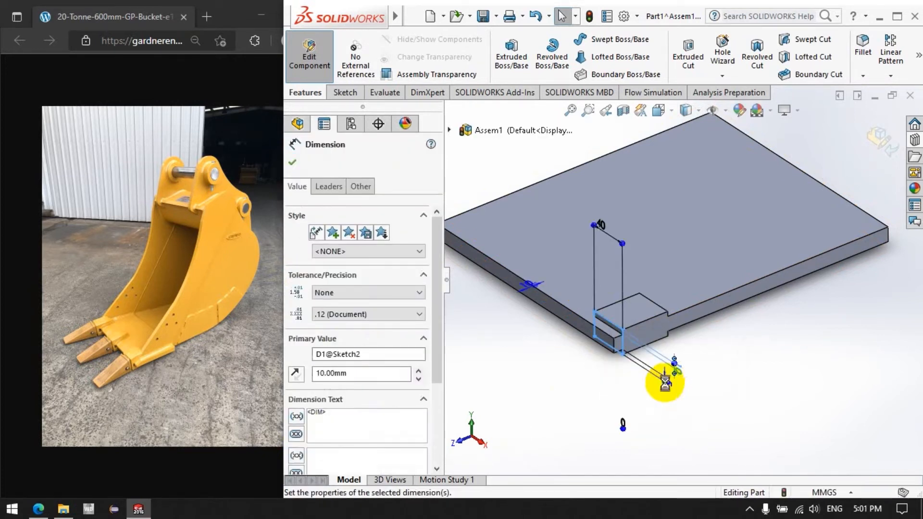
Set the small block's offset below the plate's underside to 10 mm and rebuild the model
text(10)
key(Return)
click(521, 354)
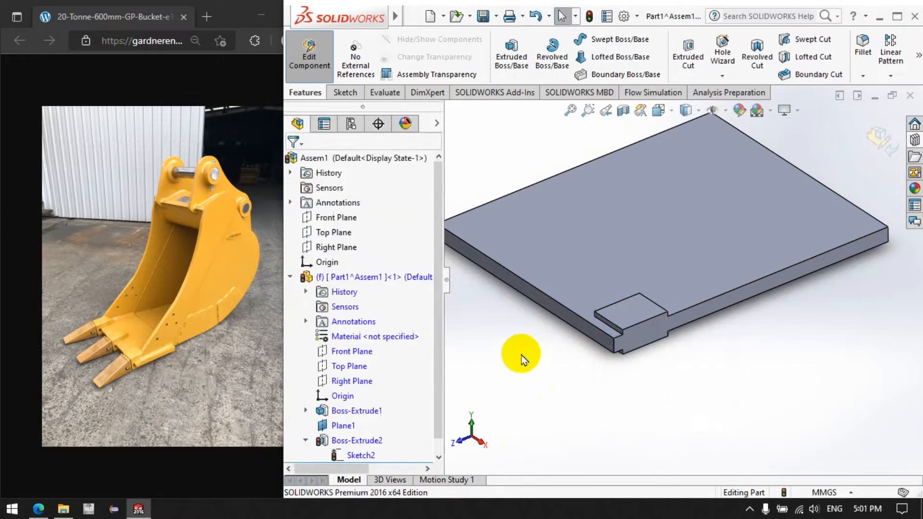
click(594, 18)
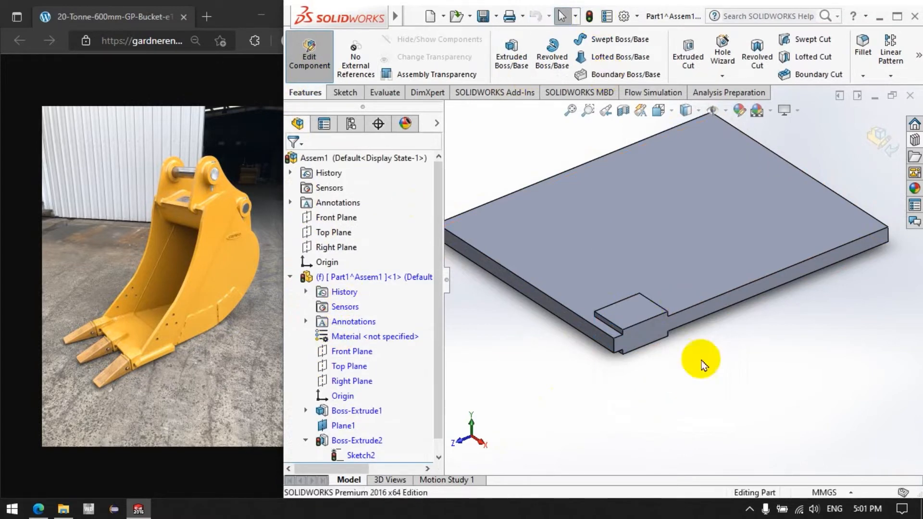
scroll(691, 367, up, 4)
scroll(755, 273, down, 2)
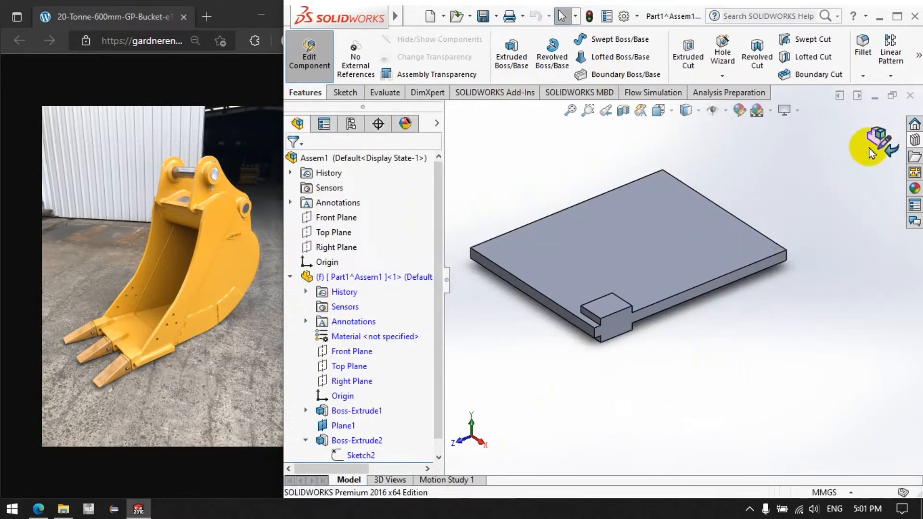
Start a sketch on the plate's far side face, on the side away from the block, and view it face-on
click(345, 93)
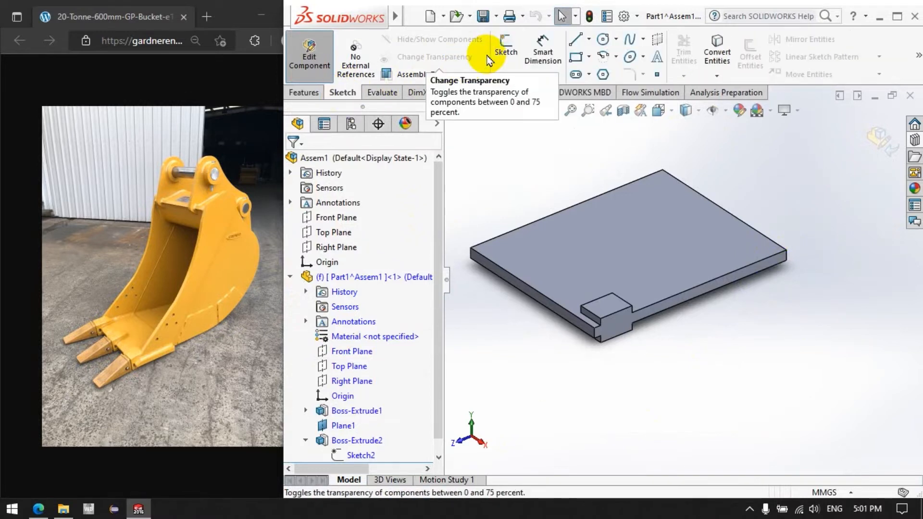
click(505, 48)
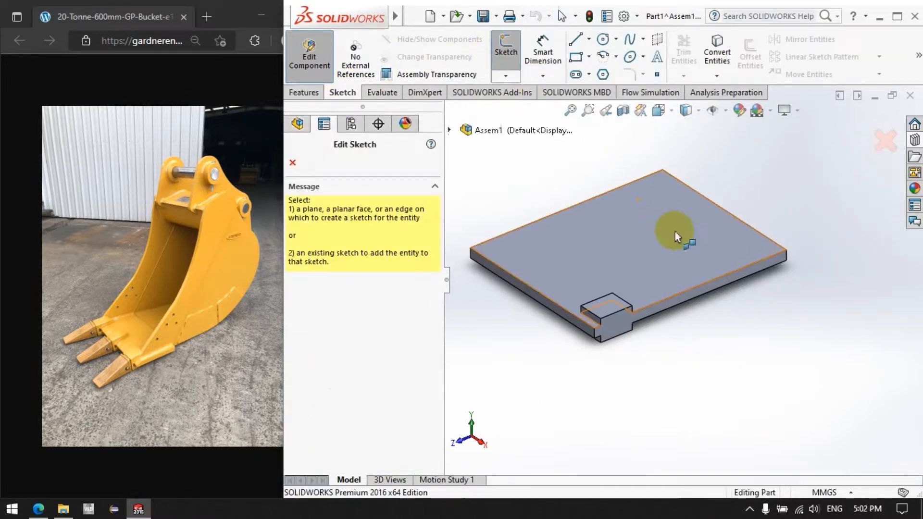
click(667, 295)
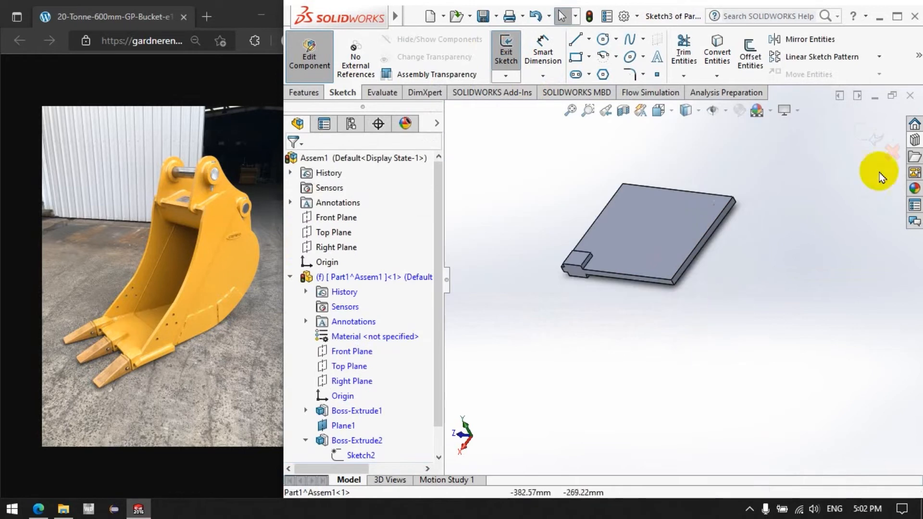
scroll(355, 434, down, 1)
right_click(346, 440)
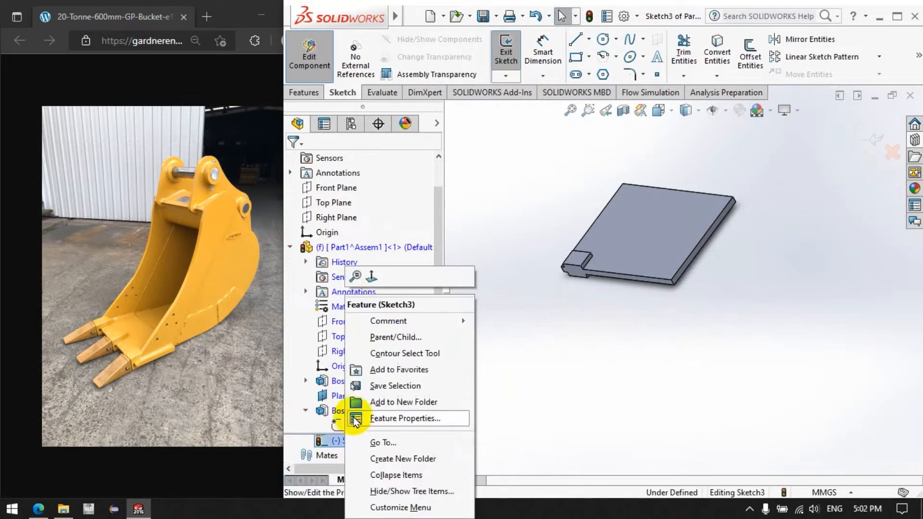
click(371, 277)
click(500, 197)
Draw a corner rectangle matching the full outline of the existing block seen behind the plate, and exit the sketch
scroll(500, 197, up, 4)
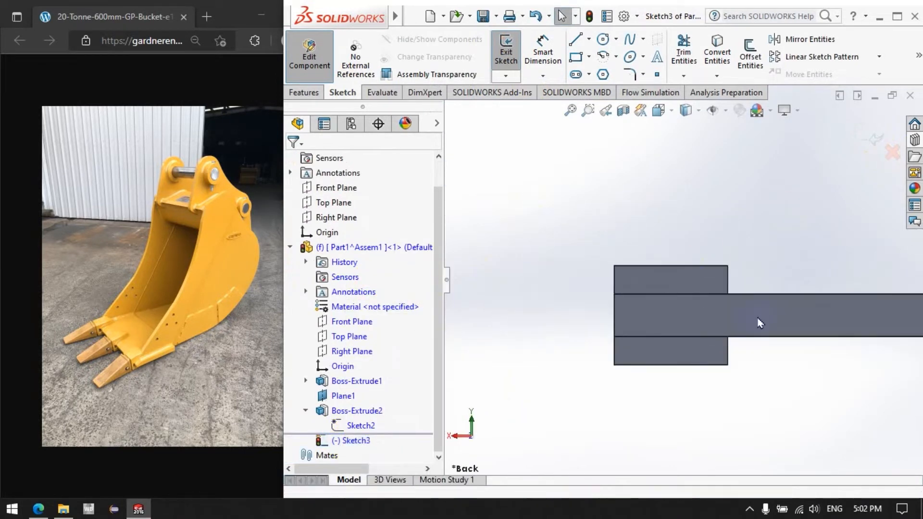
scroll(769, 326, down, 3)
click(575, 60)
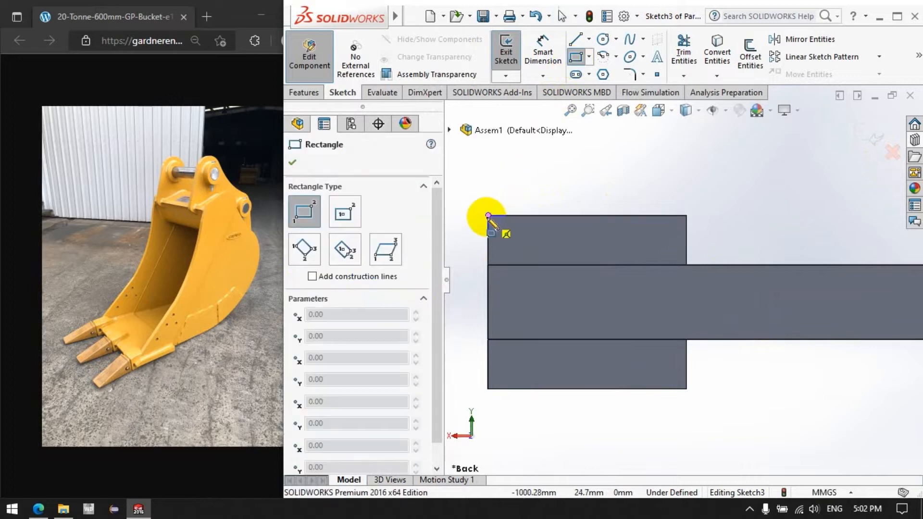
click(488, 216)
click(686, 388)
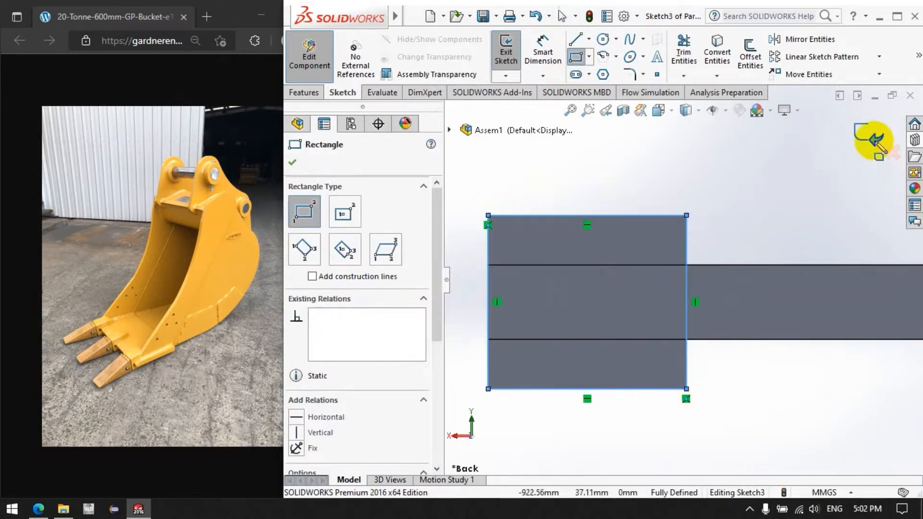
click(874, 141)
Start extruding the rectangle in the reversed direction along the plate, merged with it, with a depth of 25 mm
click(305, 92)
click(502, 63)
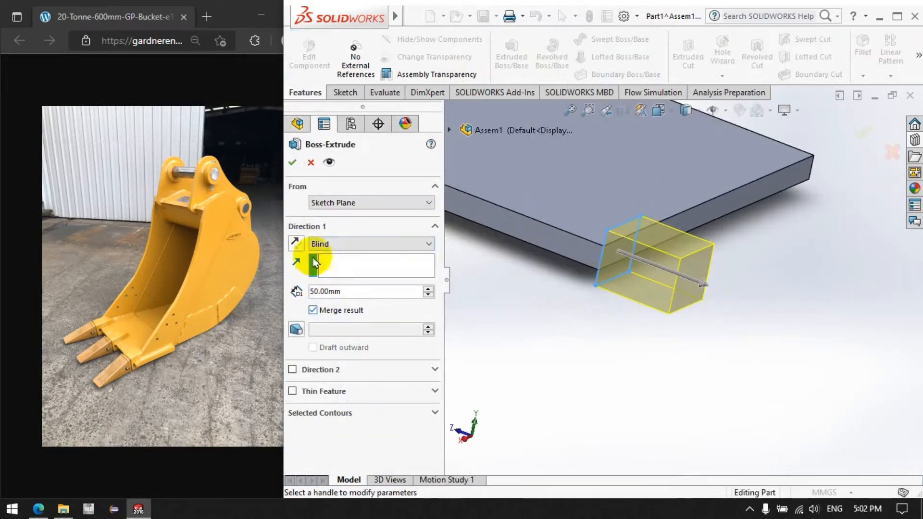
click(296, 244)
text(5)
key(Return)
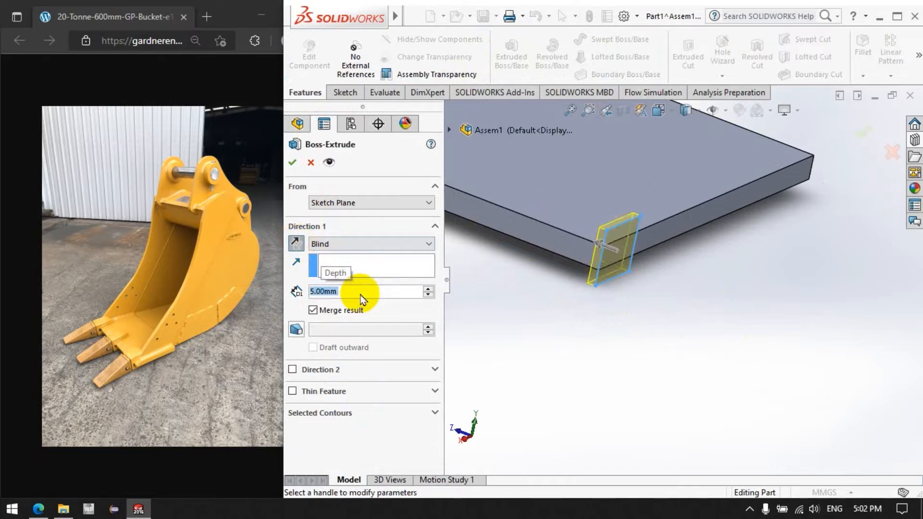
text(25)
key(Return)
Set the second block's extrusion depth to 30 mm and finish the extrusion
scroll(650, 371, up, 3)
scroll(608, 286, down, 2)
middle_drag(595, 291, 685, 336)
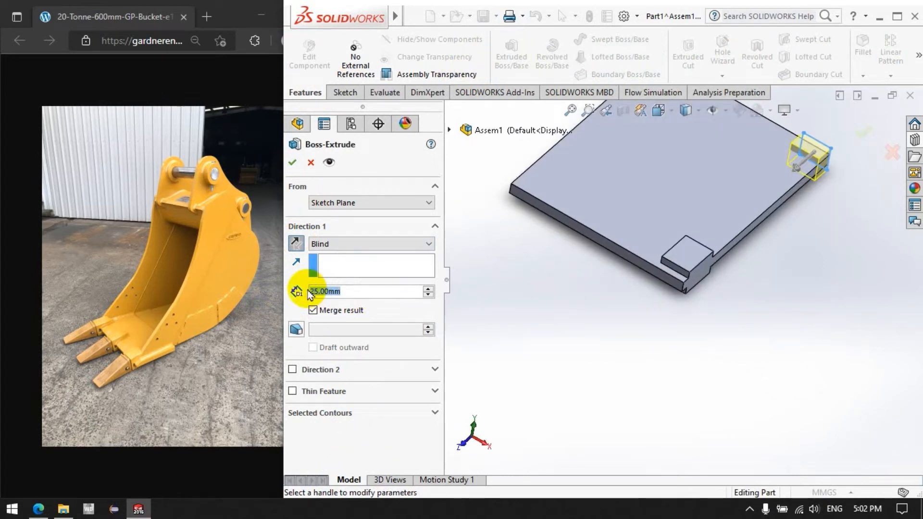
key(Return)
key(Return)
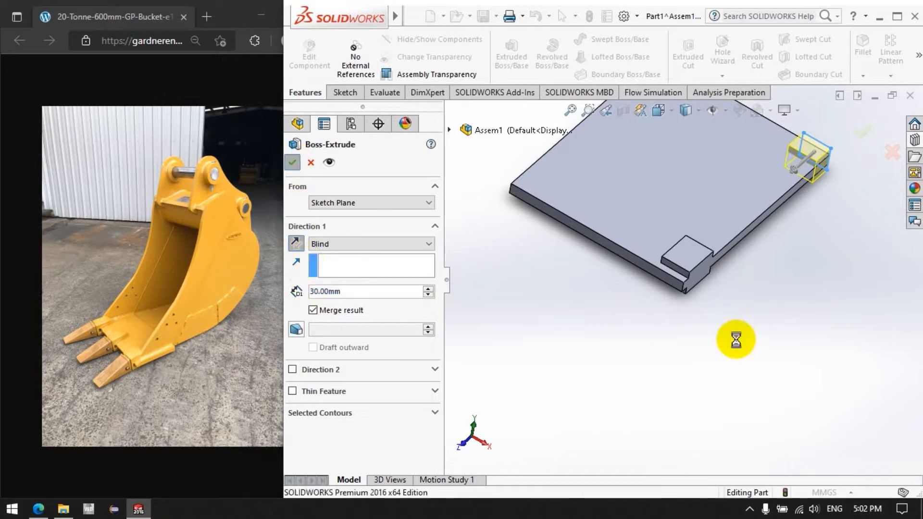
scroll(659, 377, up, 3)
scroll(732, 270, down, 2)
middle_drag(677, 306, 670, 329)
click(670, 328)
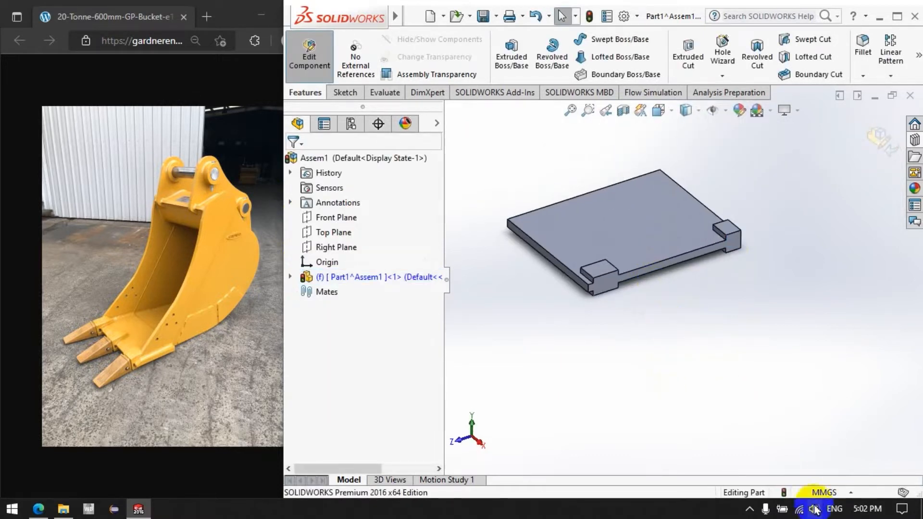
Show the dimensions of the base plate's extrusion and set its depth to 1.5*25.4*2, or 76.2 mm
click(750, 509)
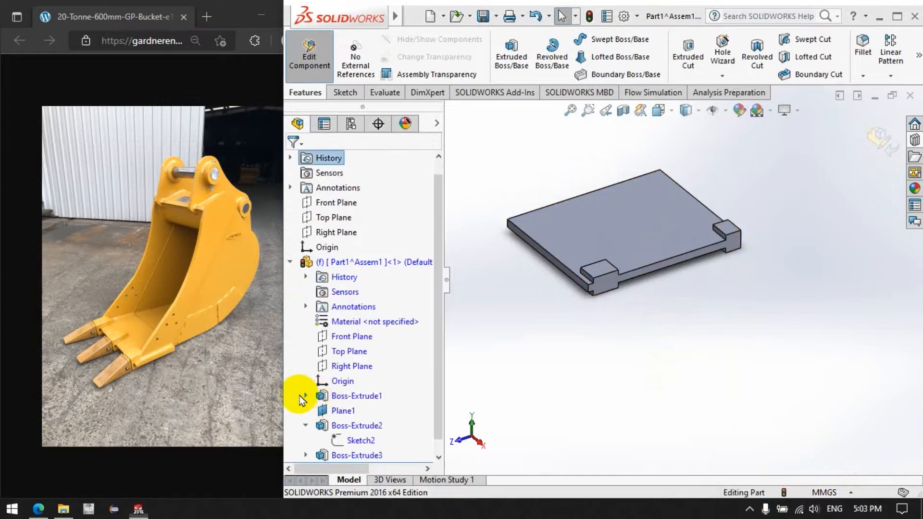
click(305, 397)
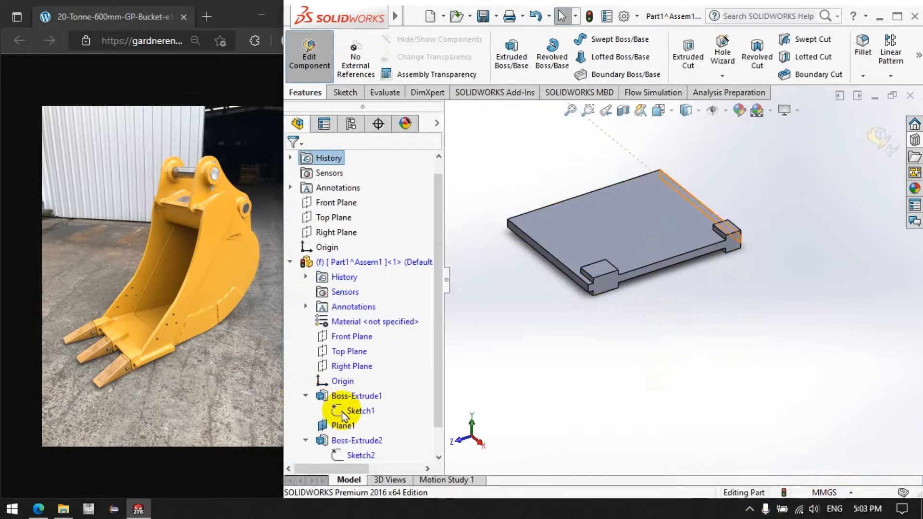
click(381, 412)
click(339, 396)
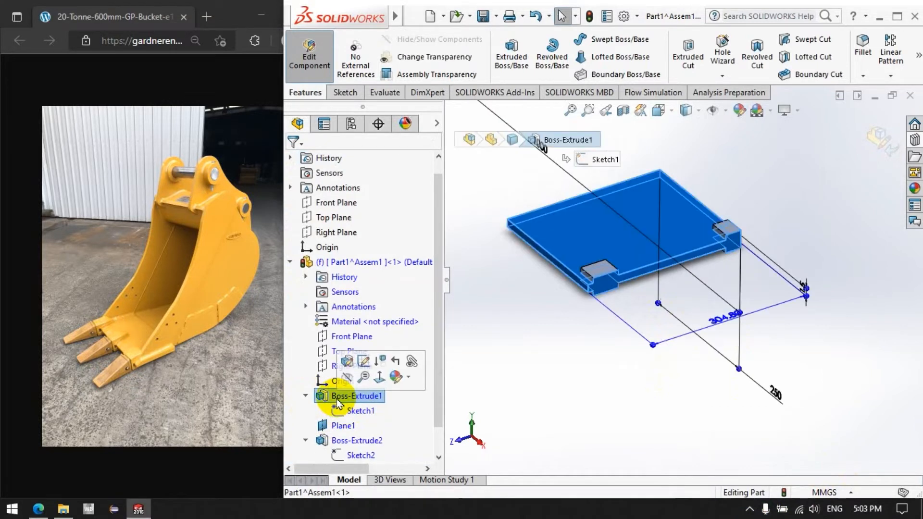
scroll(687, 422, up, 3)
scroll(679, 301, down, 3)
double_click(680, 299)
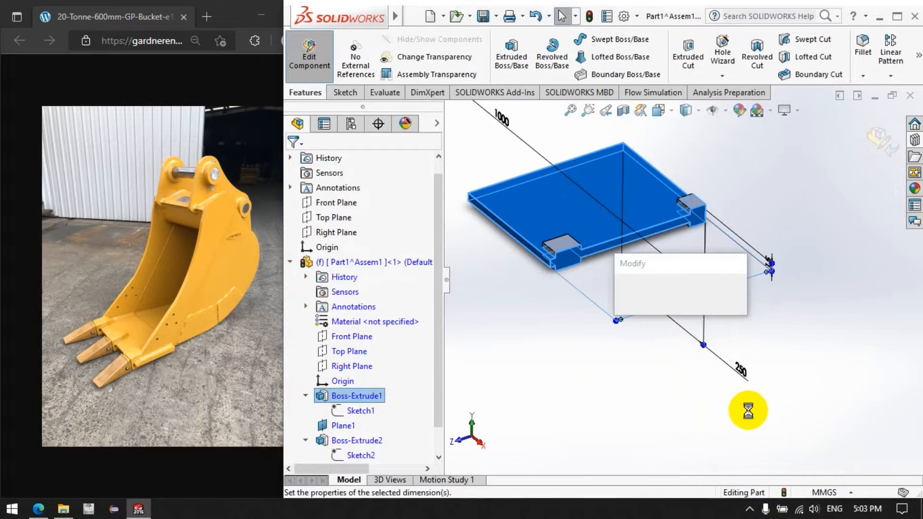
text(1.5")
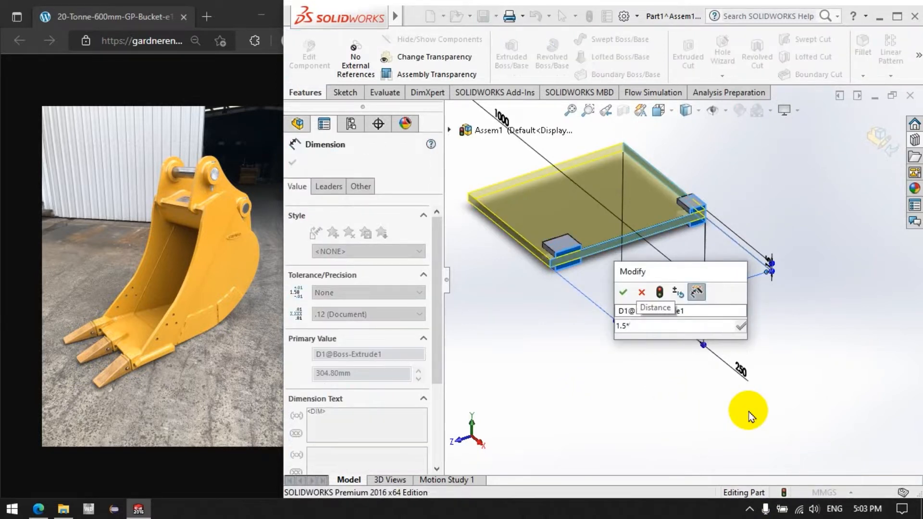
text(25.4)
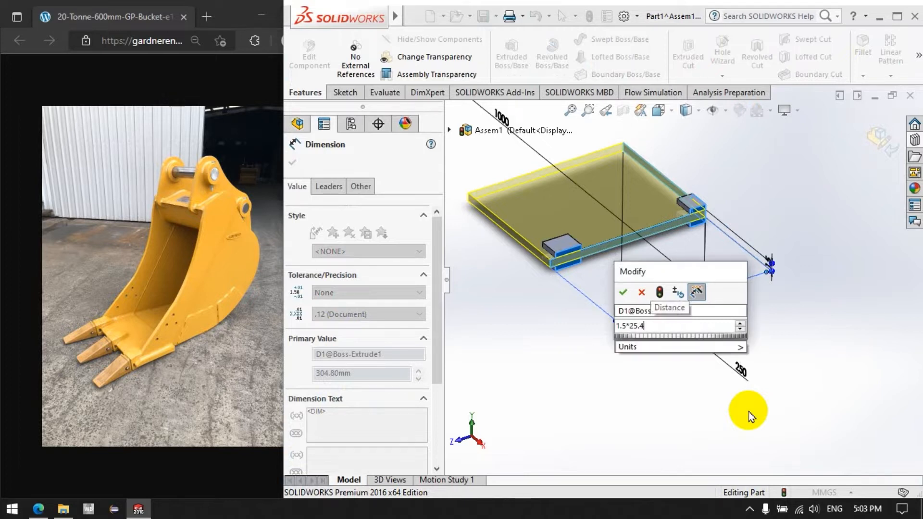
text(*2)
key(Return)
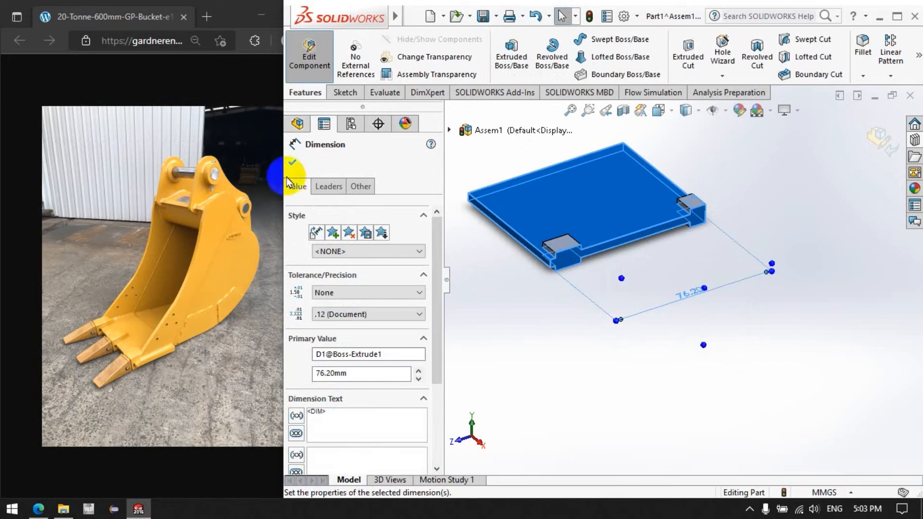
click(292, 162)
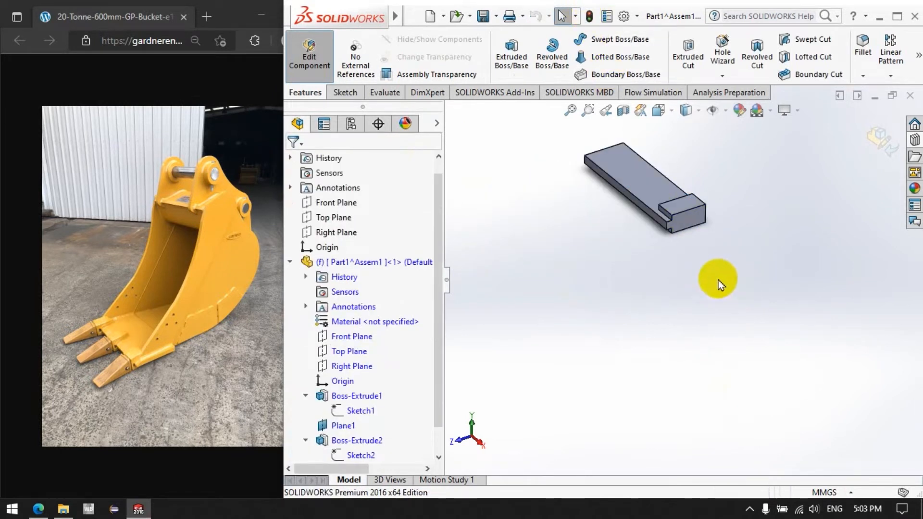
Edit the base plate's extrusion and set its blind depth to 228.6 mm
scroll(384, 421, down, 1)
click(347, 372)
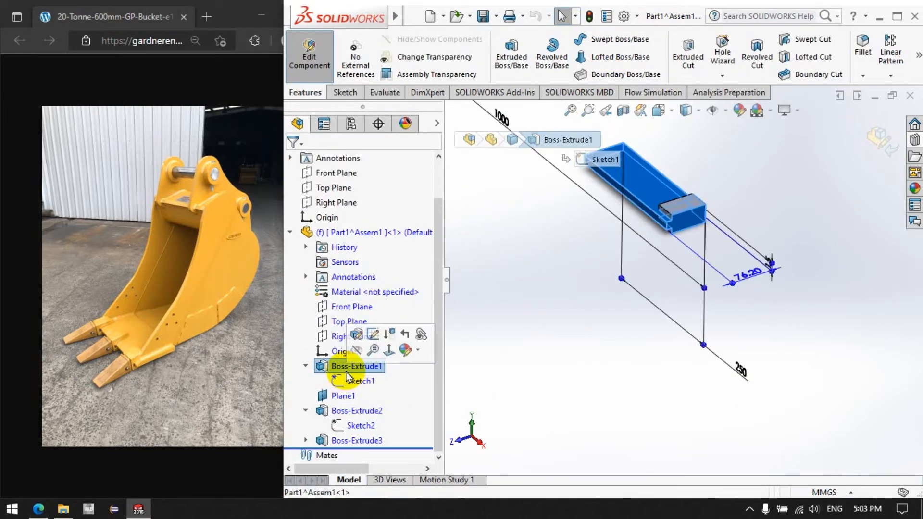
click(357, 335)
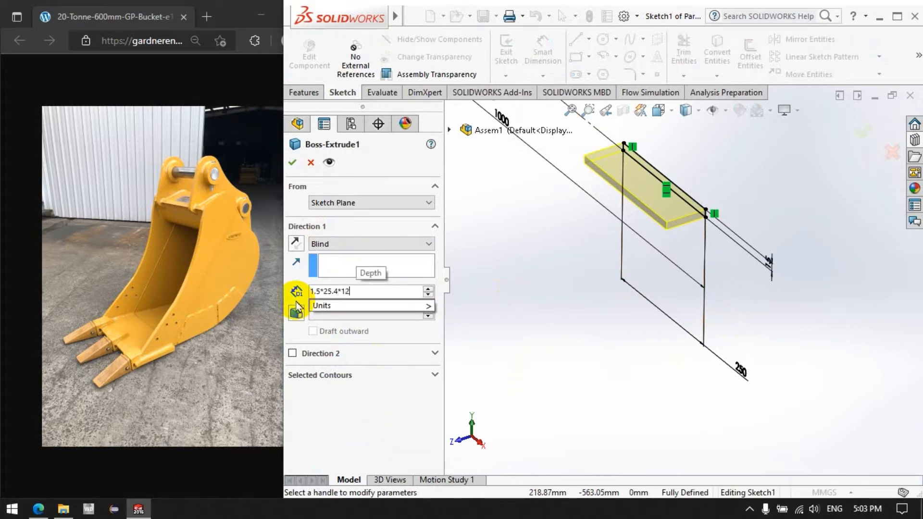
key(Return)
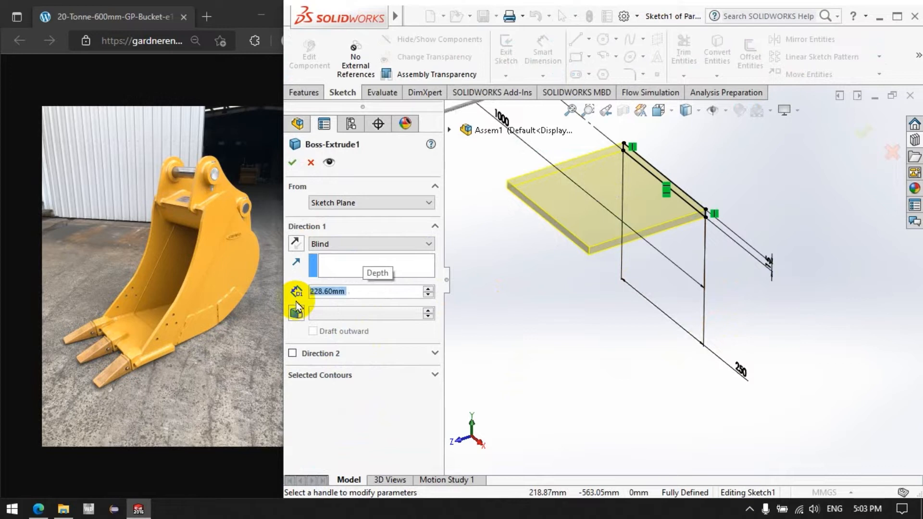
click(292, 164)
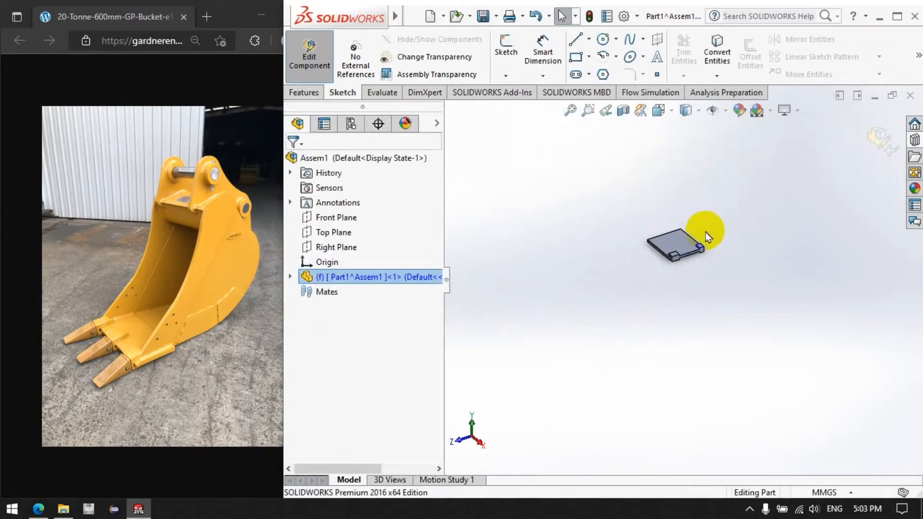
Start a sketch on the plate's narrow side face next to the first block and view it face-on
scroll(706, 231, down, 5)
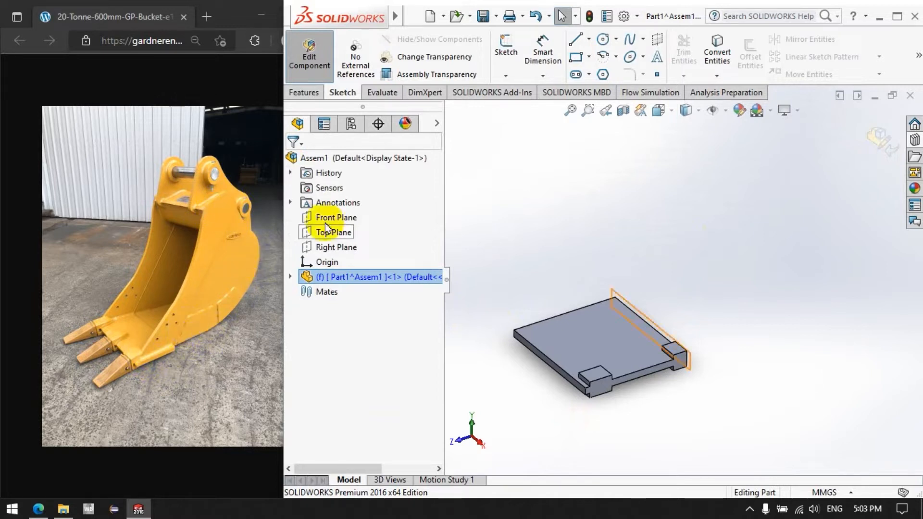
click(506, 48)
scroll(628, 322, down, 5)
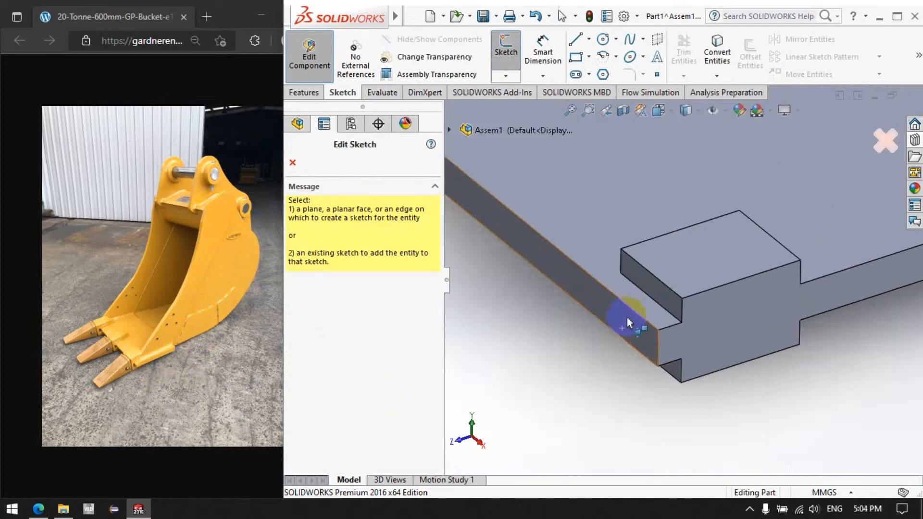
click(628, 322)
scroll(350, 446, down, 1)
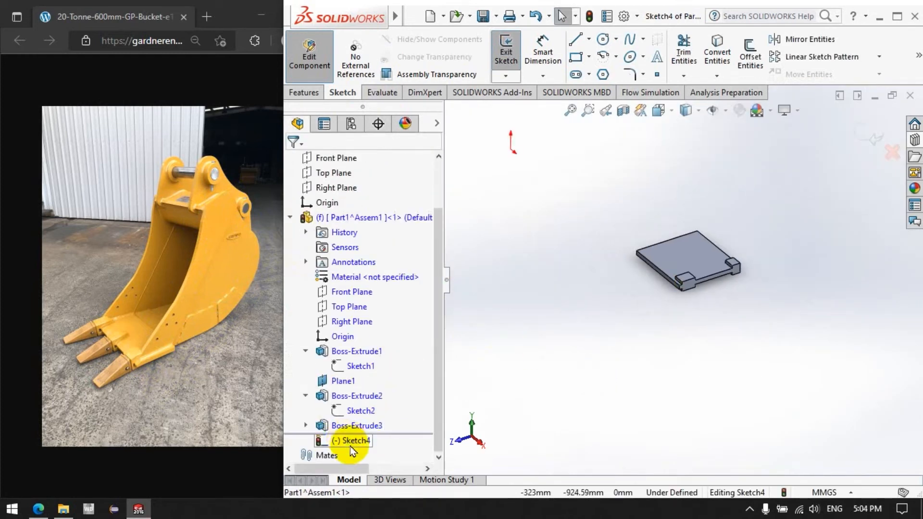
right_click(350, 445)
click(383, 274)
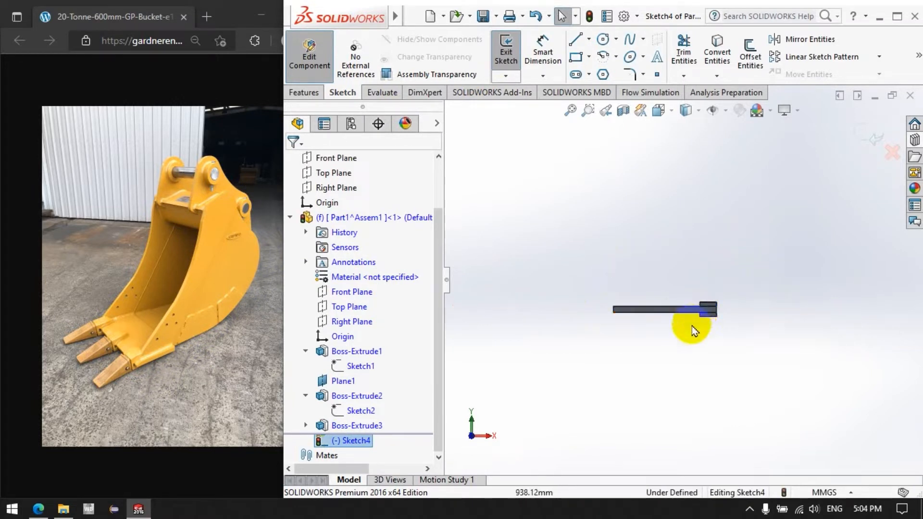
Sketch a closed five-line side profile: a base line on the plate's upper edge, a long slope, a short perpendicular top edge and a bent return edge
click(575, 43)
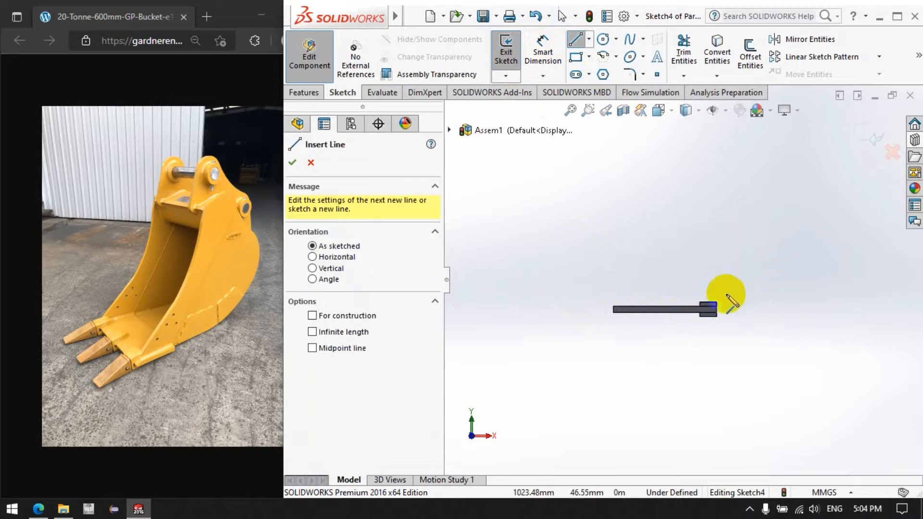
scroll(714, 312, down, 5)
click(694, 288)
click(542, 288)
scroll(764, 390, up, 3)
scroll(761, 370, up, 3)
scroll(633, 231, down, 5)
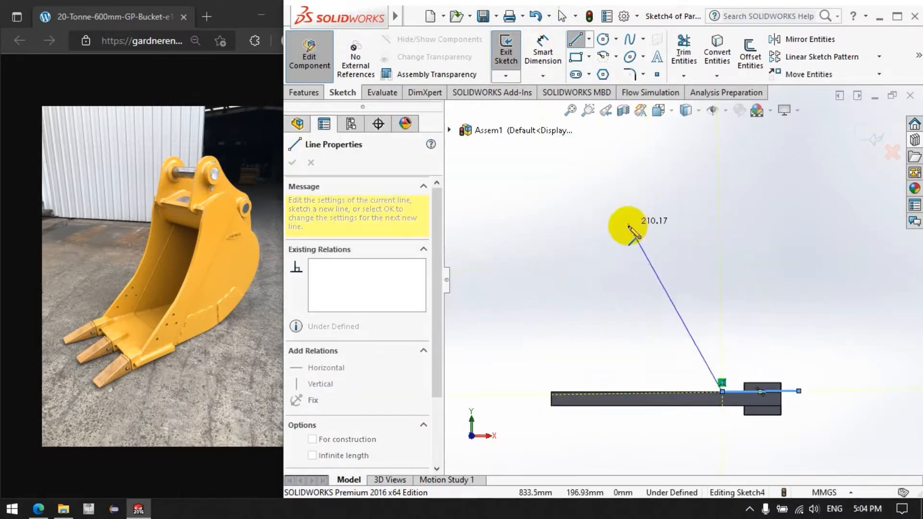
click(472, 220)
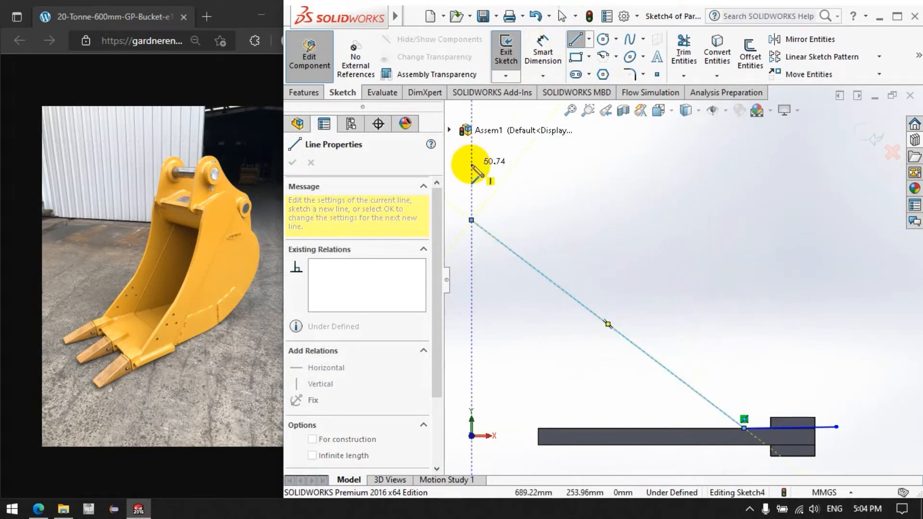
scroll(533, 238, up, 2)
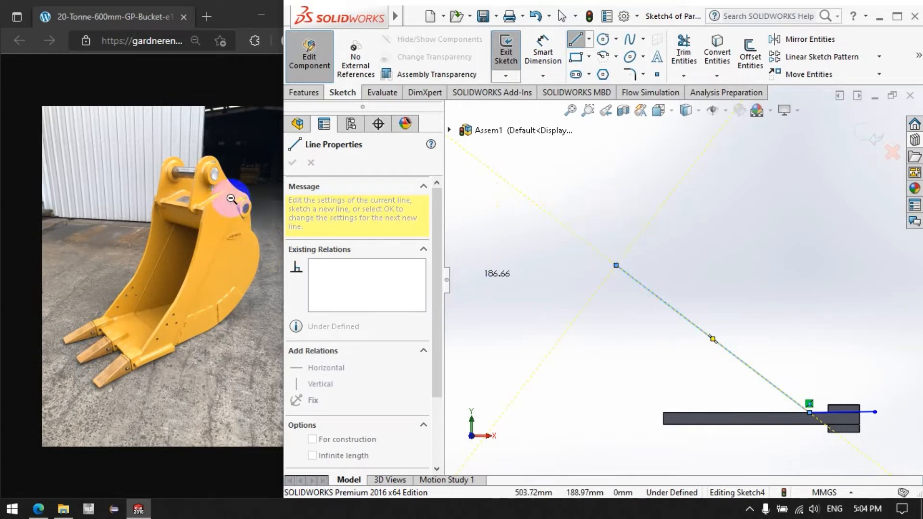
click(650, 221)
click(719, 308)
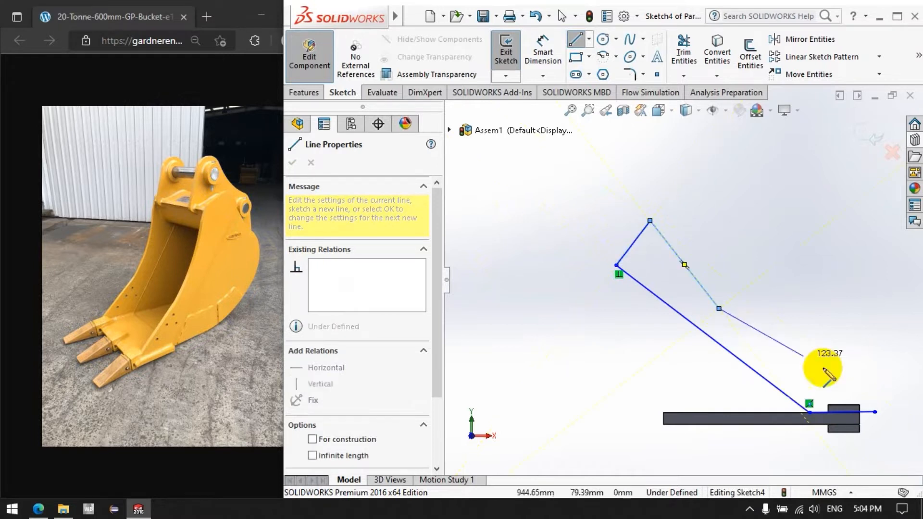
click(874, 412)
click(584, 46)
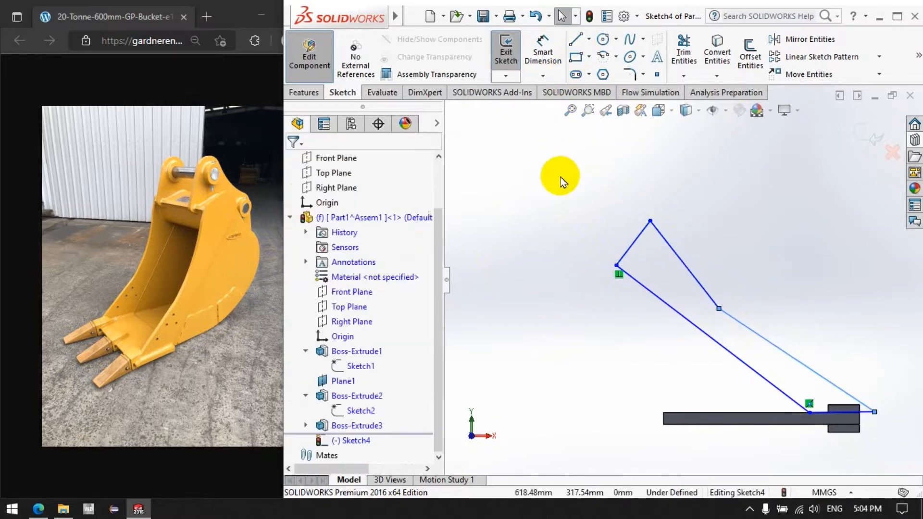
click(604, 56)
click(387, 212)
drag(618, 267, 628, 245)
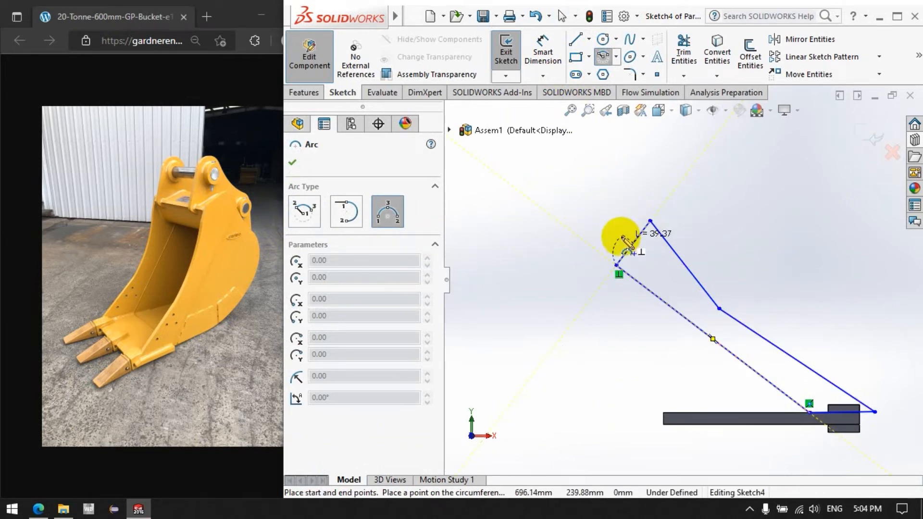
click(622, 236)
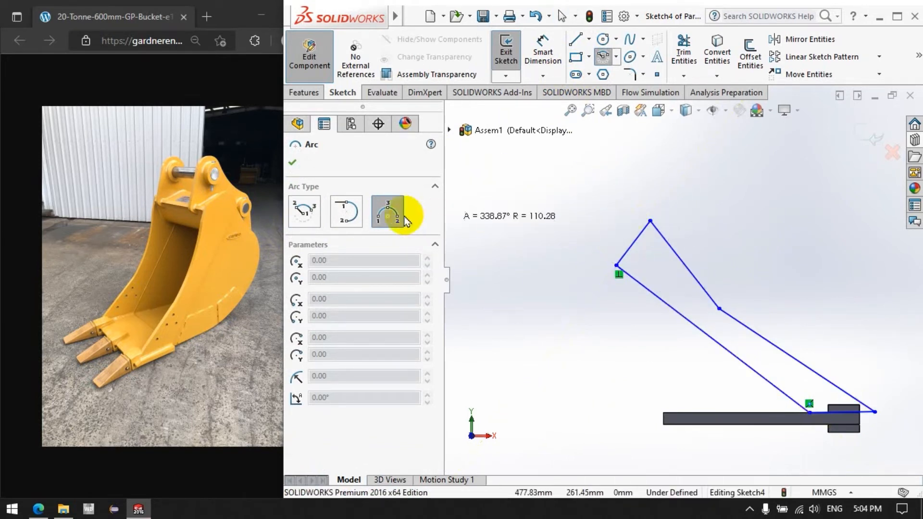
Draw a three-point arc across the ends of the profile's short top edge, bulging outward with a radius of about 50.5 mm
click(390, 219)
click(633, 72)
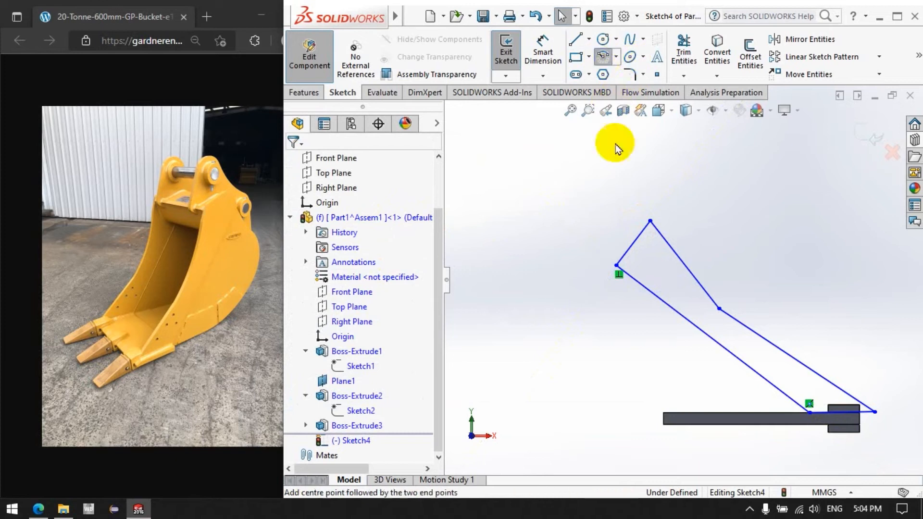
click(617, 265)
click(650, 220)
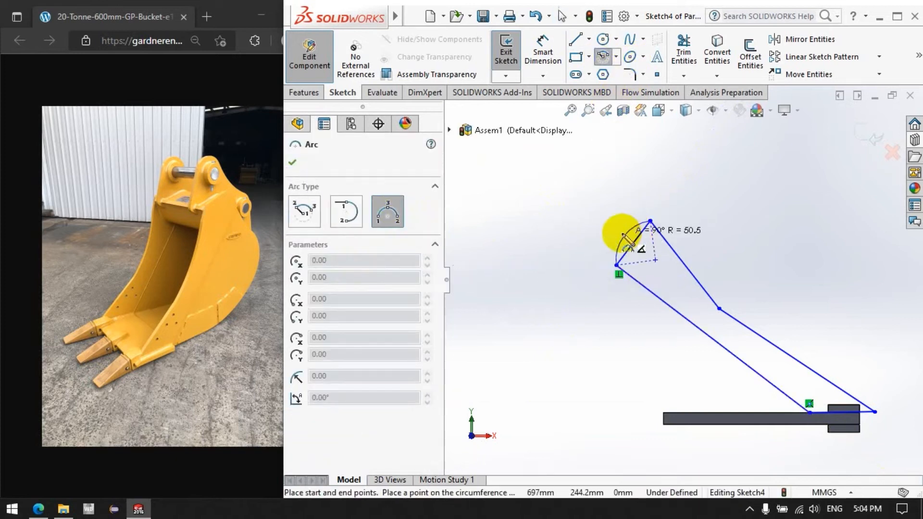
click(622, 236)
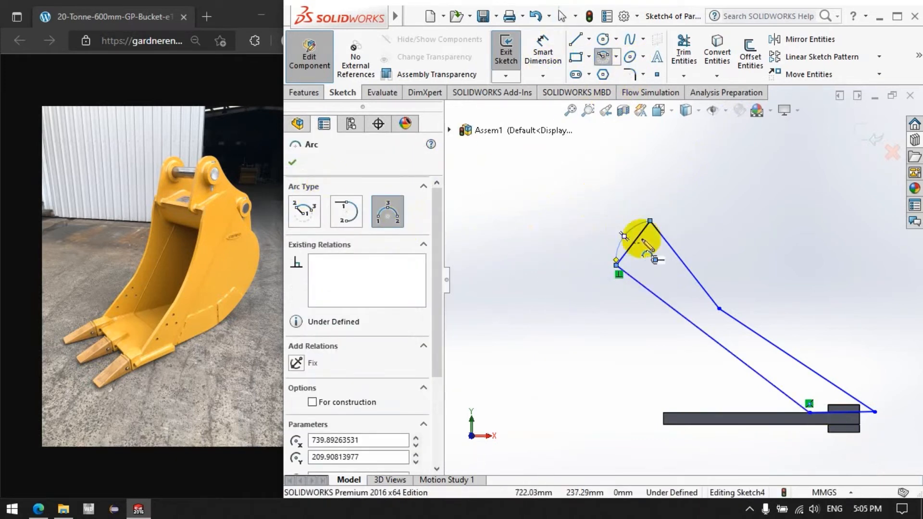
click(601, 54)
scroll(558, 231, up, 6)
scroll(714, 224, down, 3)
scroll(738, 449, down, 4)
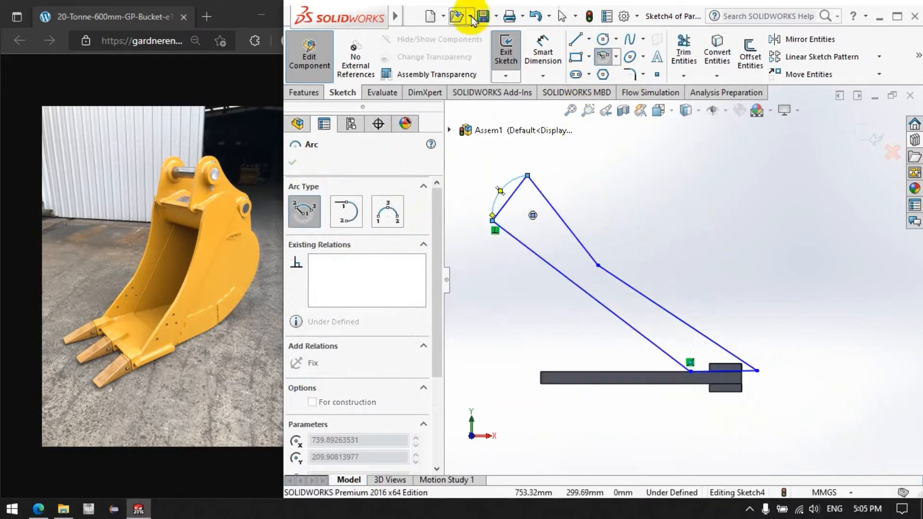
Dimension the profile's tip to the plate's block-side end with a horizontal distance of 0 mm
click(538, 59)
click(742, 381)
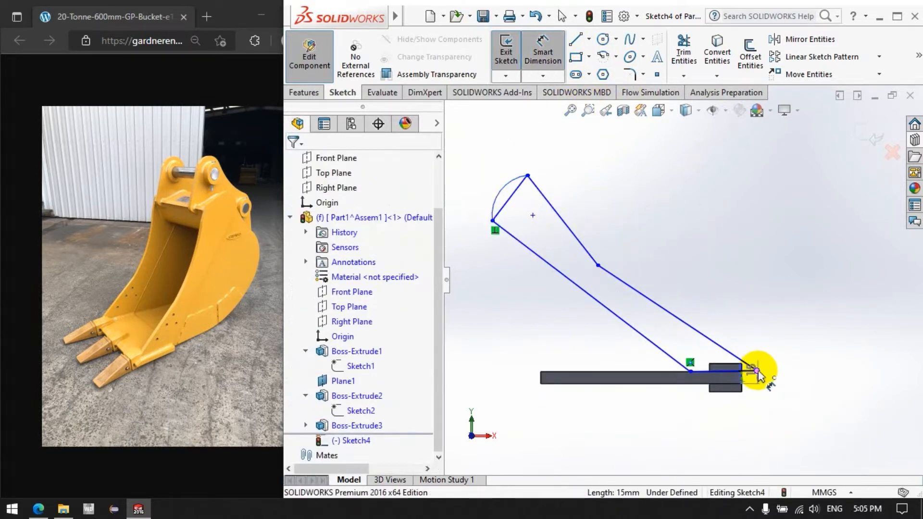
click(757, 371)
click(771, 425)
text(0)
key(Return)
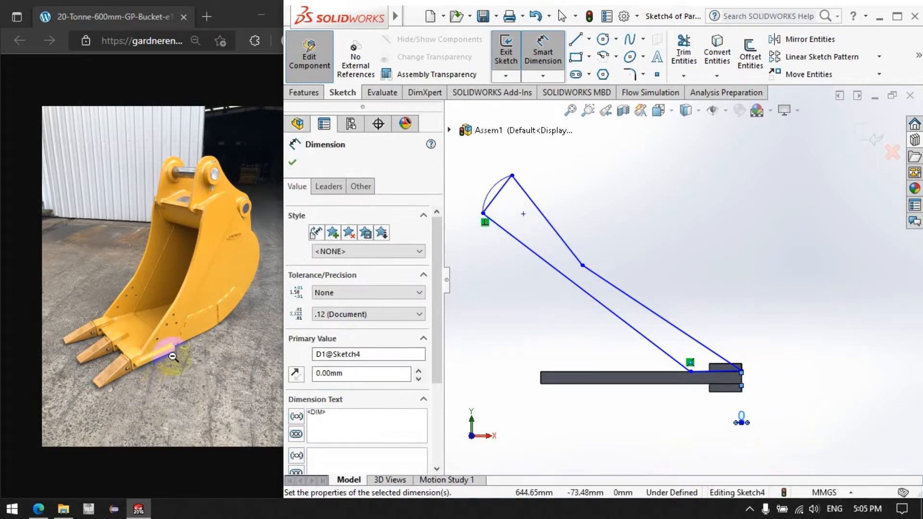
Dimension the other end of the profile's base line to the plate's far end with a horizontal distance of 0 mm
click(691, 371)
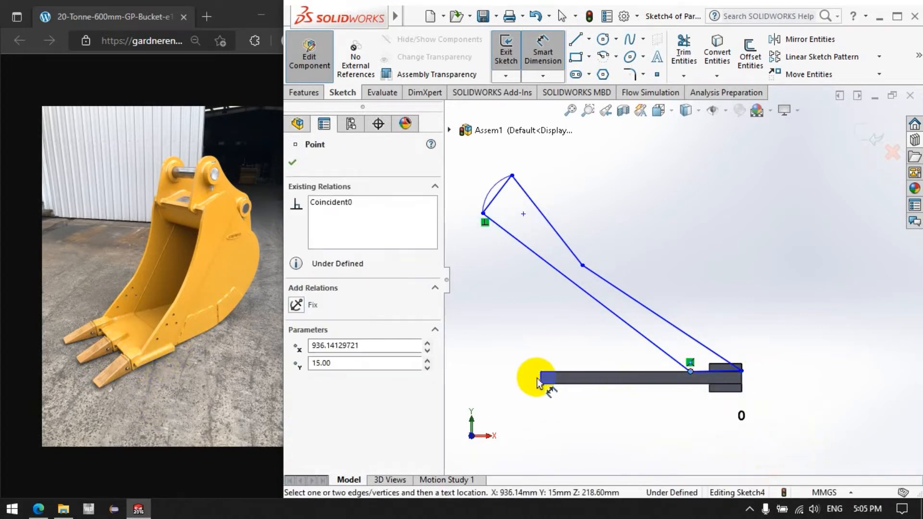
click(541, 383)
click(618, 435)
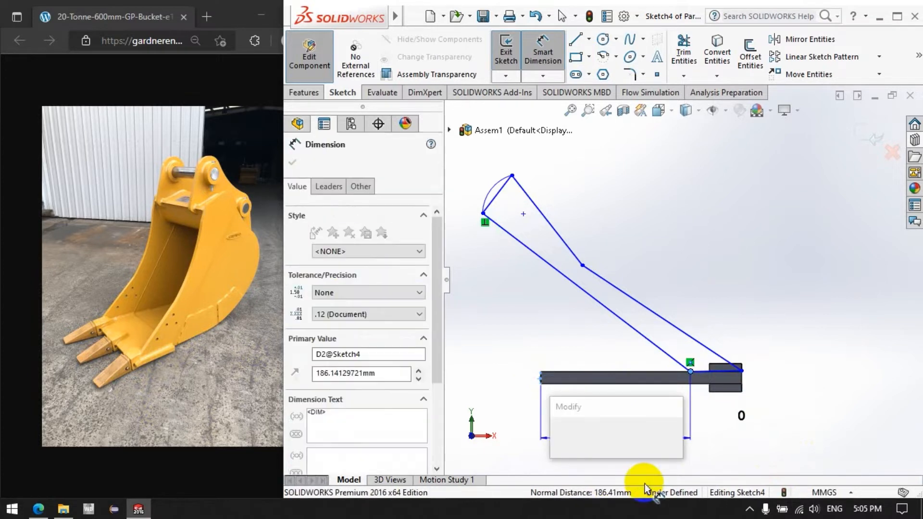
text(0)
key(Return)
scroll(500, 298, up, 5)
scroll(460, 264, down, 2)
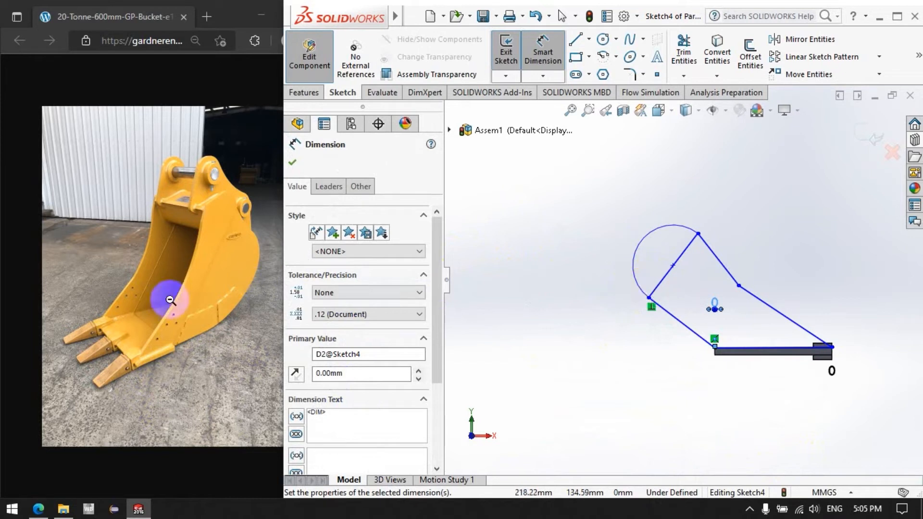
Dimension the profile's highest corner 750 mm above the plate's bottom edge
click(698, 234)
click(743, 356)
click(517, 339)
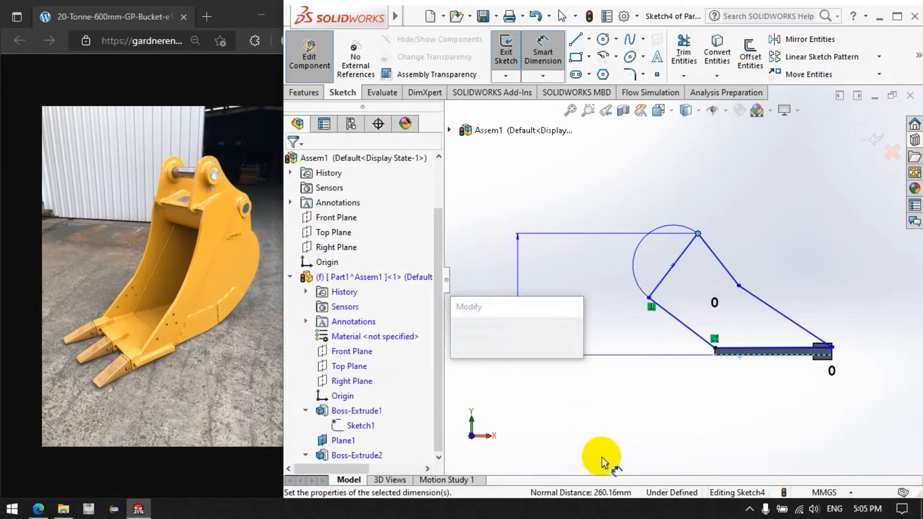
text(750)
key(Return)
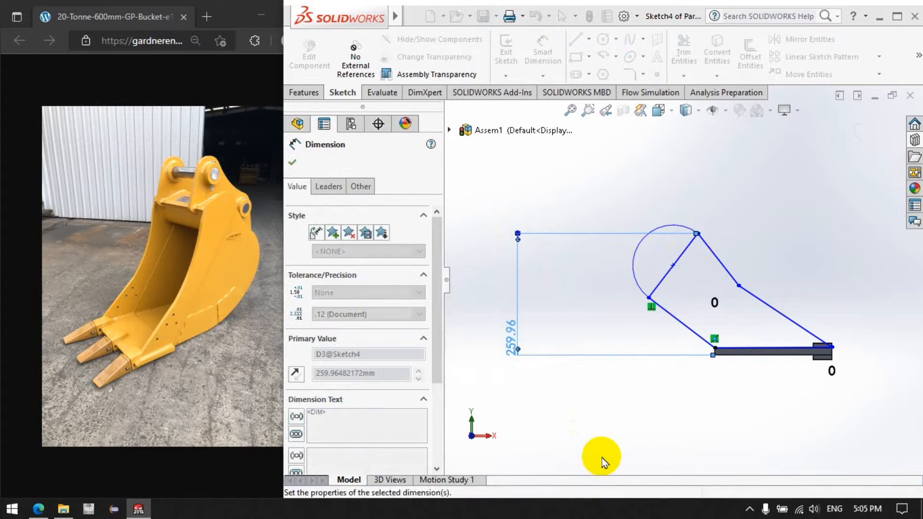
scroll(701, 219, down, 3)
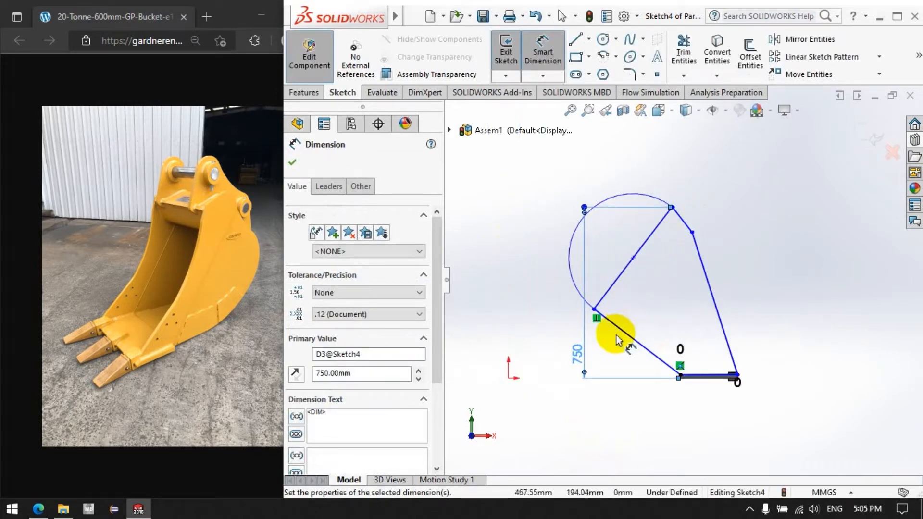
Reshape the upper profile by moving its highest corner, the bend in the return edge and the lower end of the short edge away from the blocks
click(543, 50)
drag(673, 207, 587, 210)
click(692, 232)
drag(667, 290, 649, 314)
click(697, 290)
mouse_move(541, 266)
mouse_down()
mouse_move(559, 251)
mouse_move(549, 268)
mouse_up()
click(532, 305)
Dimension the profile's highest corner 350 mm horizontally from the origin
click(542, 55)
click(593, 211)
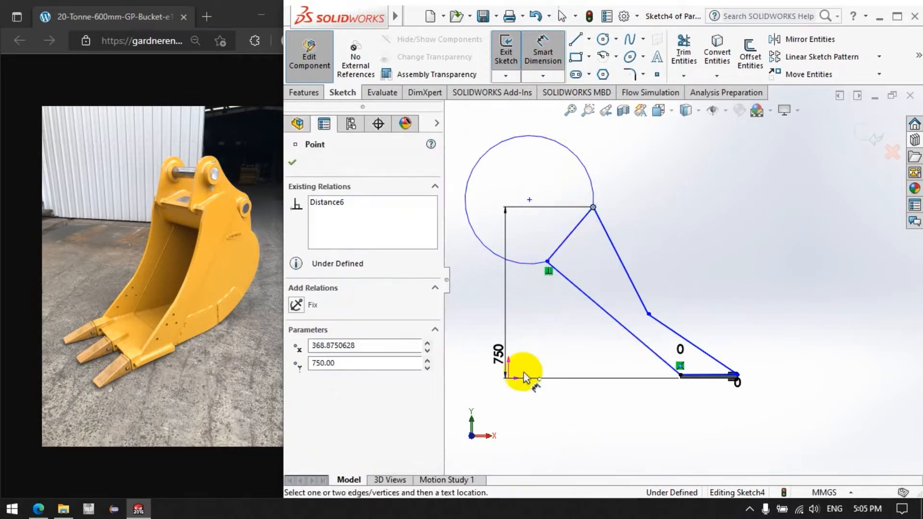
click(509, 377)
click(560, 445)
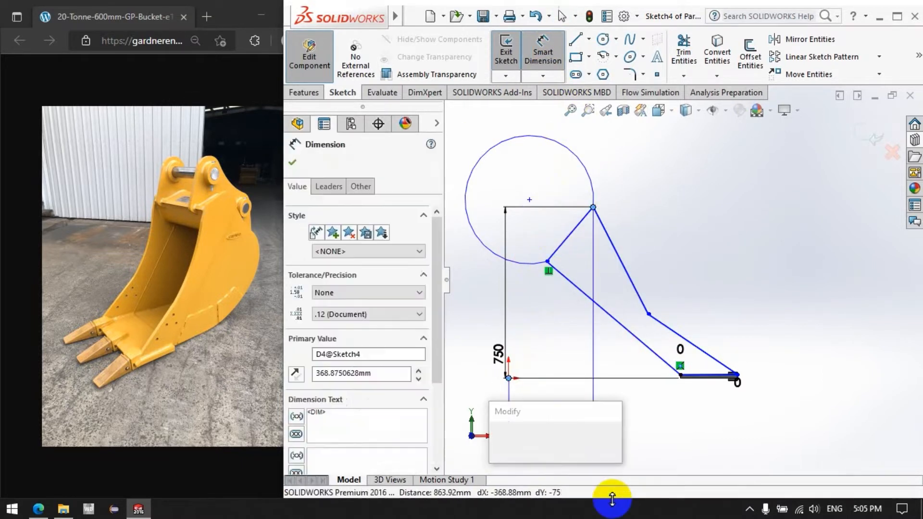
text(350)
key(Return)
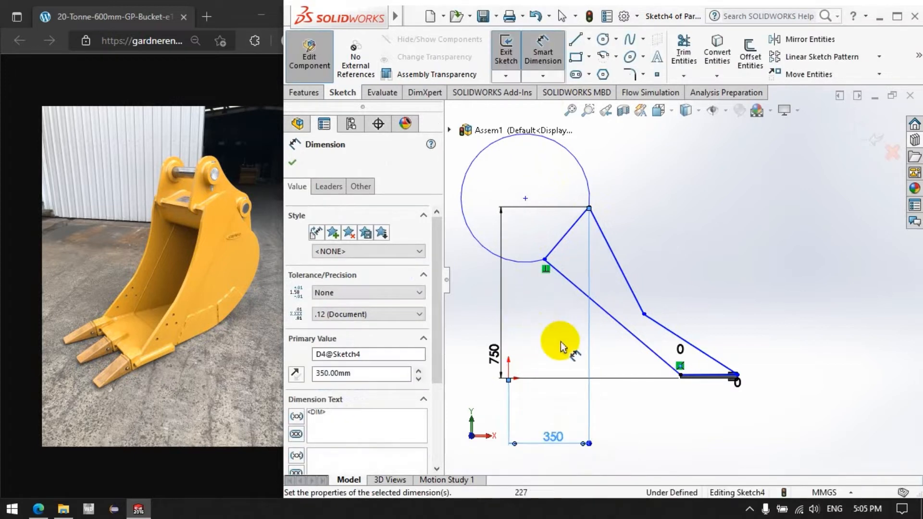
Dimension the lower end of the short top edge 600 mm vertically above the origin
click(544, 260)
click(509, 378)
click(849, 409)
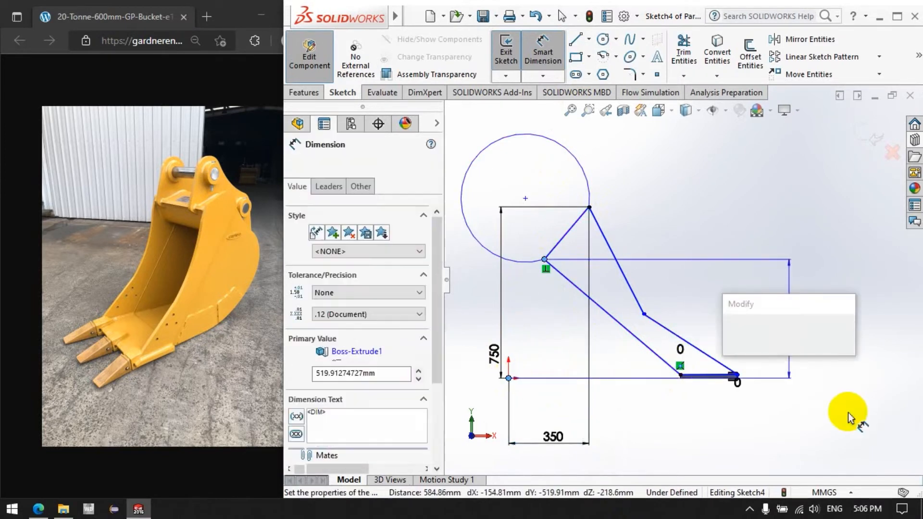
text(600)
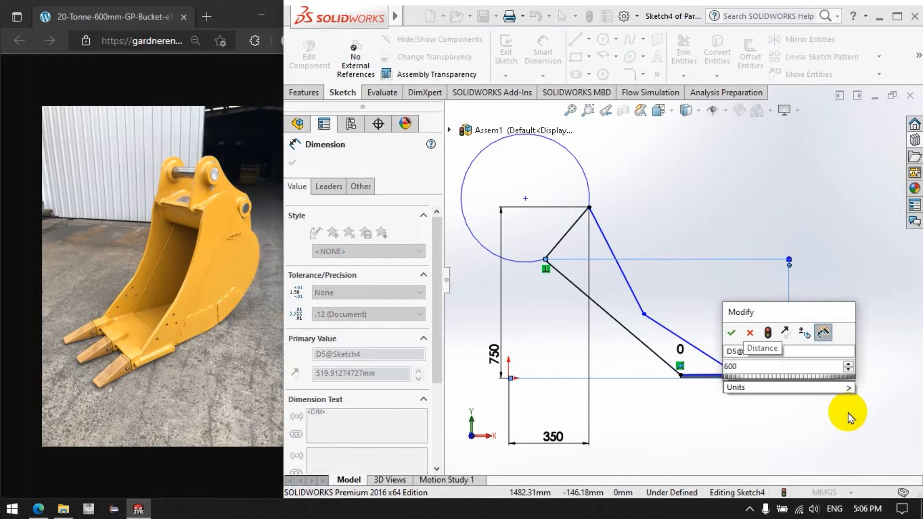
key(Return)
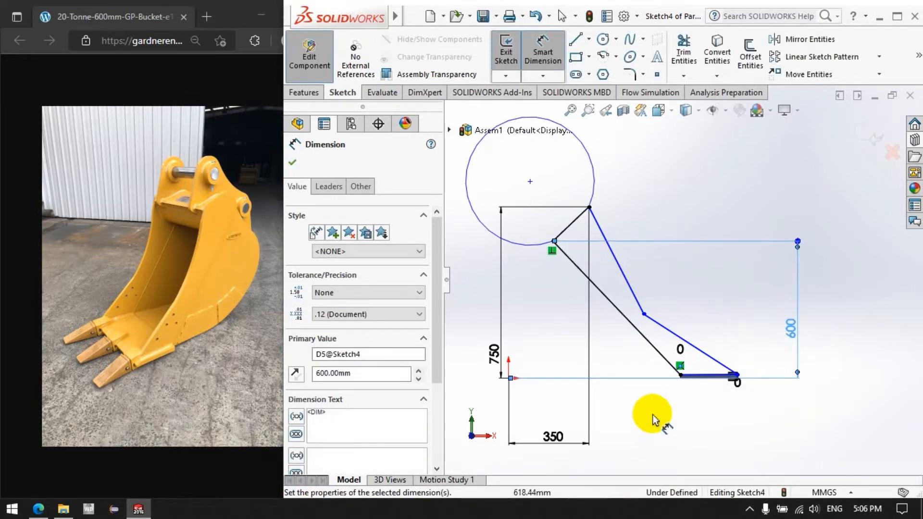
Try to dimension the horizontal distance from the lower end of the short top edge to the origin
click(554, 241)
click(509, 378)
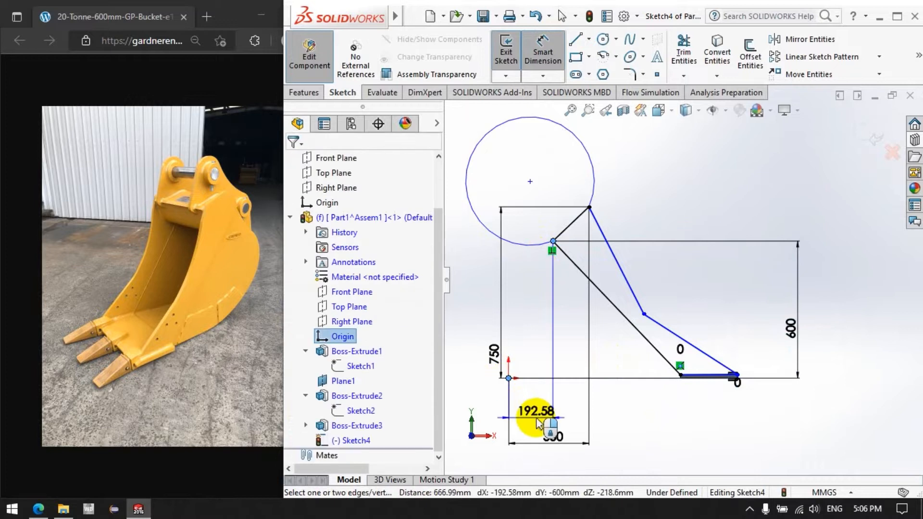
click(538, 424)
click(518, 196)
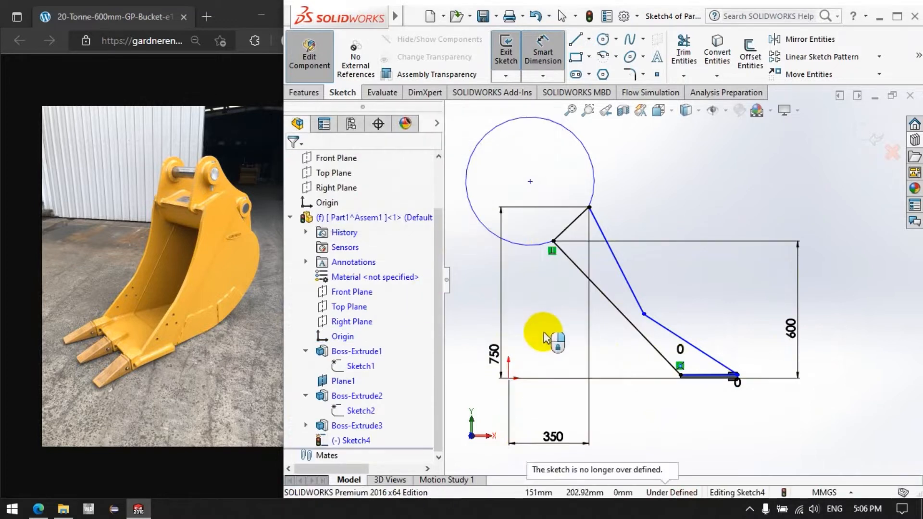
Trim away the large arc attached to the profile's short top edge
click(680, 54)
drag(604, 140, 595, 200)
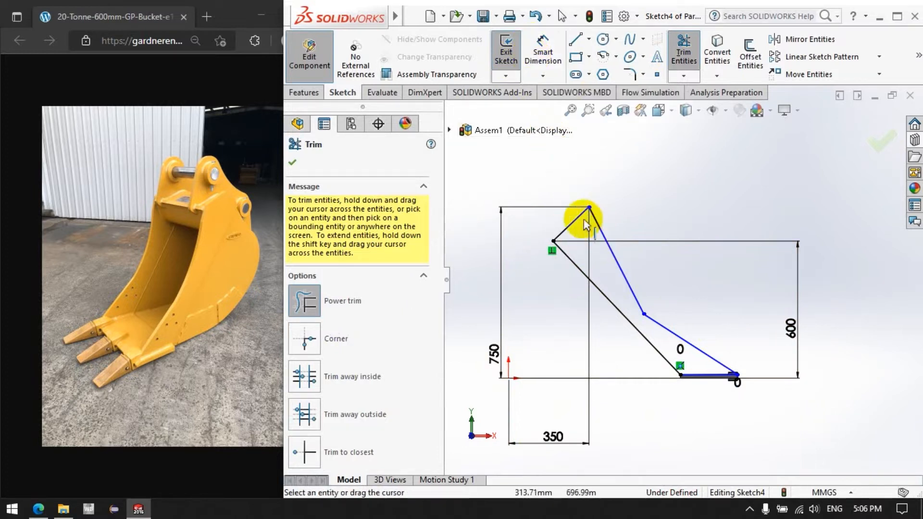
Dimension the bend point of the return edge 650 mm horizontally from the origin
click(543, 53)
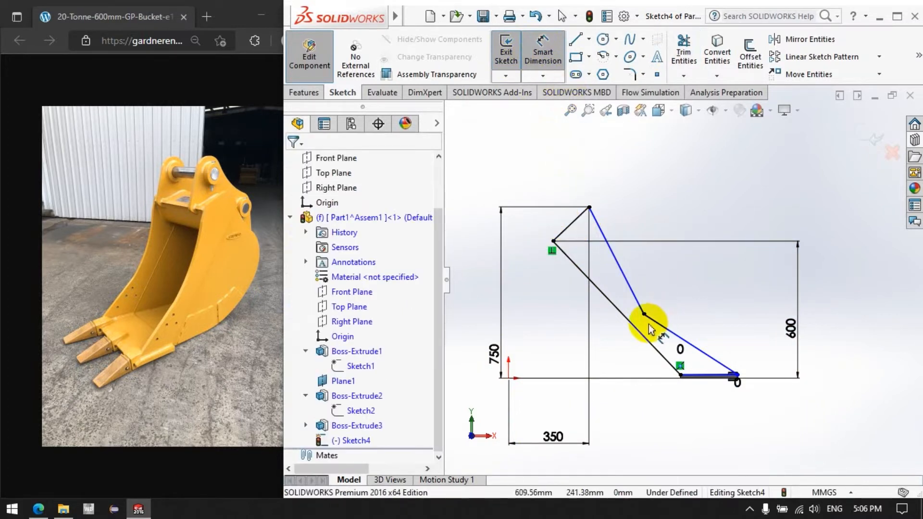
click(644, 314)
click(509, 378)
click(588, 428)
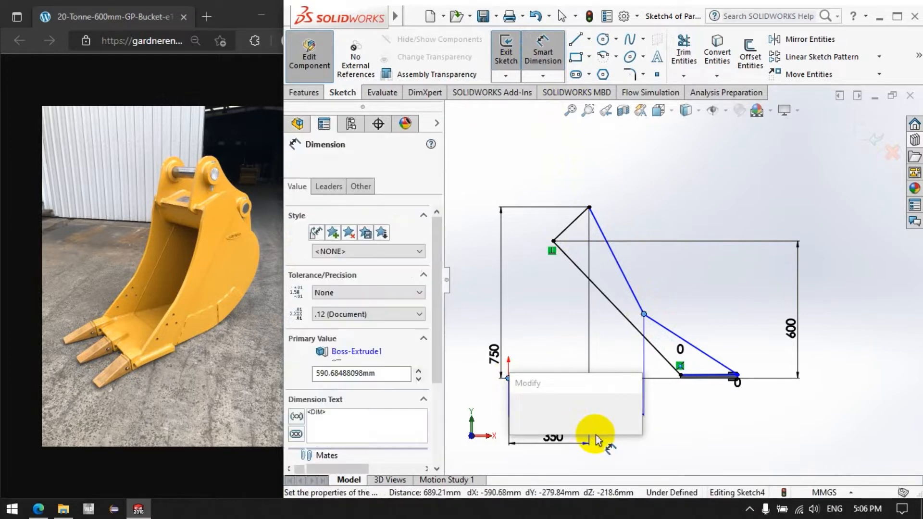
text(500)
key(Return)
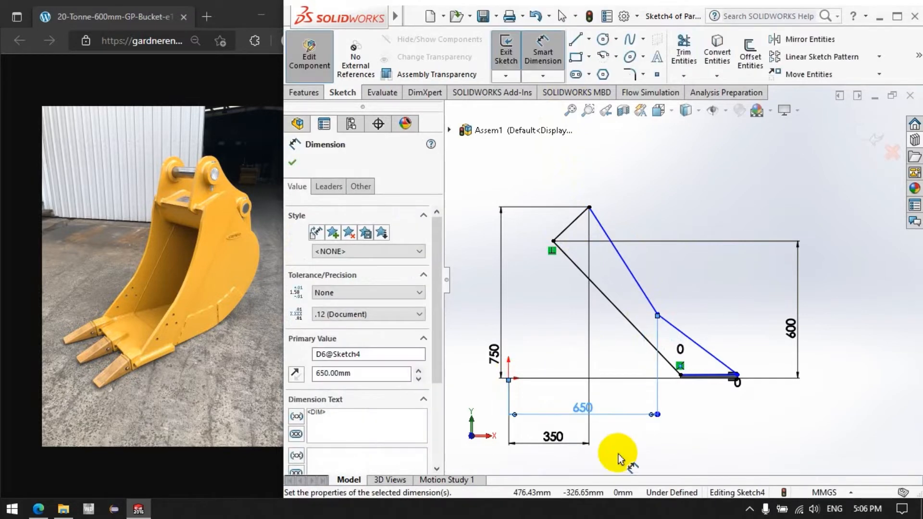
Dimension the bend point of the return edge 250 mm vertically above the origin
click(656, 315)
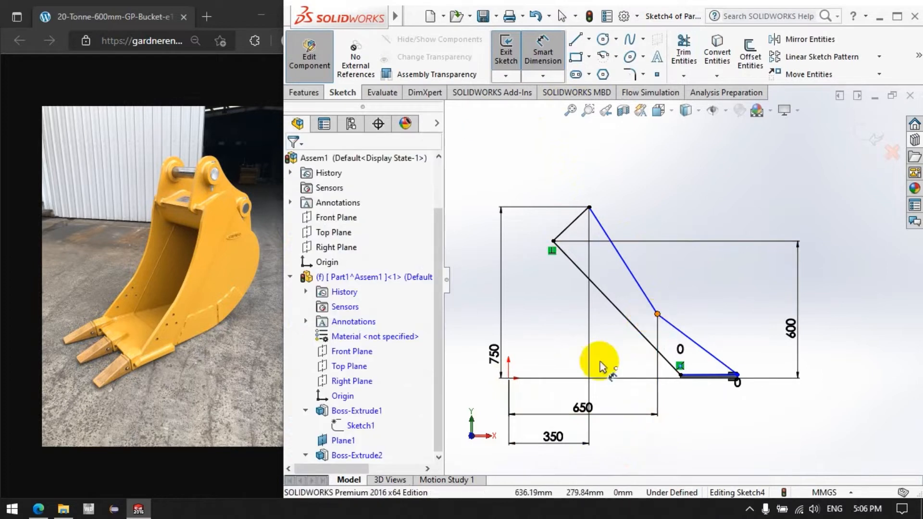
click(508, 378)
click(485, 419)
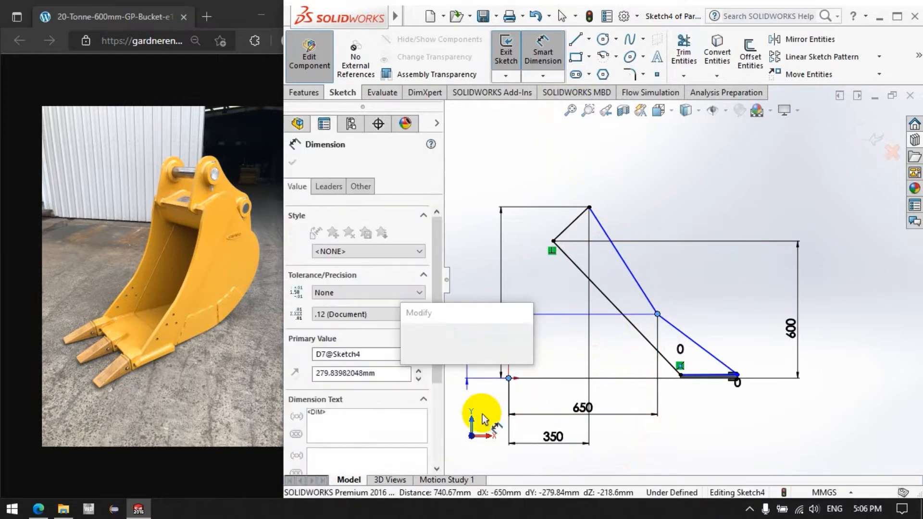
text(250)
key(Return)
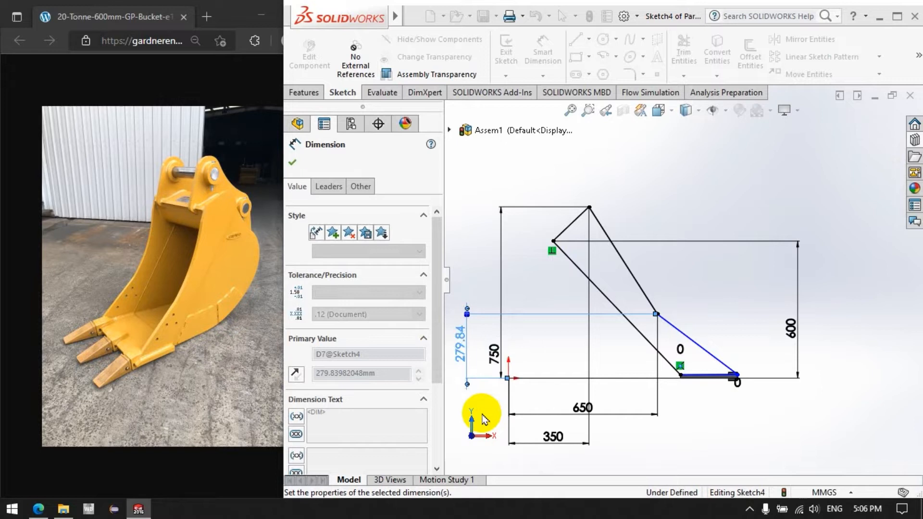
Try to dimension the horizontal distance between the two ends of the profile's bottom edge
scroll(746, 381, down, 5)
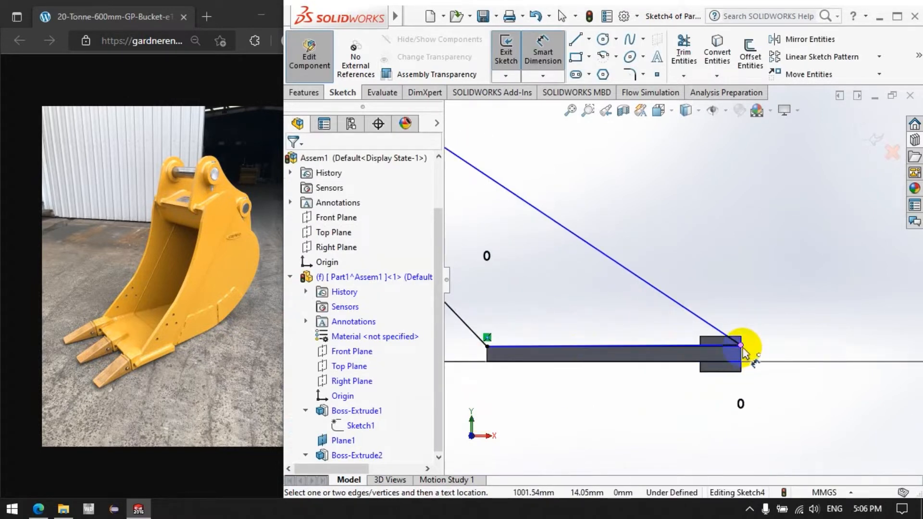
click(741, 346)
click(487, 347)
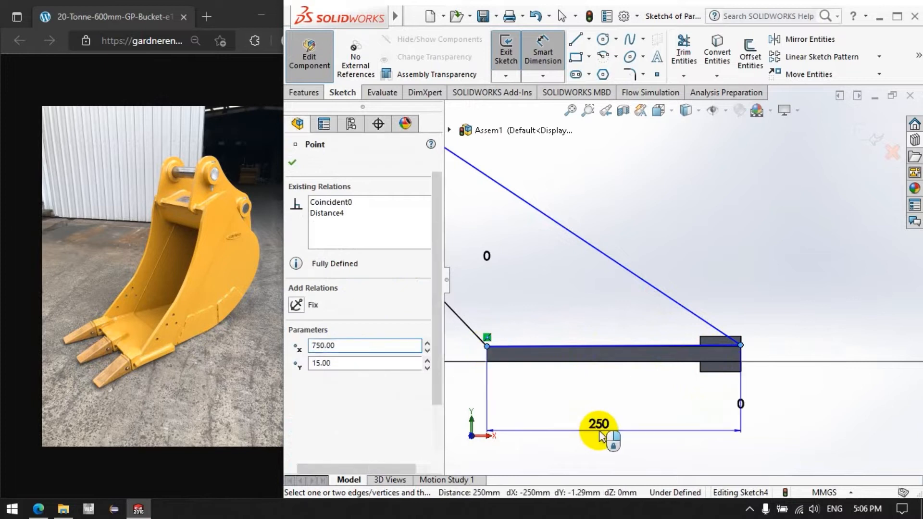
click(599, 426)
click(519, 195)
scroll(620, 264, up, 5)
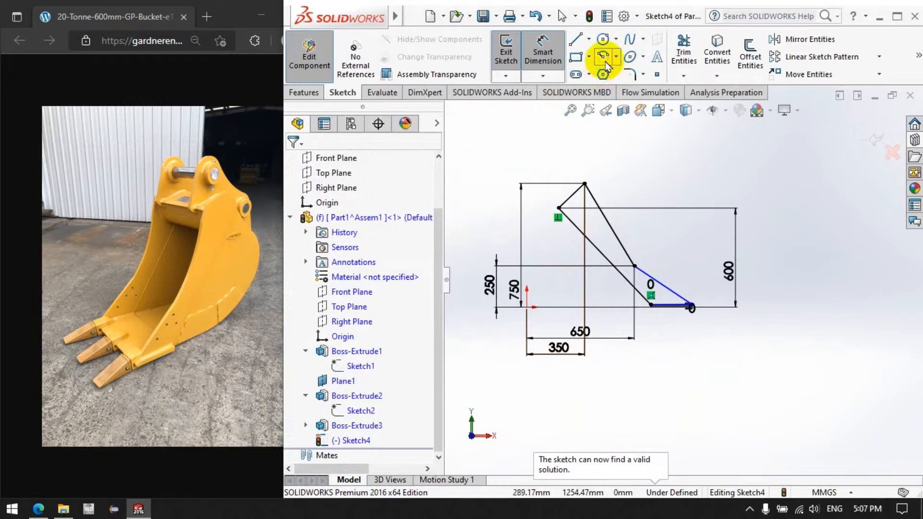
Fillet the corner between the profile's short top edge and the long front edge with a 50 mm radius
click(630, 73)
scroll(577, 206, down, 3)
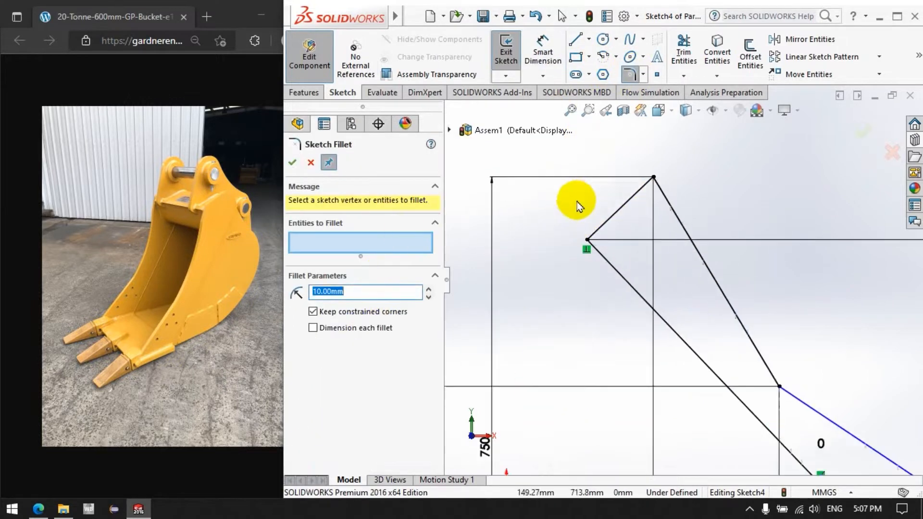
scroll(577, 206, down, 2)
click(639, 262)
drag(347, 293, 326, 294)
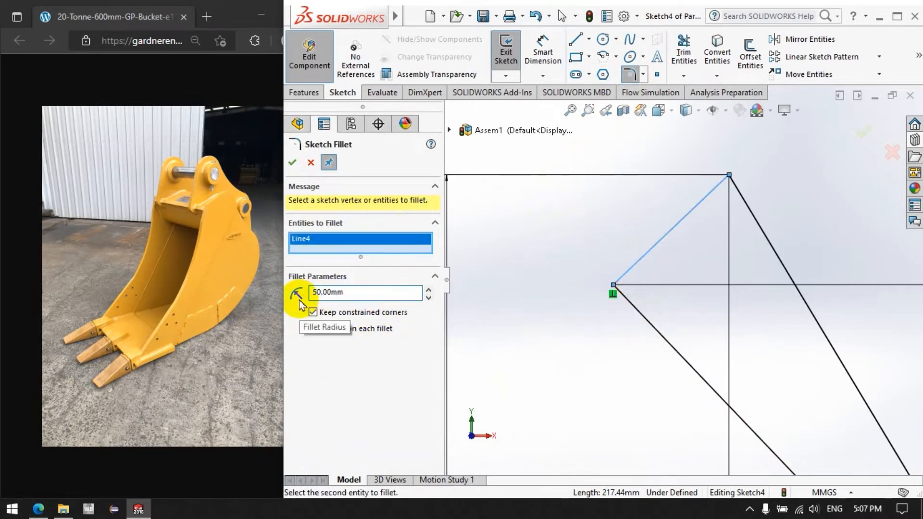
click(645, 324)
click(292, 163)
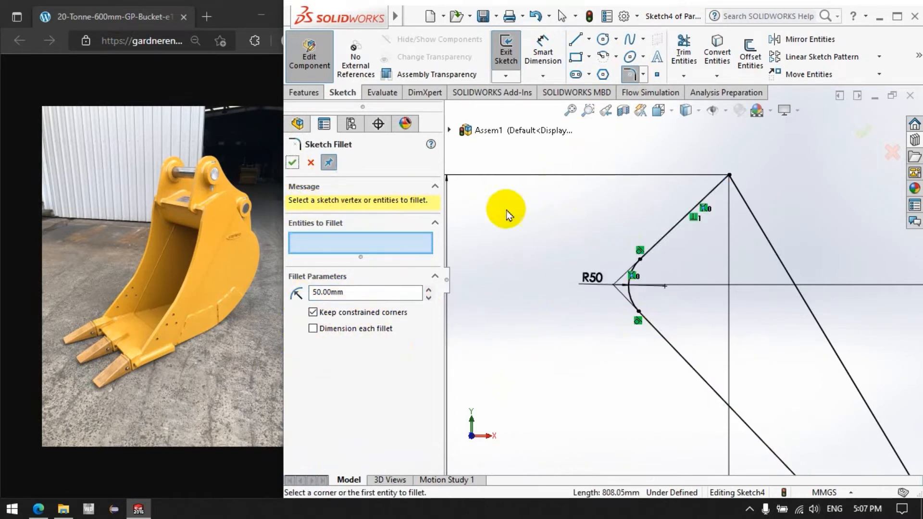
click(351, 292)
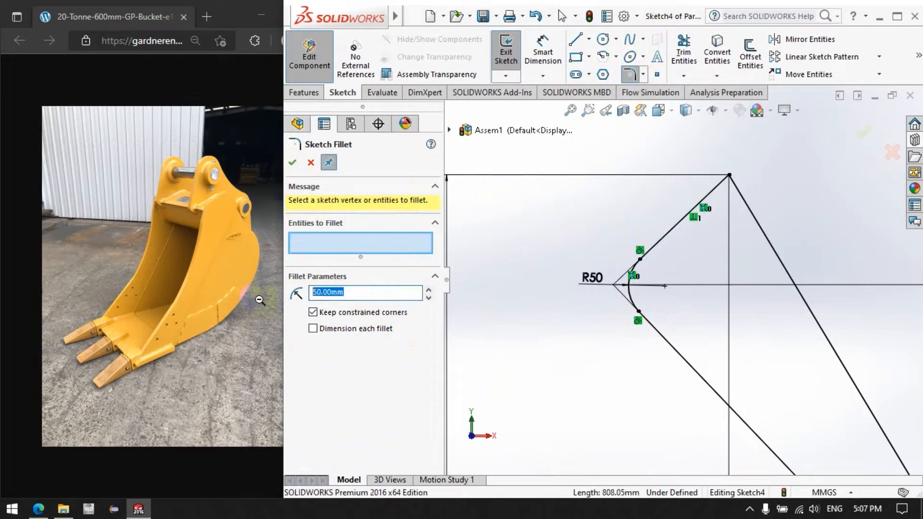
click(676, 224)
key(Escape)
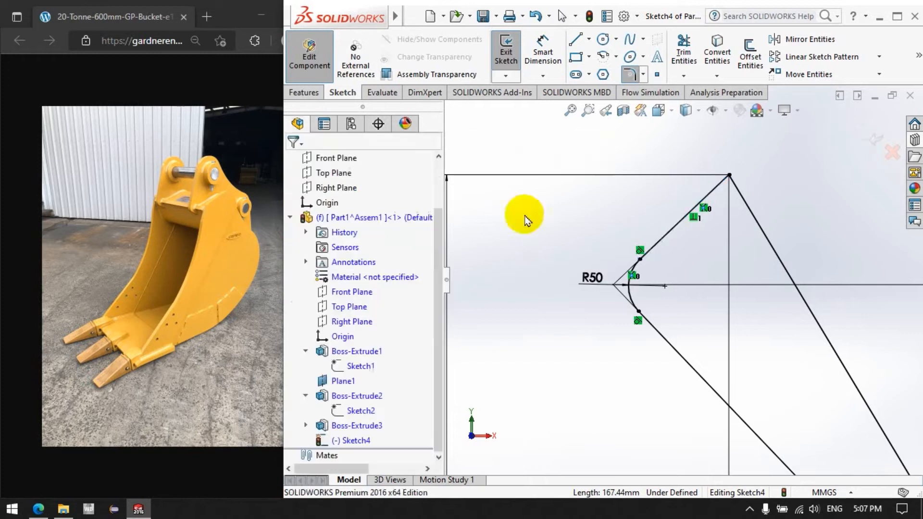
Fillet the uppermost corner between the short top edge and the upper rear edge with a 100 mm radius
click(630, 73)
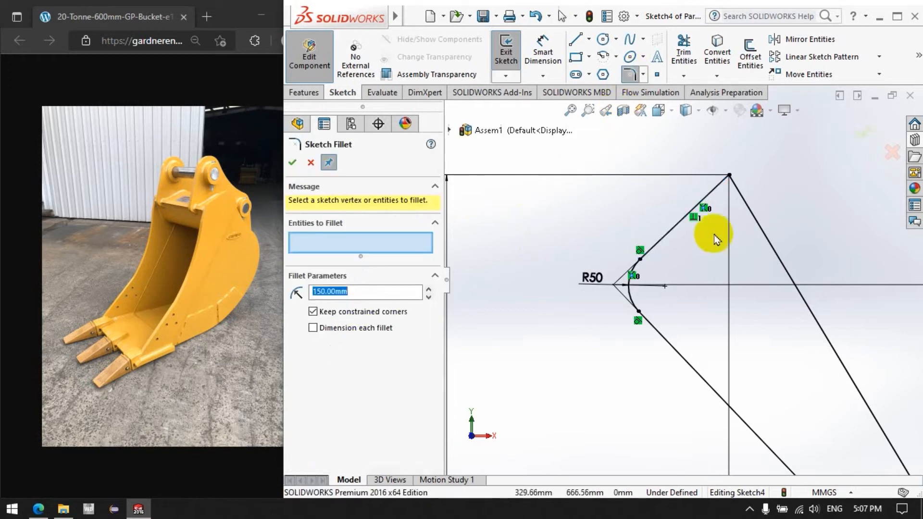
click(680, 221)
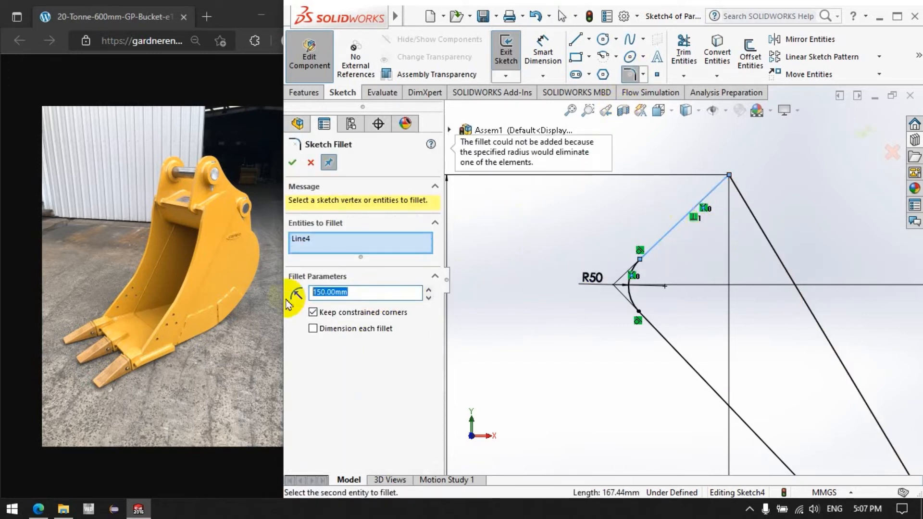
click(768, 236)
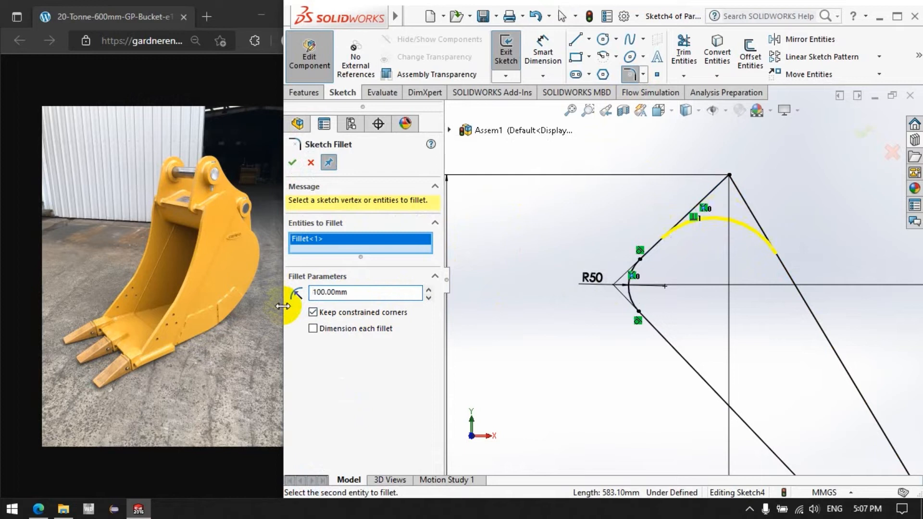
click(292, 162)
key(f)
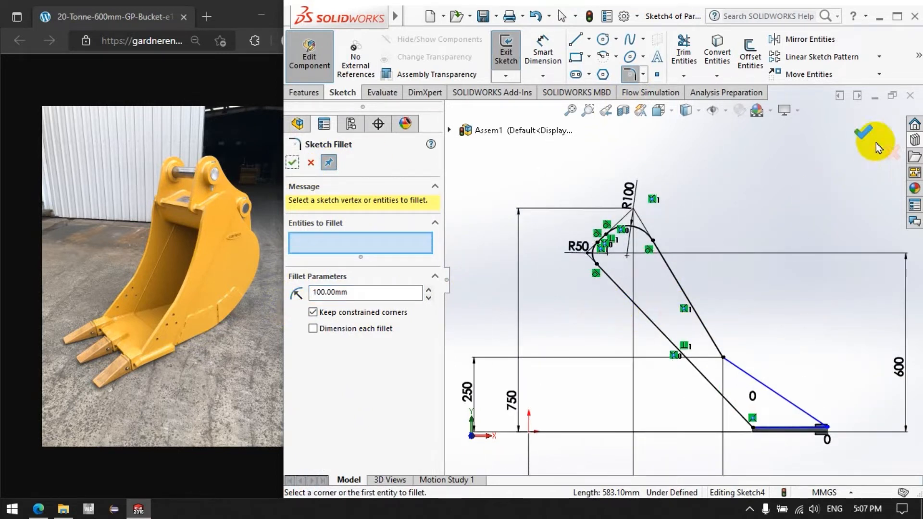
Try to dimension the profile's bottom edge at the tooth-adapter block
scroll(827, 423, down, 5)
scroll(692, 289, down, 3)
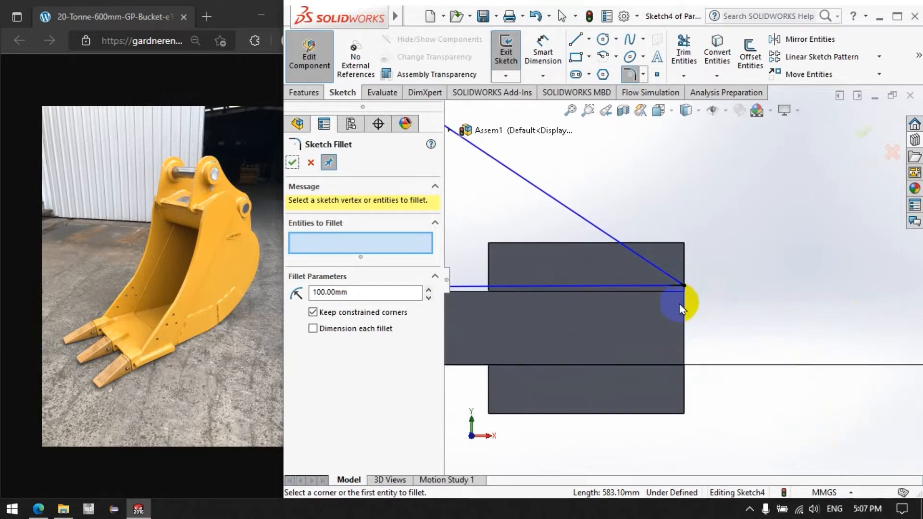
click(542, 53)
click(555, 274)
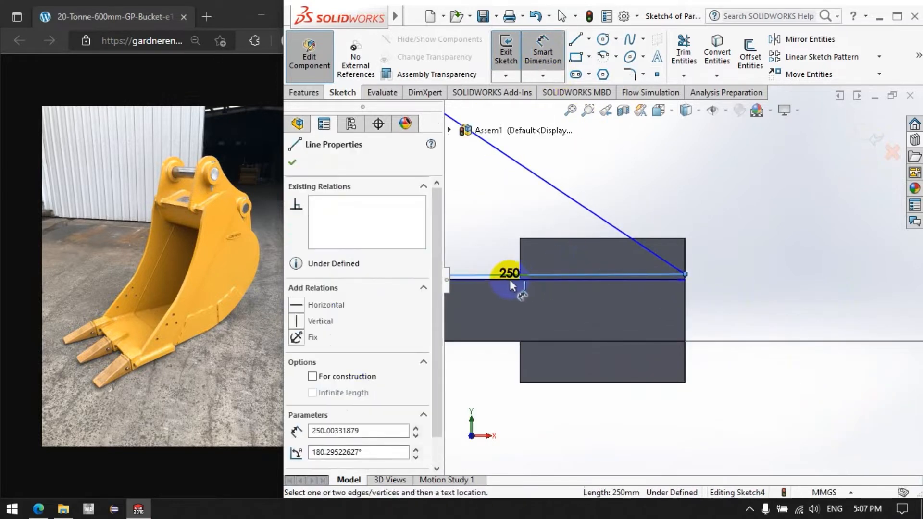
scroll(800, 316, down, 4)
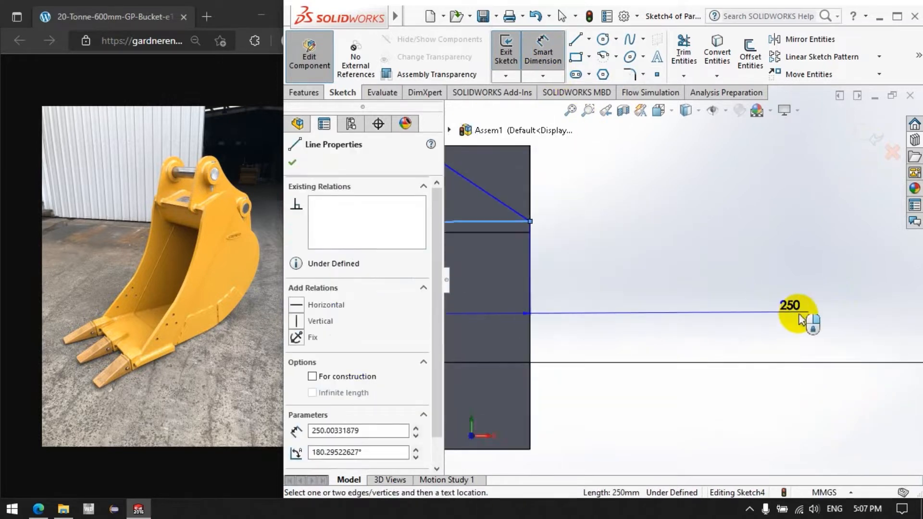
scroll(799, 315, up, 8)
scroll(584, 274, down, 4)
scroll(832, 267, down, 3)
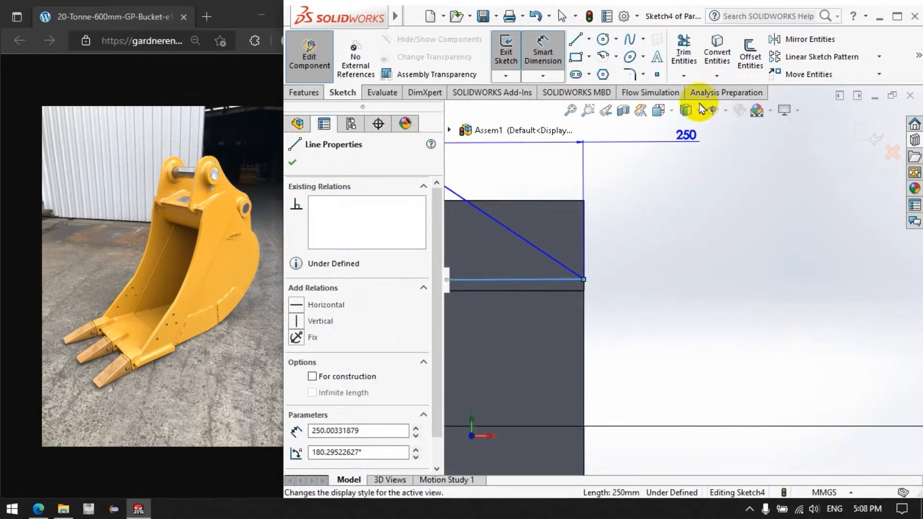
Dimension the profile's lower tip 0 mm vertically from the base plate's top edge and exit the sketch
click(543, 53)
click(557, 51)
click(553, 51)
click(584, 281)
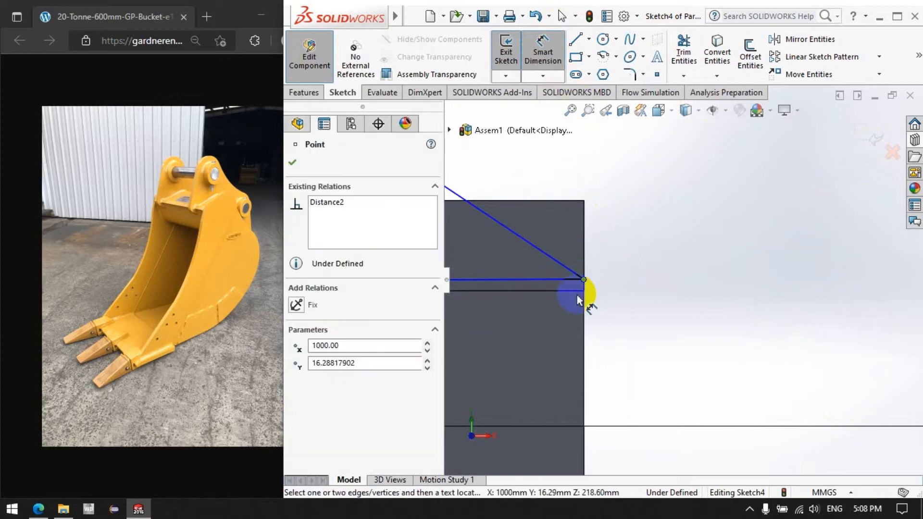
click(673, 294)
text(0)
key(Return)
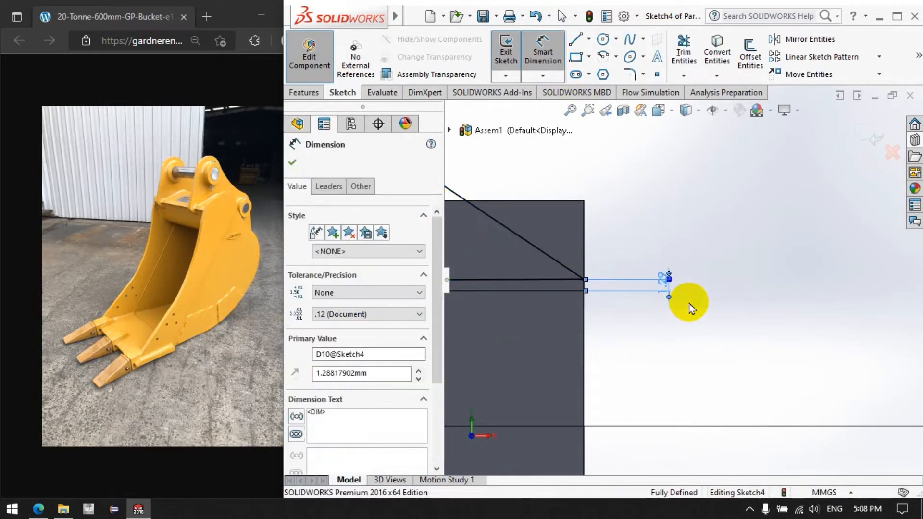
scroll(693, 307, up, 3)
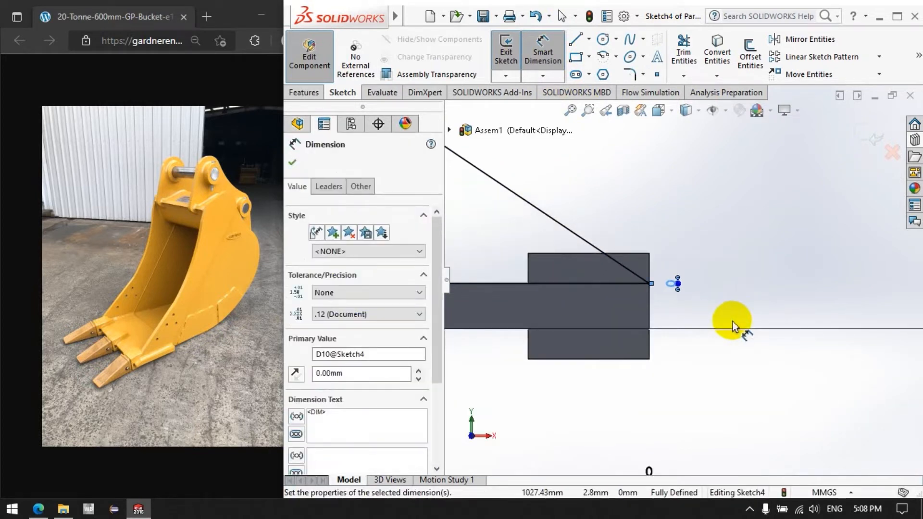
scroll(717, 310, up, 5)
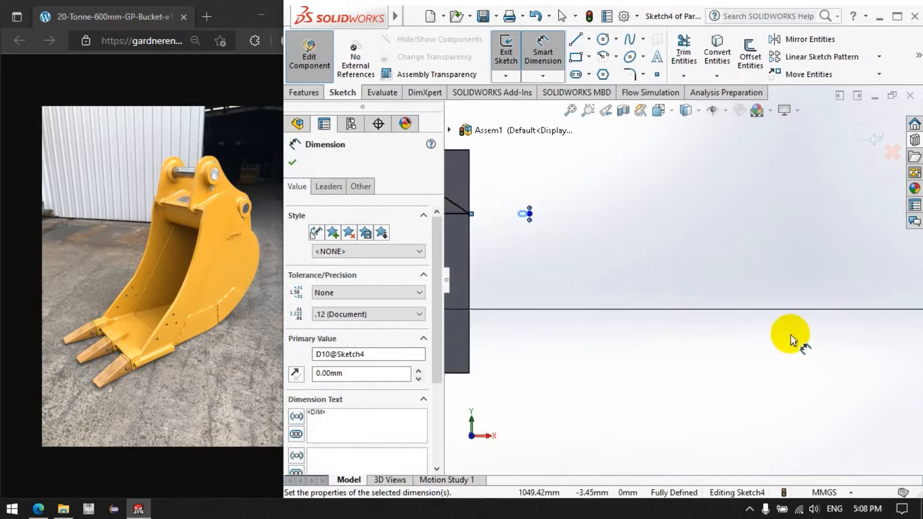
scroll(807, 321, up, 2)
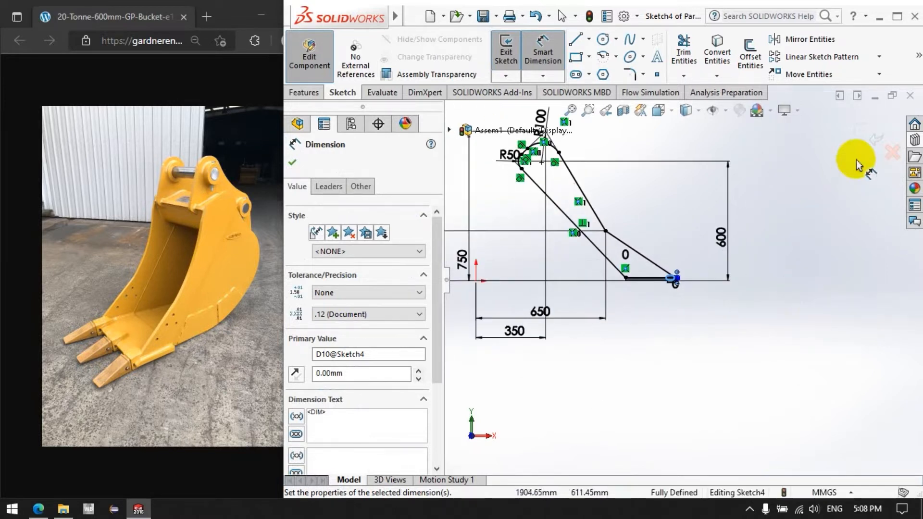
click(876, 140)
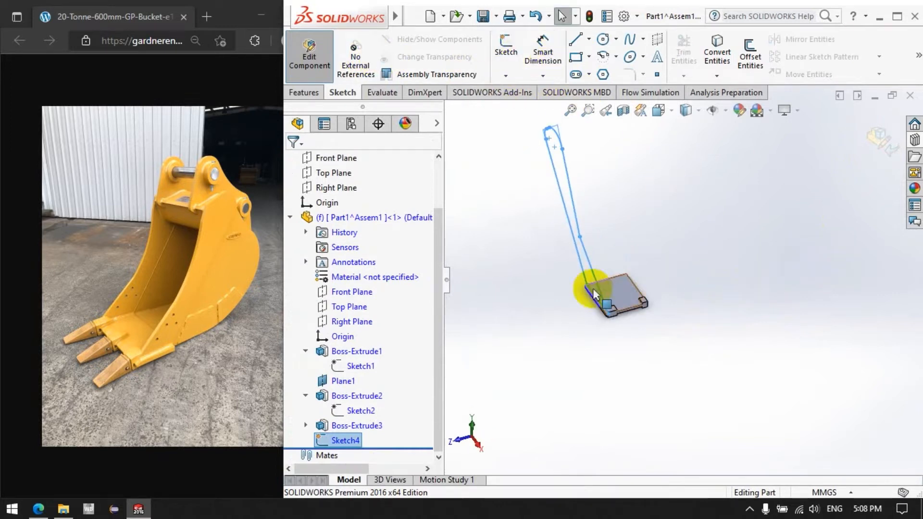
Extrude the side-plate profile 15 mm in the reversed direction, inward over the base plate
scroll(594, 241, down, 5)
scroll(625, 326, up, 3)
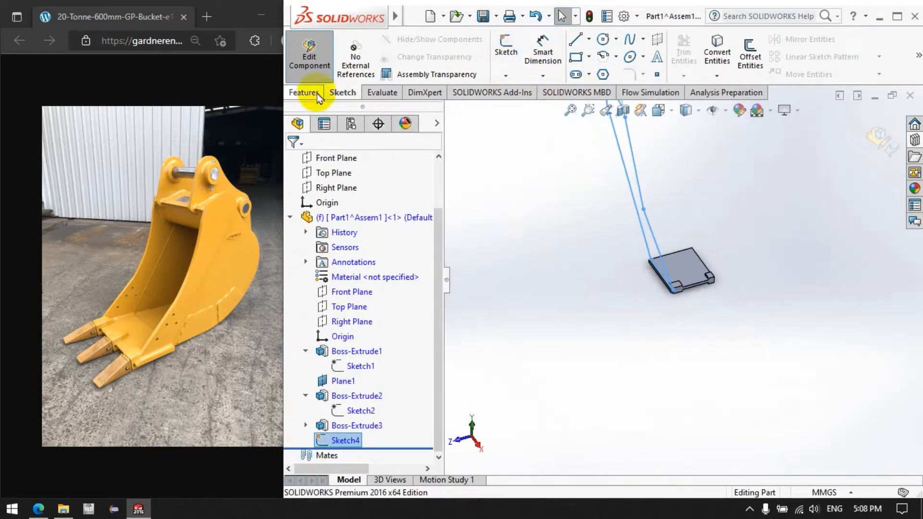
click(305, 92)
click(512, 50)
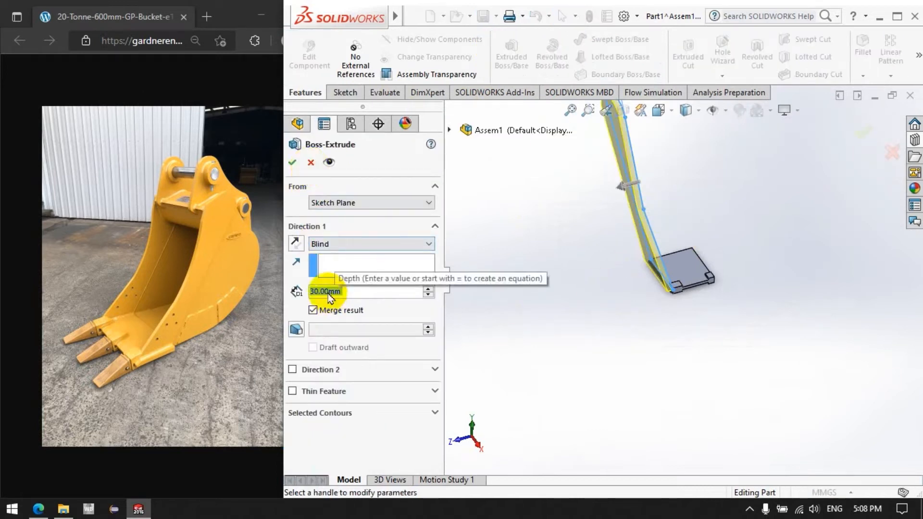
click(303, 246)
text(15)
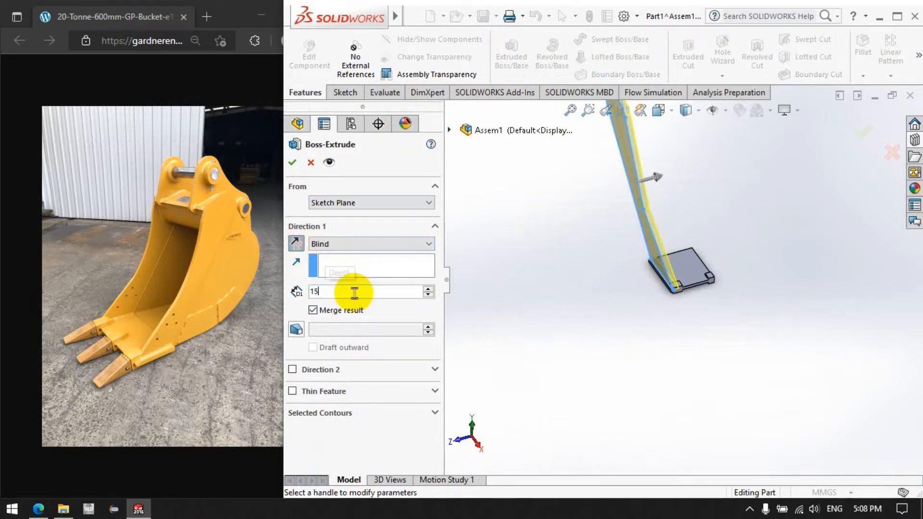
click(292, 162)
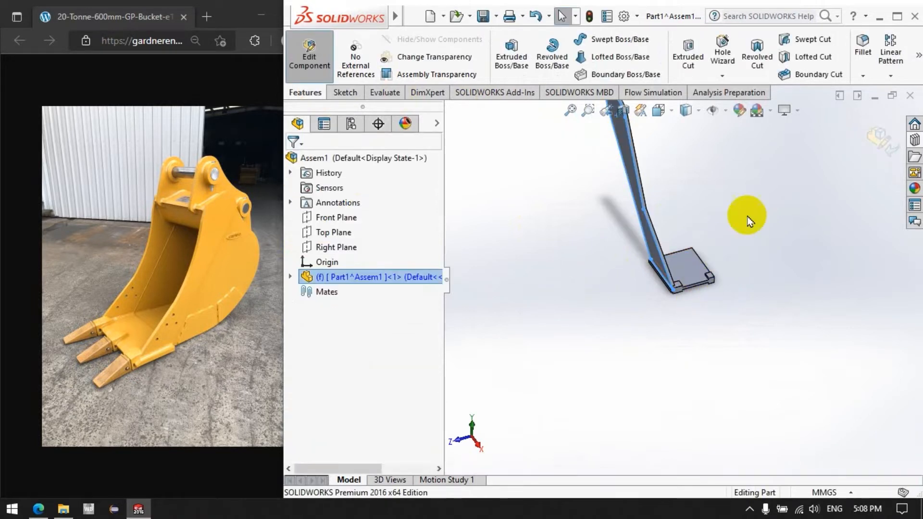
Set the extrusion depth of the tooth-adapter block beside the side plate to 75 mm
scroll(746, 215, down, 3)
scroll(588, 383, down, 5)
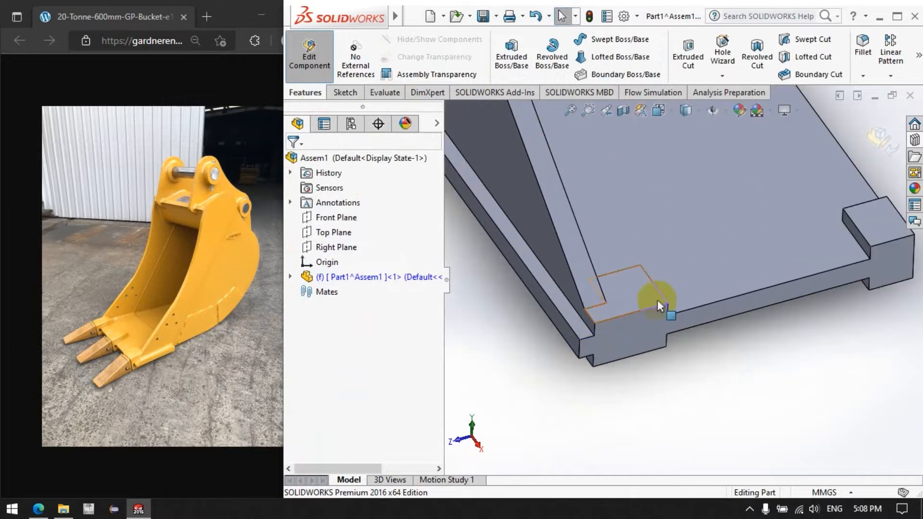
double_click(659, 307)
scroll(538, 377, up, 5)
double_click(711, 368)
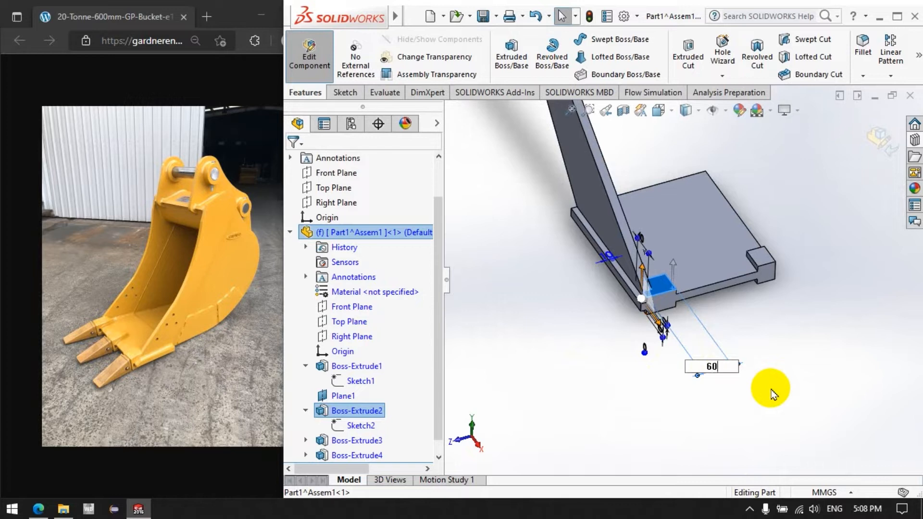
key(Return)
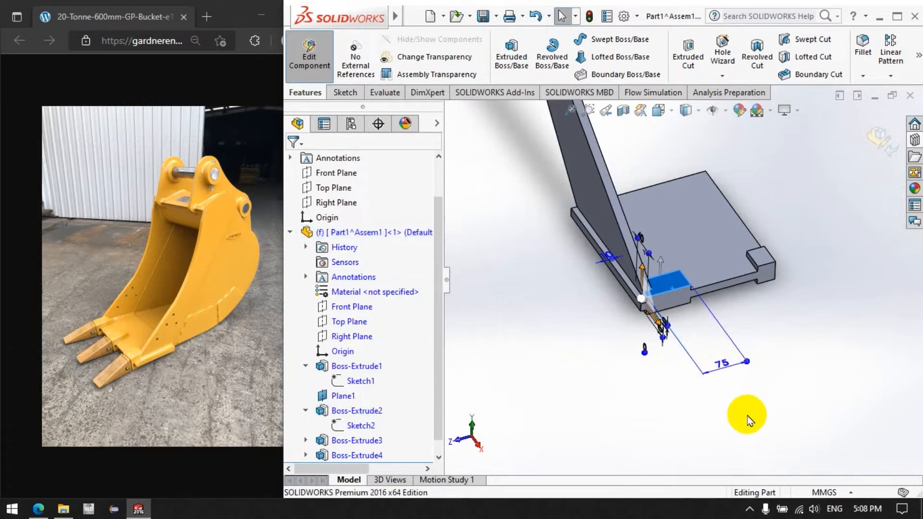
Set the extrusion depth of the tooth-adapter block beside the side plate to 60 mm
double_click(729, 372)
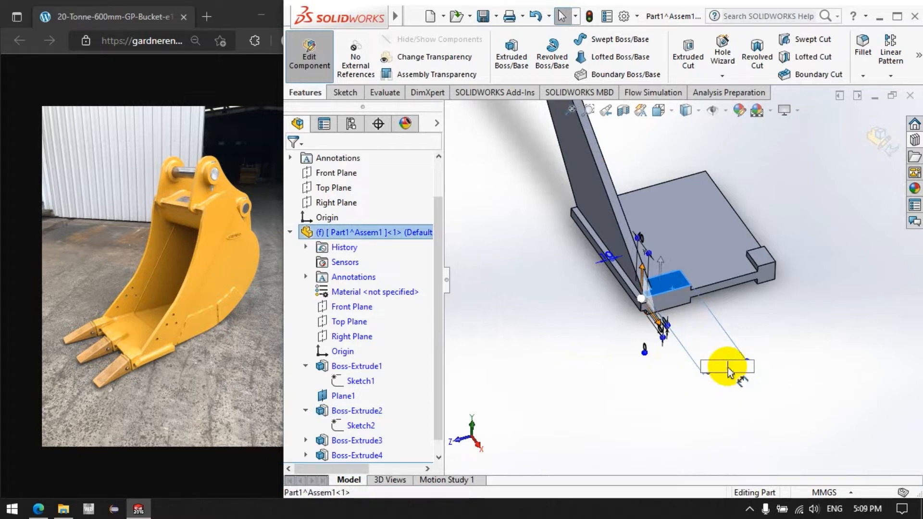
text(60)
key(Return)
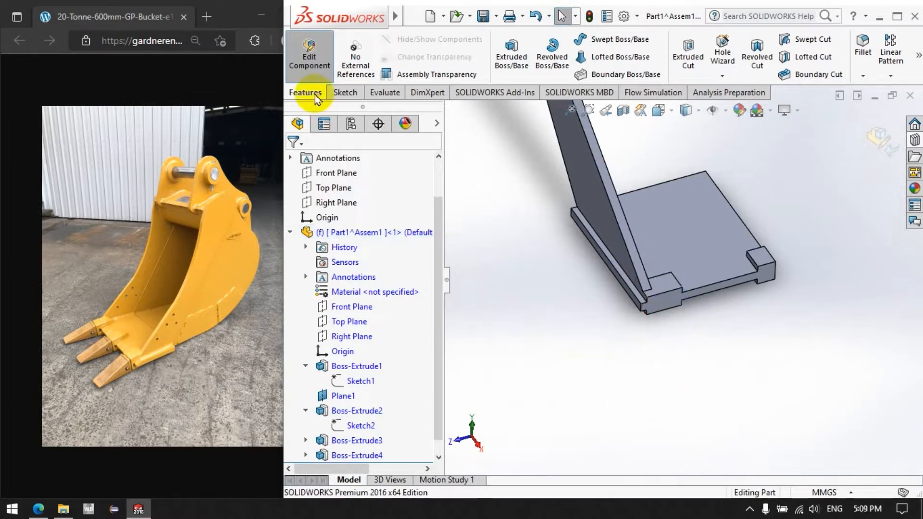
Examine the side plate's thickness and fit against the base plate and tooth-adapter blocks from several angles
middle_drag(628, 330, 715, 206)
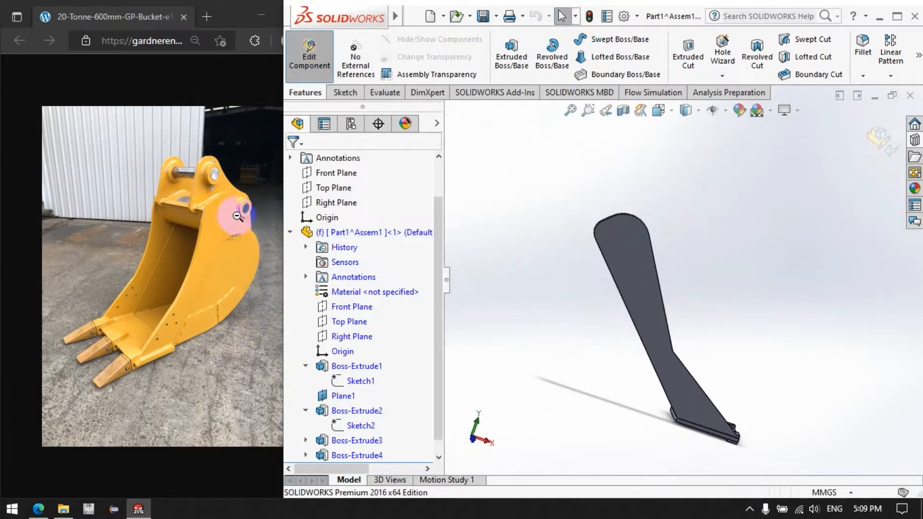
middle_drag(523, 322, 529, 368)
mouse_move(726, 419)
middle_down()
mouse_move(701, 385)
mouse_move(713, 420)
middle_up()
scroll(758, 461, down, 5)
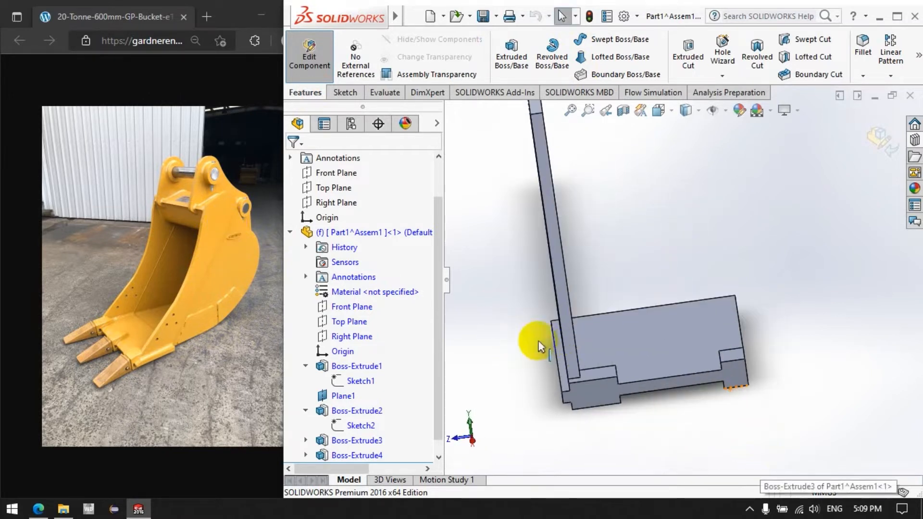
click(577, 356)
click(529, 316)
middle_drag(530, 315, 571, 263)
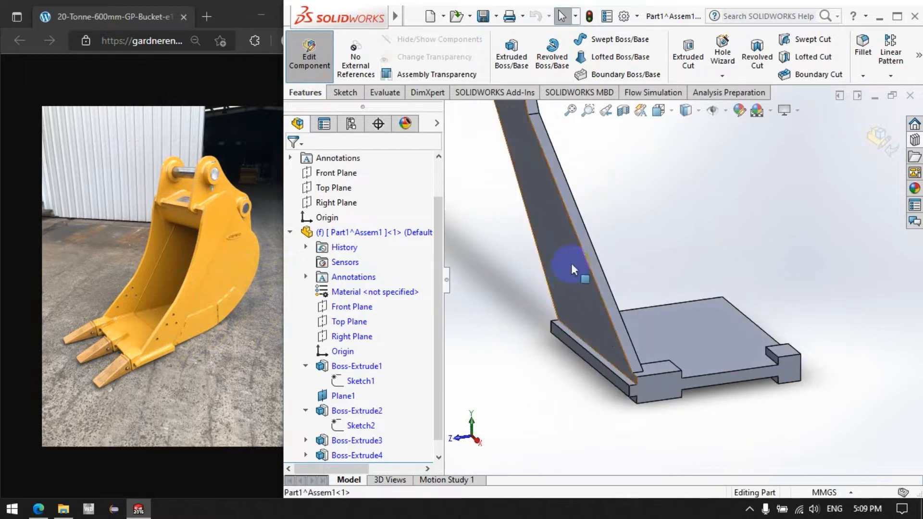
click(571, 264)
scroll(712, 416, up, 8)
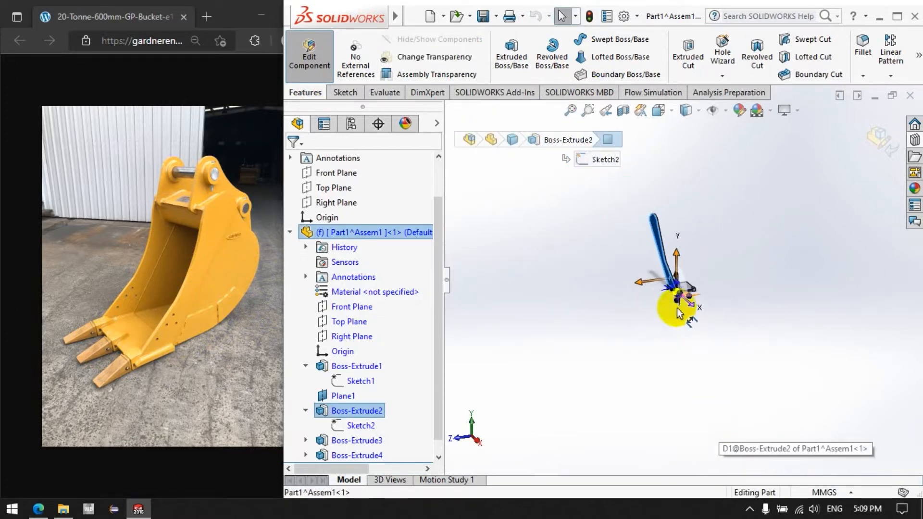
scroll(377, 412, down, 1)
Set the side plate's extrusion depth to 25 mm
click(362, 441)
click(388, 400)
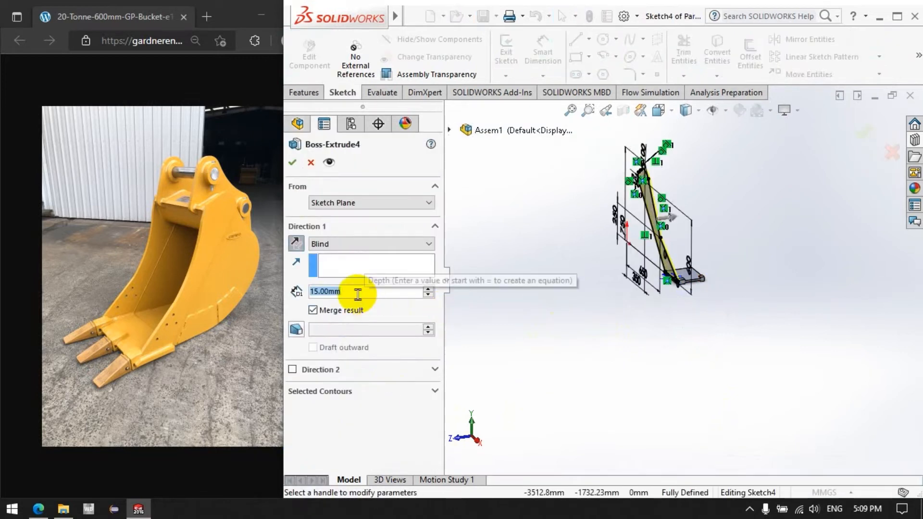
text(25)
key(Return)
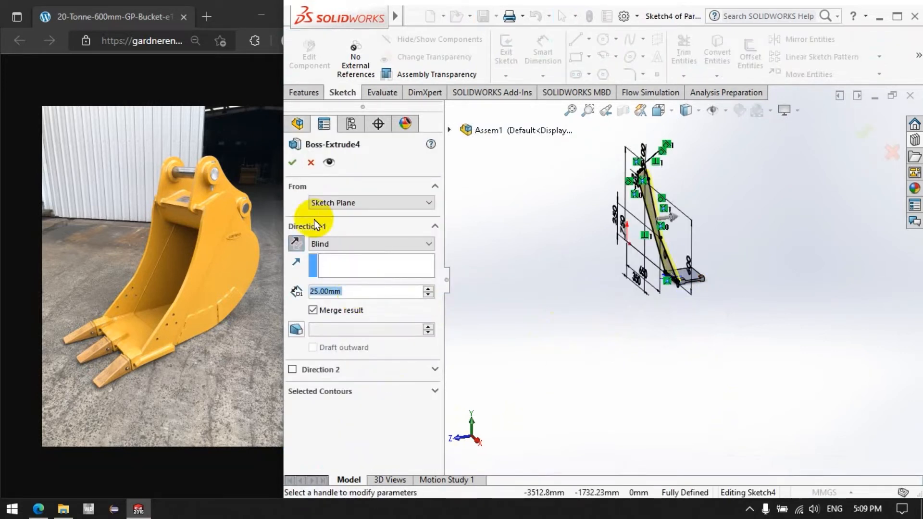
click(292, 162)
scroll(687, 233, down, 10)
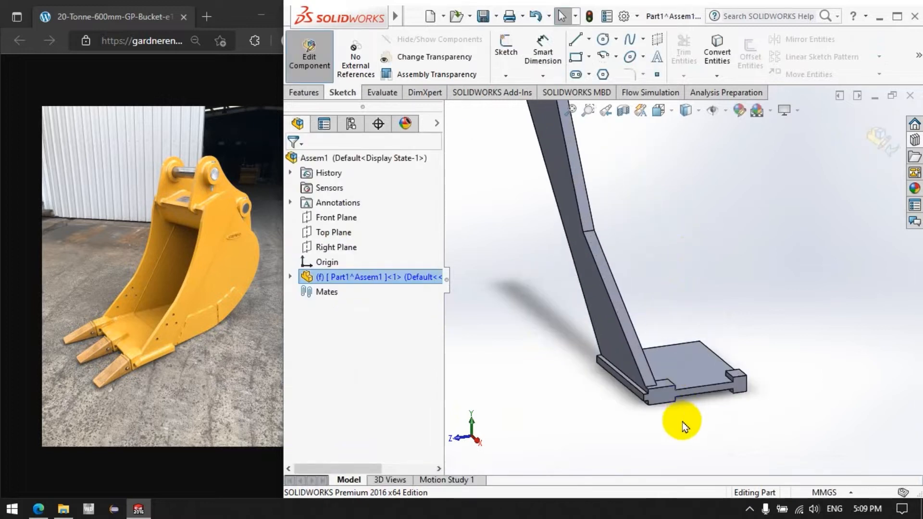
Fillet the bend edge on the side plate's front side with a 50 mm radius
middle_drag(712, 402, 729, 436)
scroll(673, 375, up, 5)
scroll(583, 264, down, 3)
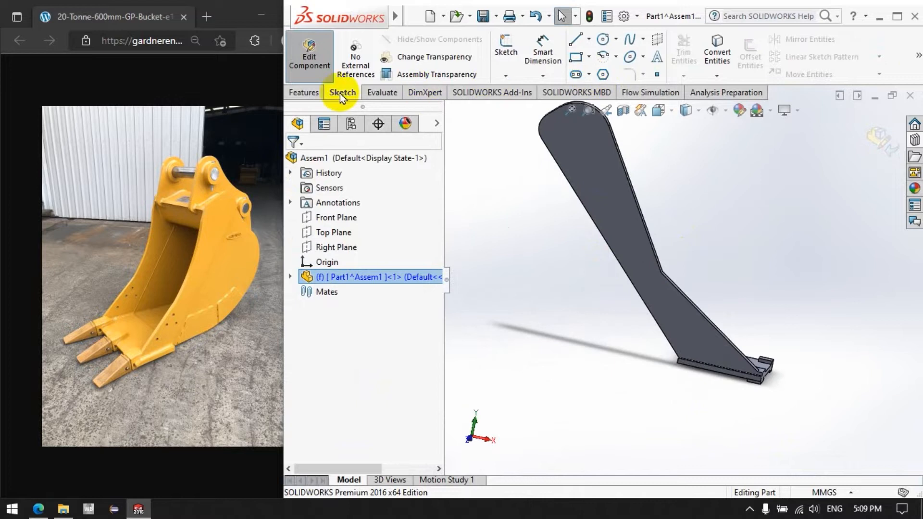
click(302, 94)
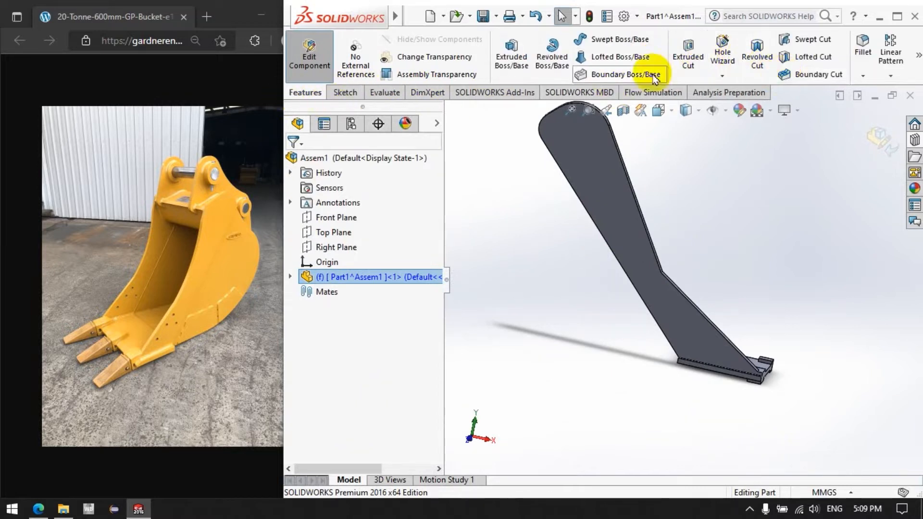
click(861, 77)
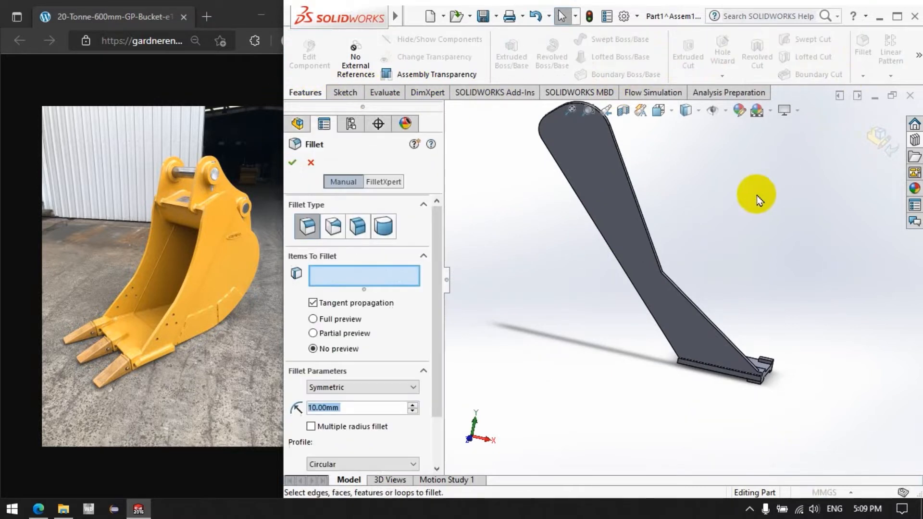
scroll(644, 278, down, 5)
click(618, 310)
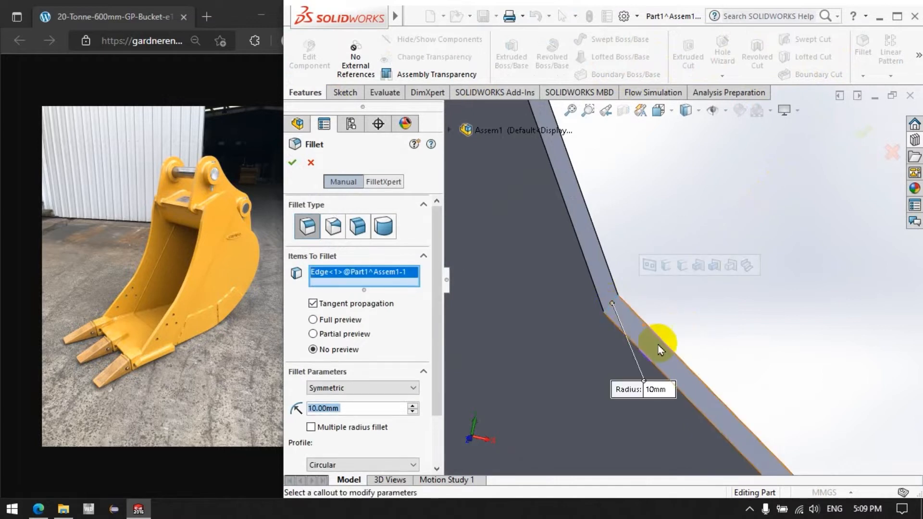
scroll(566, 356, up, 2)
click(357, 410)
text(50)
key(Return)
click(294, 164)
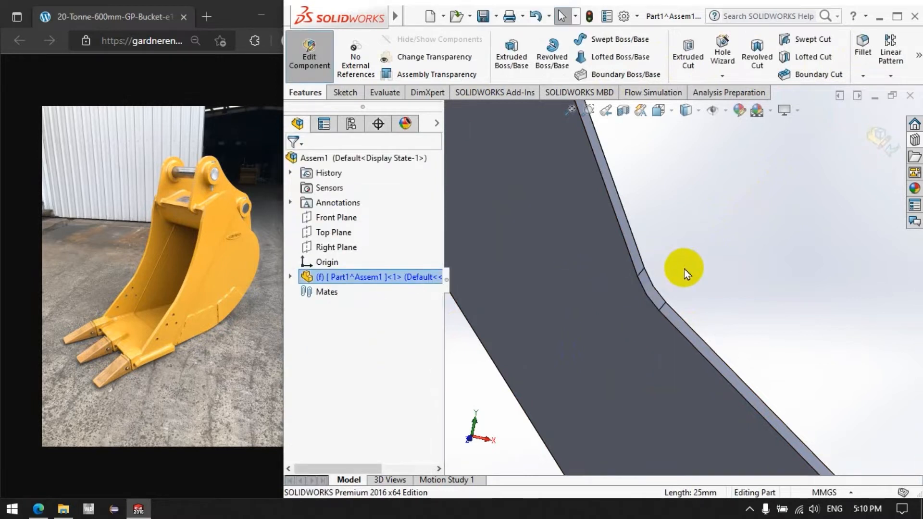
Set the radius of the side plate's bend fillet to 150 mm
click(656, 295)
double_click(777, 247)
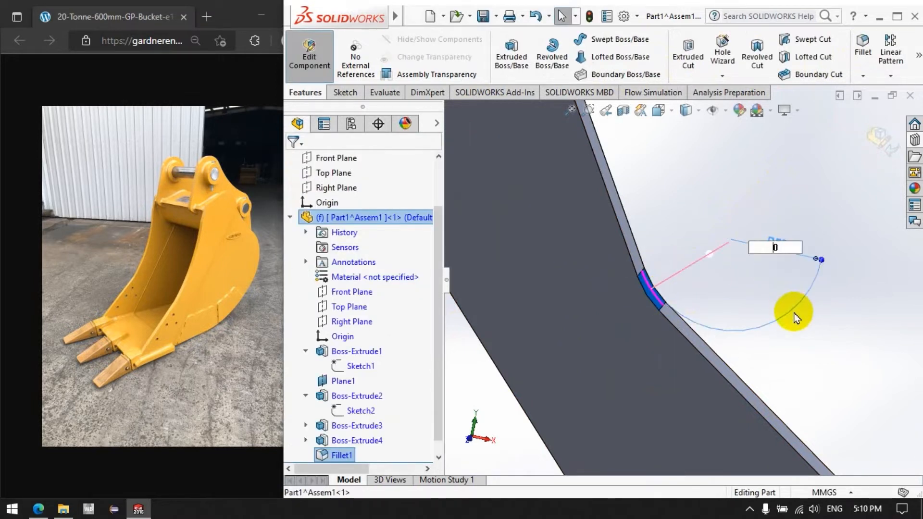
key(Return)
scroll(752, 305, up, 5)
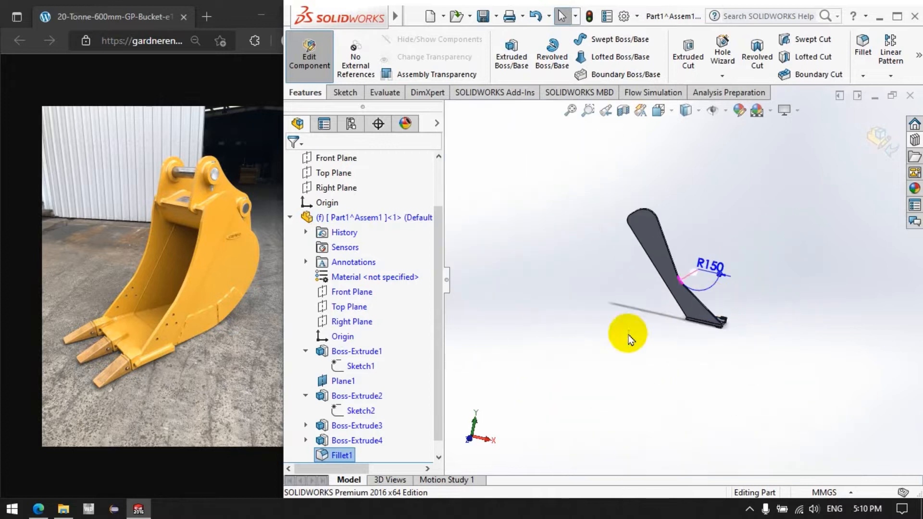
scroll(705, 249, down, 1)
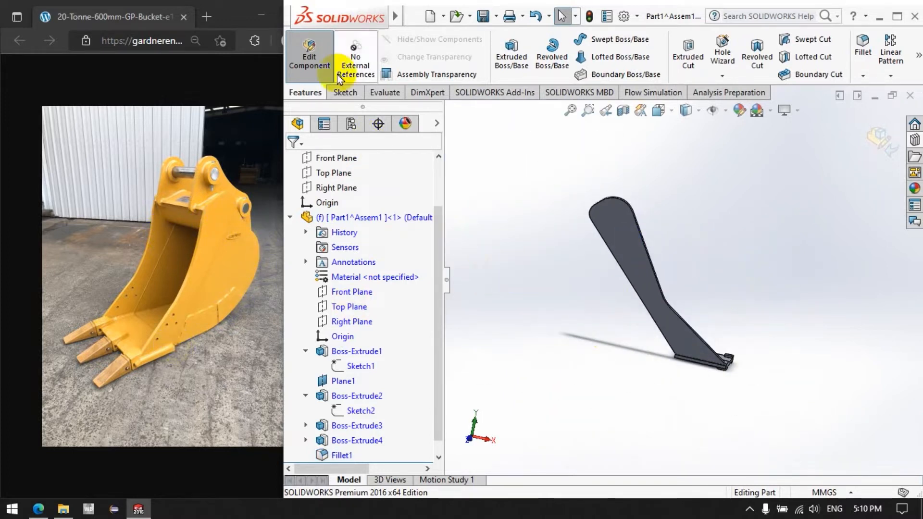
Start an extruded-boss sketch on the inner face of the side plate and view it face-on
click(519, 58)
middle_drag(674, 269, 505, 247)
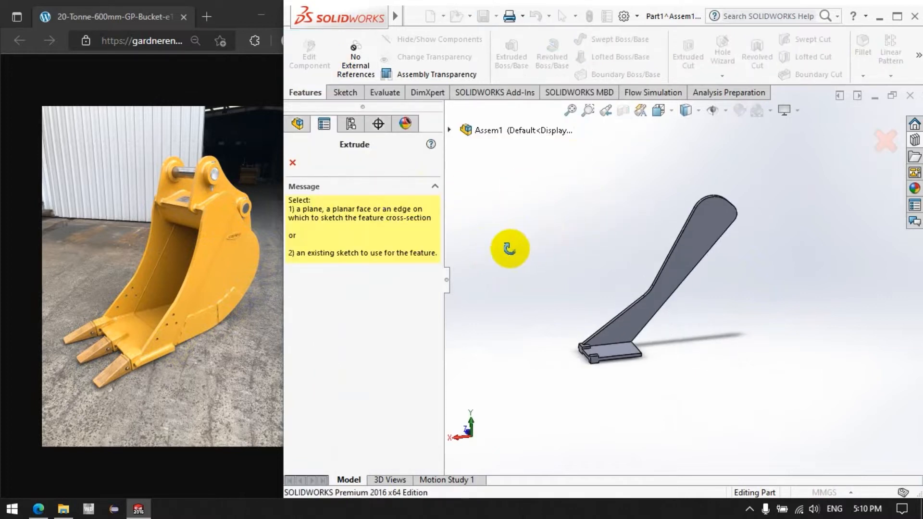
click(659, 307)
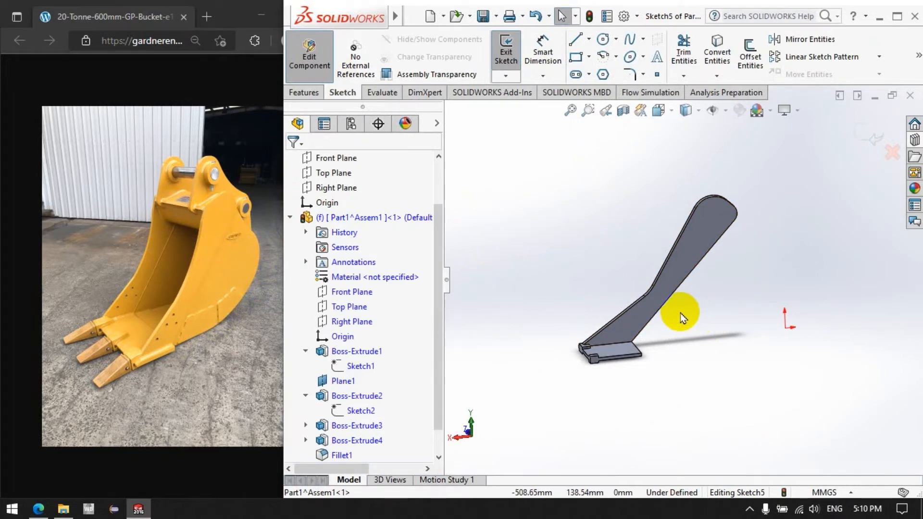
scroll(347, 356, down, 2)
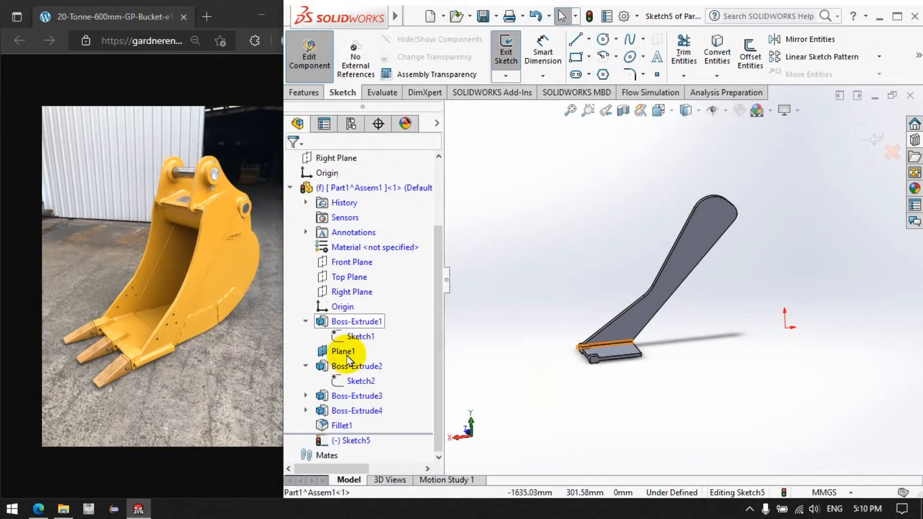
right_click(350, 443)
click(389, 303)
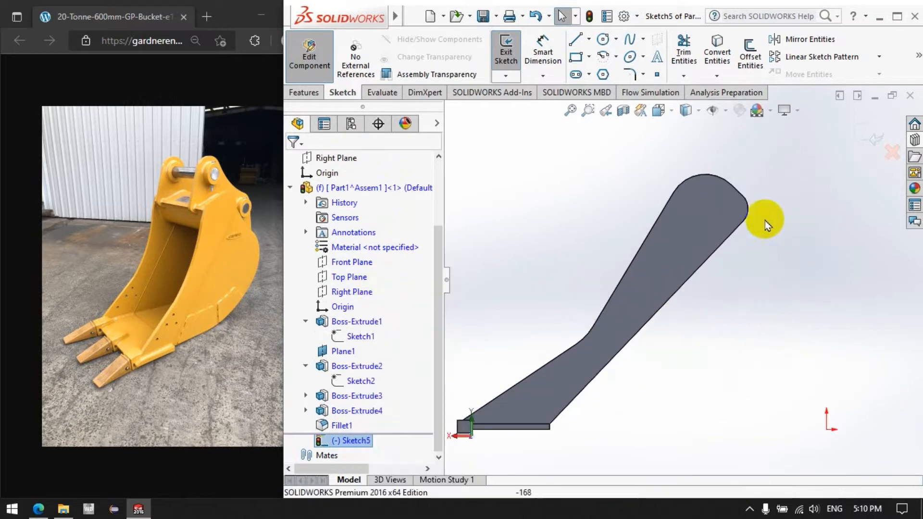
Sketch a horizontal line from the side plate's lower tip along the base plate's top edge, ending past the origin
scroll(654, 150, up, 2)
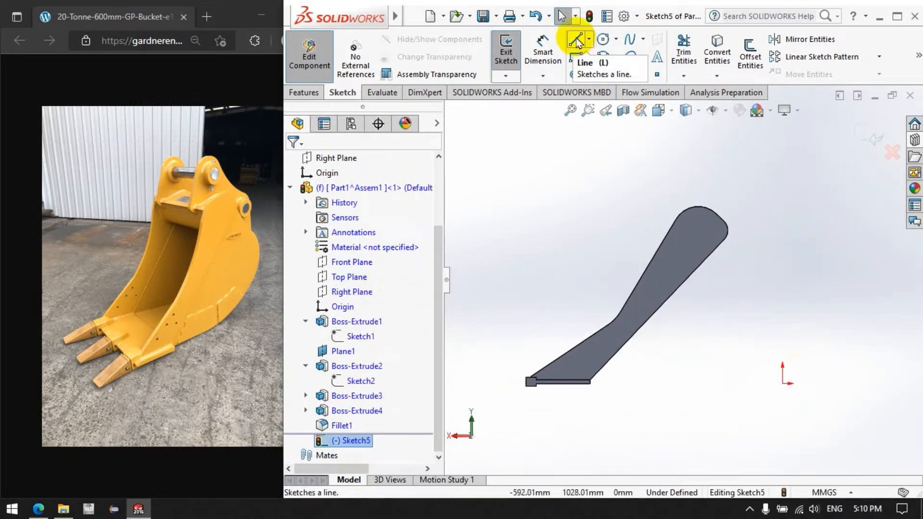
click(629, 74)
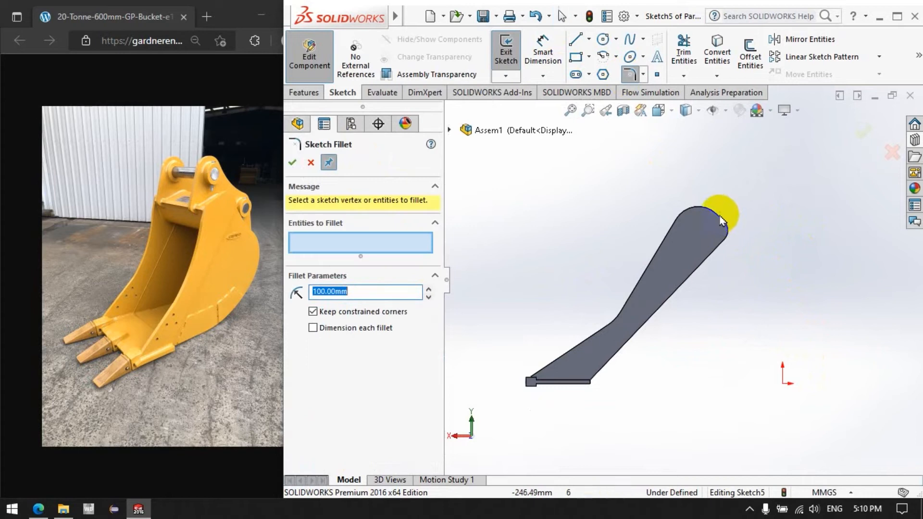
click(311, 163)
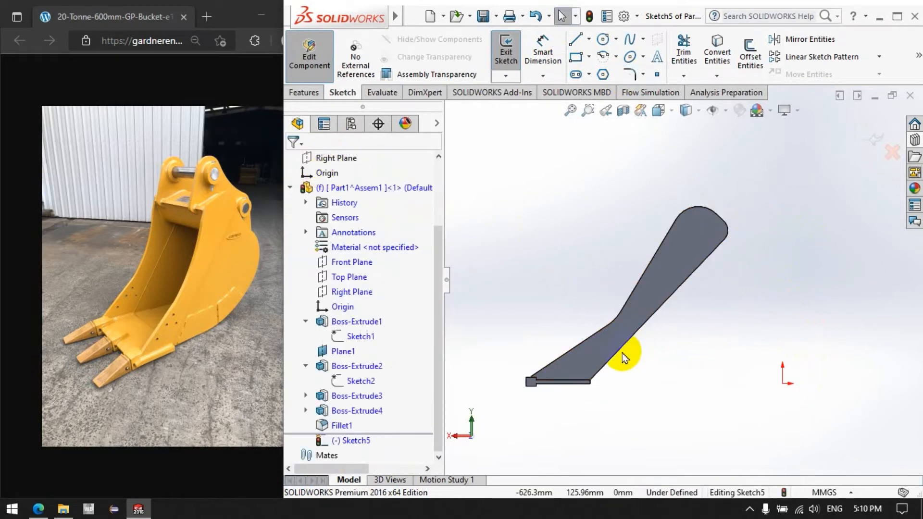
click(576, 39)
click(536, 381)
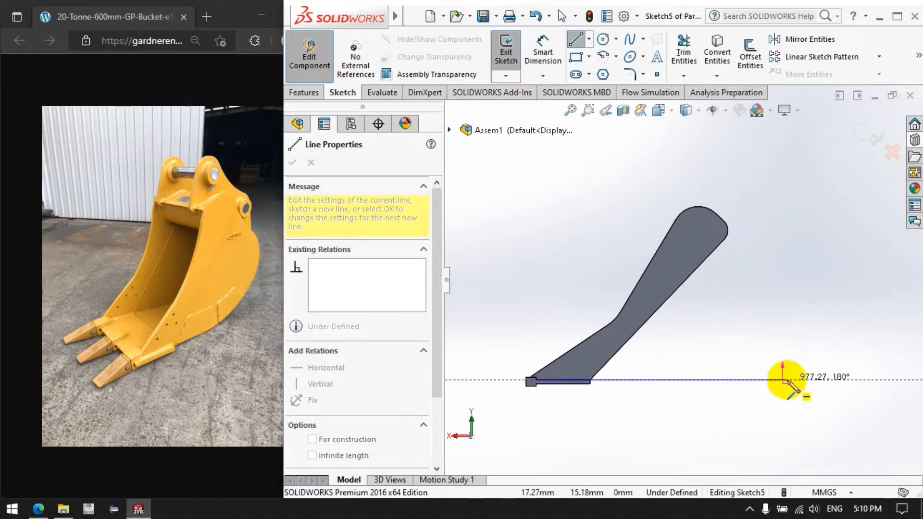
click(819, 381)
Sketch a slanted line from the side plate's rounded upper end down across the horizontal line
click(577, 42)
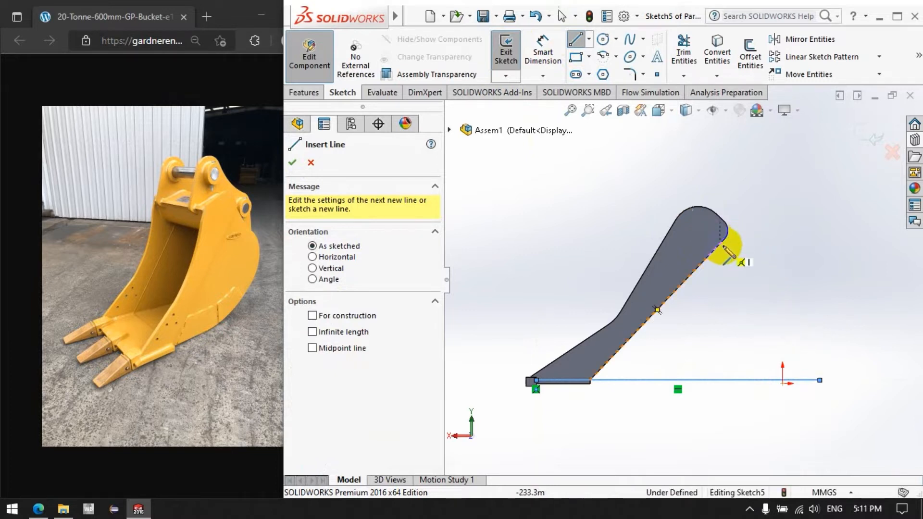
click(728, 231)
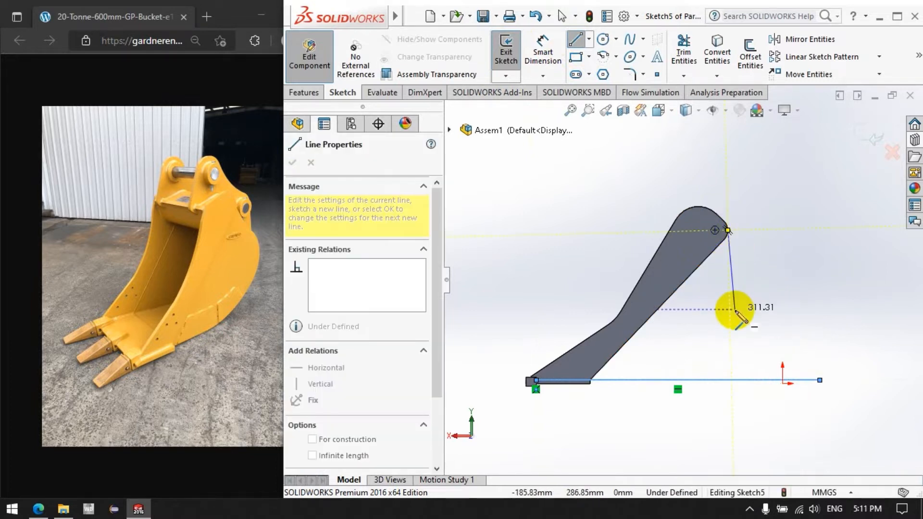
click(806, 411)
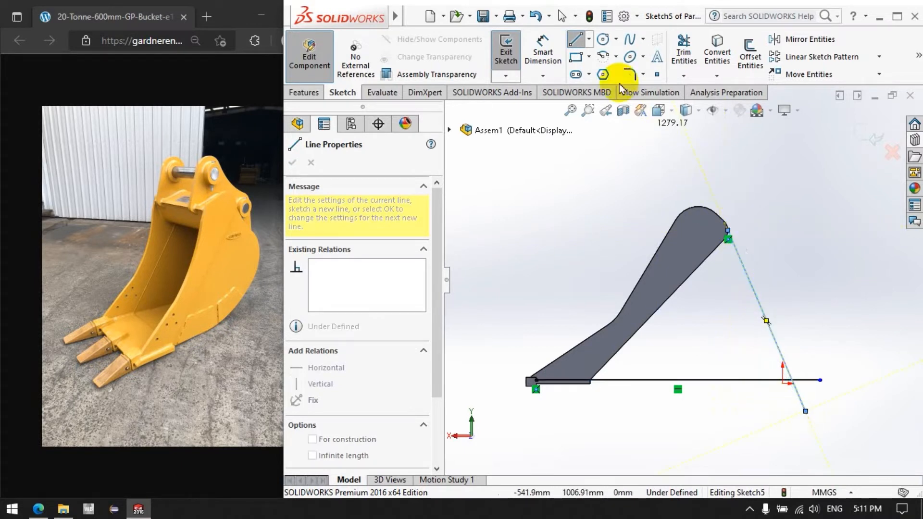
click(576, 39)
scroll(728, 253, down, 3)
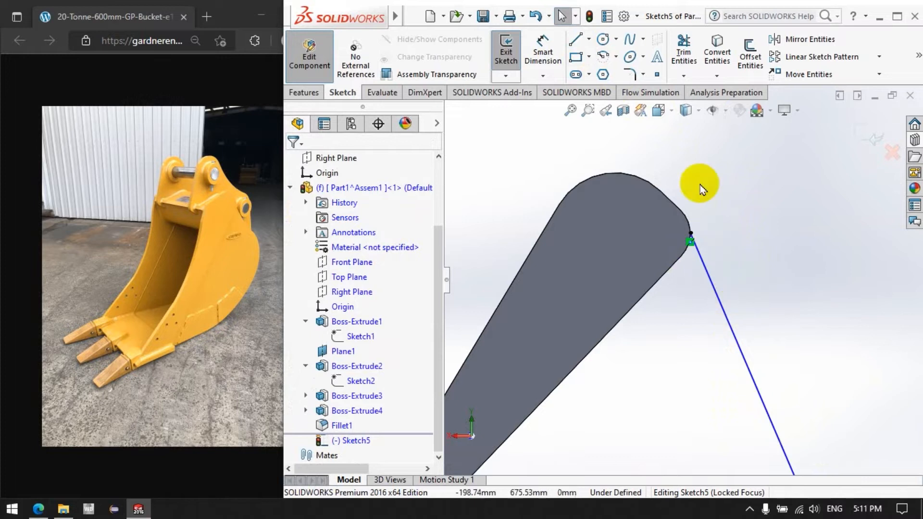
Remove the slanted line completely with Trim Entities
click(687, 57)
scroll(738, 311, up, 3)
scroll(659, 258, down, 5)
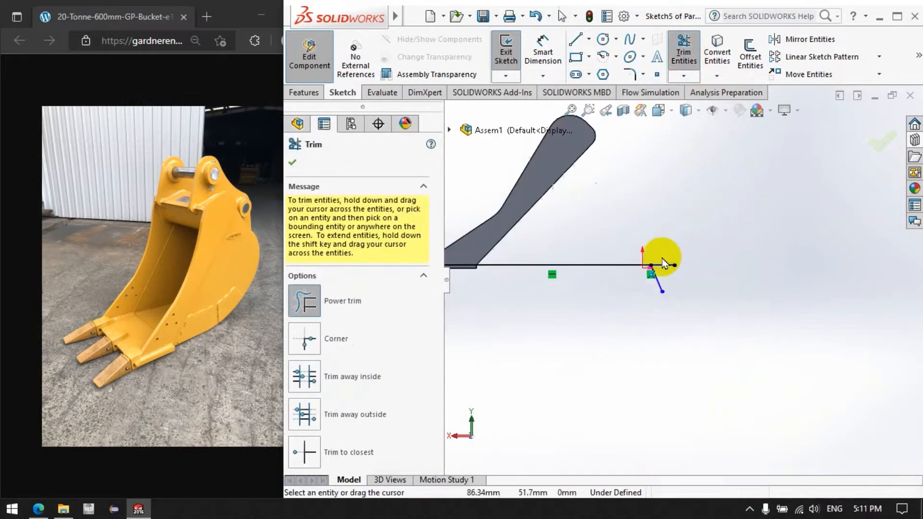
scroll(654, 289, up, 3)
scroll(676, 222, down, 2)
Sketch a slanted line about 725 mm long from the lower end of the side plate's upper rounding down across the horizontal line
click(576, 39)
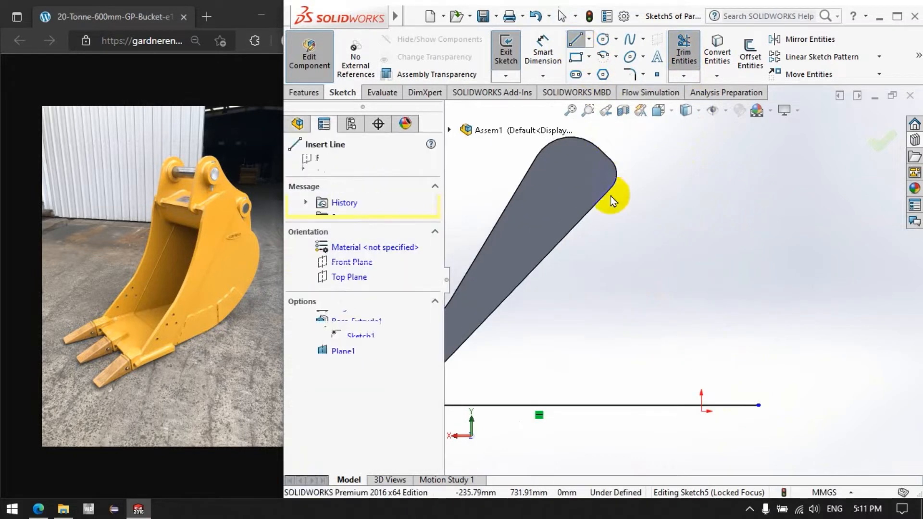
click(612, 189)
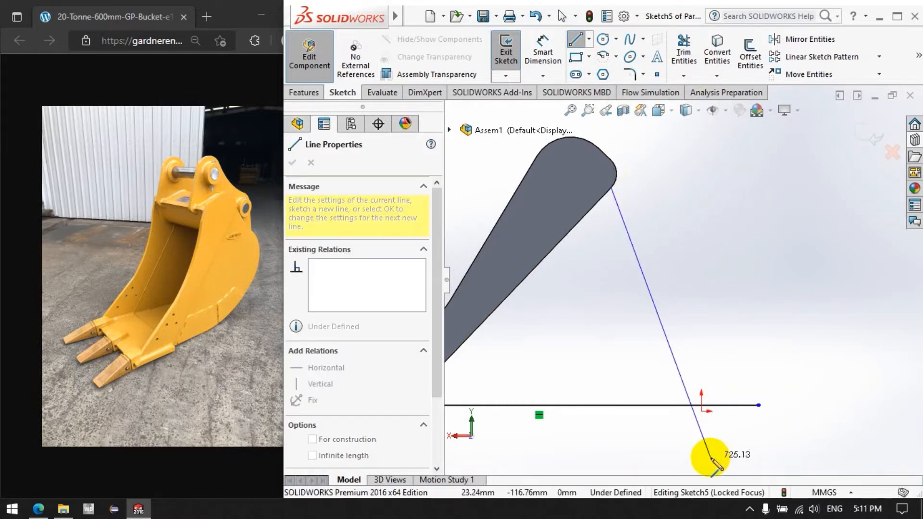
double_click(716, 454)
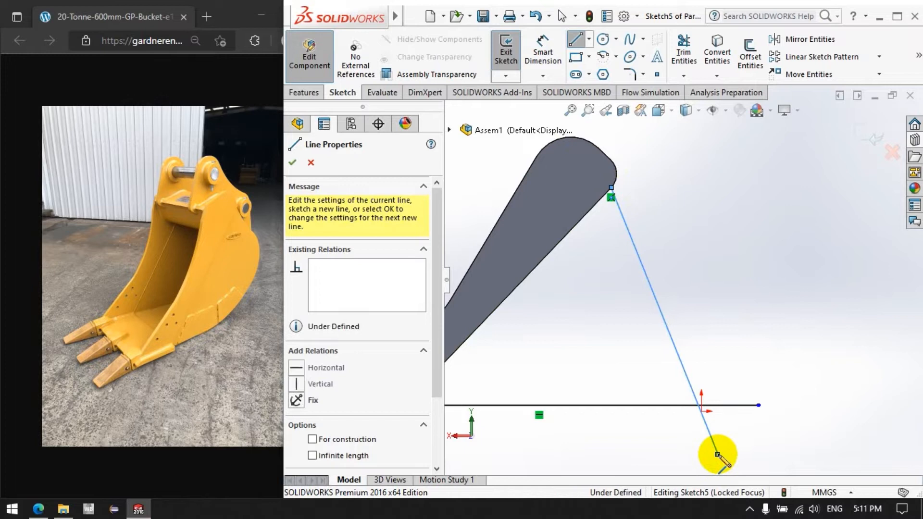
click(576, 39)
scroll(712, 240, up, 3)
Dimension the angle between the slanted line and the horizontal line at 65°
click(543, 51)
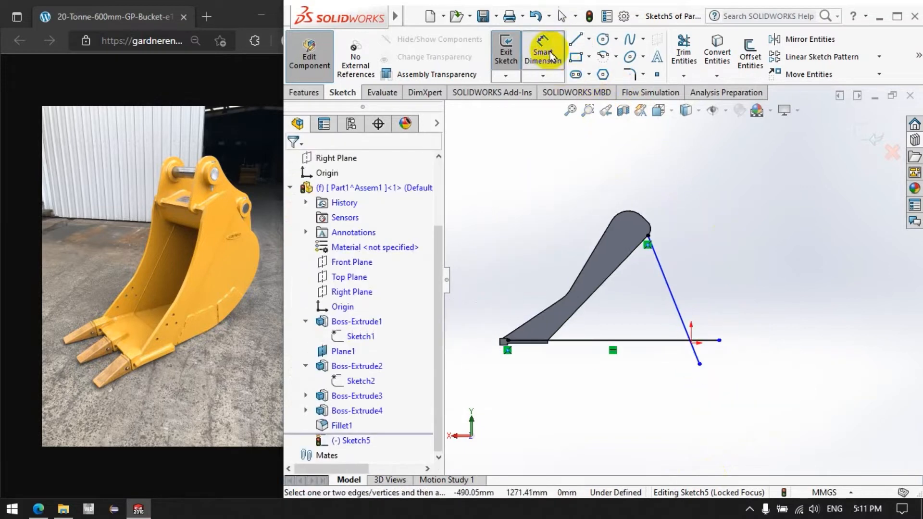
click(677, 308)
click(644, 340)
click(705, 369)
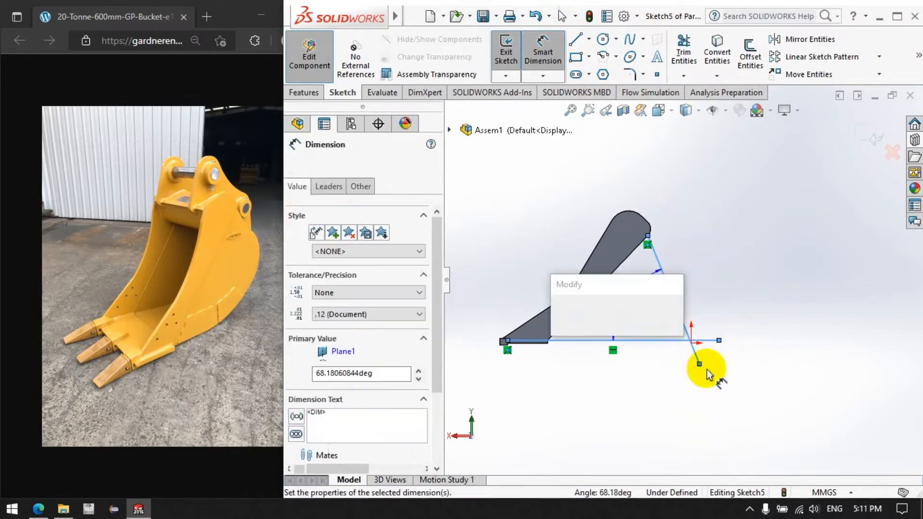
key(Return)
click(714, 301)
Round the corner between the horizontal line and the slanted line with a 250 mm Sketch Fillet
scroll(700, 271, down, 5)
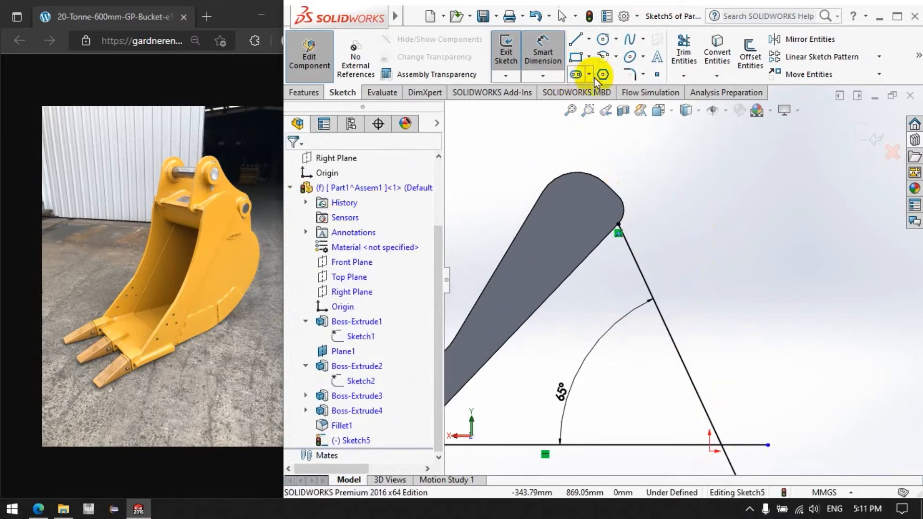
click(630, 74)
click(607, 445)
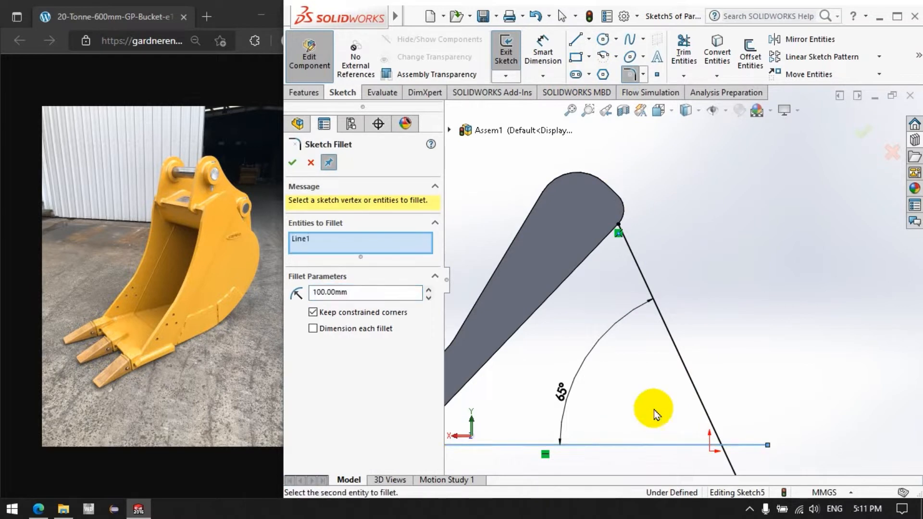
click(674, 345)
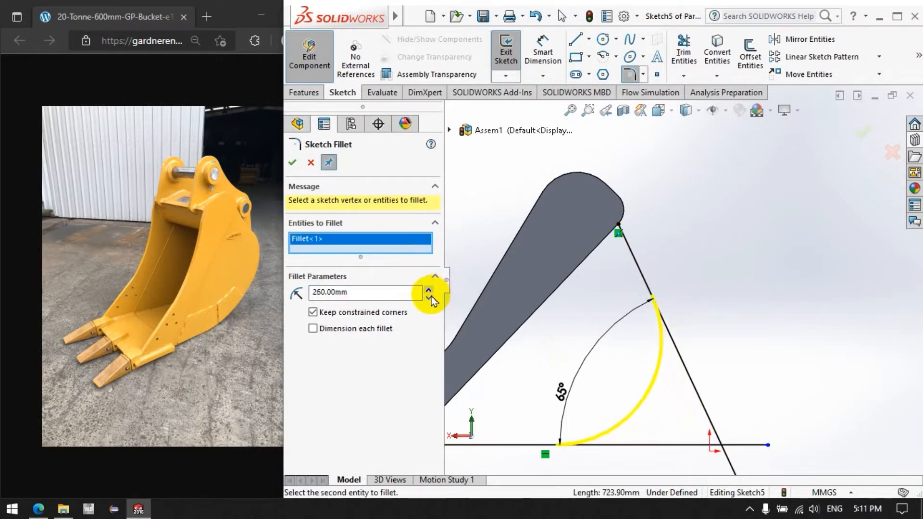
click(292, 162)
scroll(639, 206, up, 3)
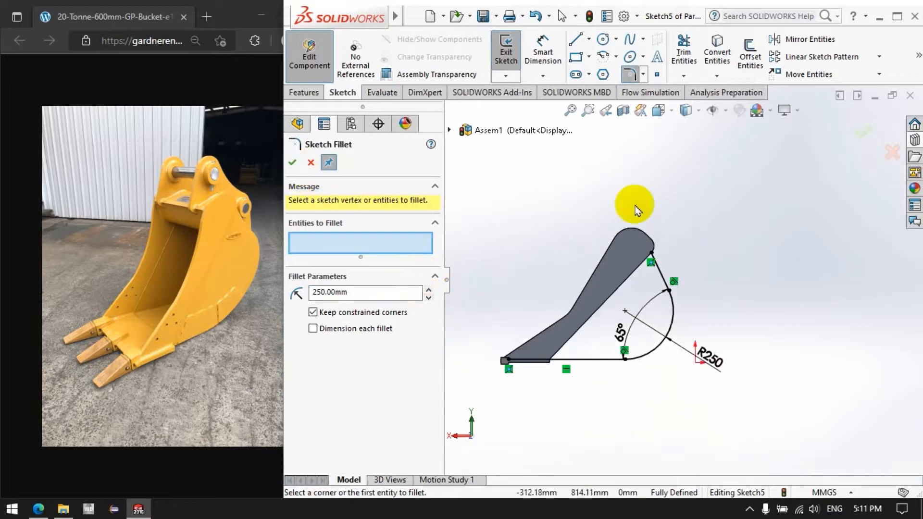
Close the rear profile with a line from the slanted line's upper end to the base plate's rear corner and trim the excess horizontal segment
scroll(526, 447, down, 1)
scroll(577, 418, up, 1)
scroll(529, 384, down, 1)
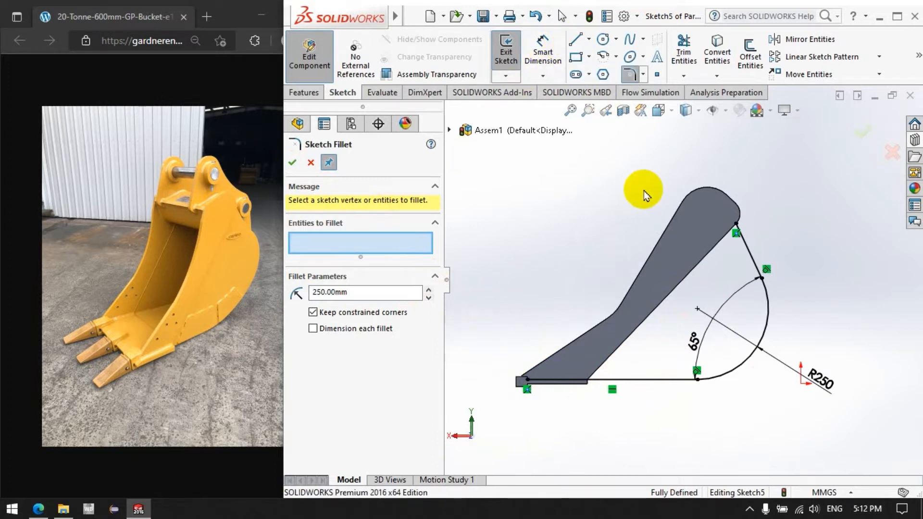
key(l)
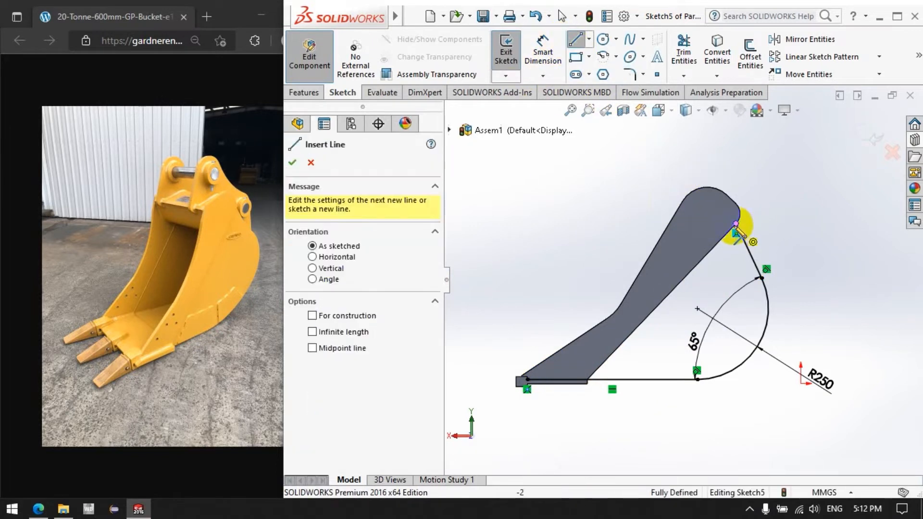
click(736, 224)
click(587, 380)
click(683, 49)
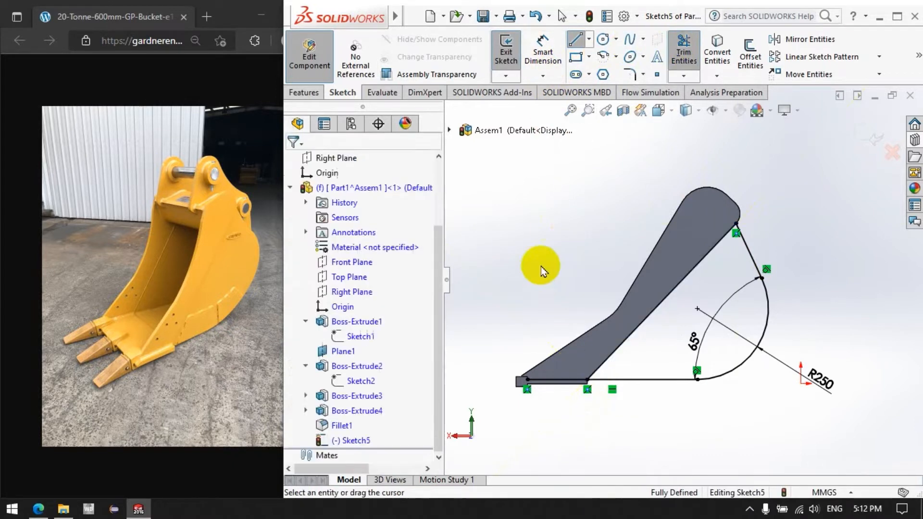
Extrude the closed rear profile 15 mm in the reversed direction, merged with the side plate
mouse_move(781, 201)
middle_down()
mouse_move(783, 262)
mouse_move(723, 277)
mouse_move(738, 292)
middle_up()
click(501, 52)
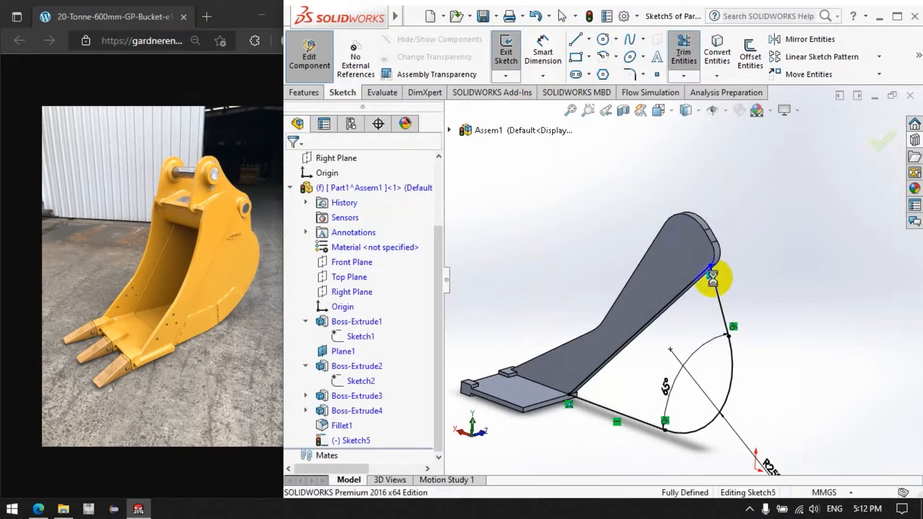
middle_drag(686, 326, 656, 281)
scroll(656, 282, down, 5)
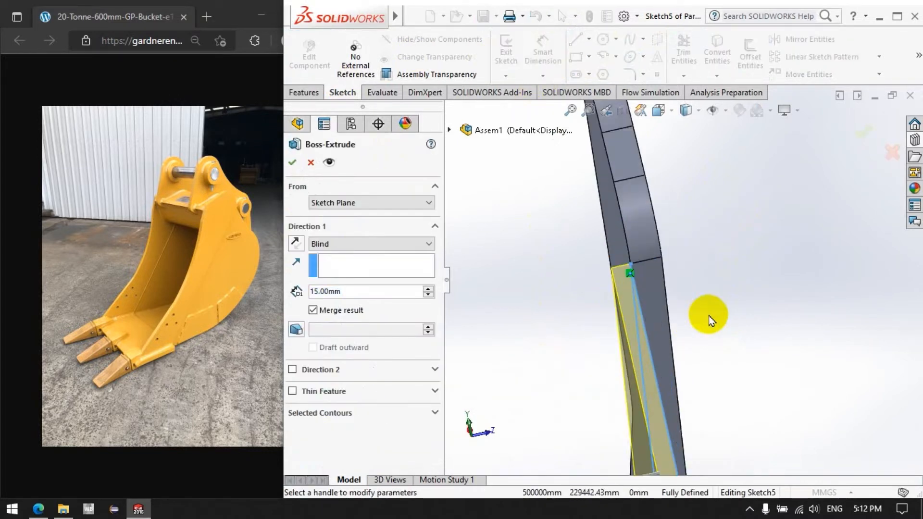
click(296, 245)
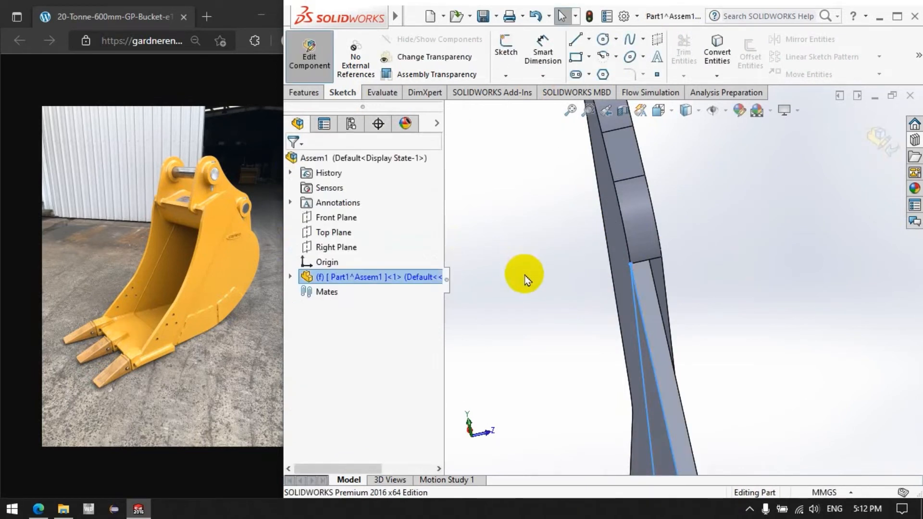
Fillet the concave edge between the side plate's upper rounding and the rear section with a 50 mm radius
click(321, 94)
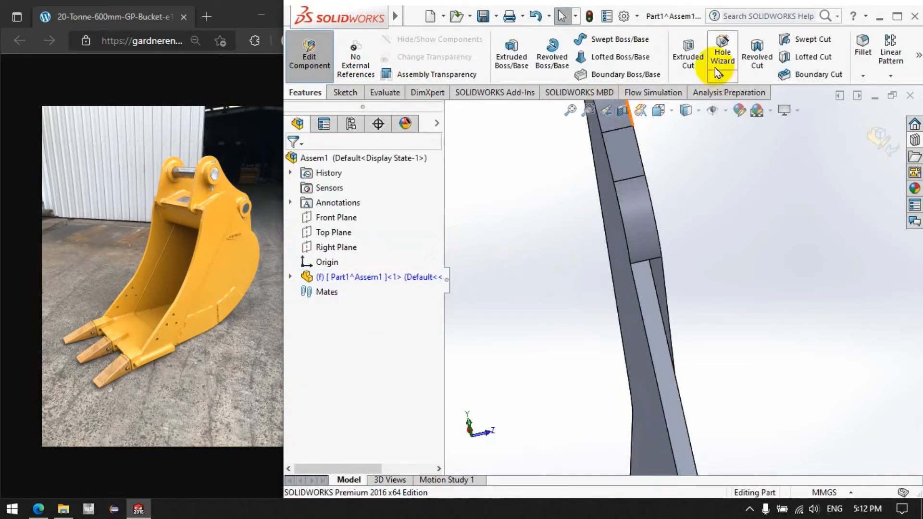
click(863, 48)
click(644, 269)
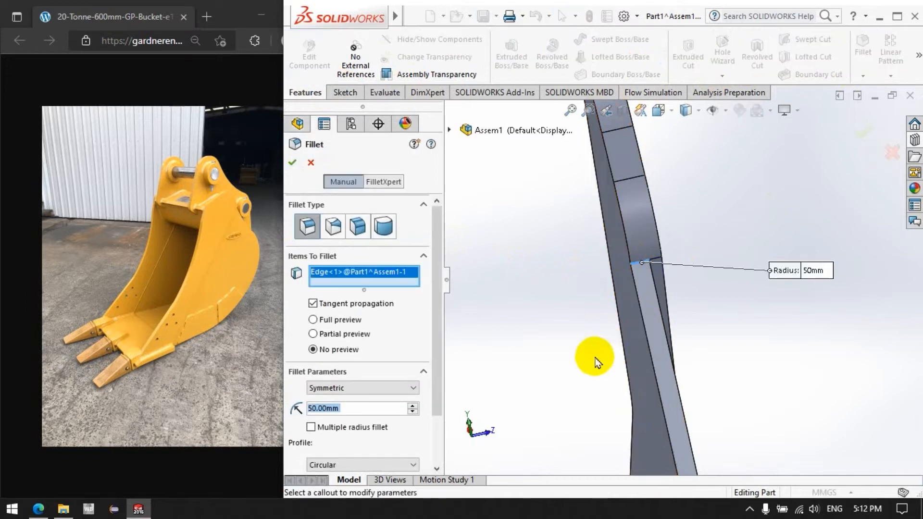
middle_drag(440, 348, 638, 347)
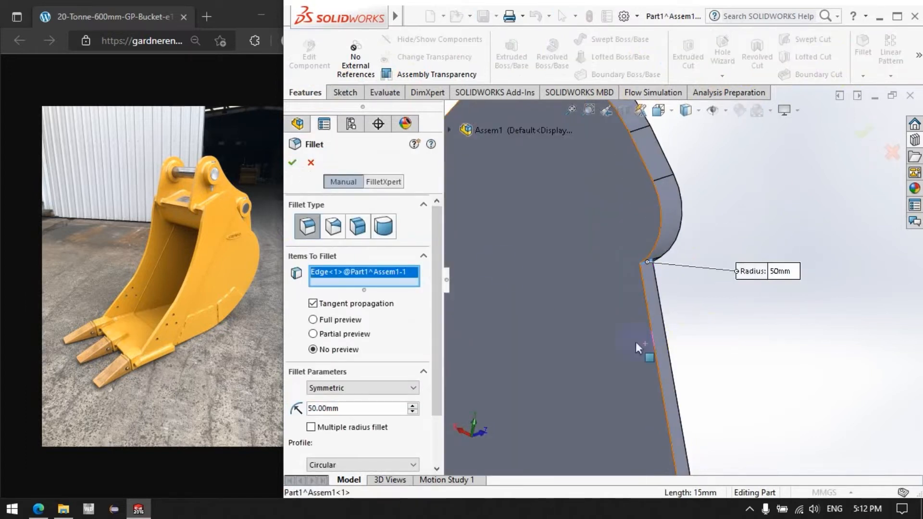
click(293, 164)
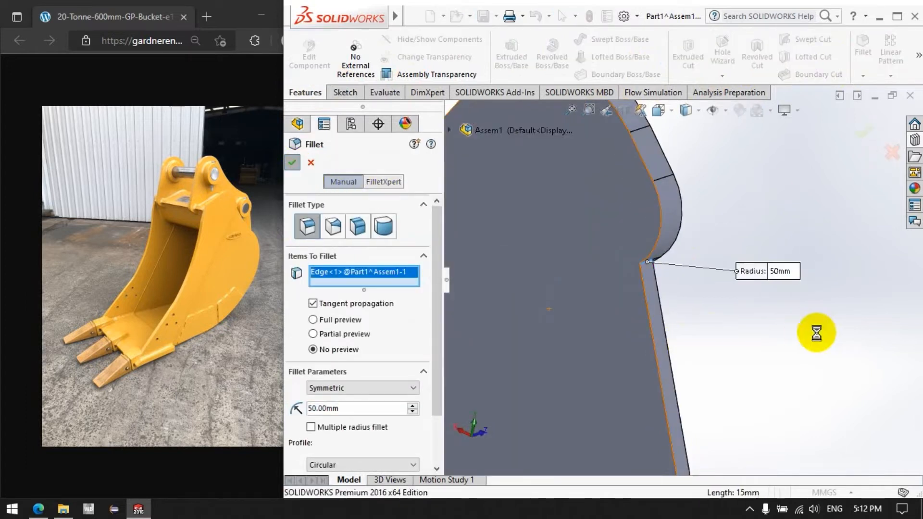
Set the radius of the concave edge's fillet to 100 mm and rebuild the model
click(650, 280)
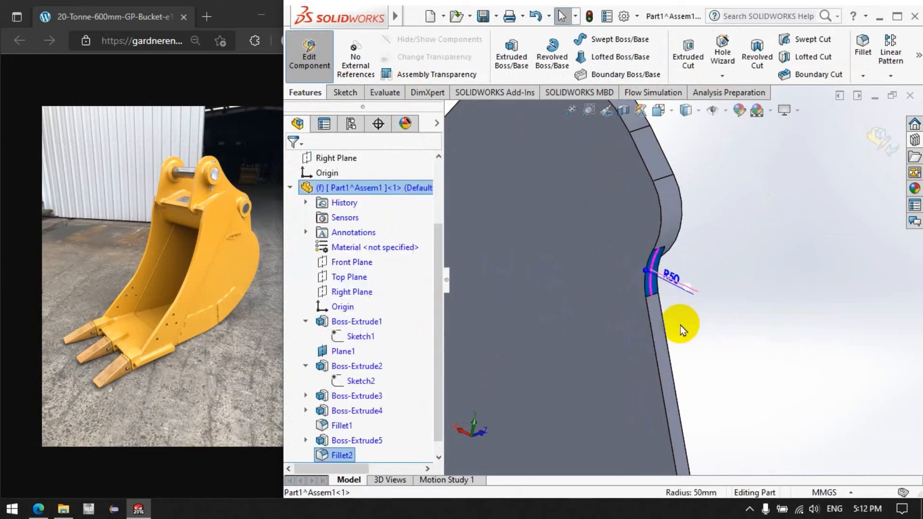
double_click(671, 278)
text(100)
key(Return)
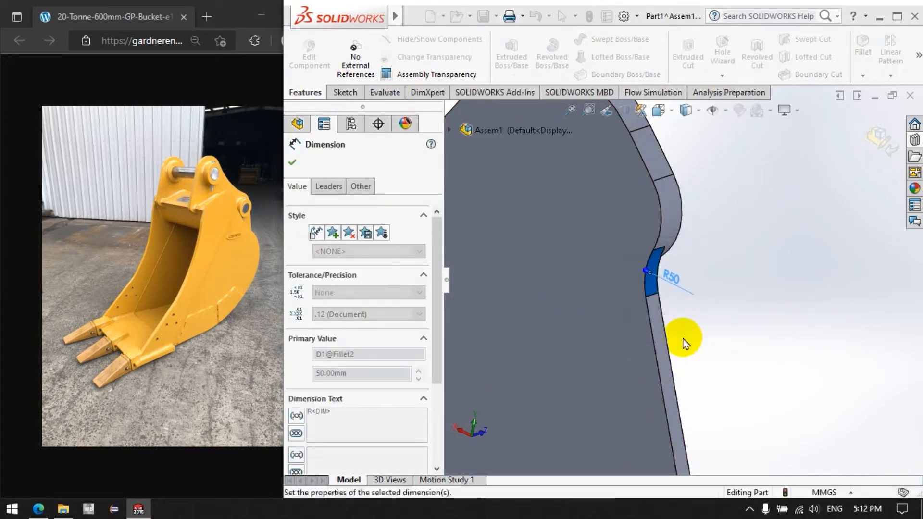
click(589, 17)
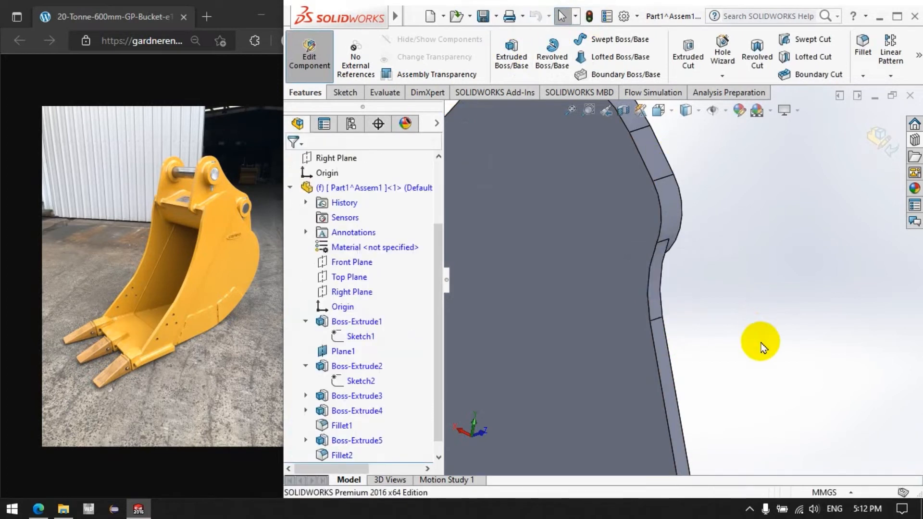
Start a new sketch on the side plate's inner face and orient the view normal to it
scroll(751, 341, up, 7)
mouse_move(750, 341)
middle_down()
mouse_move(679, 366)
mouse_move(582, 377)
mouse_move(604, 313)
mouse_move(564, 412)
mouse_move(485, 457)
mouse_move(503, 470)
mouse_move(634, 381)
mouse_move(772, 404)
mouse_move(799, 428)
mouse_move(775, 413)
mouse_move(808, 414)
mouse_move(628, 356)
mouse_move(676, 316)
mouse_move(696, 323)
mouse_move(686, 354)
middle_up()
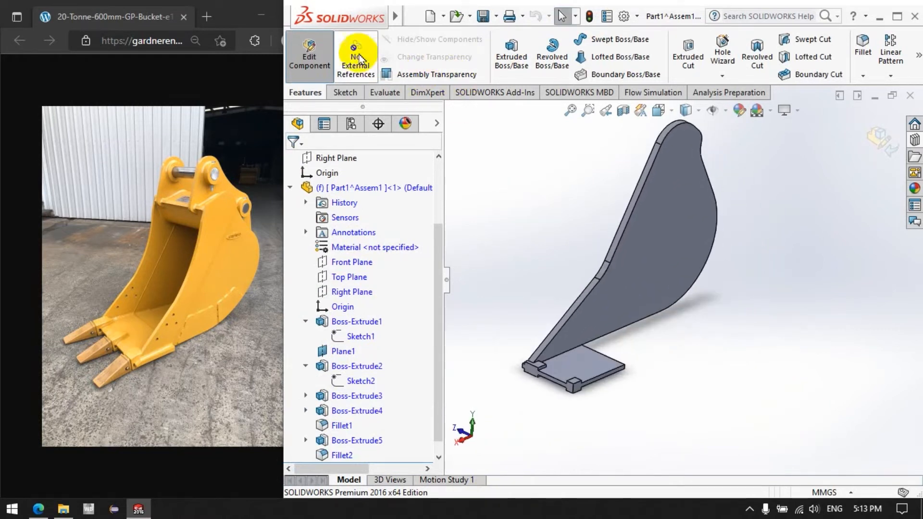
click(342, 93)
click(506, 47)
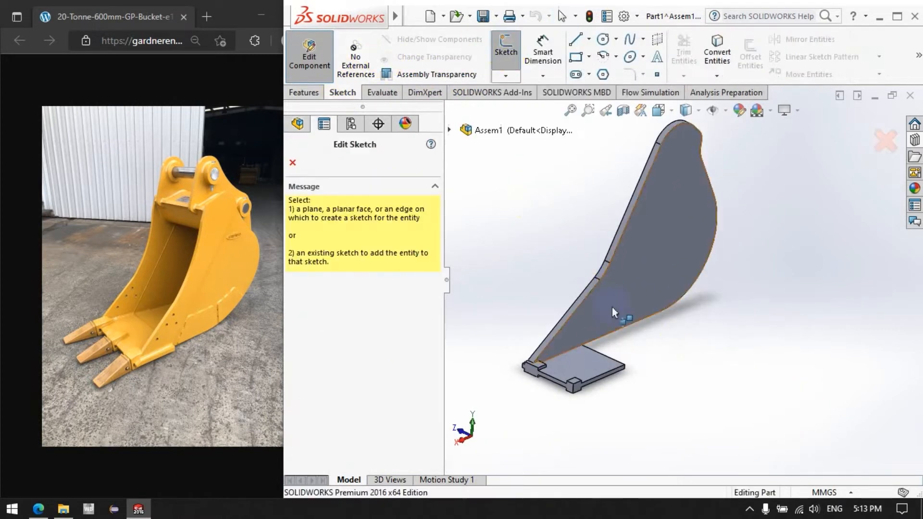
click(639, 312)
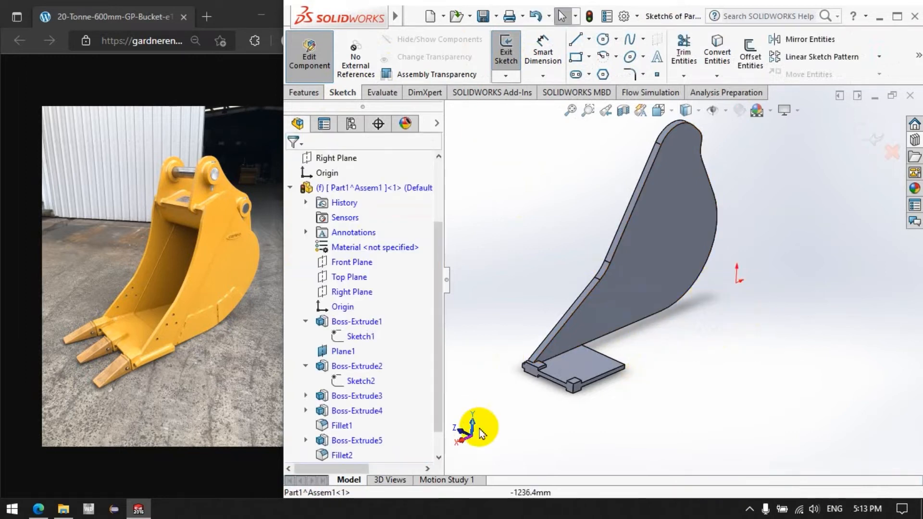
scroll(360, 432, down, 1)
right_click(351, 440)
click(379, 279)
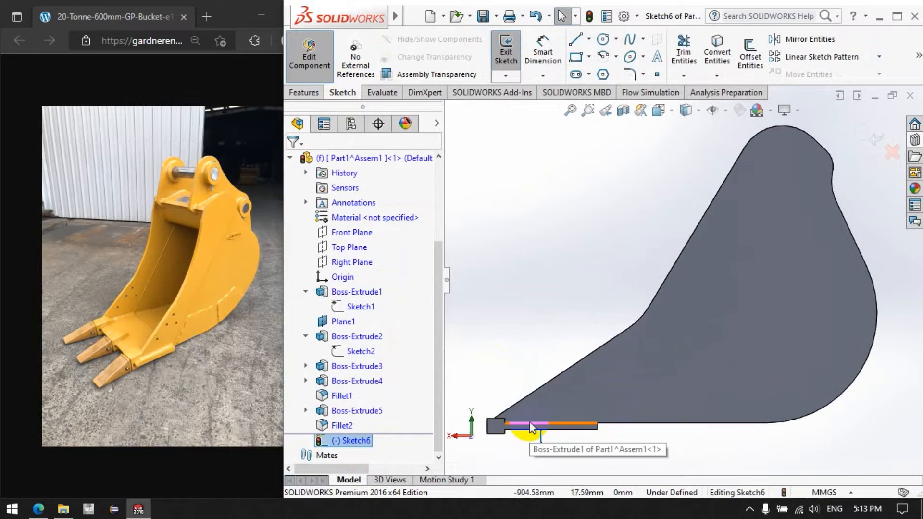
scroll(530, 423, up, 3)
scroll(701, 384, down, 1)
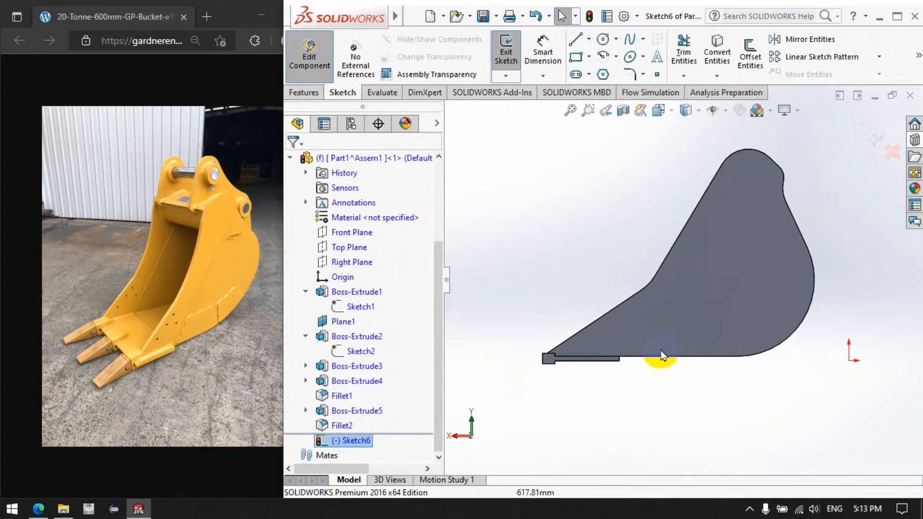
Convert the side plate's straight rear edge, large rear arc, bottom edge and the base plate's upper edge into sketch entities
click(575, 39)
click(717, 53)
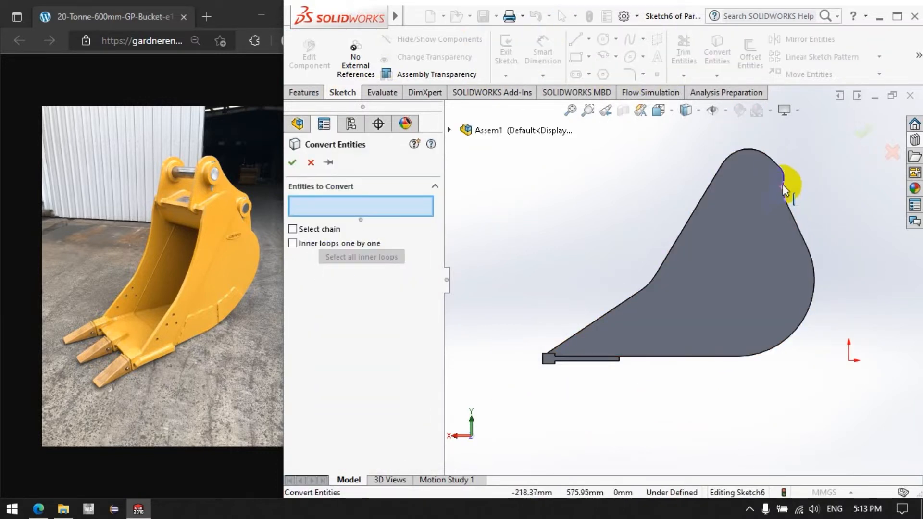
click(794, 220)
click(815, 278)
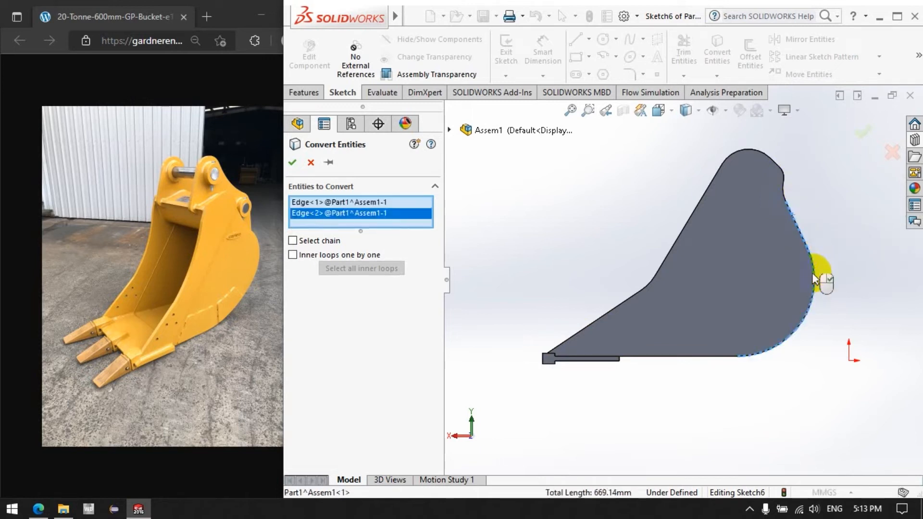
click(701, 361)
click(601, 360)
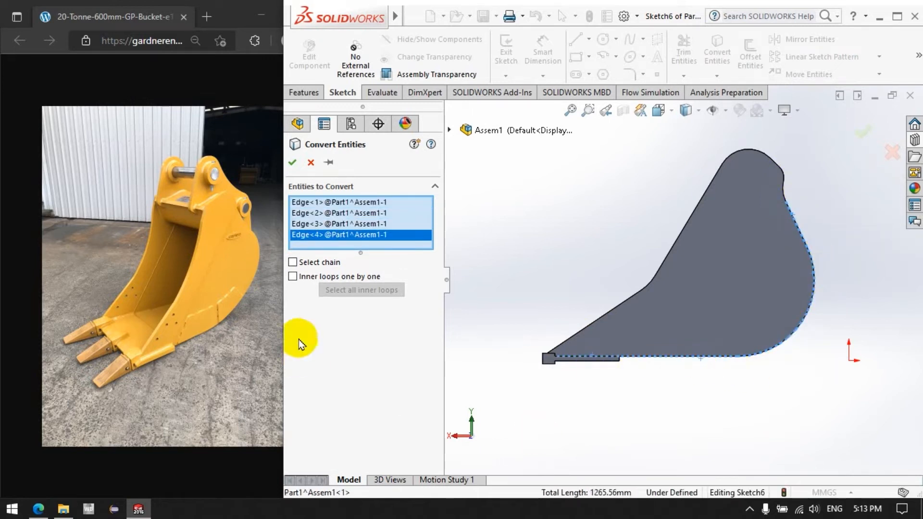
click(292, 162)
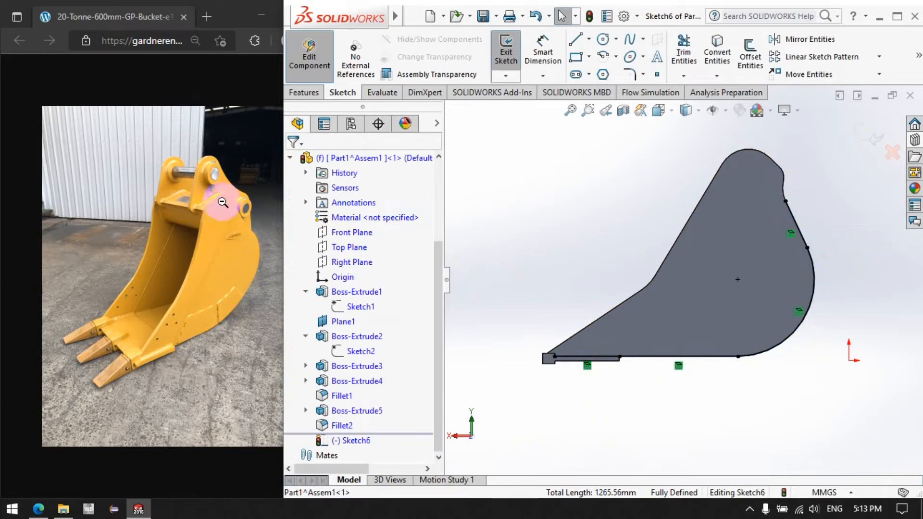
Convert the concave fillet edge and the three edges around the side plate's upper rounding into sketch entities
scroll(771, 170, down, 3)
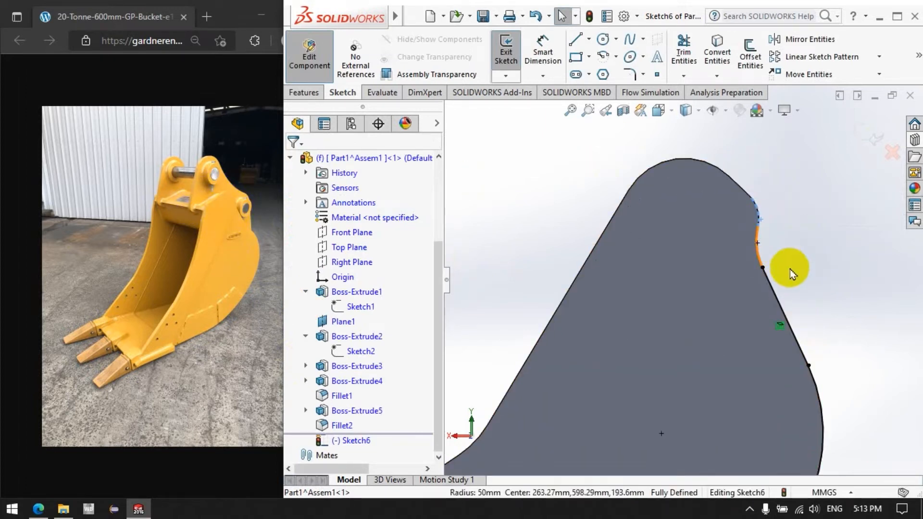
click(759, 252)
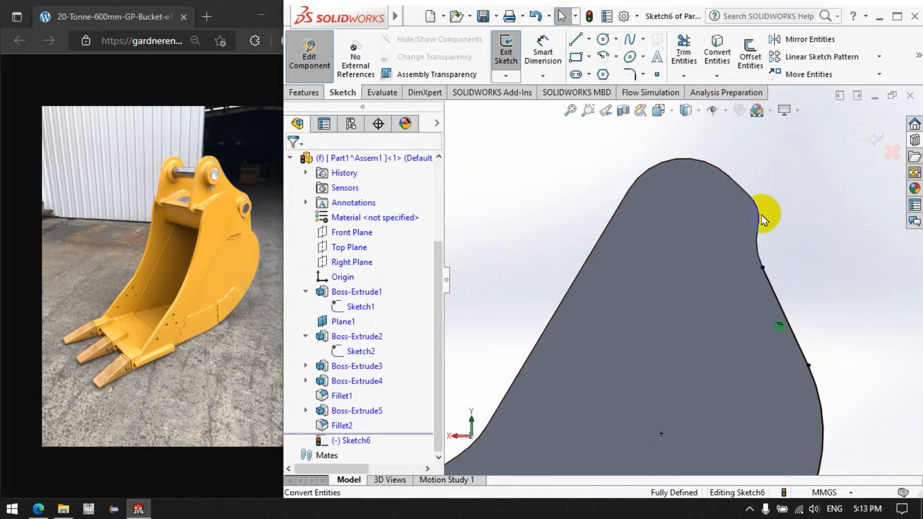
click(717, 52)
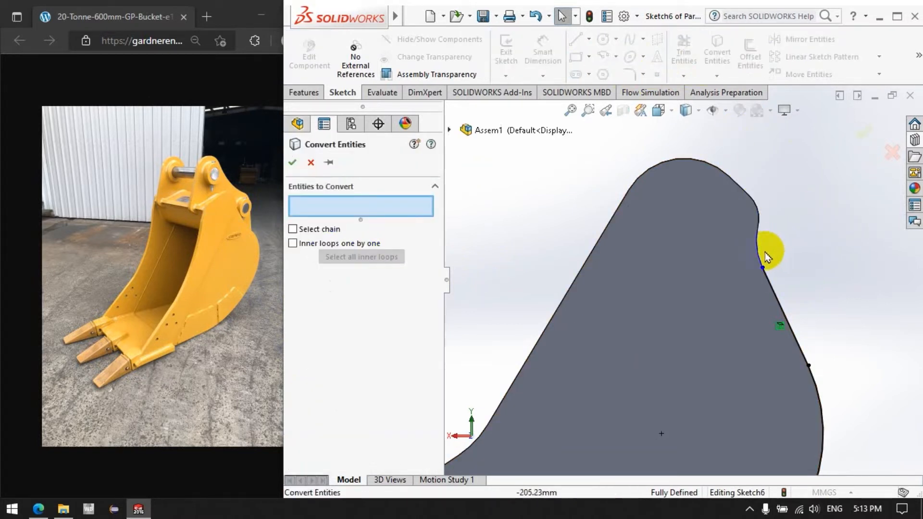
click(758, 211)
click(742, 190)
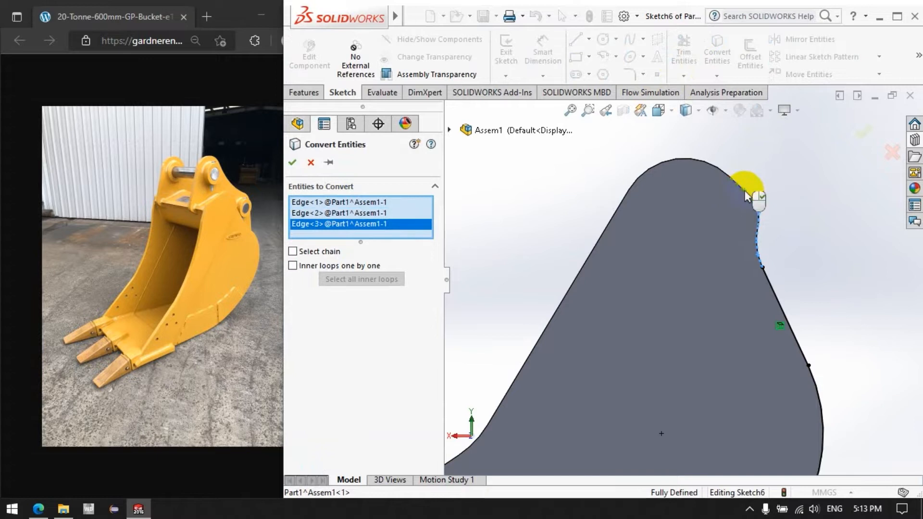
click(712, 167)
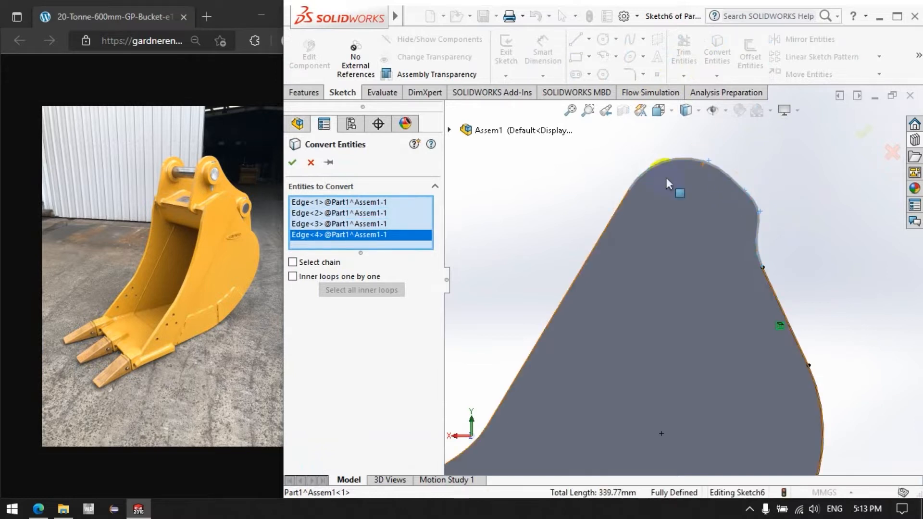
click(291, 162)
scroll(526, 229, down, 3)
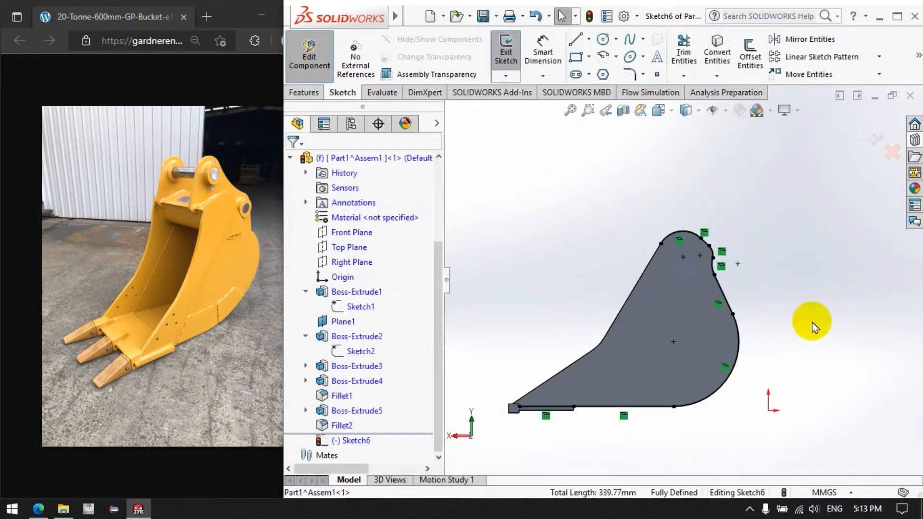
Close the sketch and start a 10 mm thin boss extrude from it with a blind depth of about 216 mm
click(872, 137)
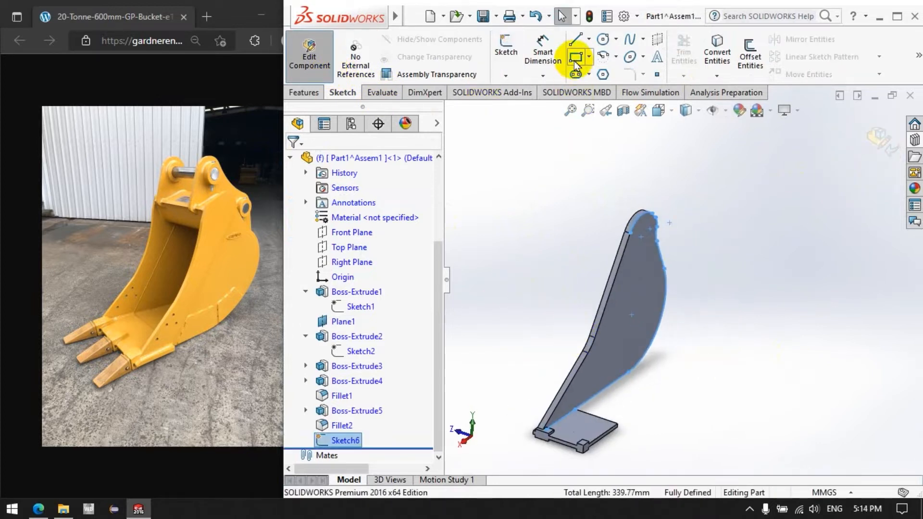
click(311, 92)
click(512, 57)
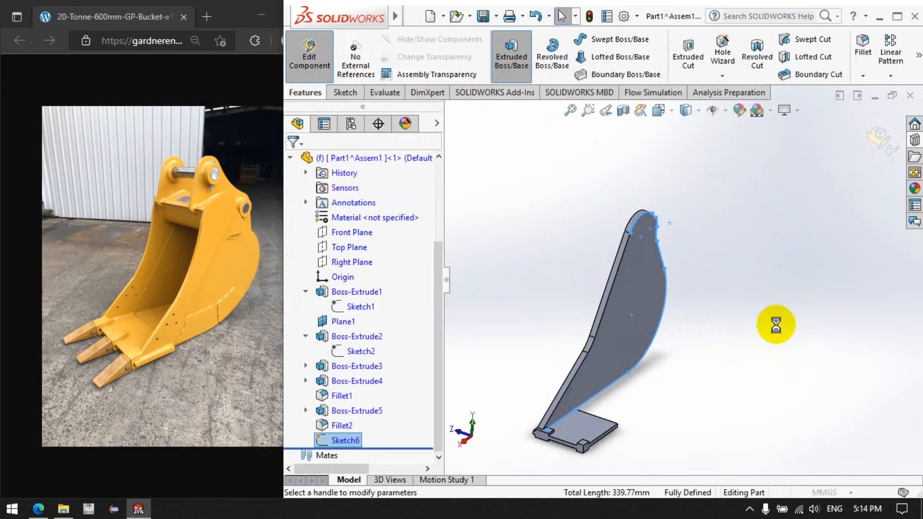
drag(623, 321, 662, 335)
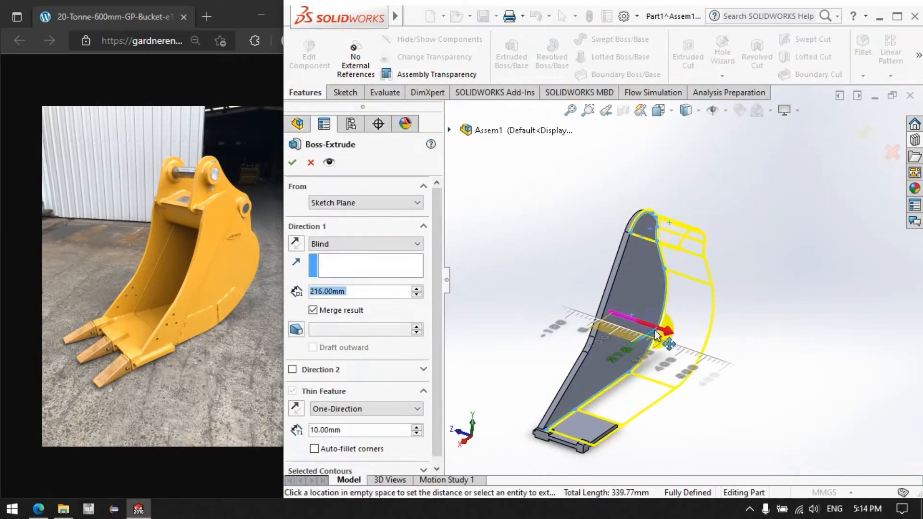
click(655, 335)
Try to extrude the thin profile up to the outer side face of the far adapter block and base plate
click(347, 245)
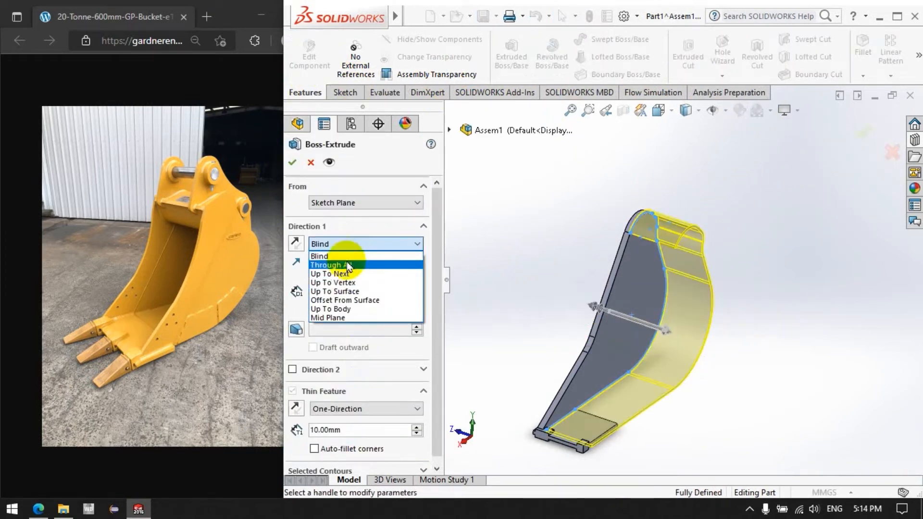
click(344, 292)
scroll(604, 410, down, 5)
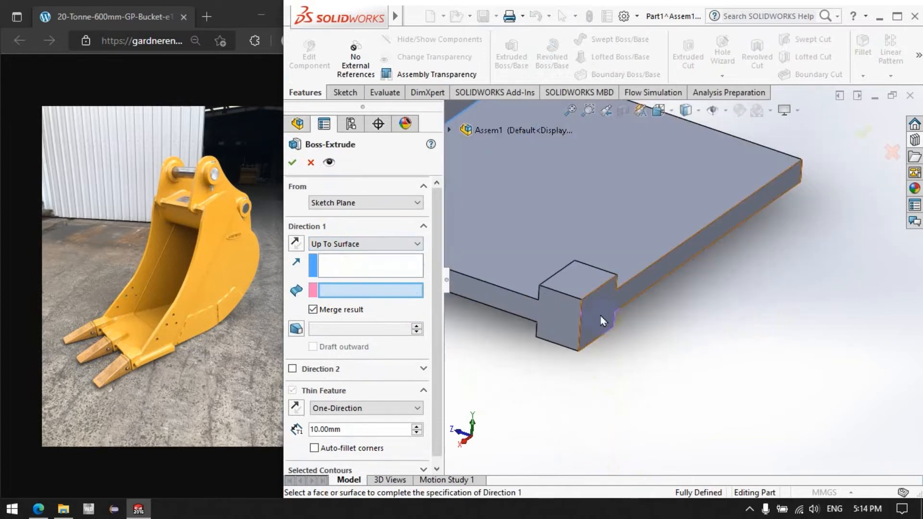
click(602, 320)
scroll(647, 392, up, 5)
scroll(714, 293, up, 5)
scroll(728, 208, down, 3)
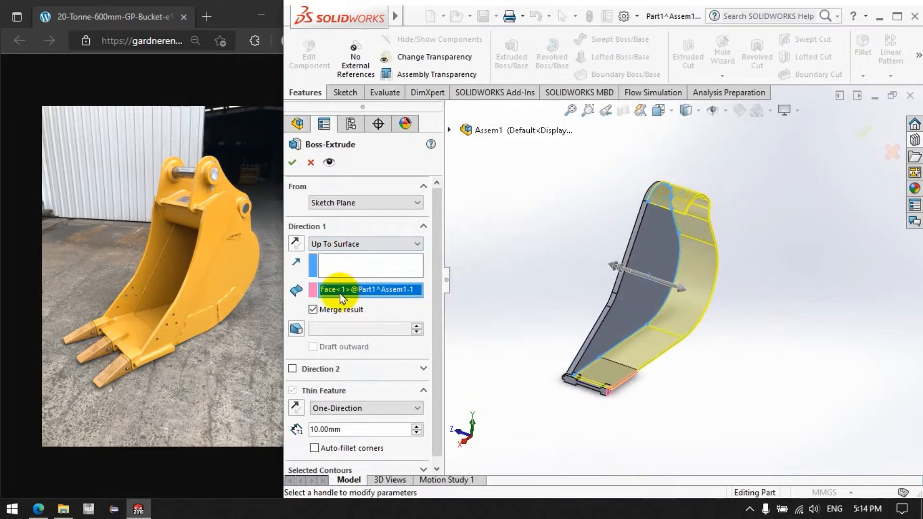
middle_drag(604, 403, 644, 363)
scroll(620, 330, down, 8)
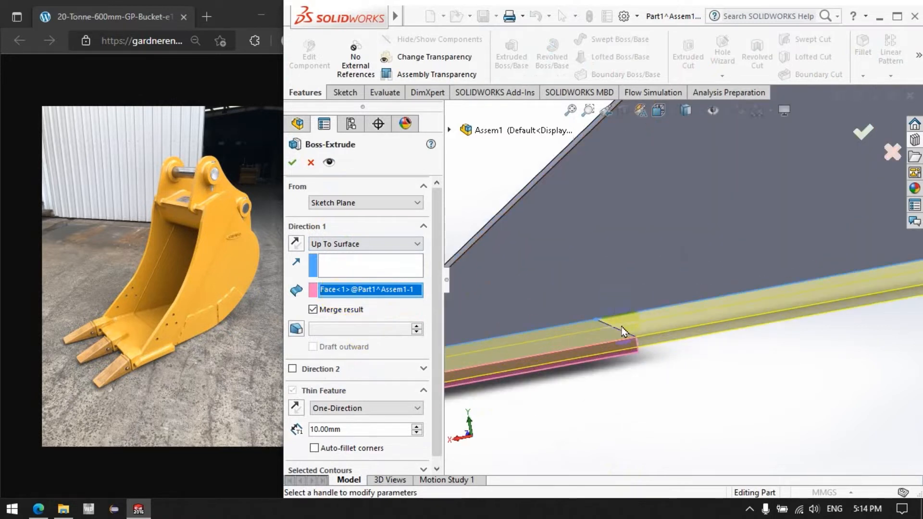
scroll(687, 369, up, 8)
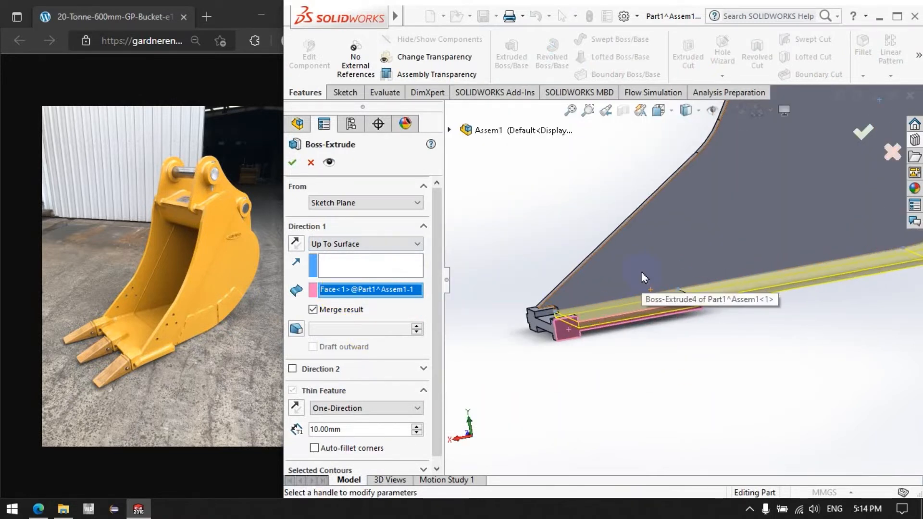
click(315, 161)
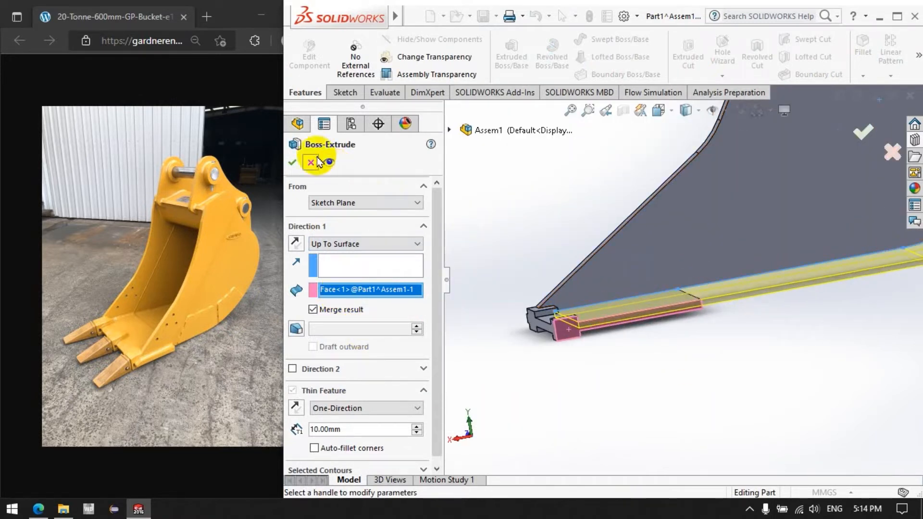
click(292, 164)
Reverse the thin extrude's direction and try to create it up to the same face
scroll(397, 342, down, 1)
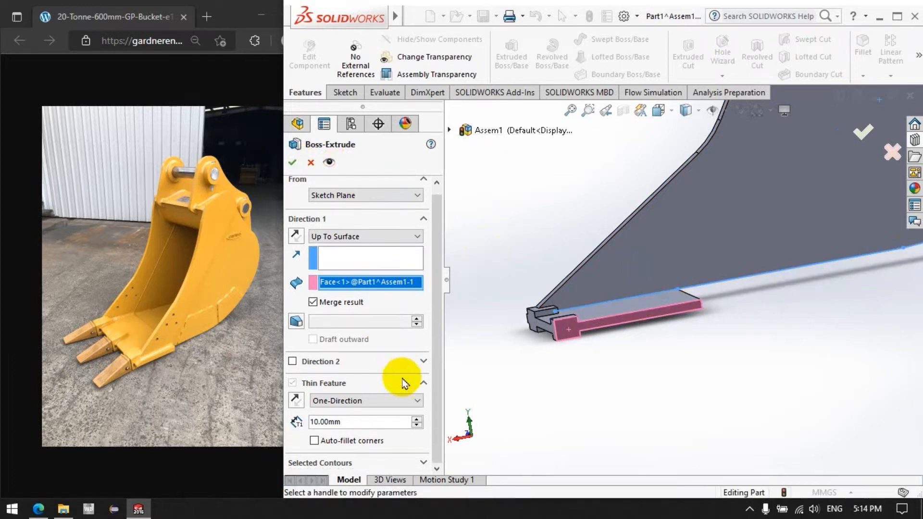
middle_drag(540, 350, 579, 272)
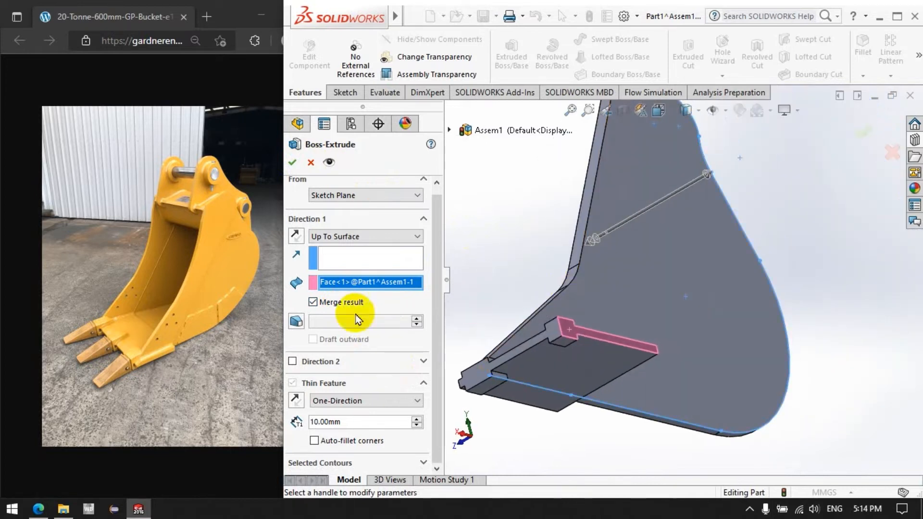
click(297, 238)
middle_drag(521, 272, 514, 318)
click(293, 163)
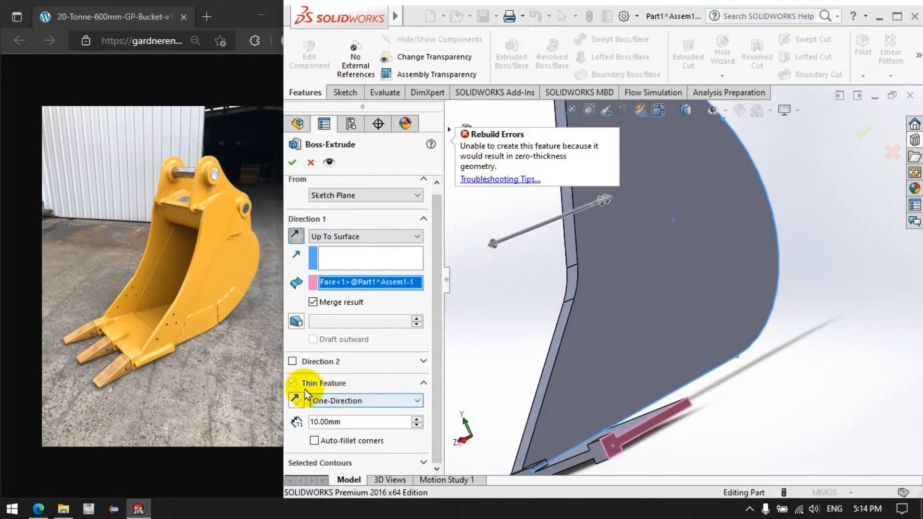
Change the extrude to Blind, flip it back toward the base plate and set its depth to 190 mm
scroll(568, 286, up, 3)
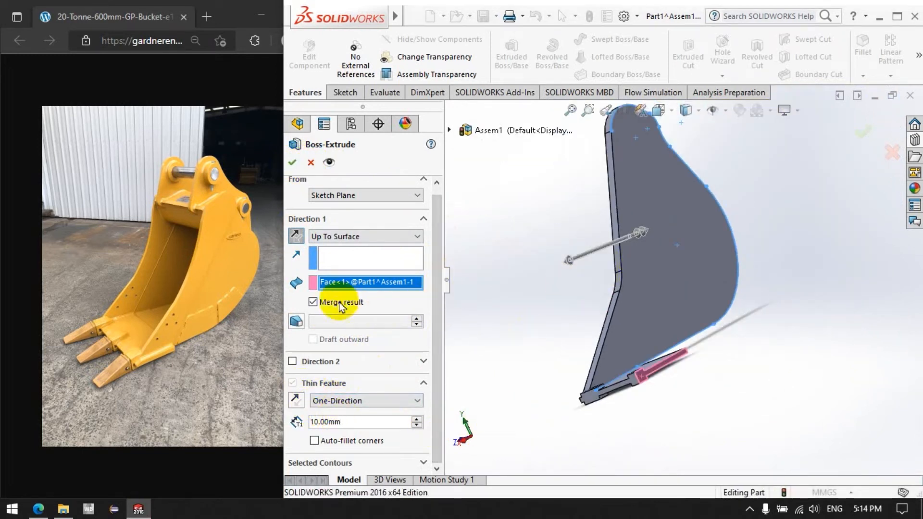
click(336, 236)
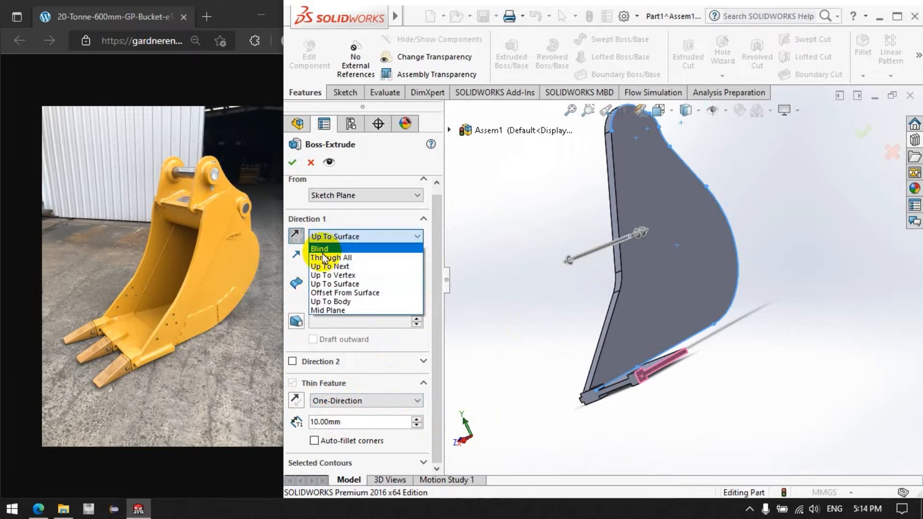
click(327, 247)
mouse_move(547, 295)
middle_down()
mouse_move(564, 288)
mouse_move(556, 299)
middle_up()
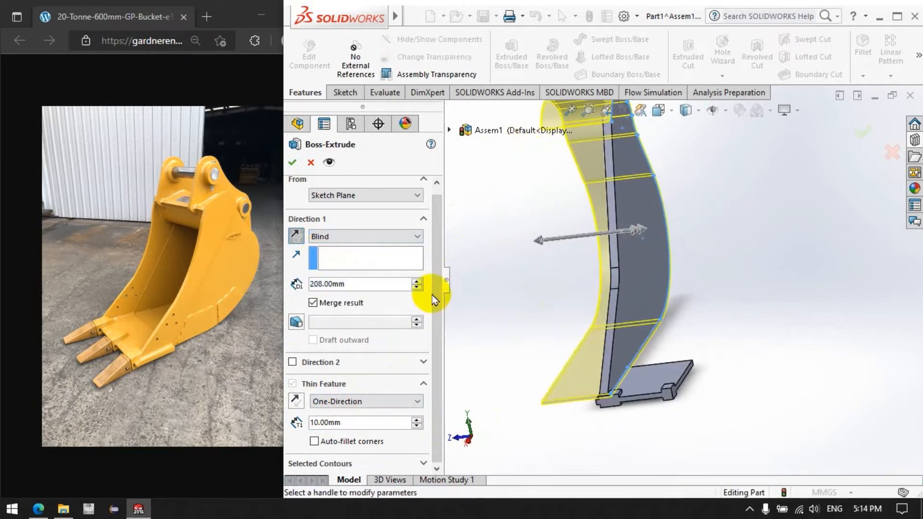
click(299, 242)
scroll(704, 370, up, 2)
scroll(701, 330, down, 6)
middle_drag(742, 336, 732, 318)
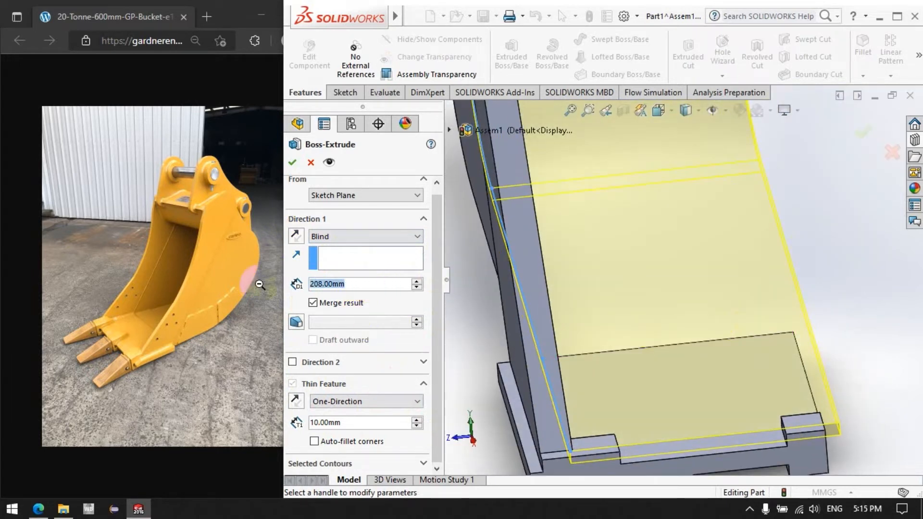
click(841, 273)
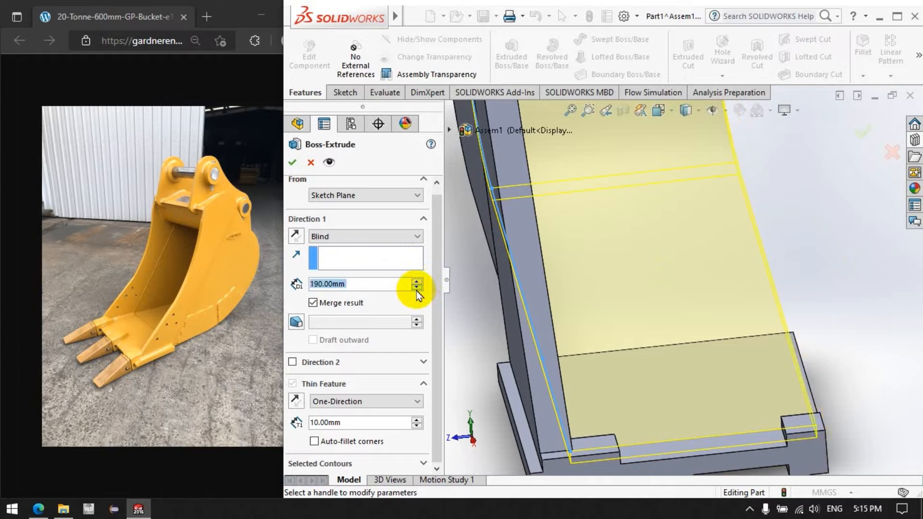
Set the thin extrude's end condition to Through All and try to create the feature
click(342, 242)
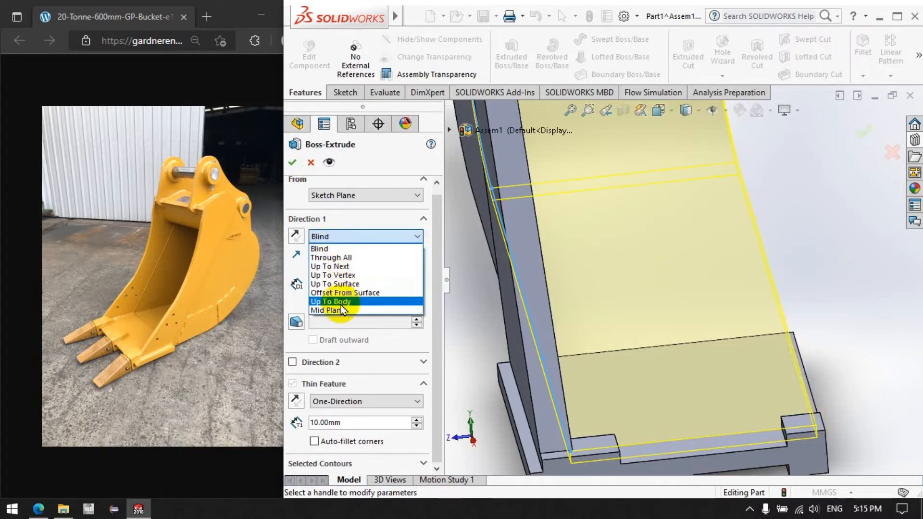
click(331, 267)
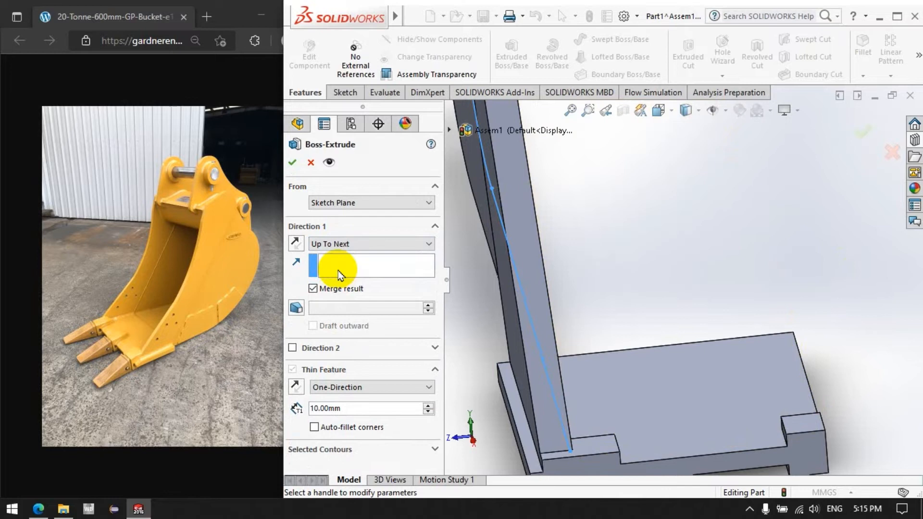
click(335, 245)
click(332, 265)
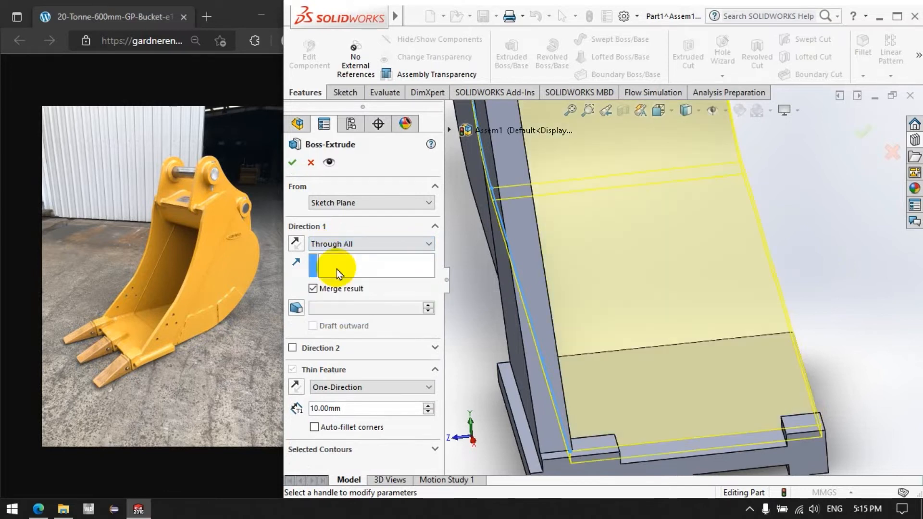
click(293, 164)
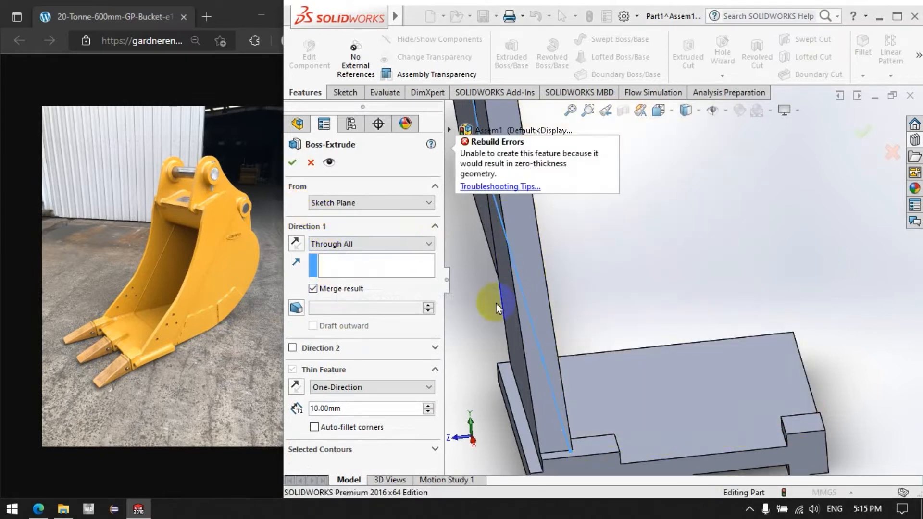
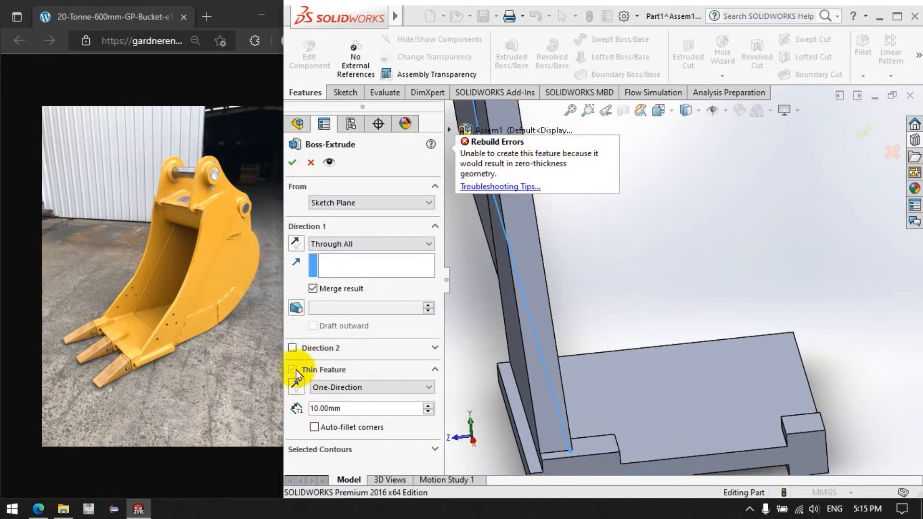
Set the thin feature type to Mid-Plane with 10 mm thickness and create the bucket shell
click(370, 387)
click(332, 412)
middle_drag(601, 269, 566, 324)
scroll(608, 327, up, 4)
scroll(607, 322, down, 1)
click(380, 244)
click(293, 163)
Inspect where the shell meets the adapter blocks and base plate, and review the thin extrude's settings without changing them
middle_drag(489, 223, 645, 326)
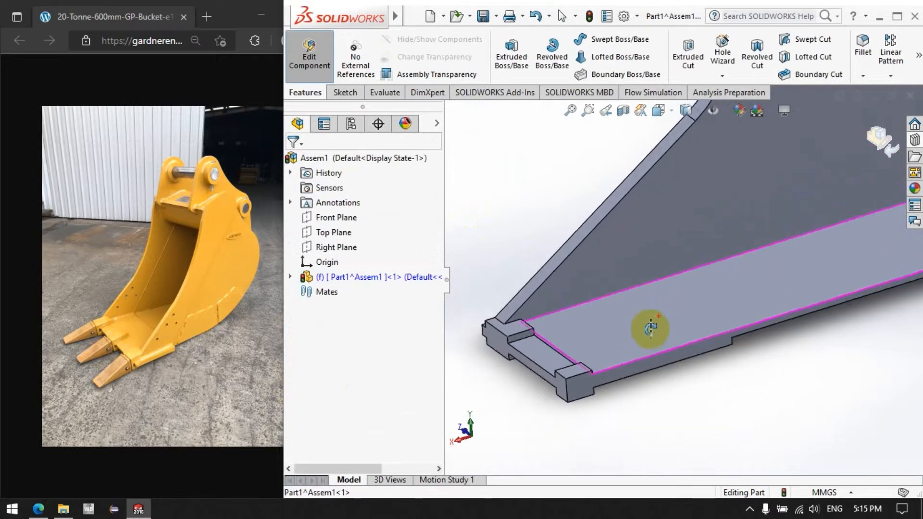
click(465, 267)
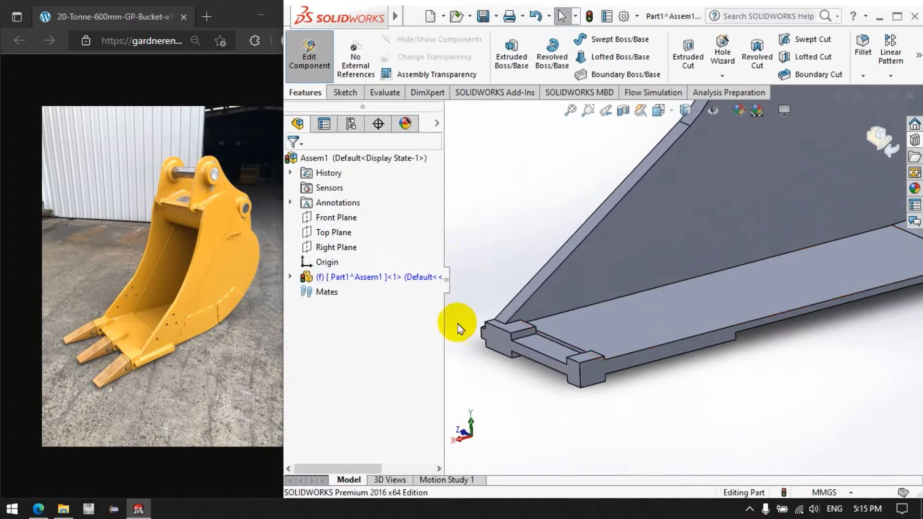
scroll(601, 380, down, 3)
click(290, 277)
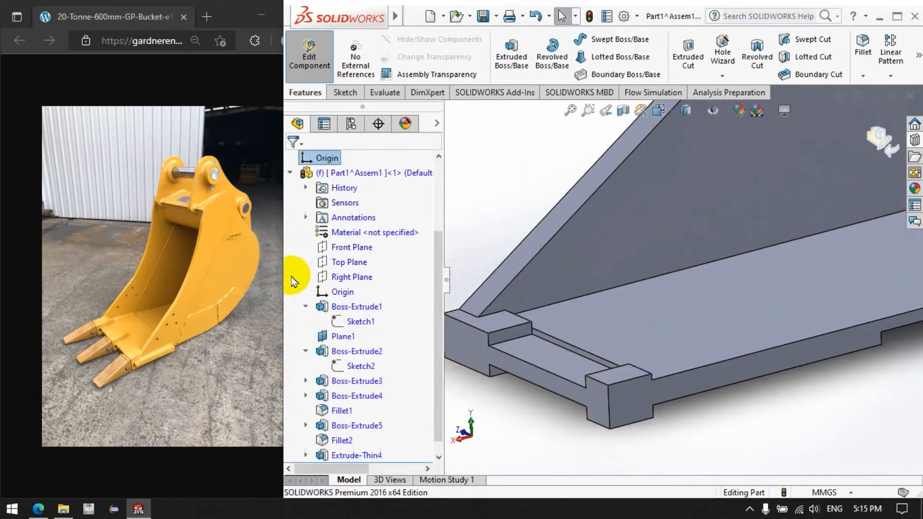
scroll(365, 401, down, 1)
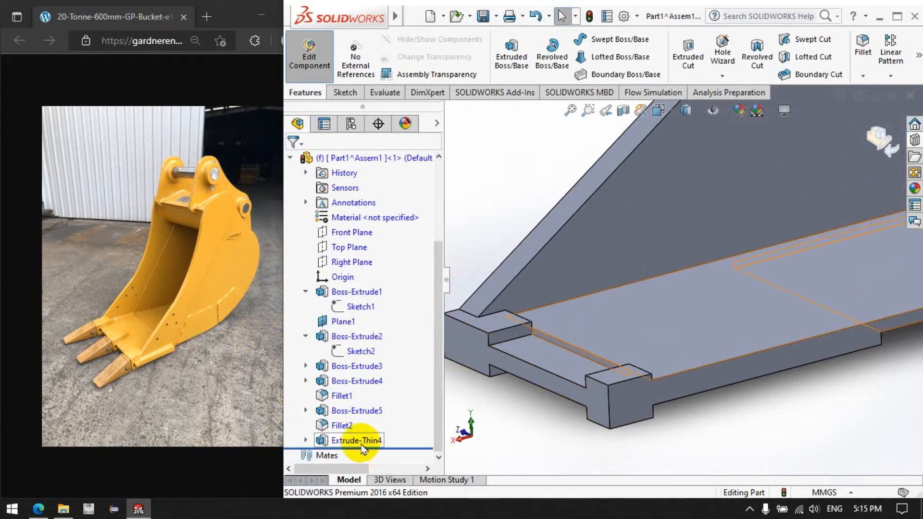
click(368, 441)
click(377, 407)
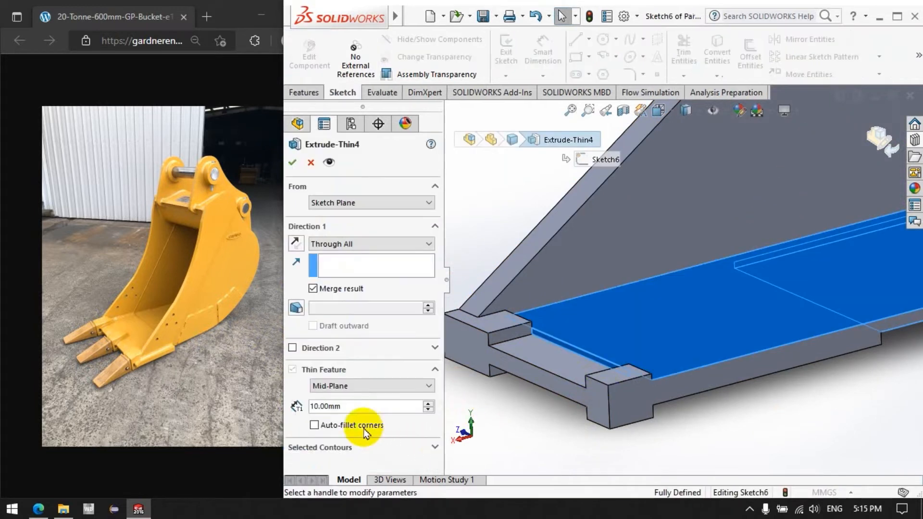
click(311, 164)
Edit the thin extrude's sketch, trim away the line segment lying over the base plate, and exit the sketch
click(305, 441)
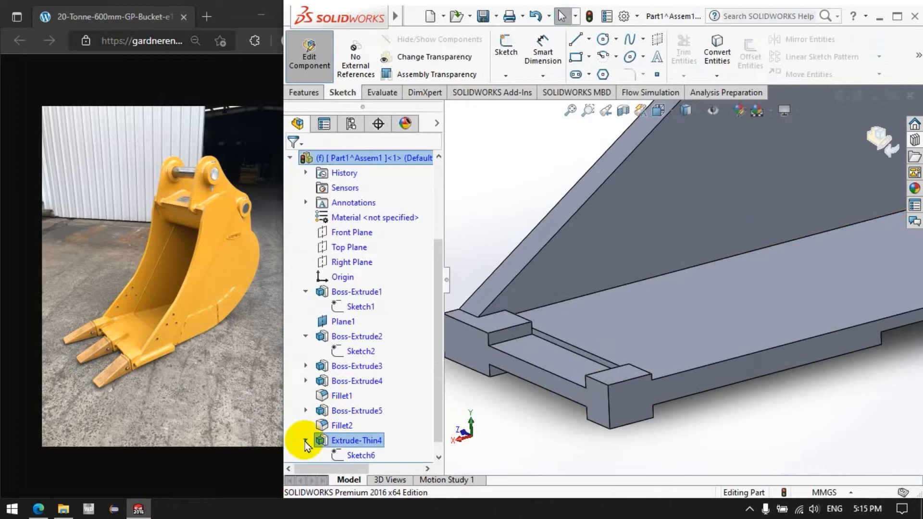
click(355, 454)
right_click(355, 455)
click(362, 274)
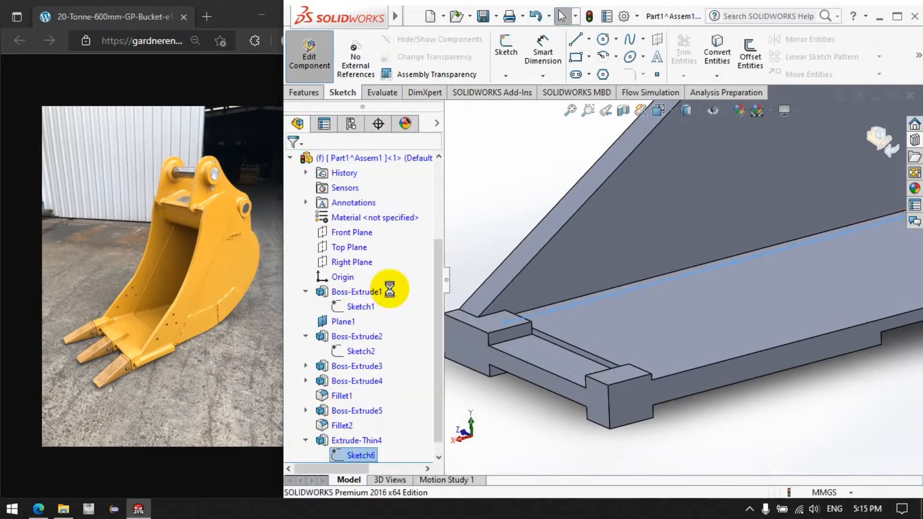
right_click(365, 455)
click(391, 310)
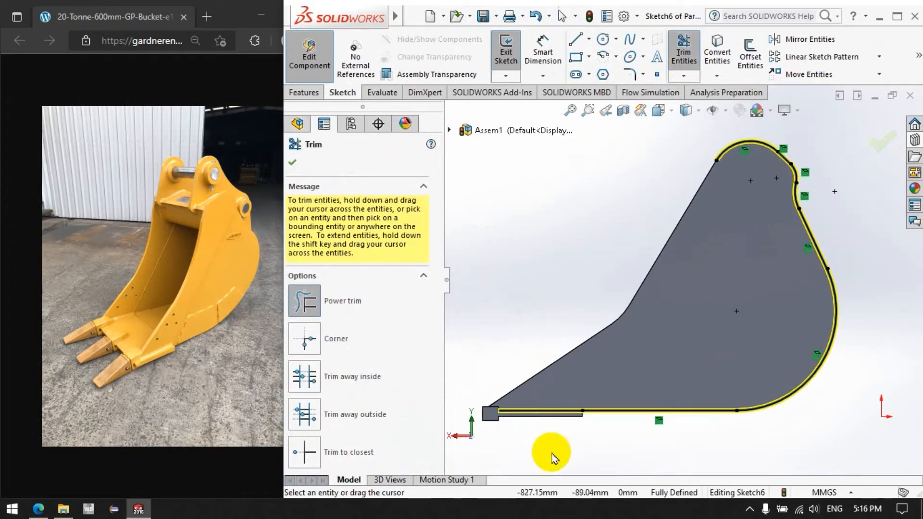
click(305, 166)
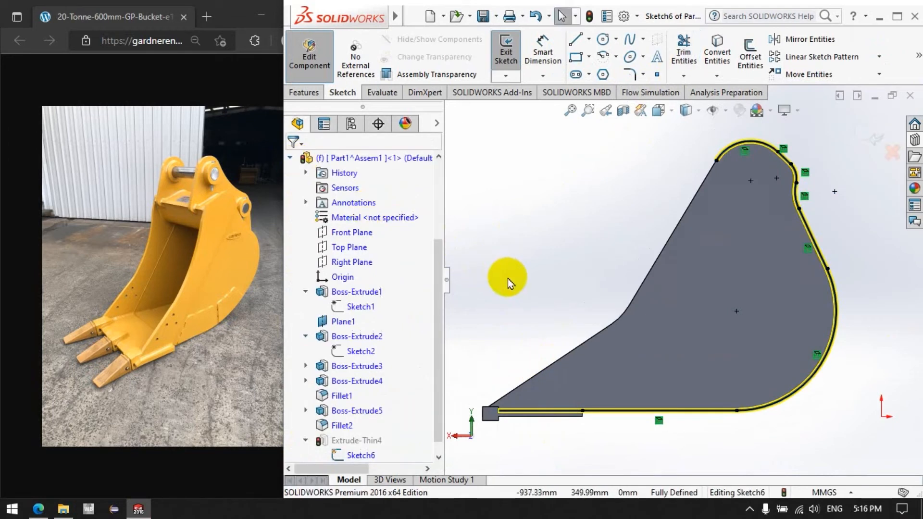
click(509, 63)
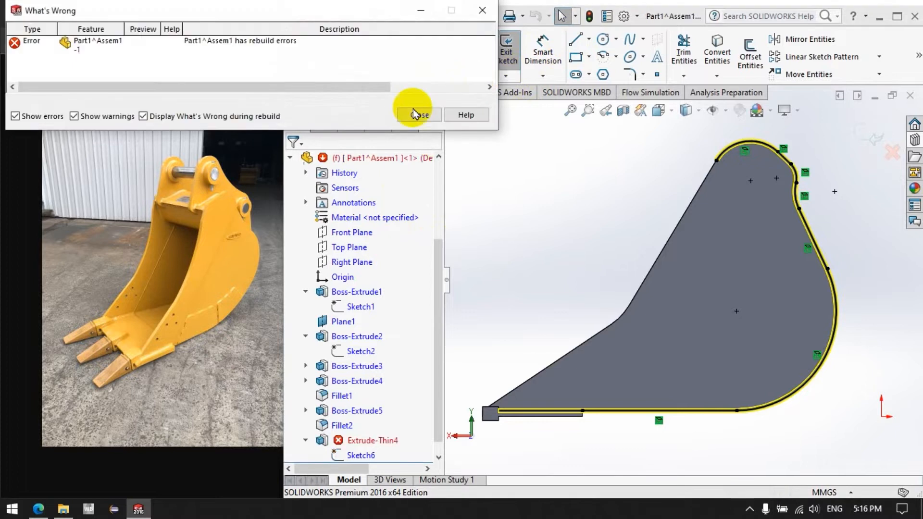
click(416, 113)
Try to rebuild the thin extrude with the thin feature type changed to Two-Direction
click(304, 92)
scroll(361, 423, down, 1)
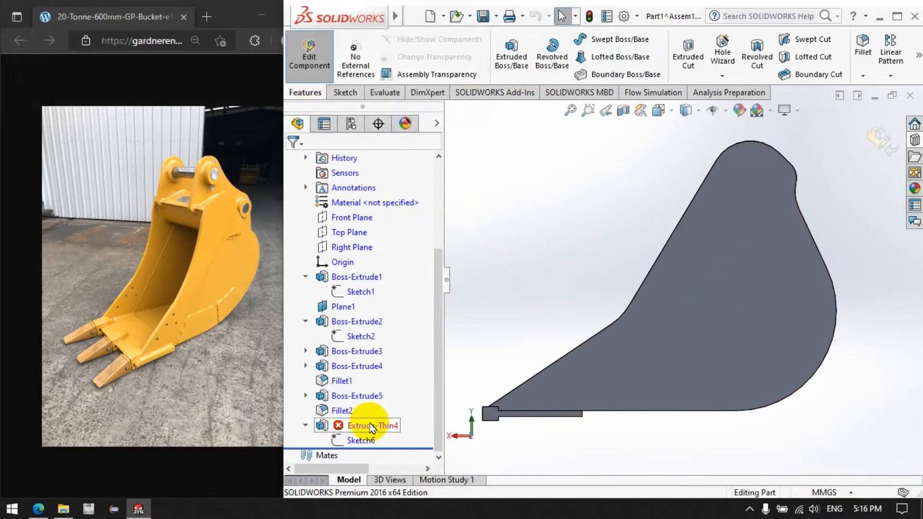
right_click(361, 426)
click(394, 201)
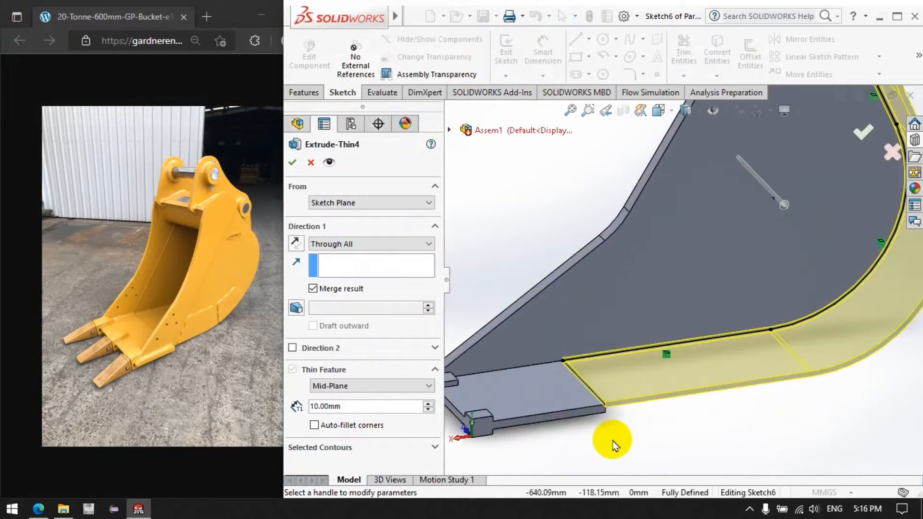
scroll(613, 441, down, 7)
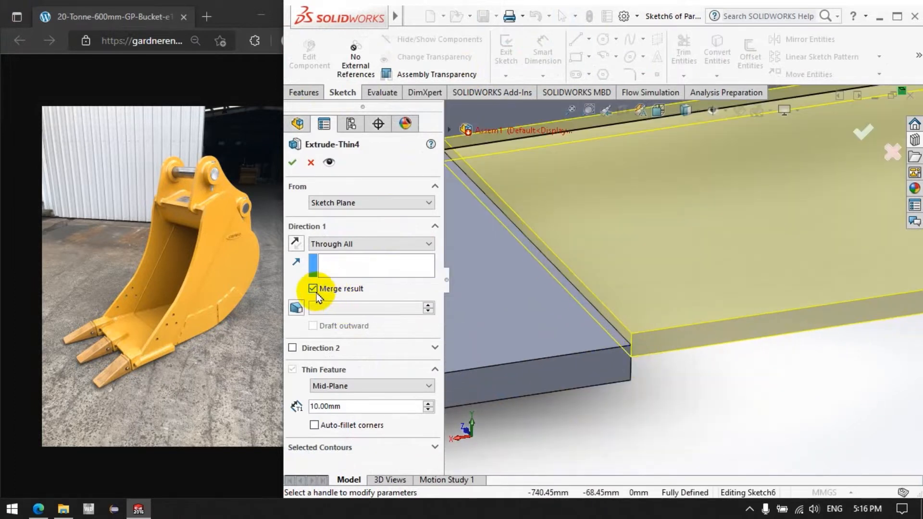
click(293, 163)
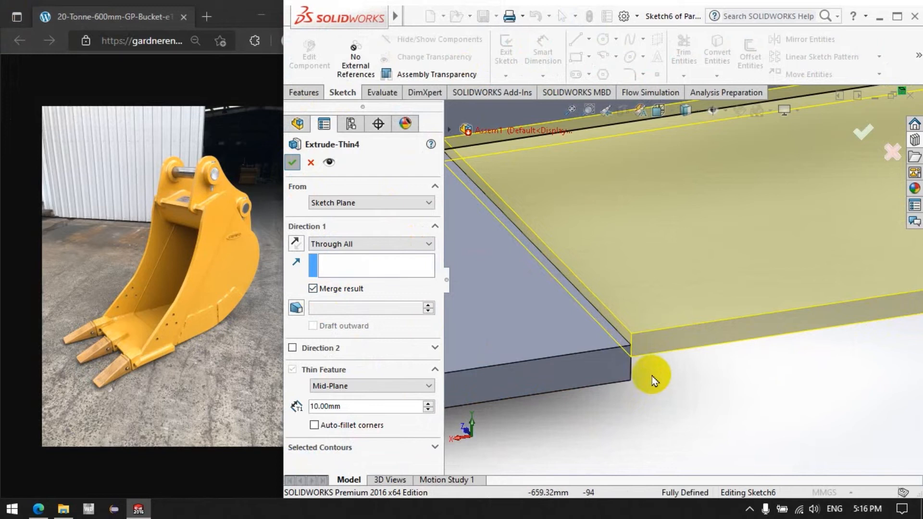
click(327, 385)
click(327, 415)
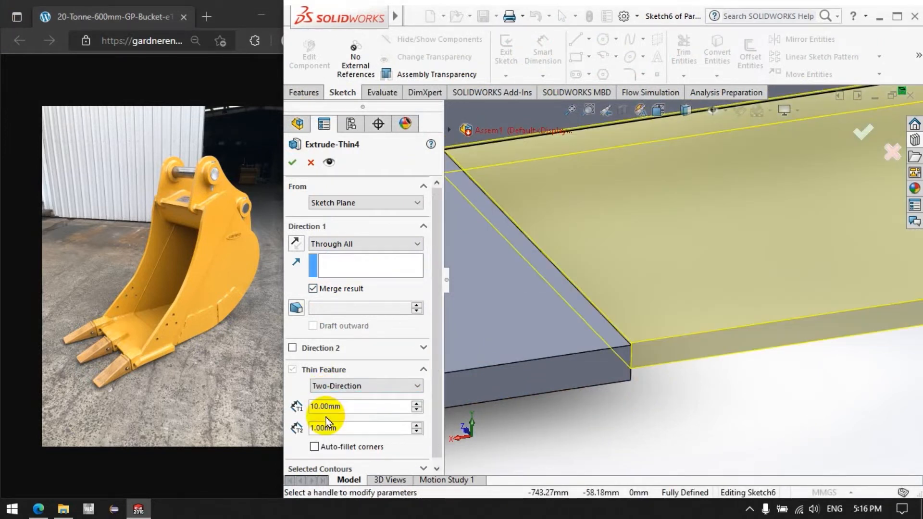
click(293, 163)
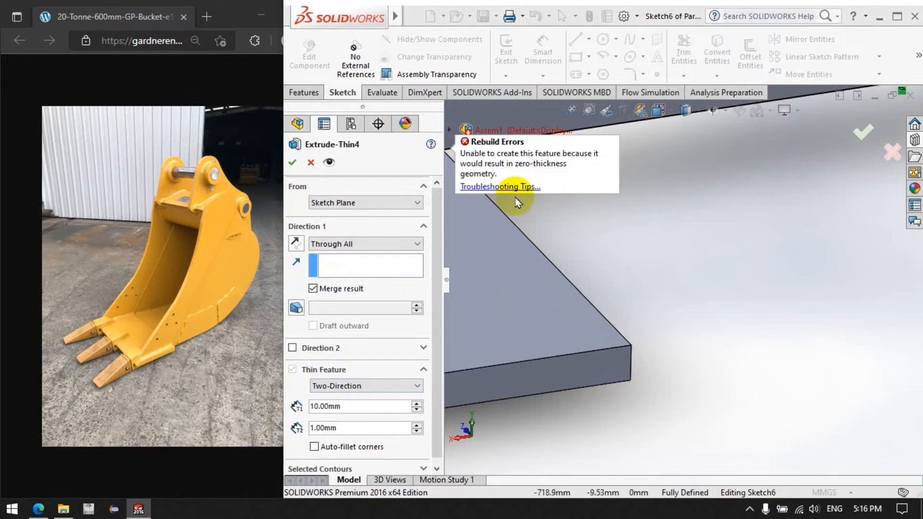
click(311, 164)
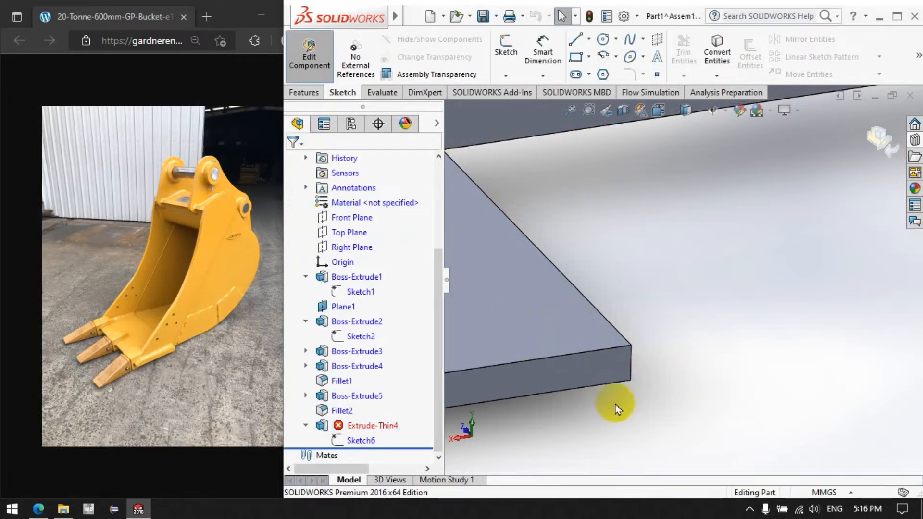
Edit the thin extrude's sketch, convert the side plate's lower edge along the base plate into it, and exit the sketch
click(379, 426)
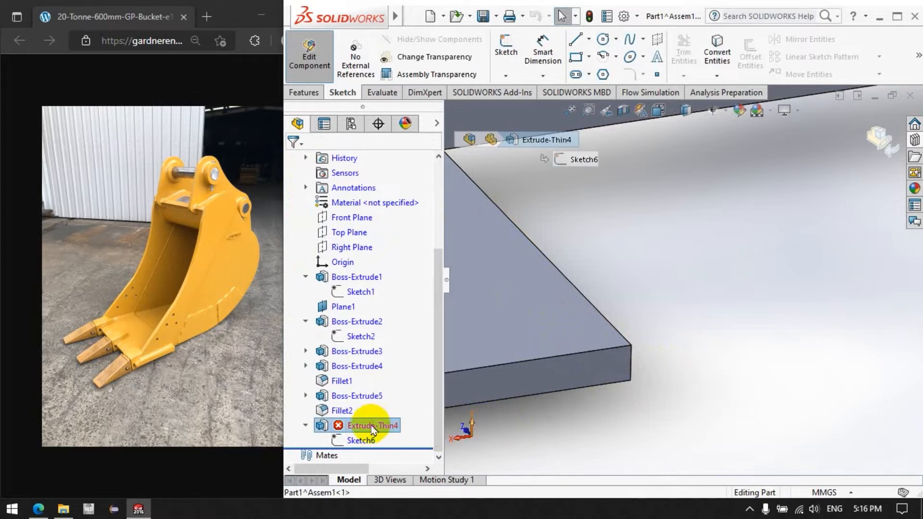
click(667, 399)
scroll(668, 399, up, 8)
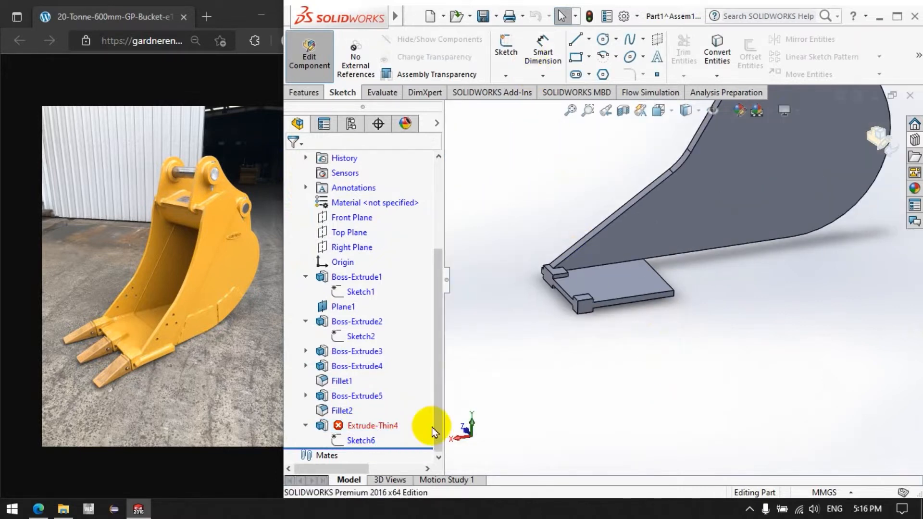
click(369, 442)
click(377, 401)
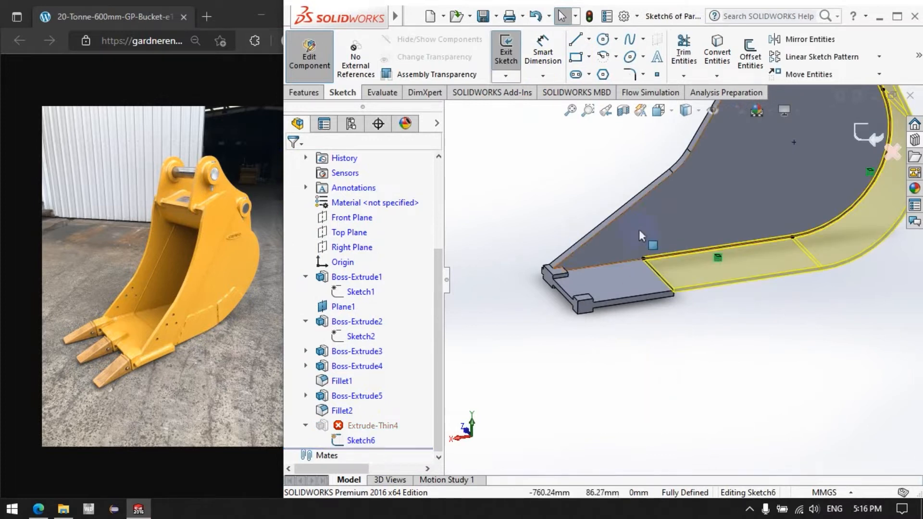
scroll(639, 229, down, 3)
click(593, 305)
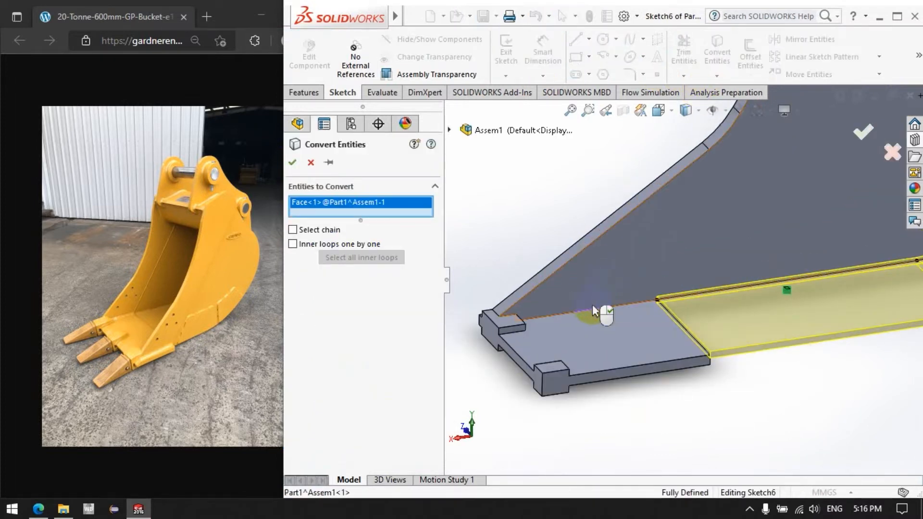
click(315, 167)
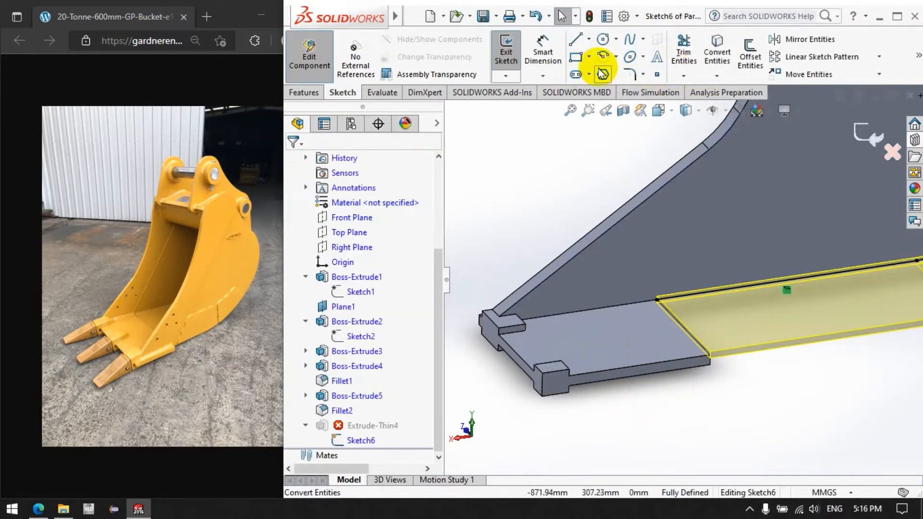
click(717, 53)
click(587, 309)
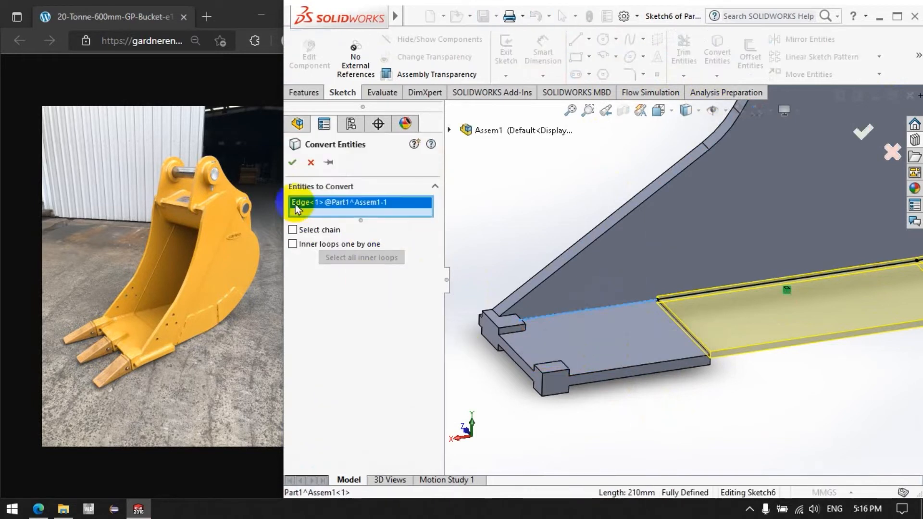
click(293, 164)
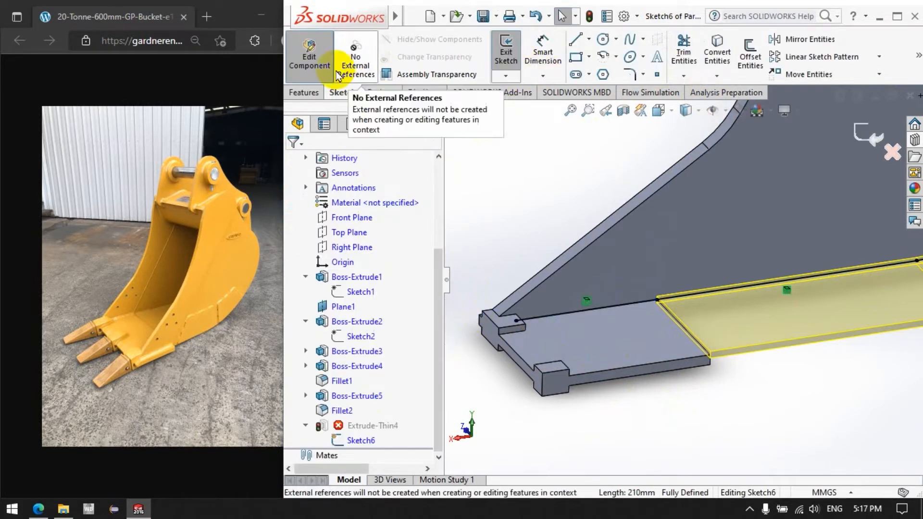
click(506, 53)
Fillet the lower and upper edges at the shell's front end between the adapter blocks with a 50 mm radius
scroll(838, 192, up, 5)
scroll(708, 262, down, 1)
middle_drag(707, 187, 769, 232)
scroll(593, 354, up, 3)
scroll(624, 379, down, 5)
middle_drag(624, 383, 618, 405)
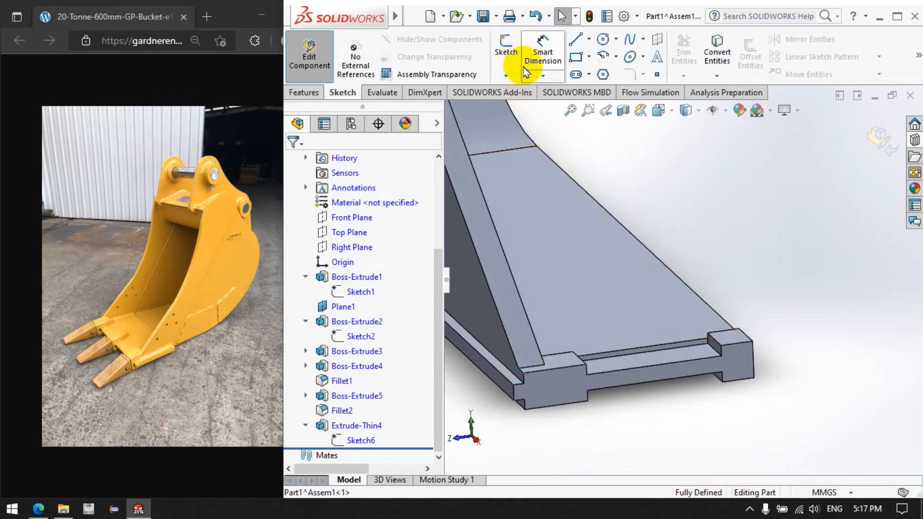
click(303, 92)
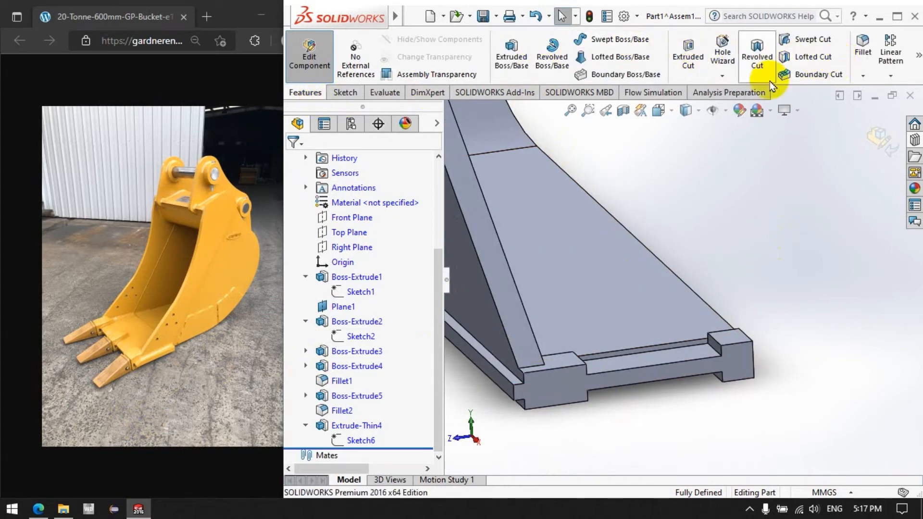
click(664, 350)
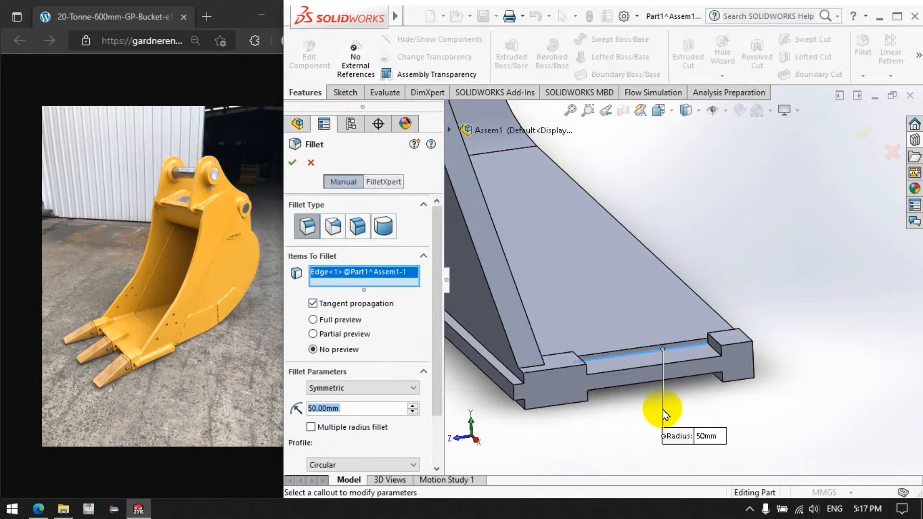
click(311, 163)
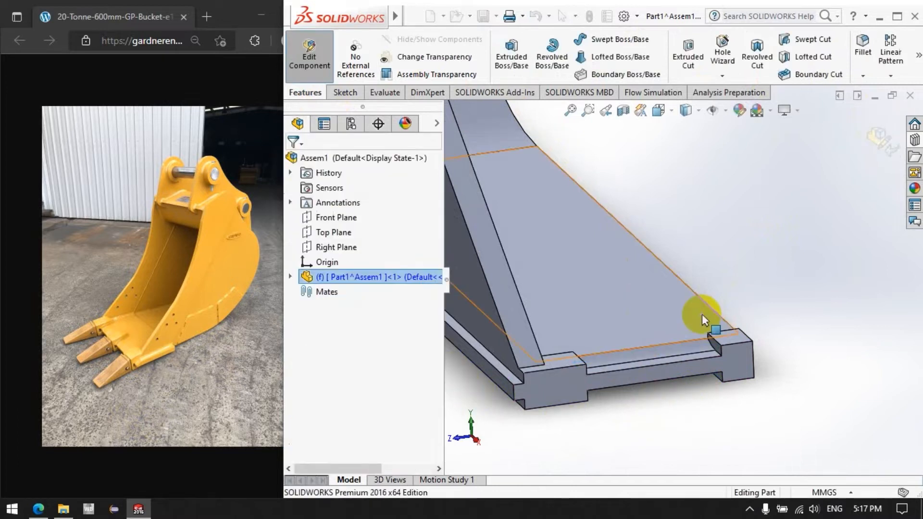
click(665, 345)
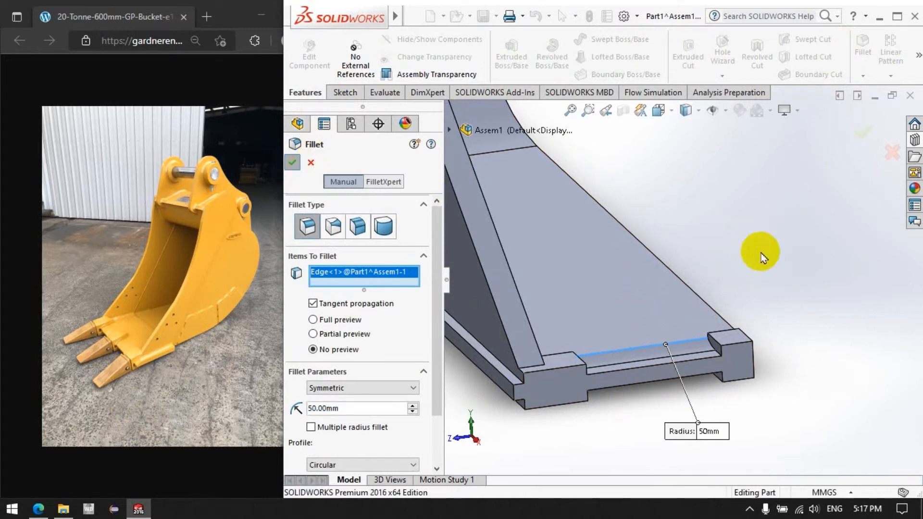
key(Escape)
Start a new sketch on the side plate's inner face and view it face-on at the rounded upper end
middle_drag(768, 336, 612, 411)
scroll(604, 375, up, 3)
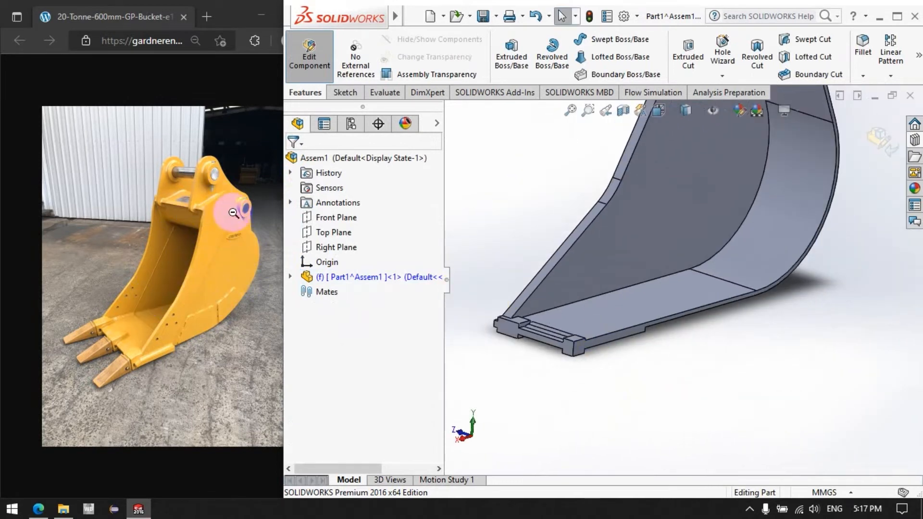
scroll(661, 260, up, 5)
scroll(718, 169, down, 3)
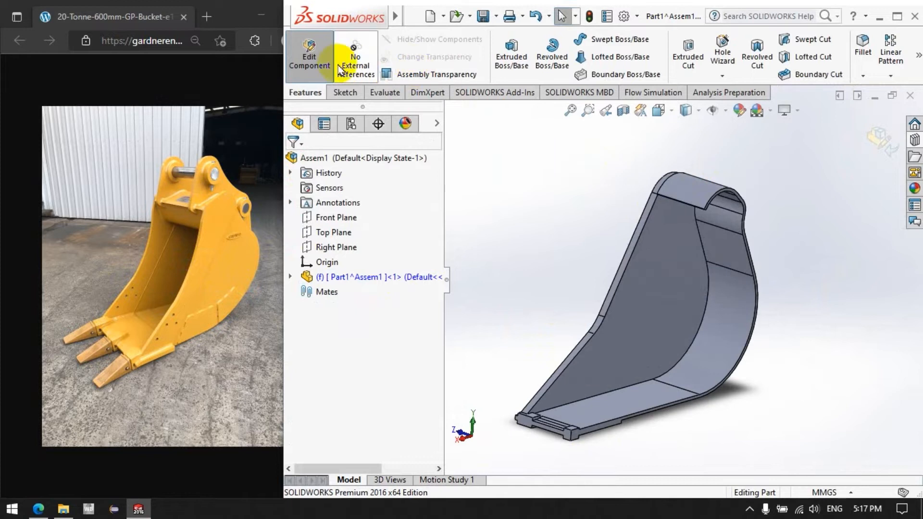
click(346, 92)
click(305, 93)
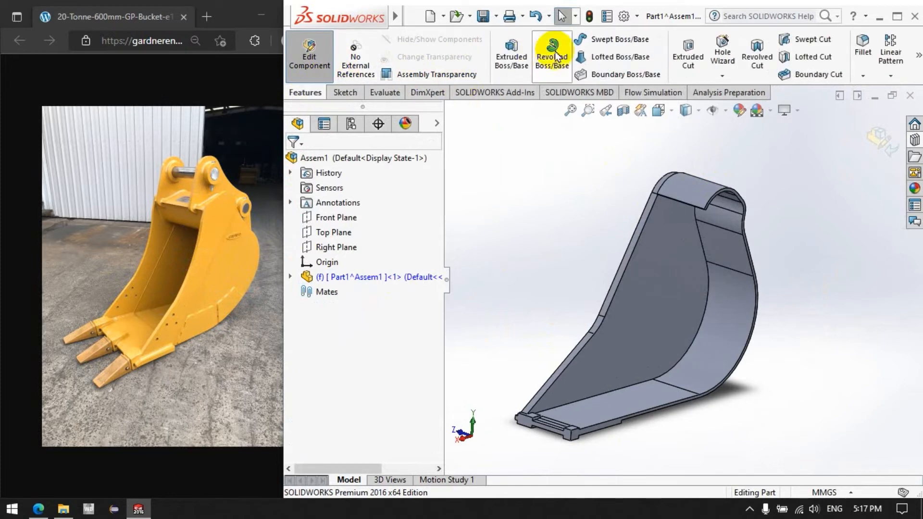
click(345, 93)
click(505, 47)
scroll(711, 188, down, 3)
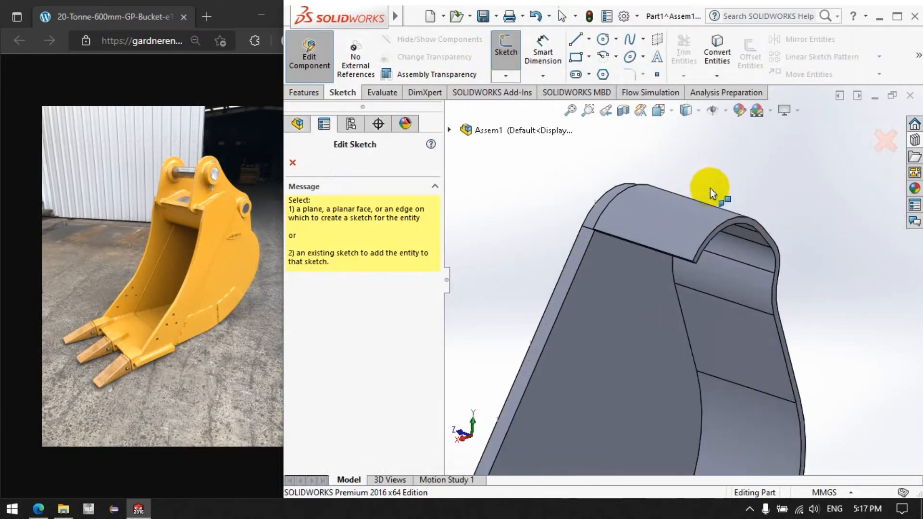
click(599, 303)
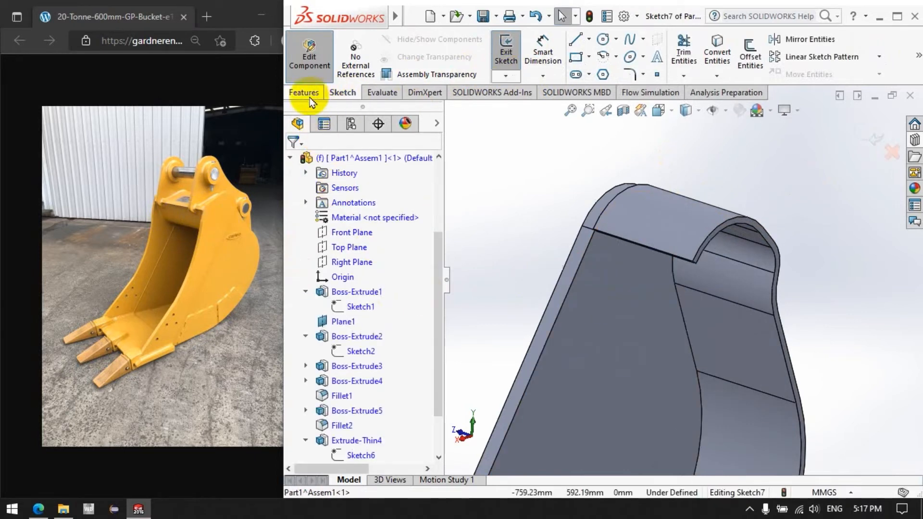
scroll(391, 400, down, 2)
right_click(361, 440)
click(385, 281)
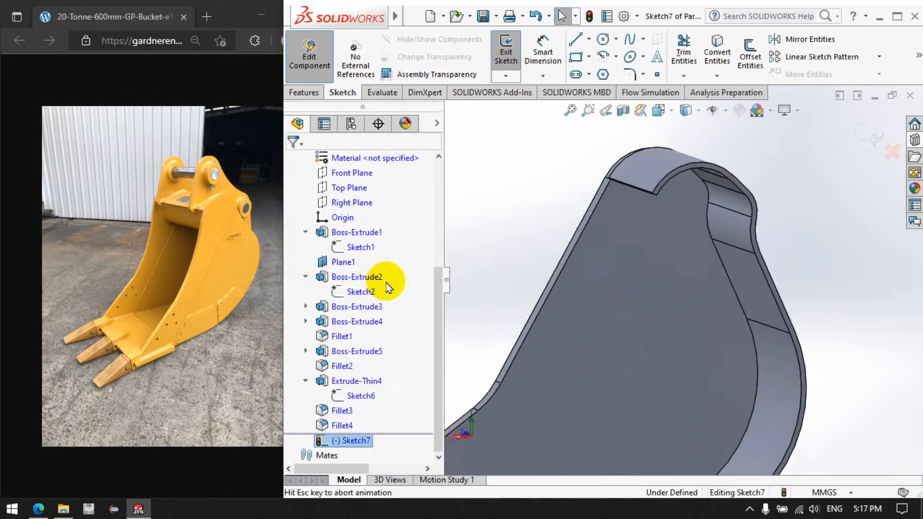
scroll(726, 239, down, 3)
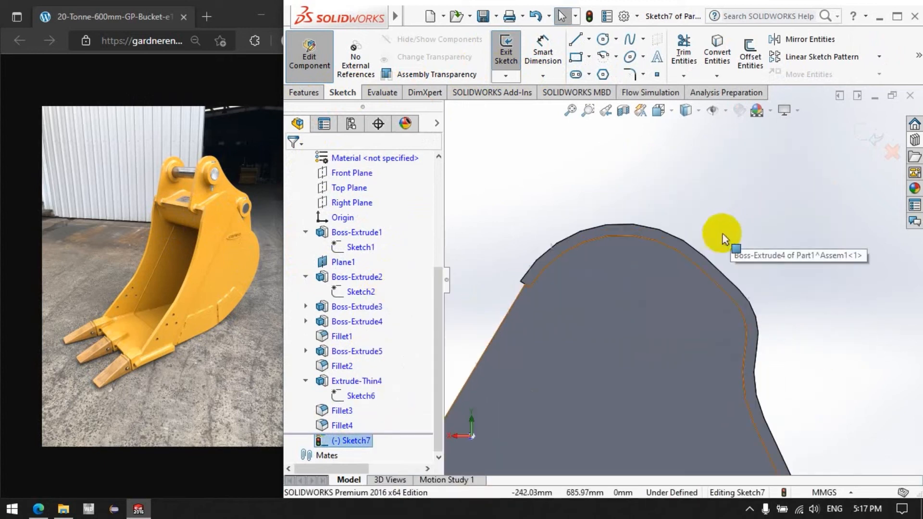
Sketch a circle about 161 mm in diameter inside the side plate's rounded upper end
click(602, 42)
click(609, 333)
click(591, 242)
click(425, 223)
Dimension the distance between the circle and the side plate's rounded top edge to 0 mm
click(543, 51)
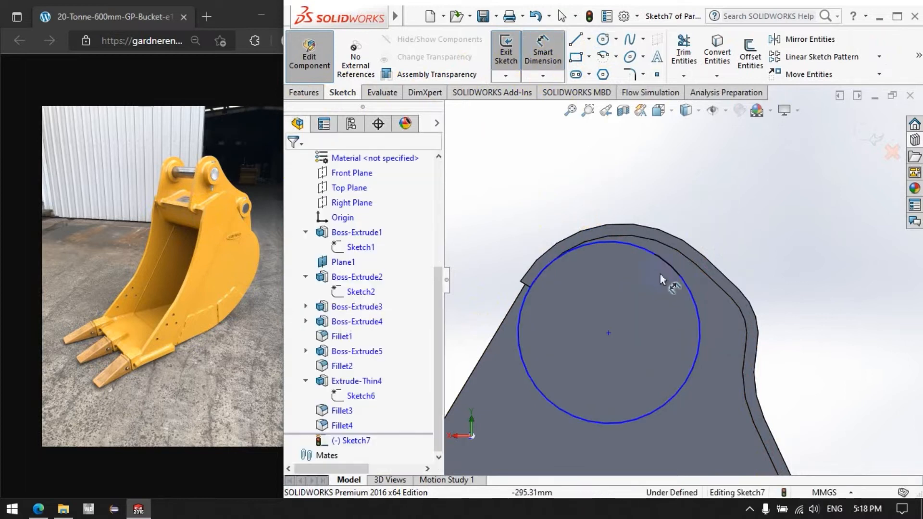
click(655, 242)
click(656, 239)
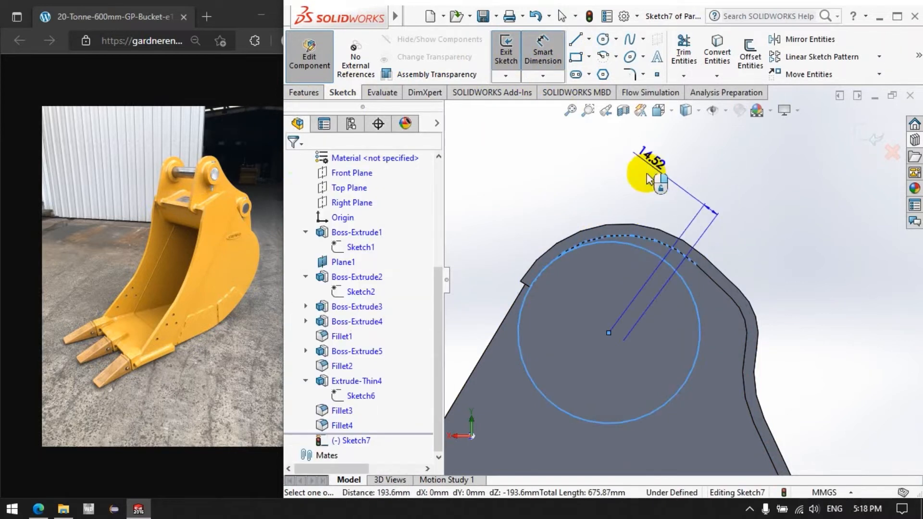
click(621, 207)
text(0.00mm)
key(Return)
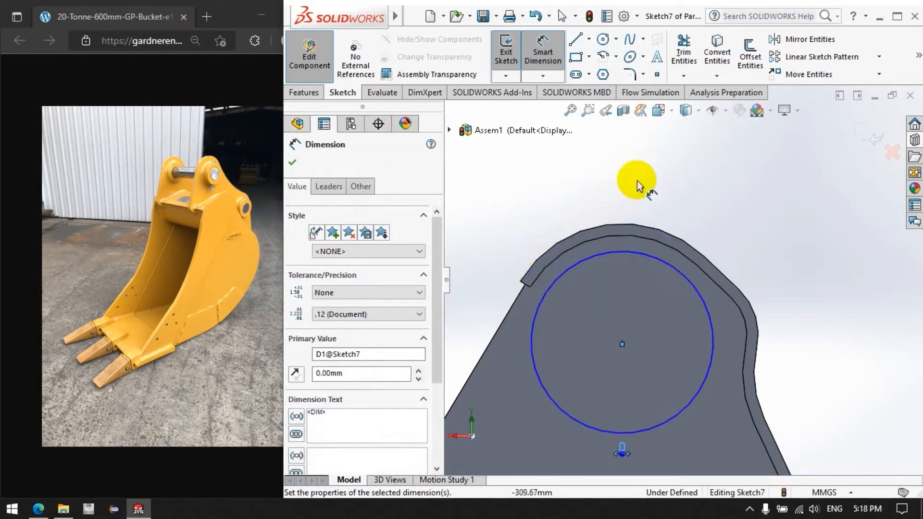
List the relations of the circle and its dimension, and try to delete the circle's distance relation
click(919, 57)
click(845, 122)
click(636, 254)
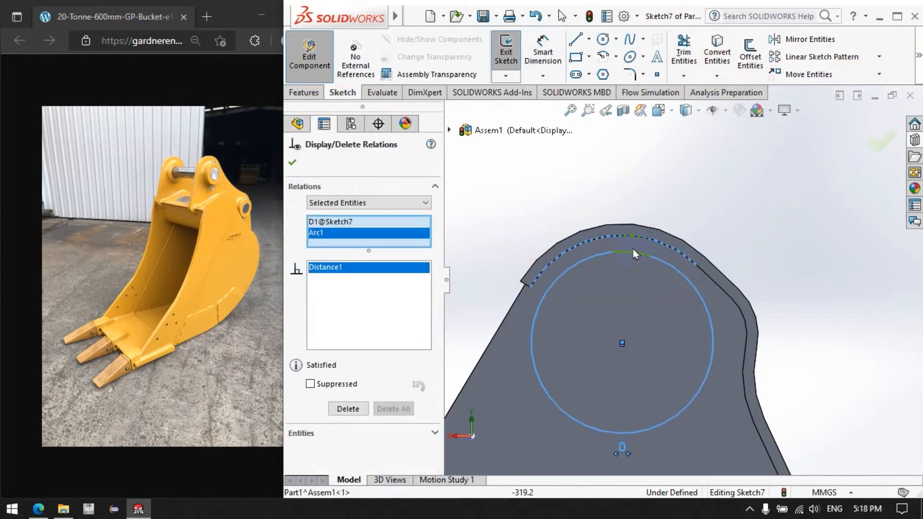
click(320, 222)
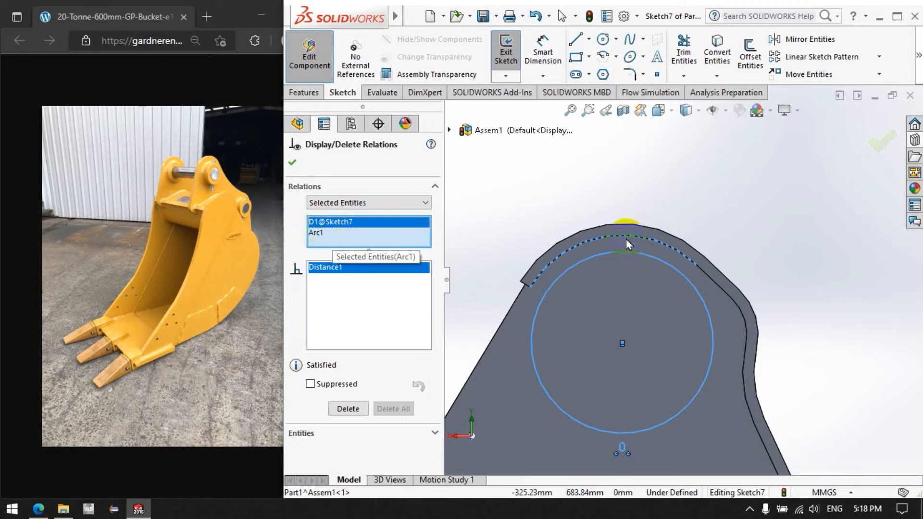
right_click(331, 224)
click(361, 248)
right_click(322, 225)
click(347, 249)
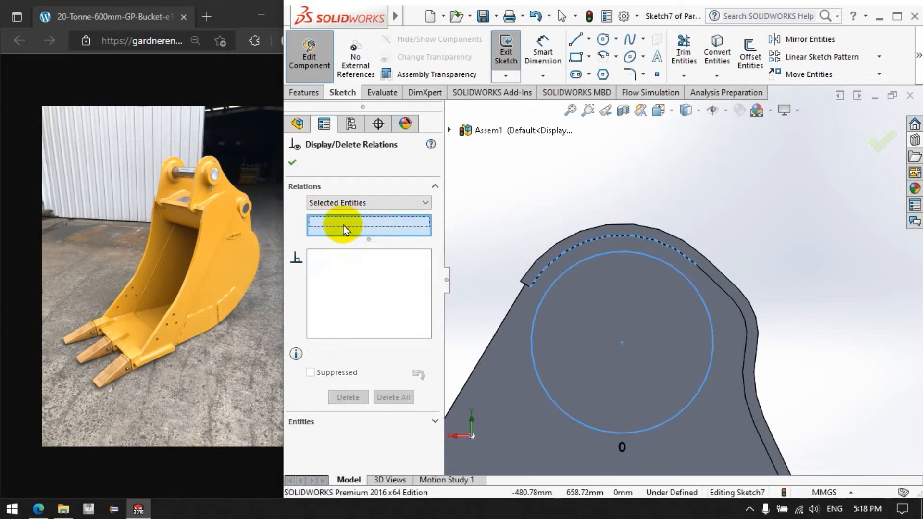
click(612, 254)
click(351, 398)
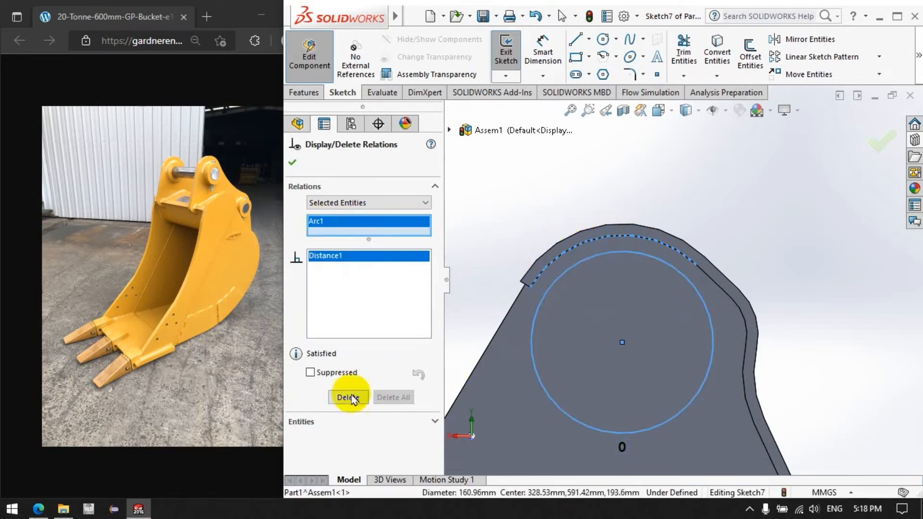
click(292, 163)
Add concentric and tangent relations between the sketched circle and the inner arc edge of the shell at the rounded upper end
click(918, 55)
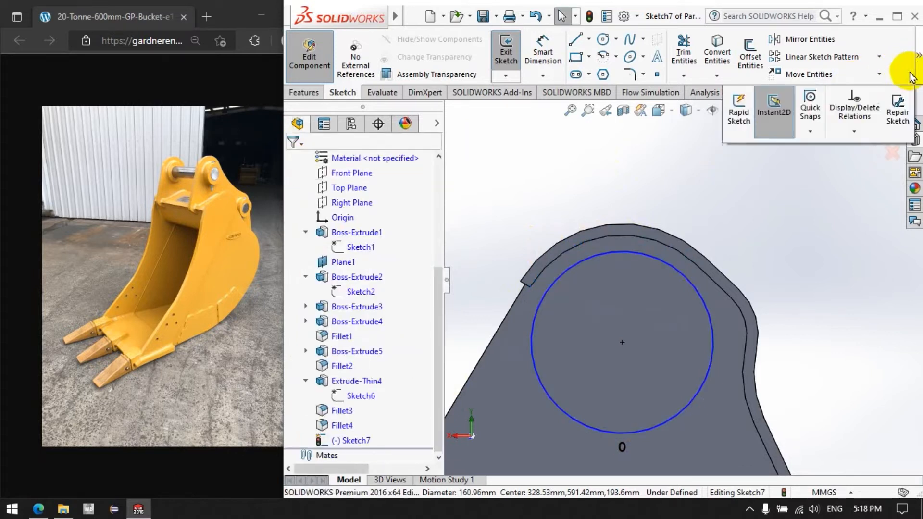
click(854, 131)
click(818, 163)
click(649, 241)
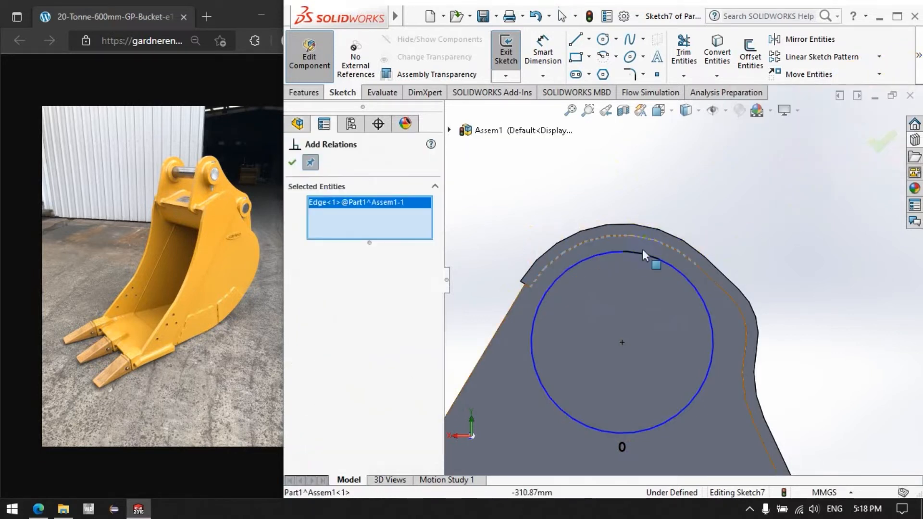
click(297, 412)
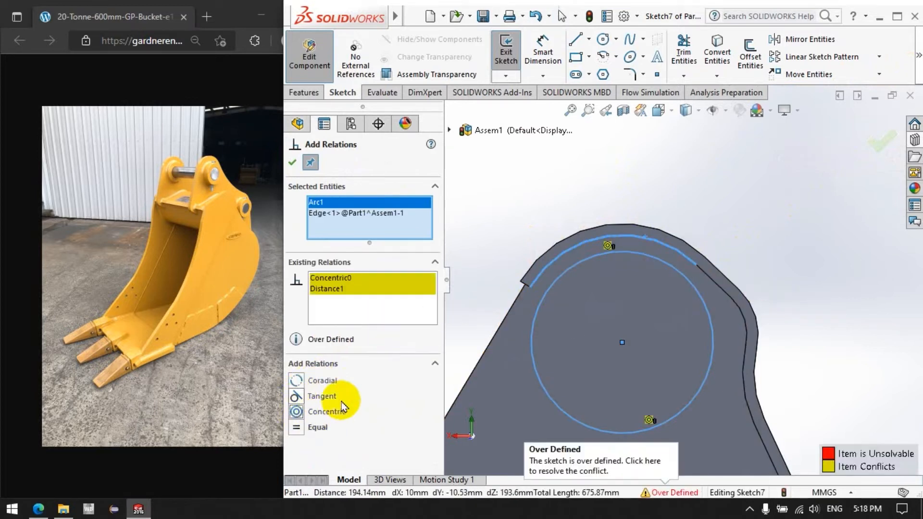
click(296, 397)
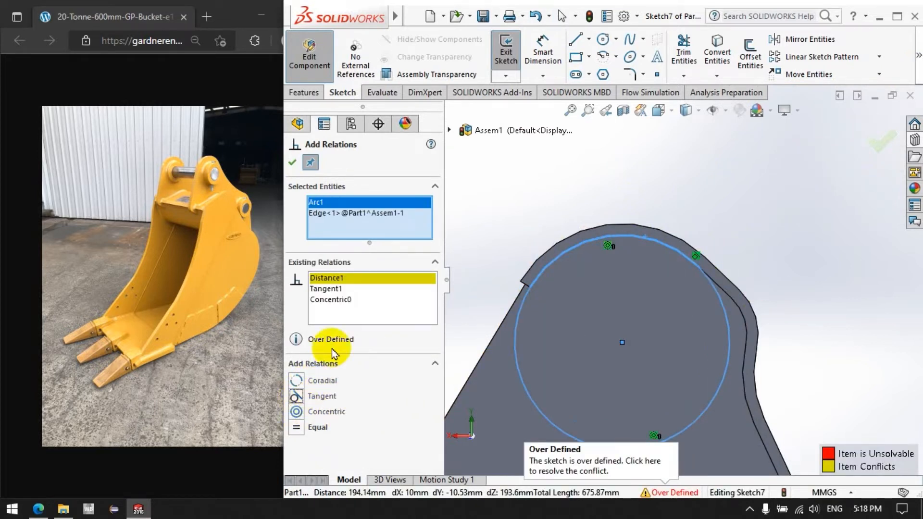
click(293, 162)
Exit the sketch and extrude the circle as a boss with the Through All end condition
scroll(579, 229, up, 5)
middle_drag(579, 228, 640, 278)
click(504, 48)
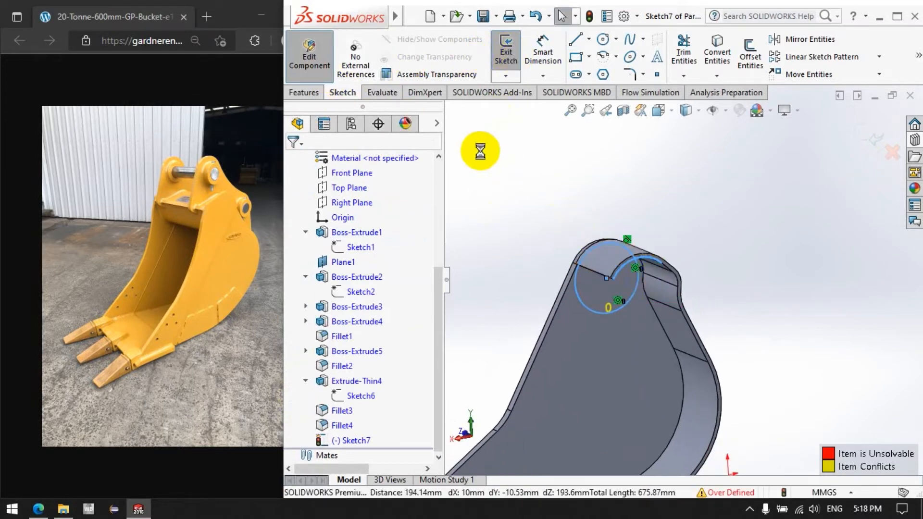
click(416, 116)
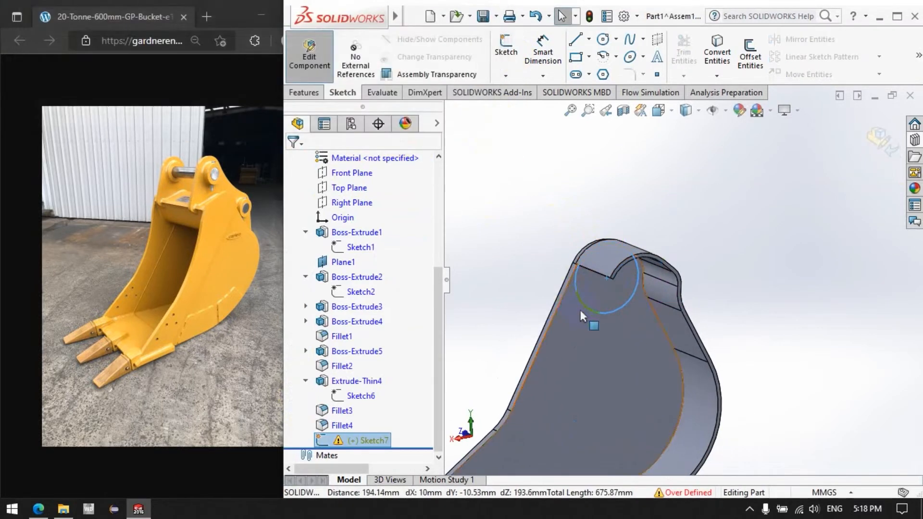
click(511, 54)
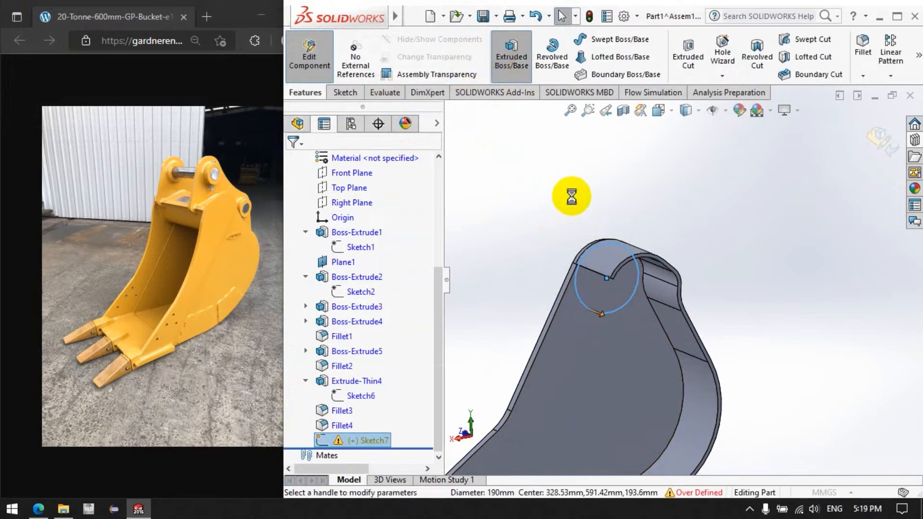
click(351, 244)
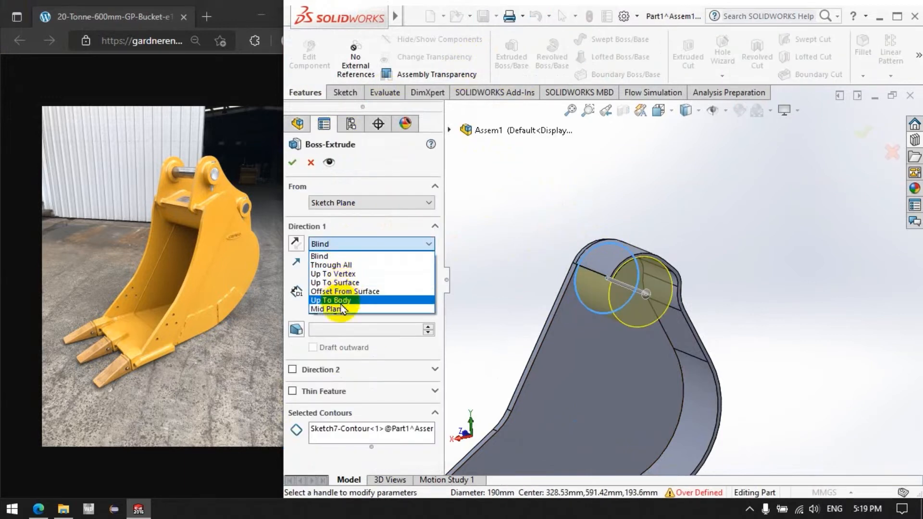
click(332, 265)
click(292, 162)
Fillet the lengthwise edge where the extruded cylinder meets the shell with a 50 mm radius
middle_drag(567, 226, 686, 193)
scroll(640, 275, down, 3)
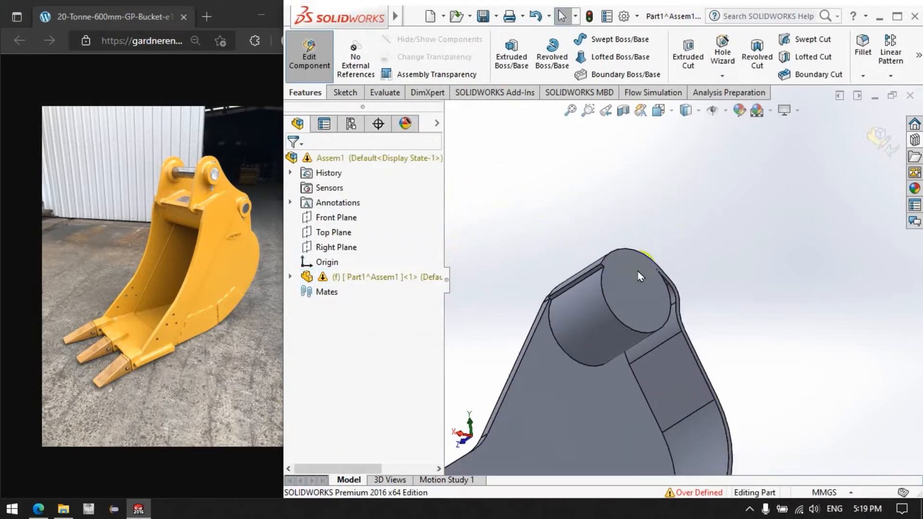
scroll(569, 290, down, 1)
middle_click(570, 292)
middle_drag(571, 292, 607, 169)
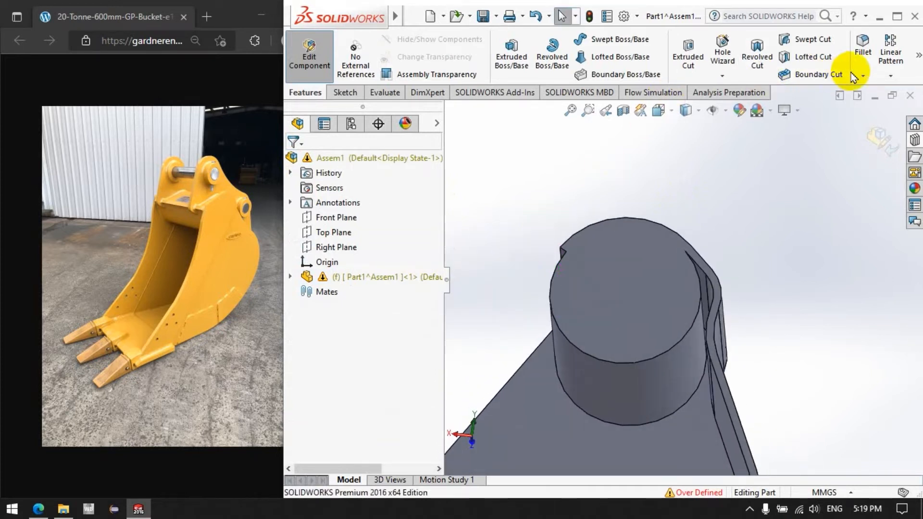
scroll(714, 262, down, 5)
middle_drag(646, 298, 740, 312)
click(741, 326)
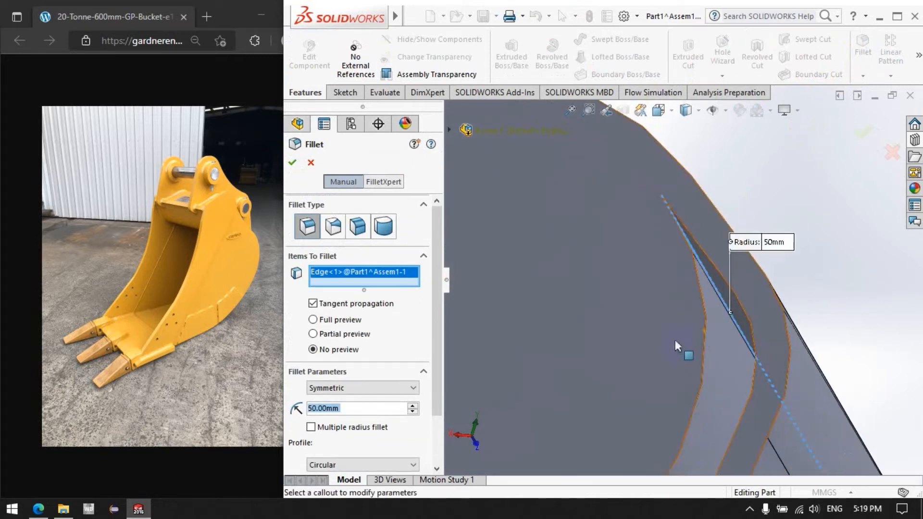
scroll(674, 346, up, 4)
click(293, 163)
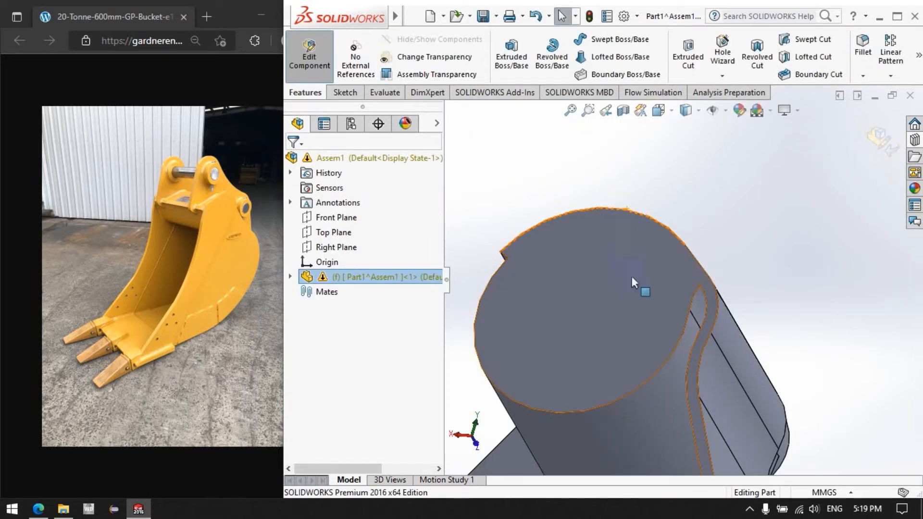
Create a reference plane from the side plate's outer face with a flipped offset of 100 mm towards the cylinder
scroll(646, 291, up, 5)
middle_drag(681, 361, 611, 393)
middle_drag(540, 243, 616, 320)
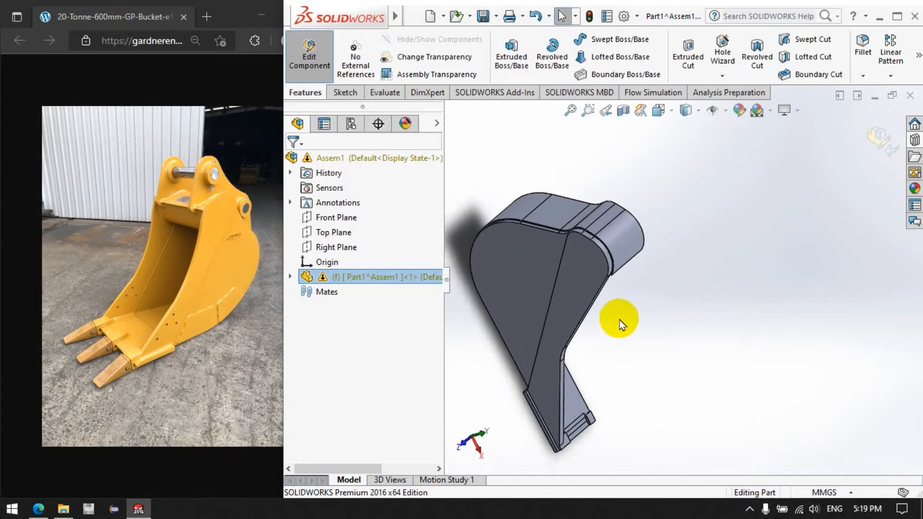
scroll(620, 325, up, 3)
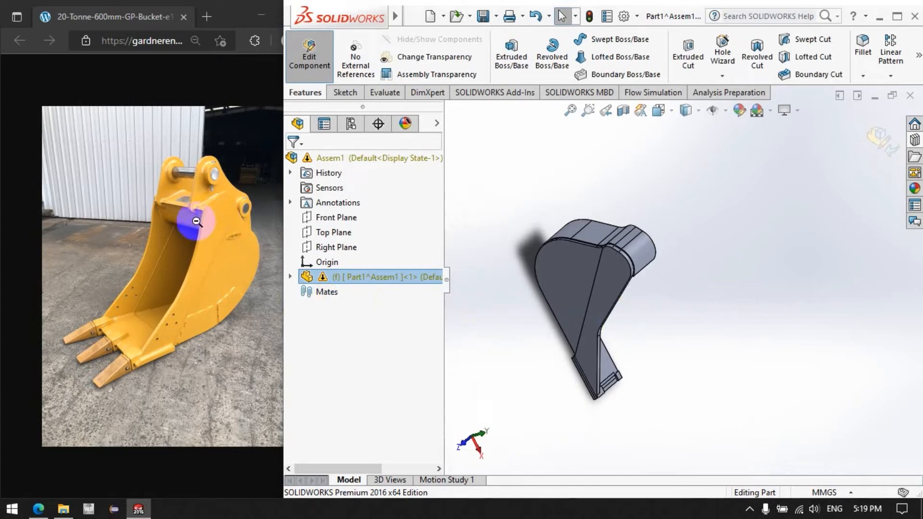
middle_drag(556, 316, 622, 264)
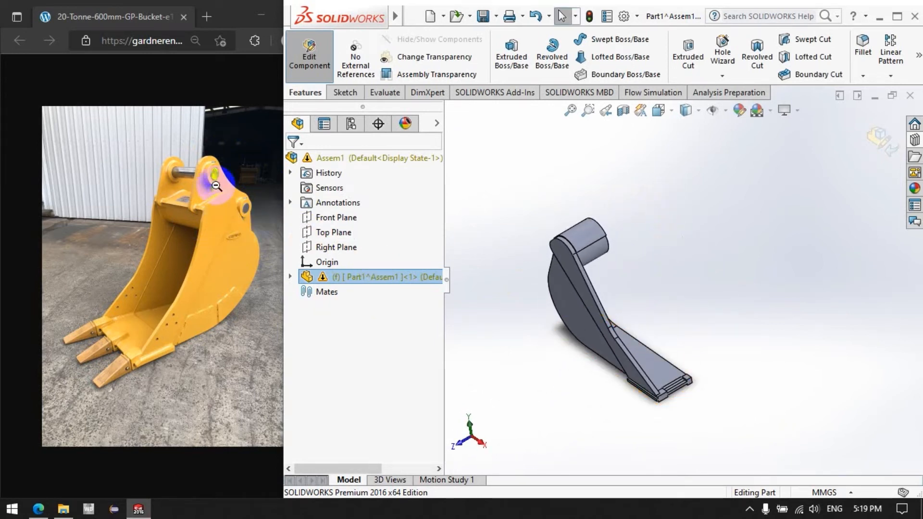
scroll(582, 220, down, 3)
click(677, 200)
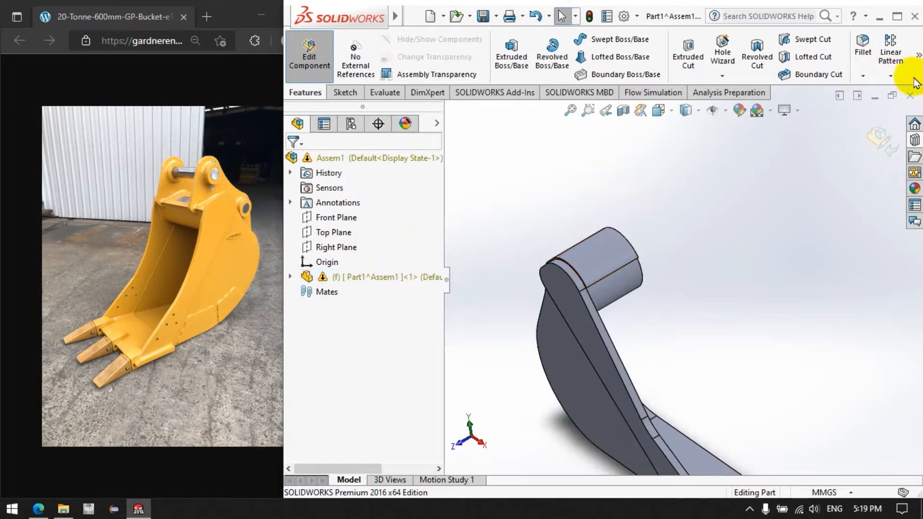
click(919, 54)
click(762, 125)
click(772, 144)
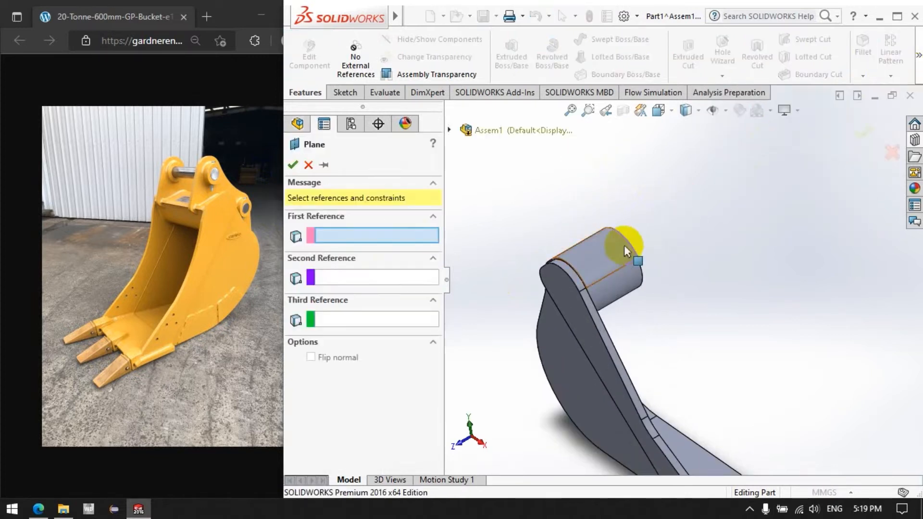
click(564, 291)
click(311, 350)
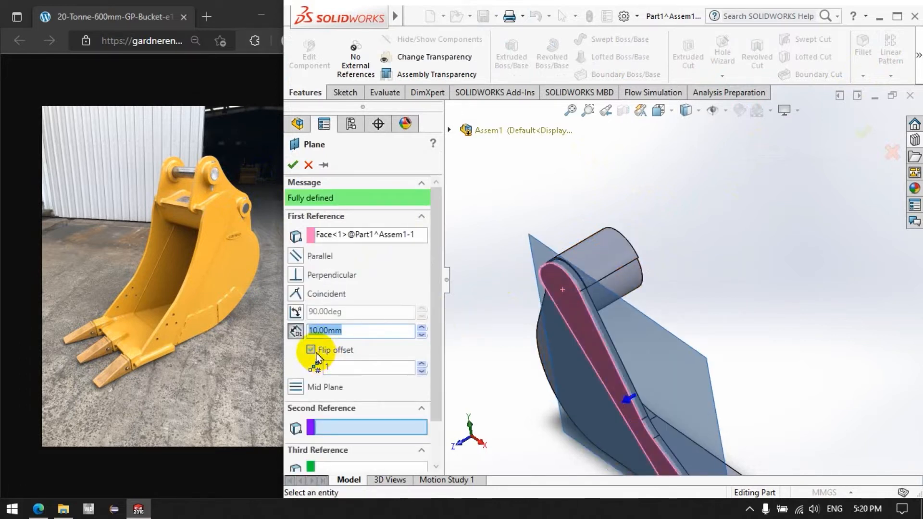
click(421, 327)
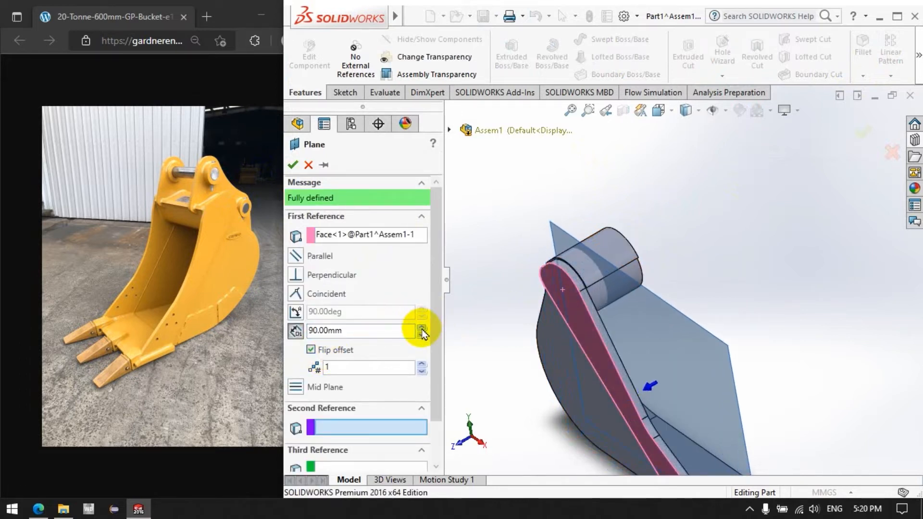
click(422, 328)
click(293, 164)
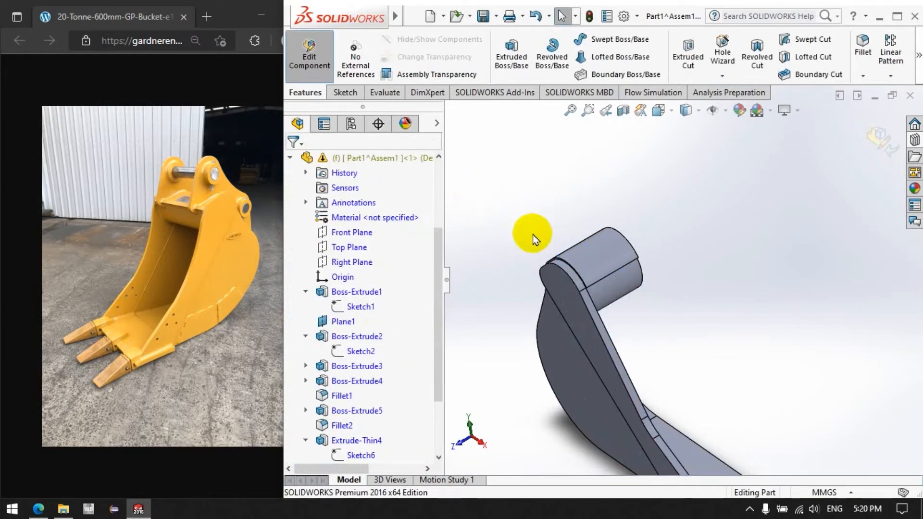
Reopen the cylinder's circle sketch, delete the 0 mm distance dimension, and rebuild the part
scroll(360, 403, down, 2)
click(354, 442)
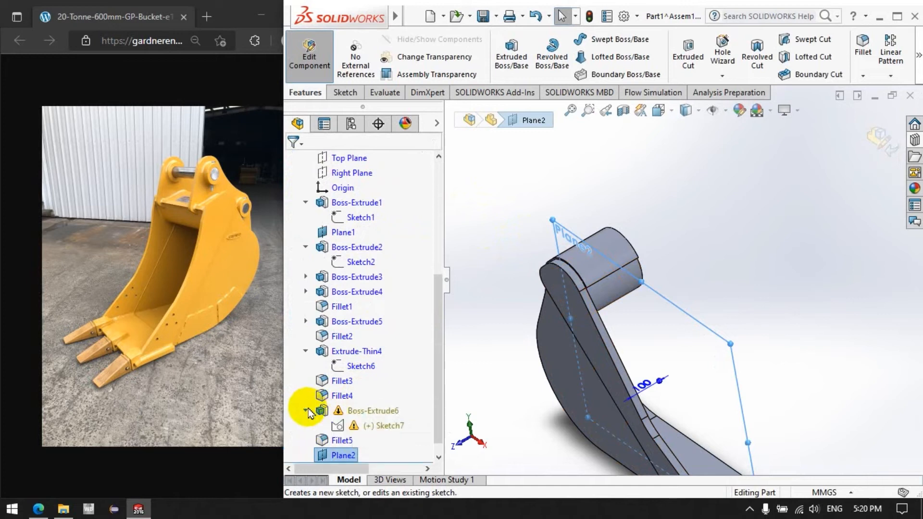
click(359, 412)
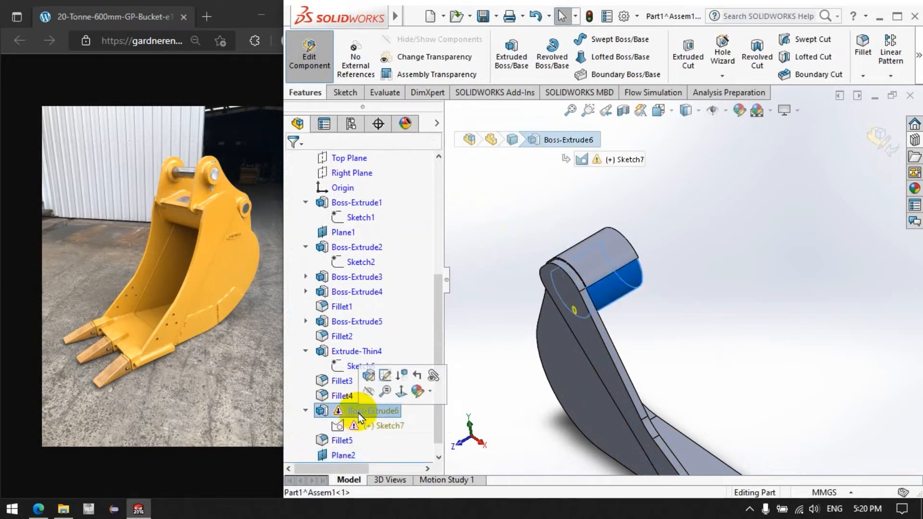
click(367, 425)
click(366, 388)
scroll(562, 331, down, 4)
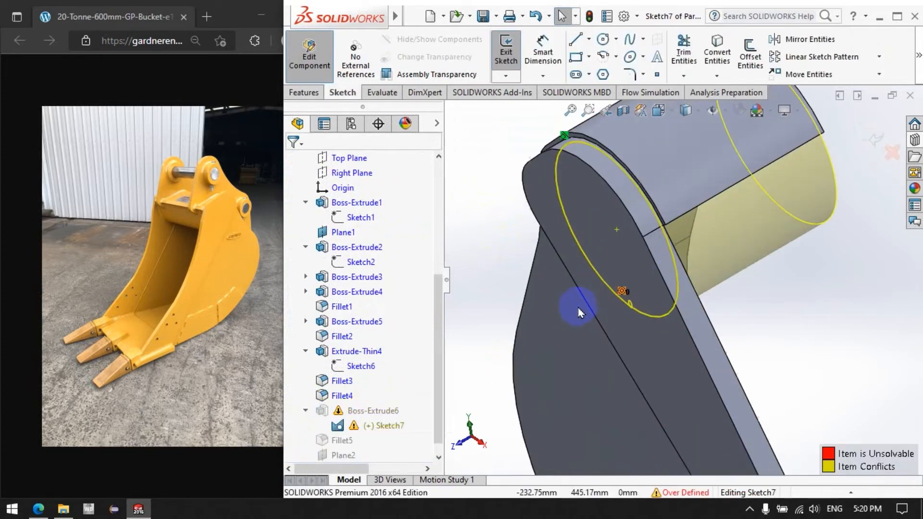
right_click(636, 306)
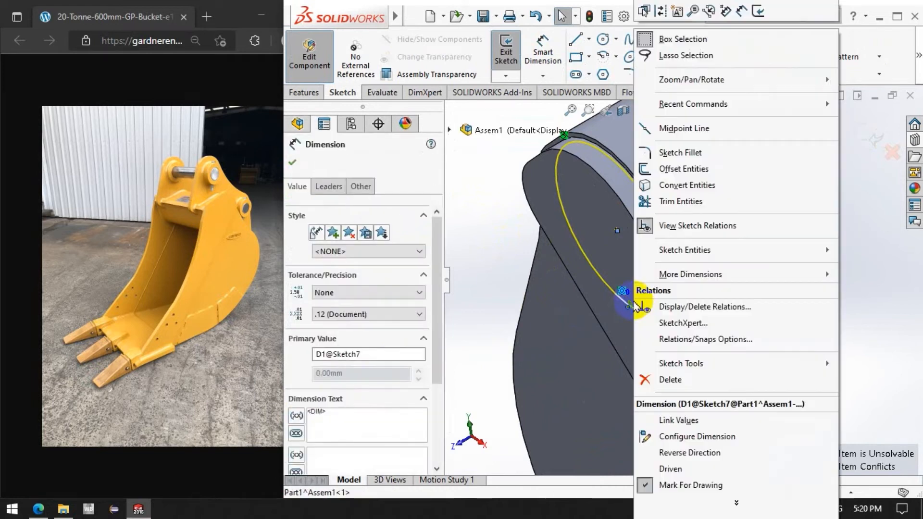
click(667, 381)
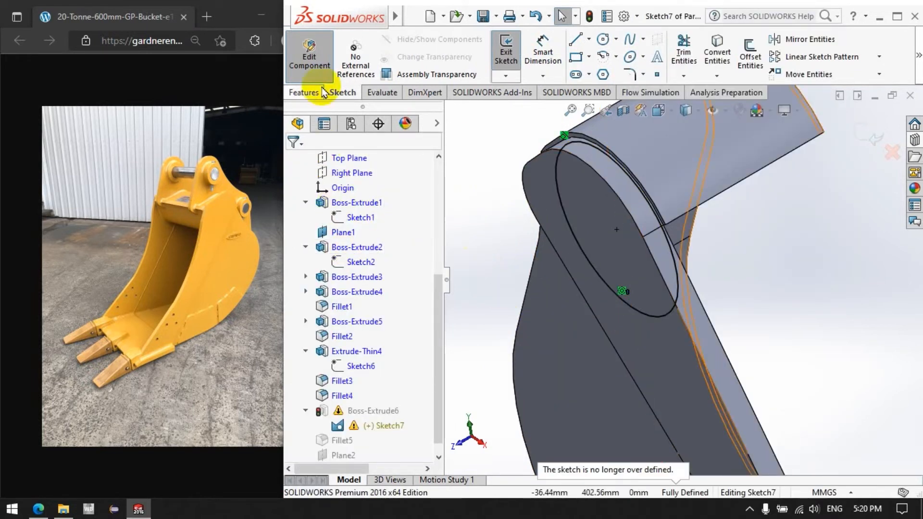
click(589, 16)
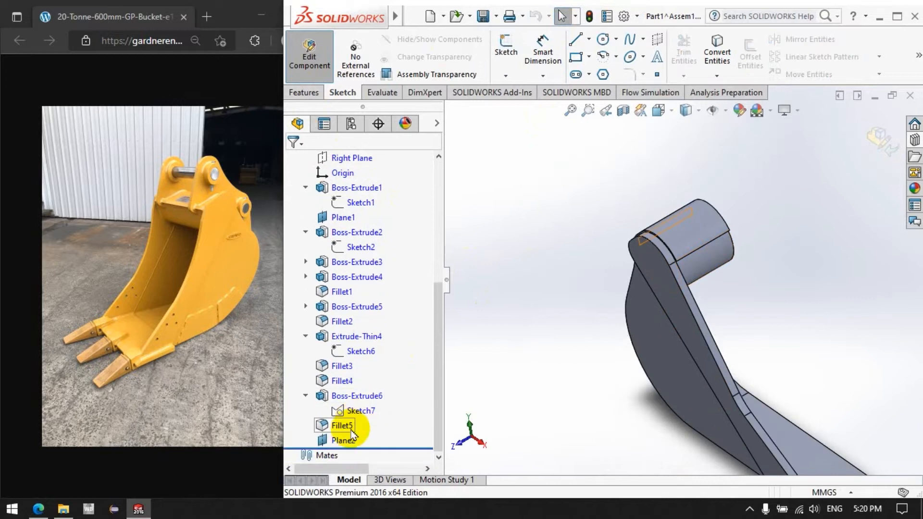
Start a new sketch on the 100 mm offset plane and view it face-on from the cylinder side
click(342, 440)
click(311, 95)
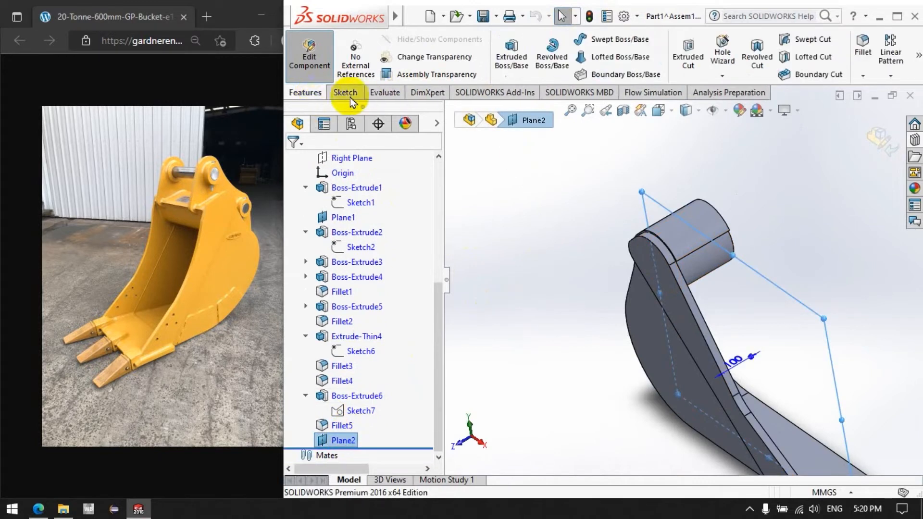
click(522, 64)
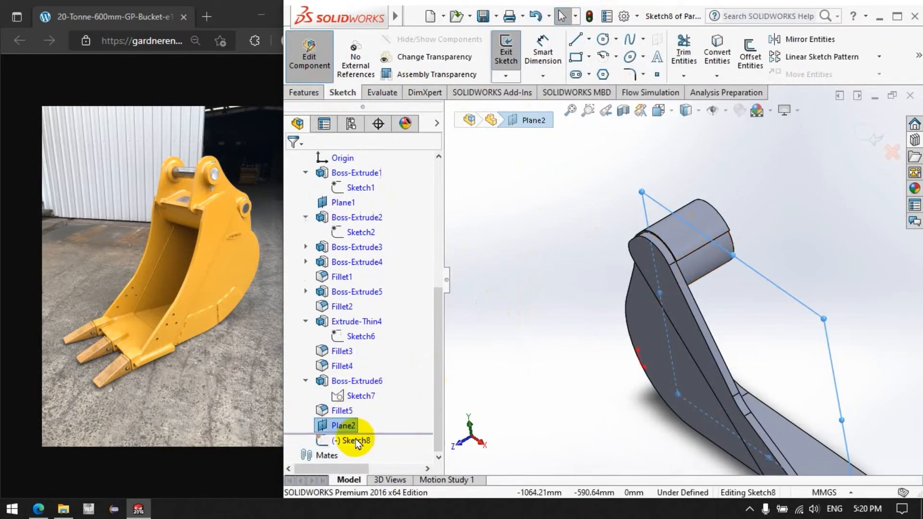
right_click(356, 442)
click(386, 281)
scroll(547, 299, up, 6)
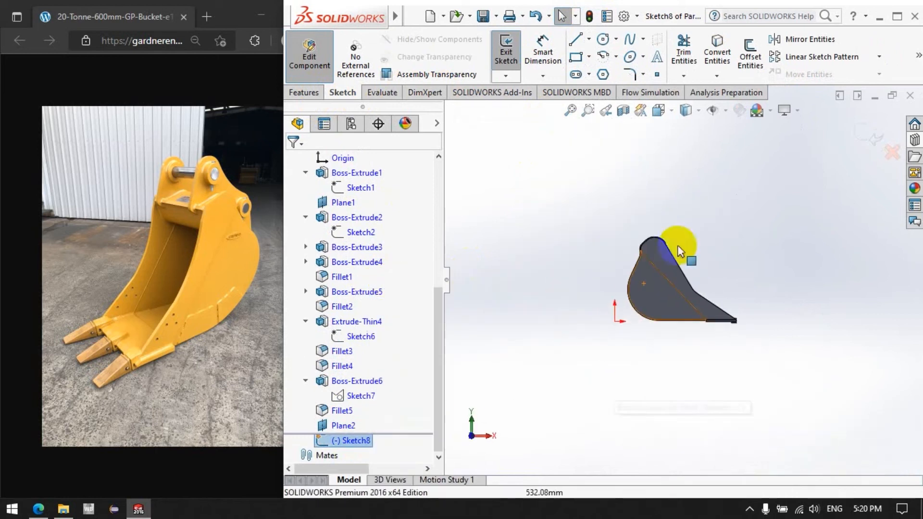
scroll(690, 235, down, 4)
scroll(635, 277, down, 2)
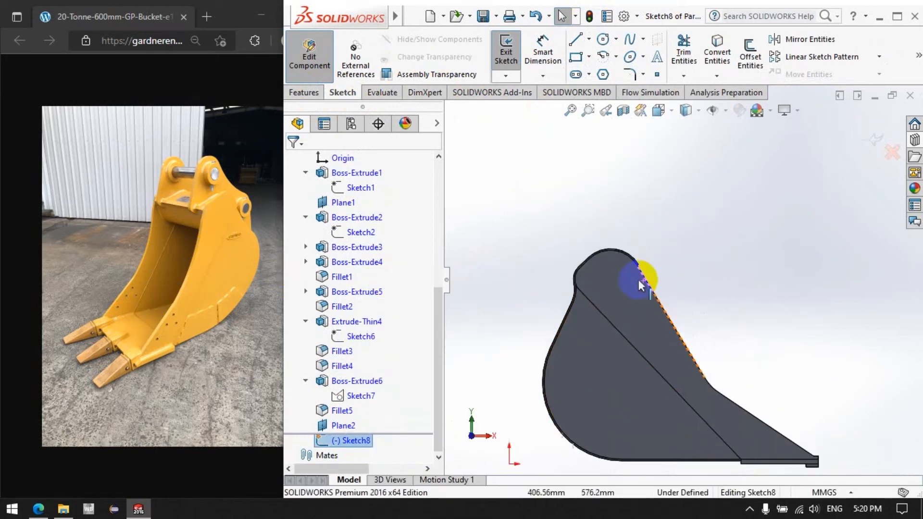
right_click(349, 441)
click(360, 277)
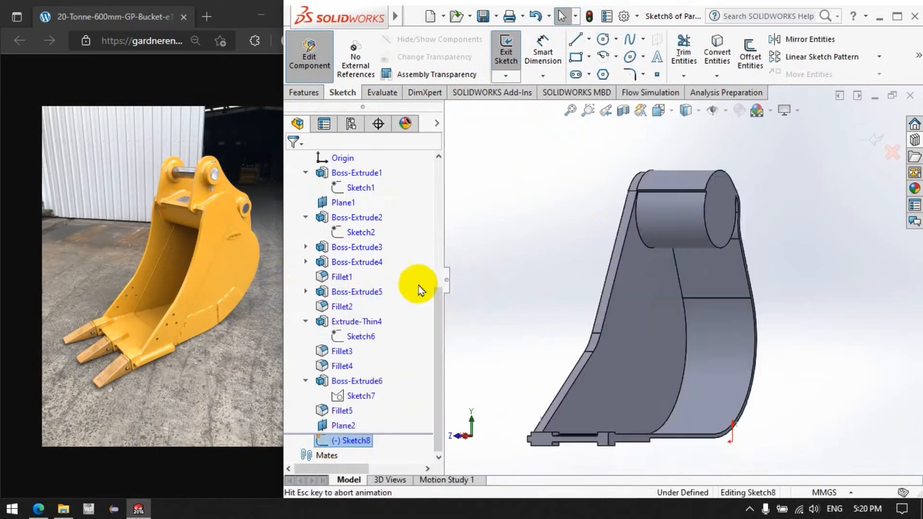
scroll(650, 294, down, 5)
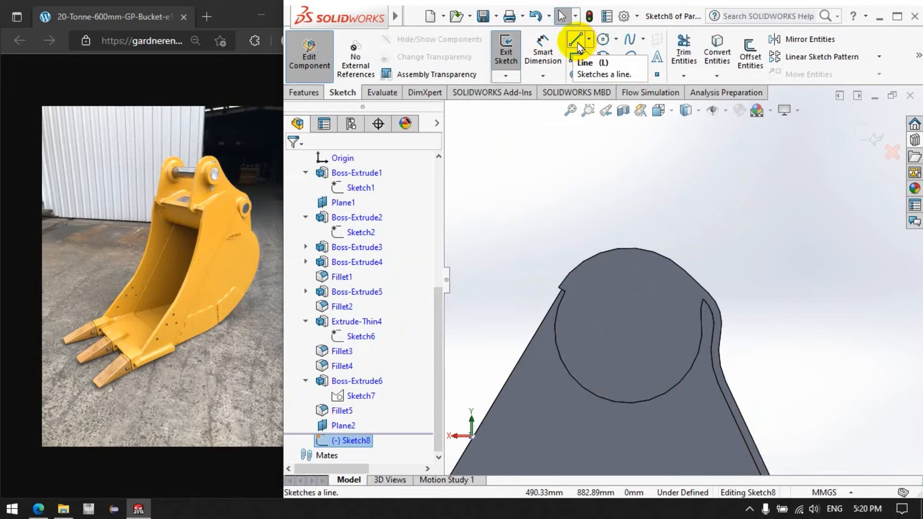
Sketch a circle above the cylinder, centred at about X 300 mm, Y 813 mm
click(604, 41)
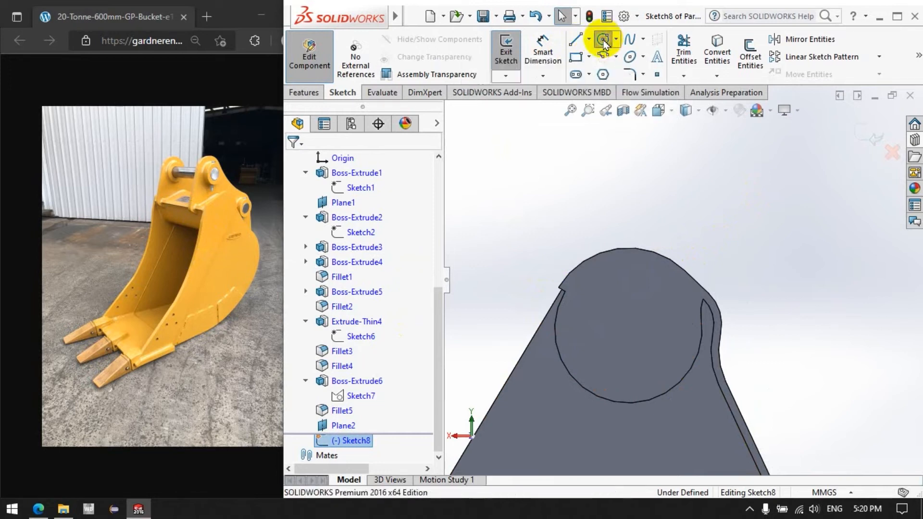
click(651, 158)
click(678, 175)
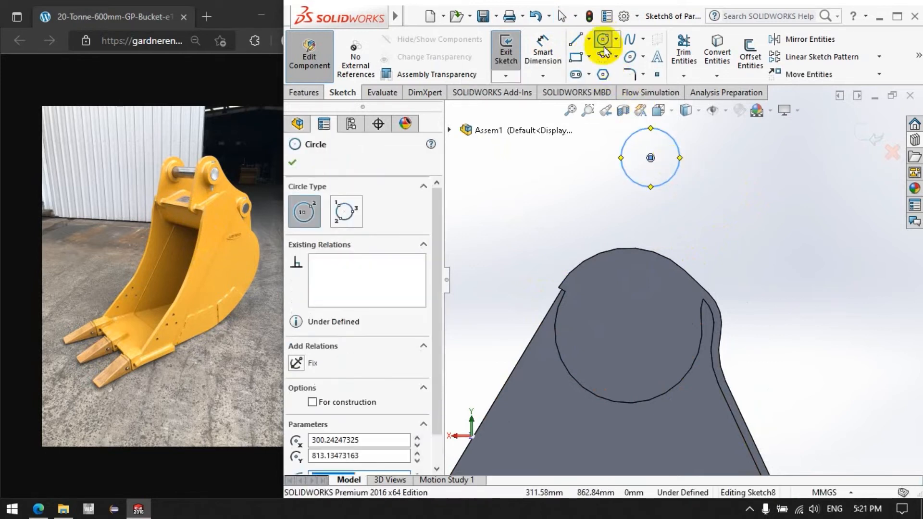
Sketch a circle about 147 mm in diameter above the plate's rounded top and another about 85 mm beside its rear edge
click(604, 41)
drag(648, 163, 634, 158)
click(732, 207)
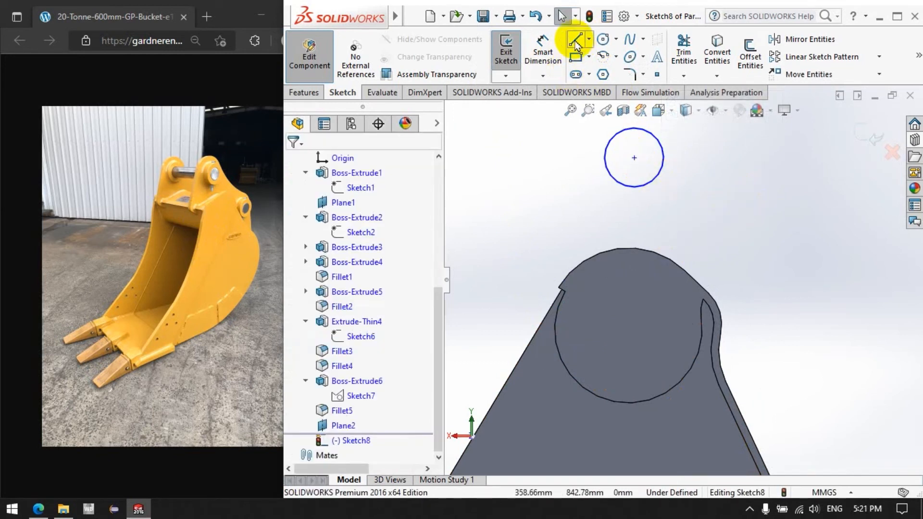
click(603, 40)
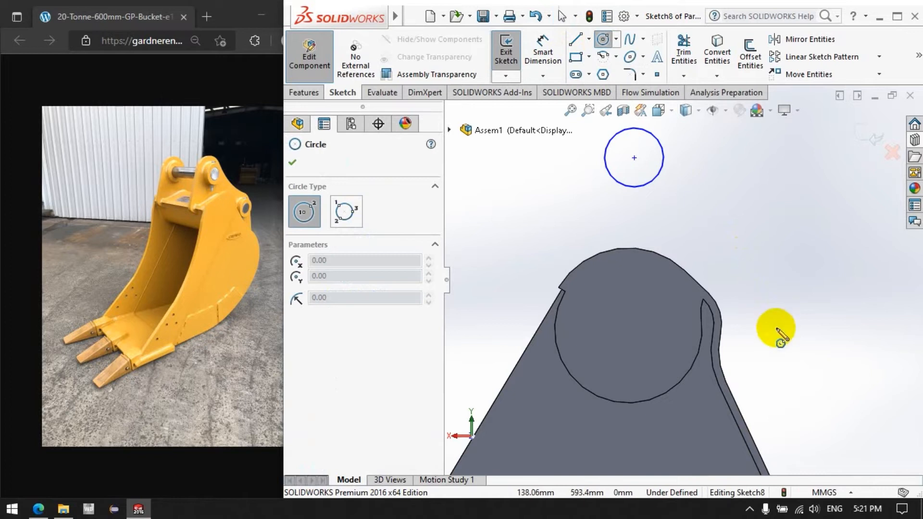
drag(766, 316, 785, 345)
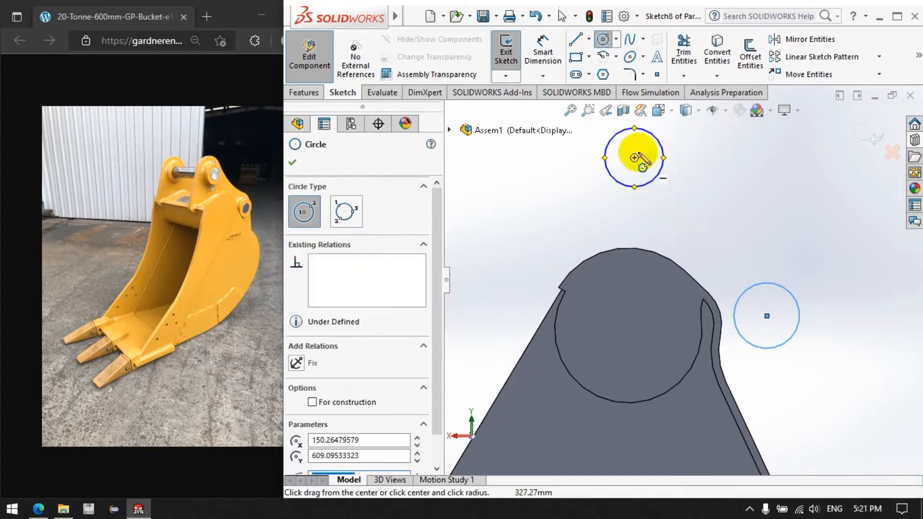
click(603, 39)
drag(655, 204, 663, 208)
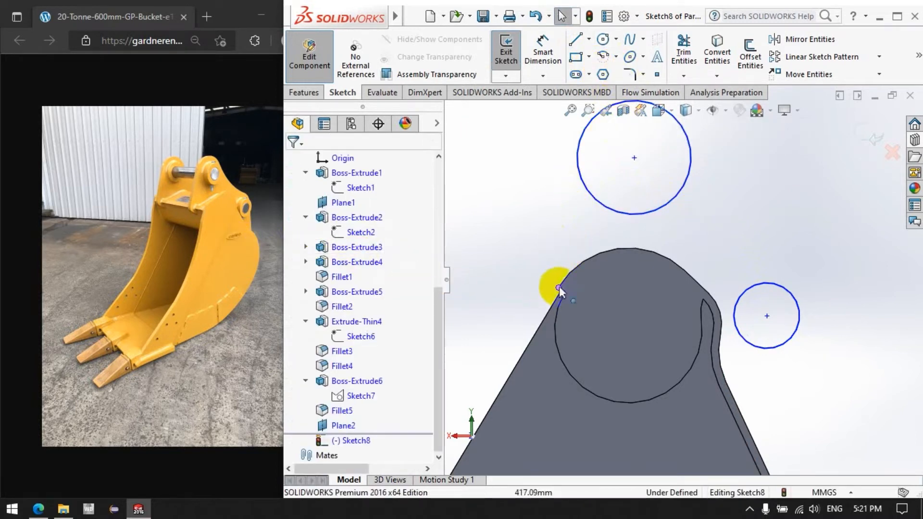
Draw a line from the front side of the large circle down to the notched corner at the plate's front edge
click(576, 39)
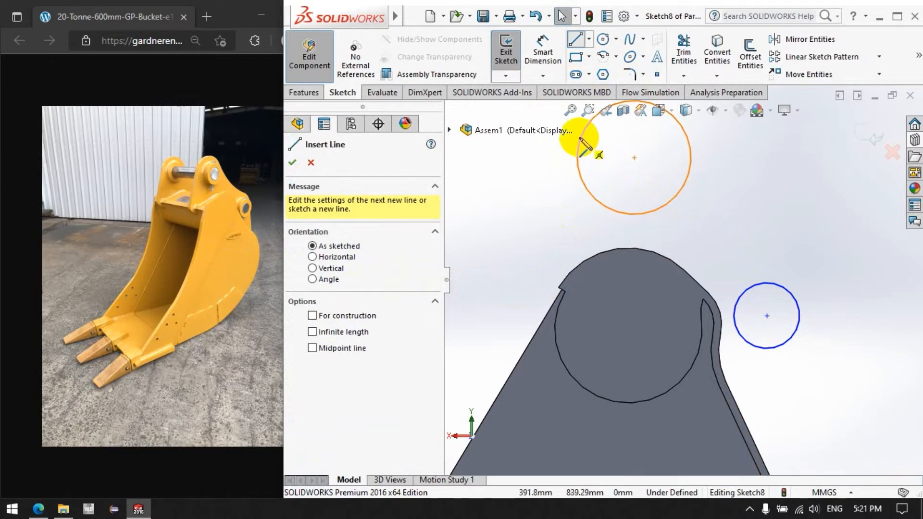
click(577, 158)
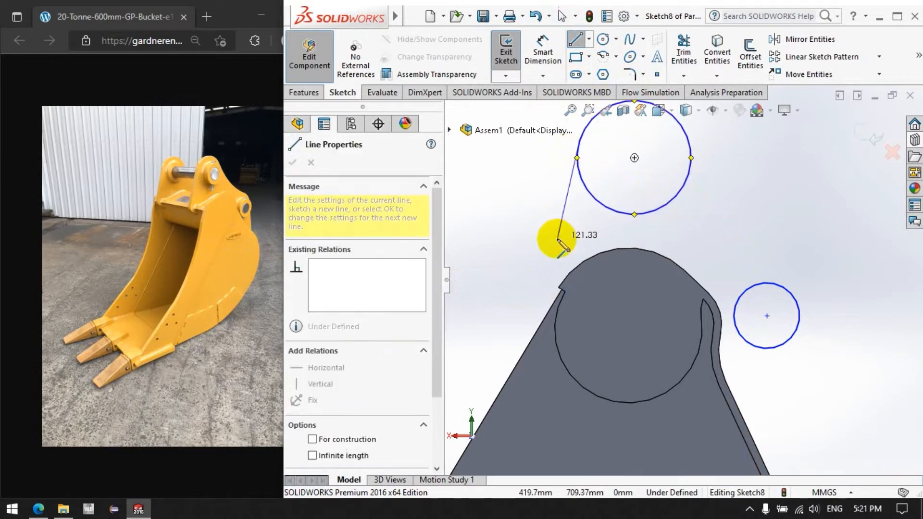
click(559, 287)
key(Escape)
Draw a line about 187 mm long from the outer side of the small circle down to the plate's rear edge
click(574, 38)
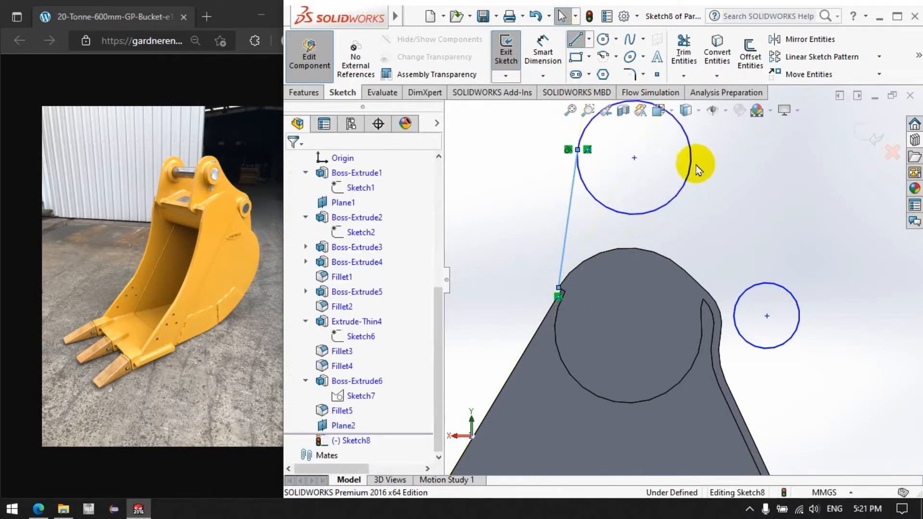
key(l)
click(797, 331)
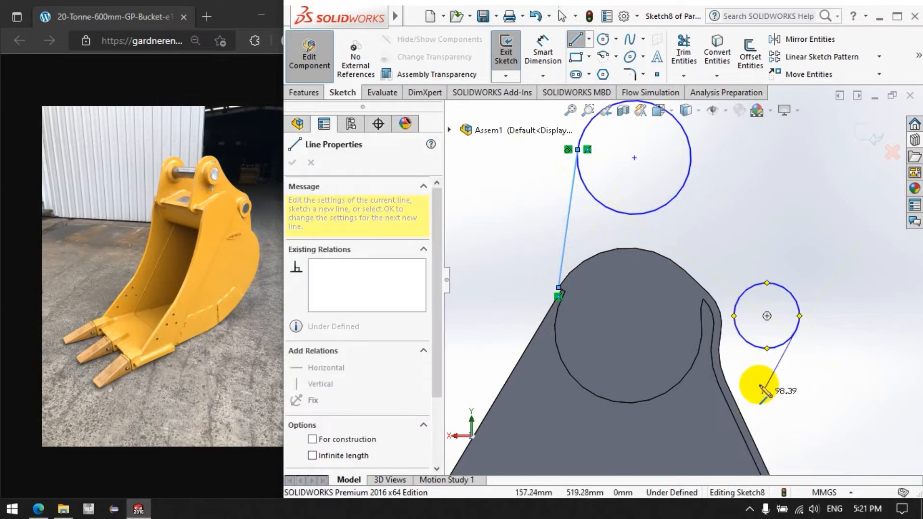
scroll(760, 392, up, 3)
scroll(753, 401, down, 2)
click(695, 343)
scroll(752, 289, up, 3)
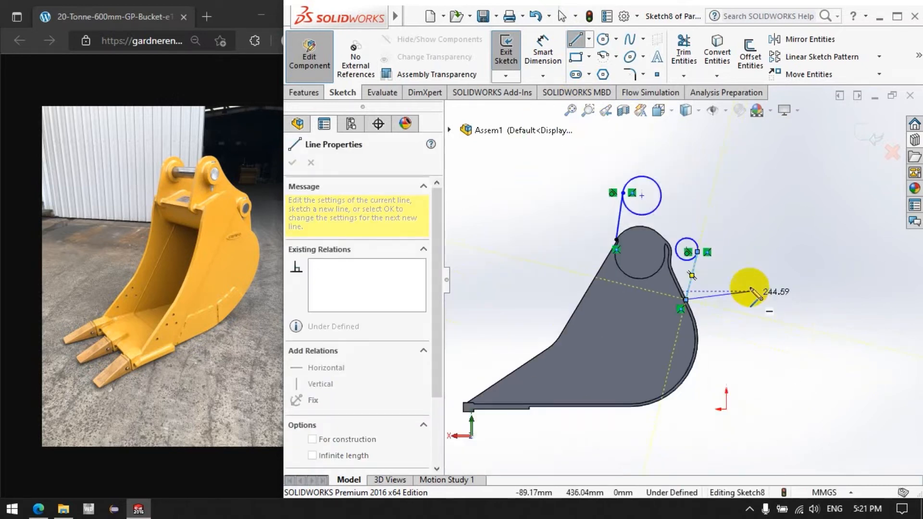
scroll(752, 289, down, 2)
Sketch an inward-curving three-point arc joining the rear side of the large circle to the top of the small circle
click(610, 63)
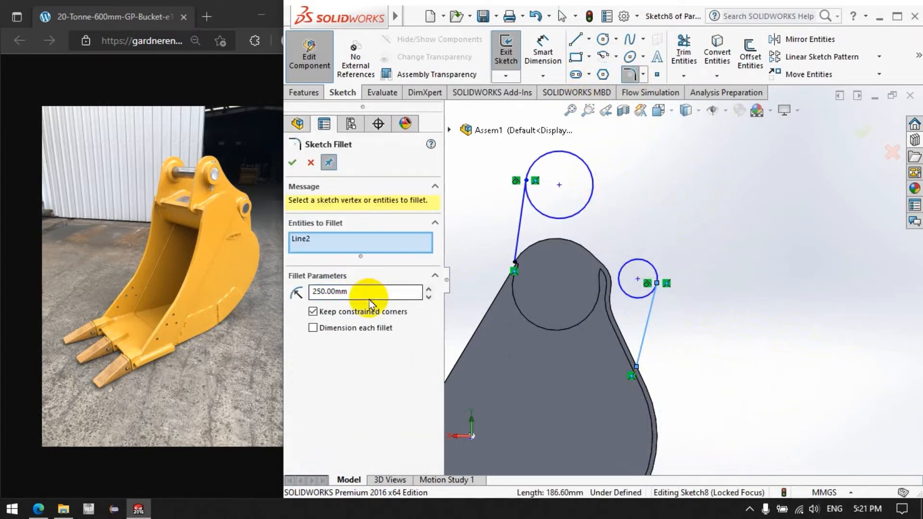
click(312, 163)
click(616, 57)
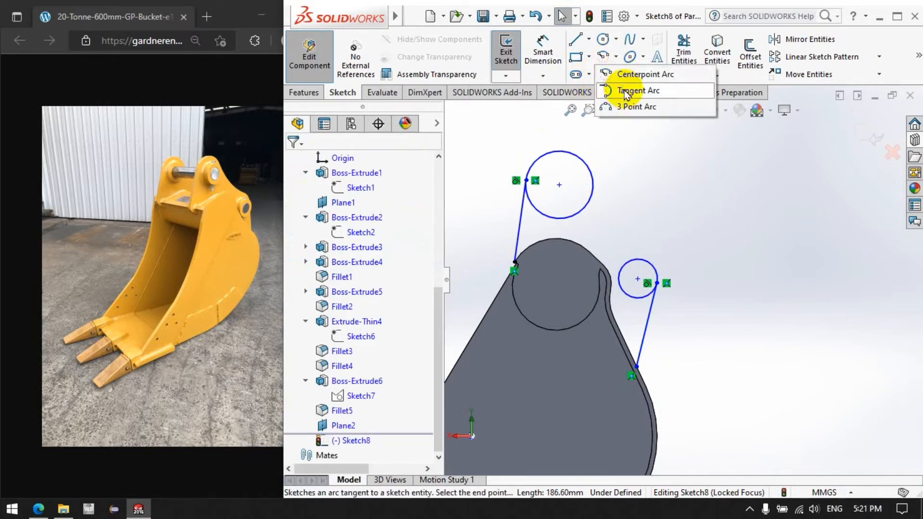
click(635, 76)
click(616, 57)
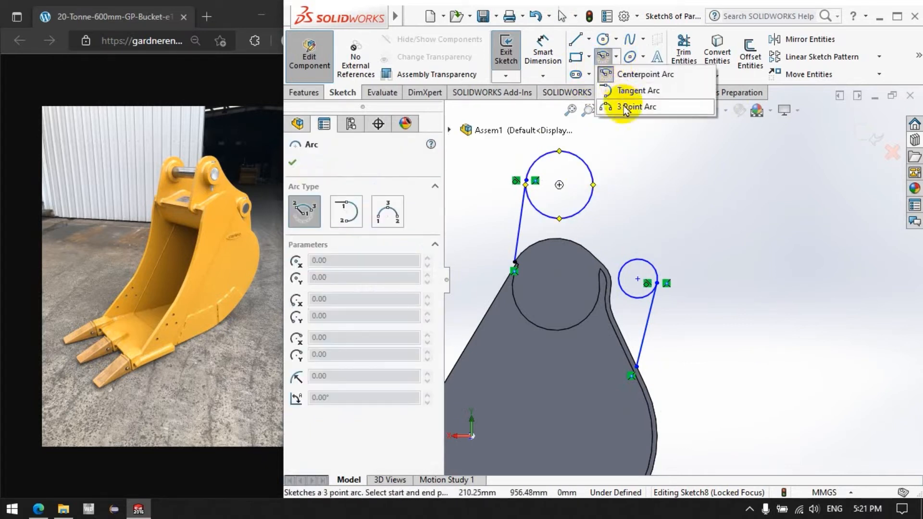
click(622, 109)
click(593, 190)
click(636, 260)
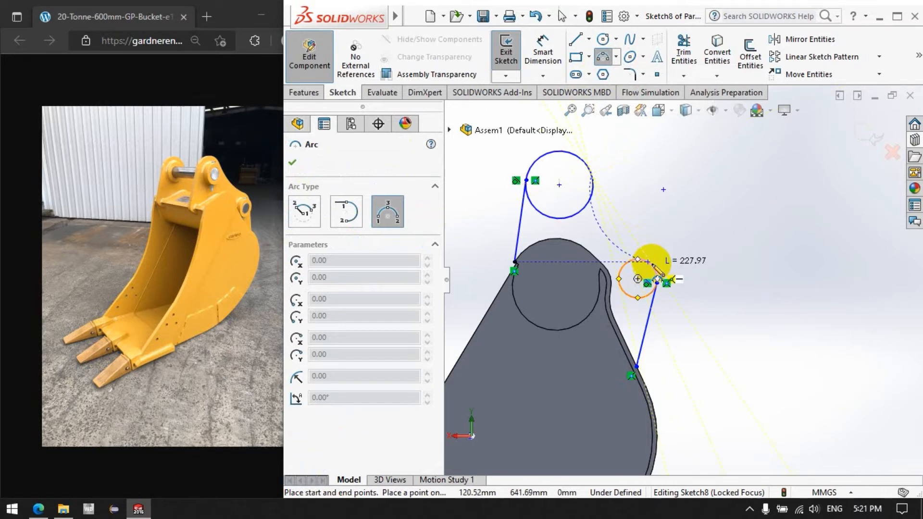
click(615, 236)
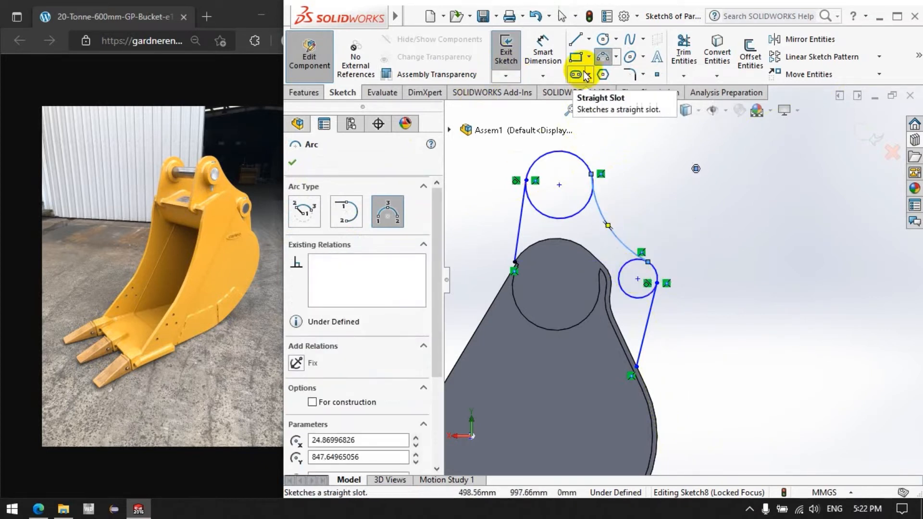
key(Escape)
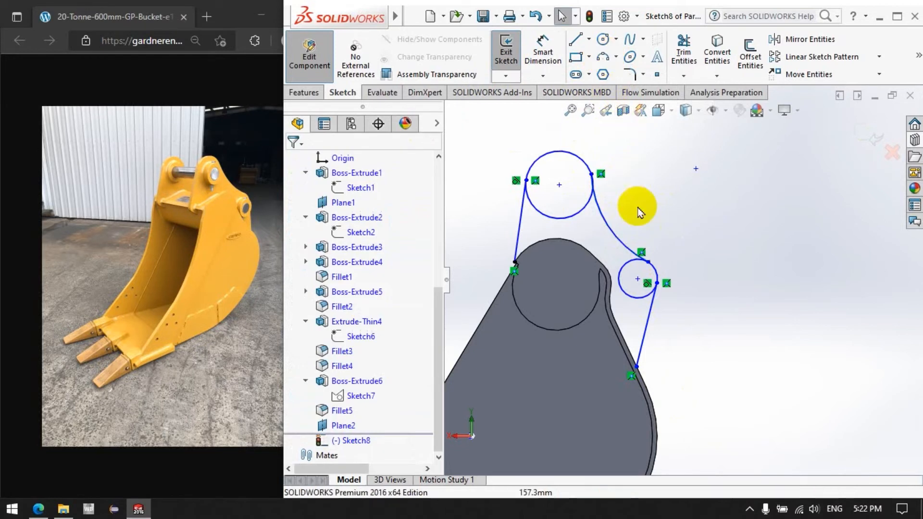
Make the connecting arc tangent to the large upper circle
click(919, 67)
click(838, 138)
click(837, 223)
click(592, 213)
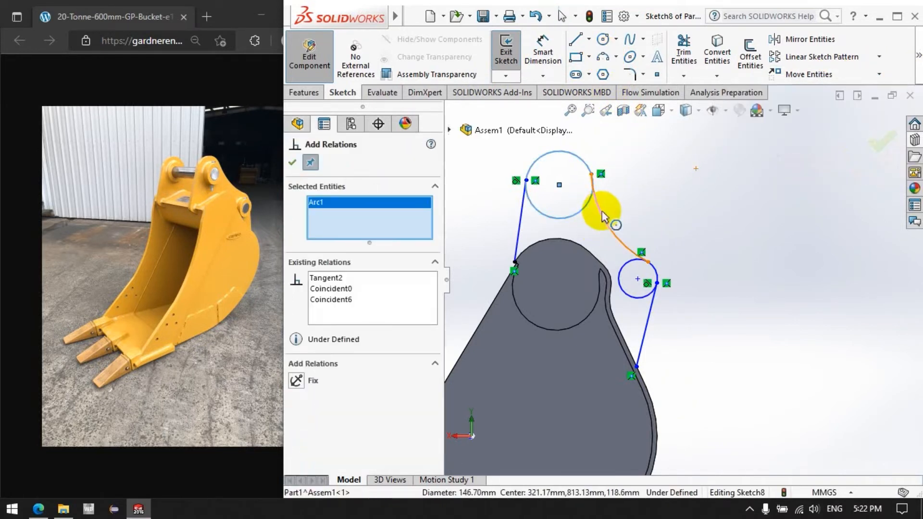
click(600, 206)
click(299, 403)
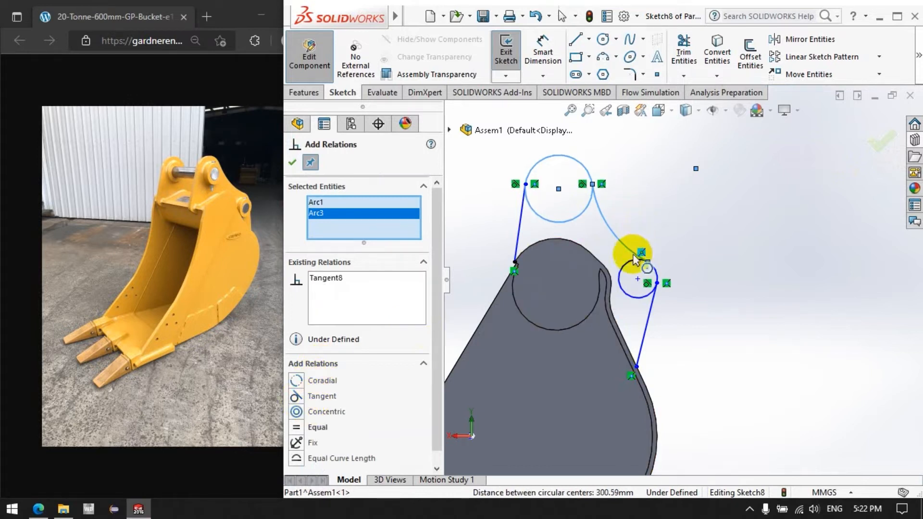
Make the connecting arc tangent to the small rear circle, starting from a cleared selection and clearing it again when done
right_click(361, 226)
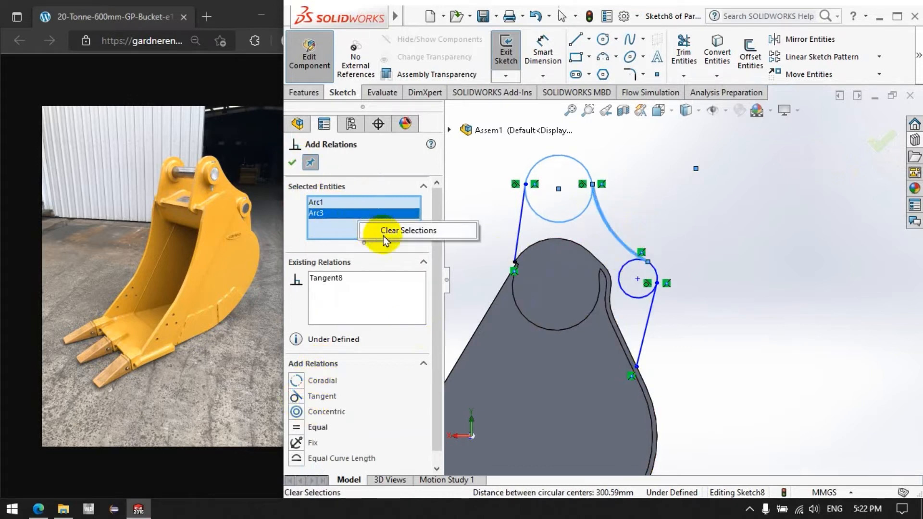
click(387, 233)
click(628, 264)
click(621, 246)
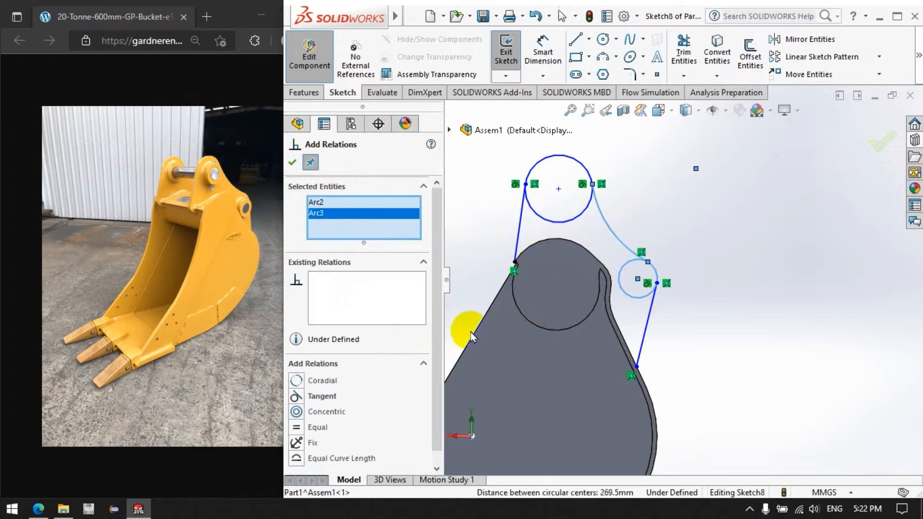
right_click(342, 232)
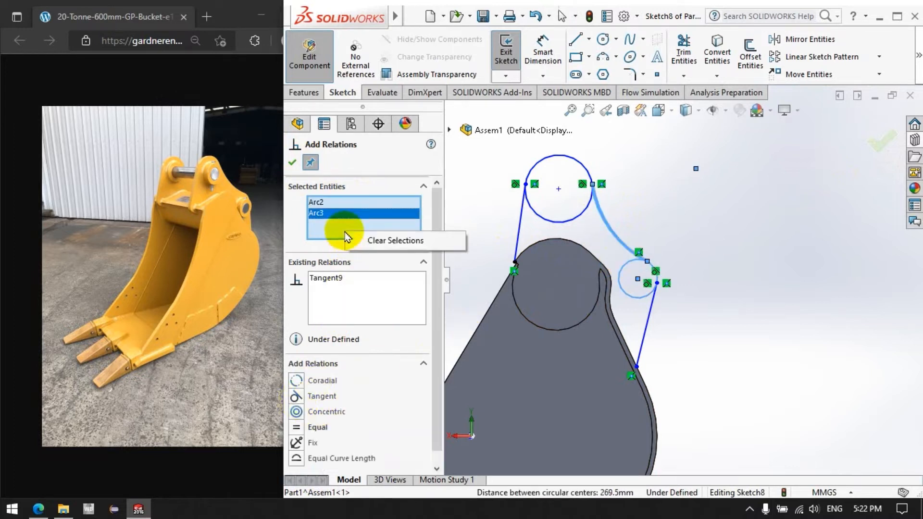
click(394, 239)
Dimension the angle between the front tangent line and the plate's sloping front edge, setting it to 150°
scroll(519, 262, down, 5)
scroll(512, 257, up, 5)
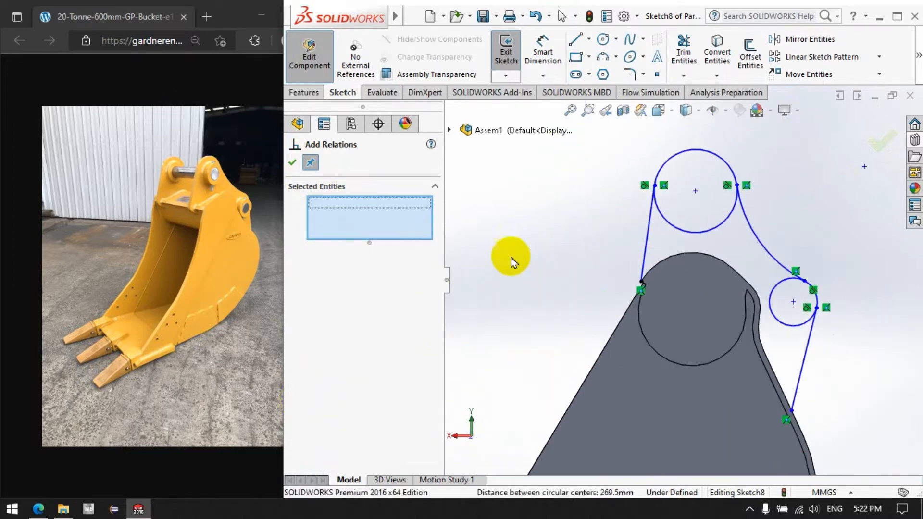
scroll(804, 395, down, 3)
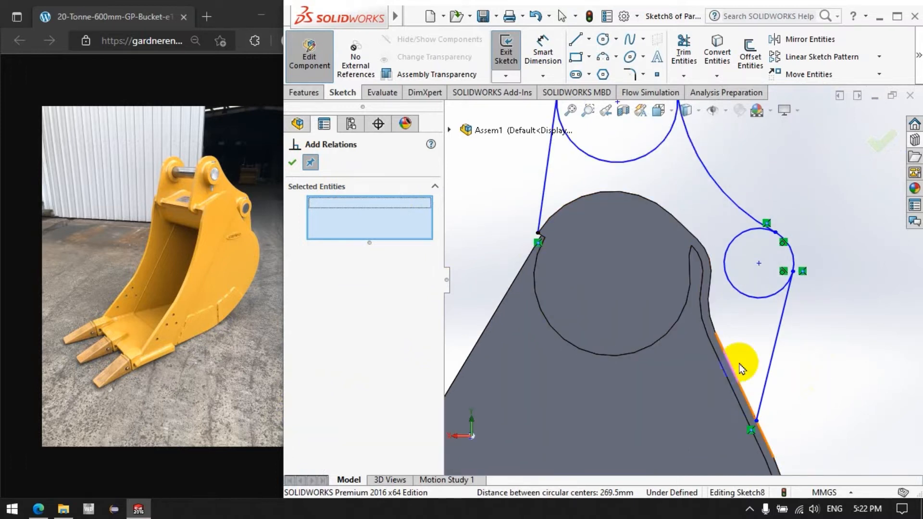
scroll(670, 206, up, 2)
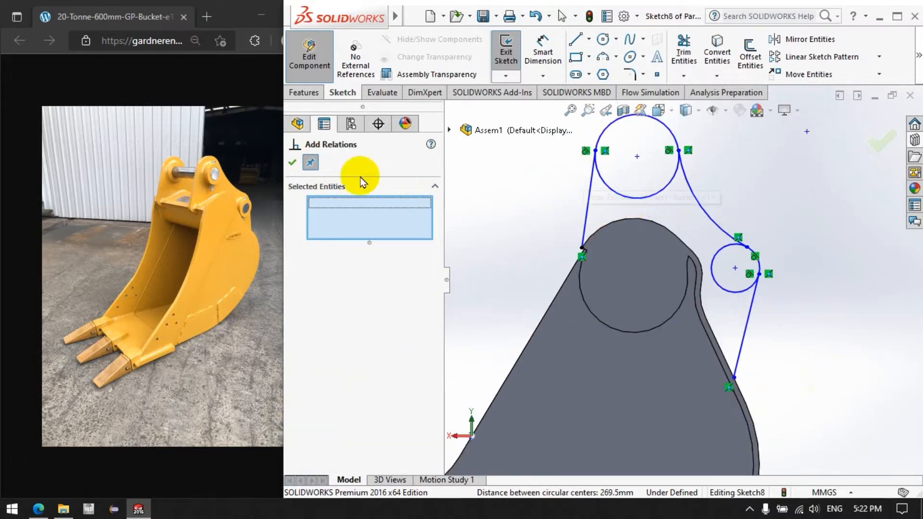
click(543, 52)
click(583, 248)
click(557, 293)
click(552, 310)
text(150)
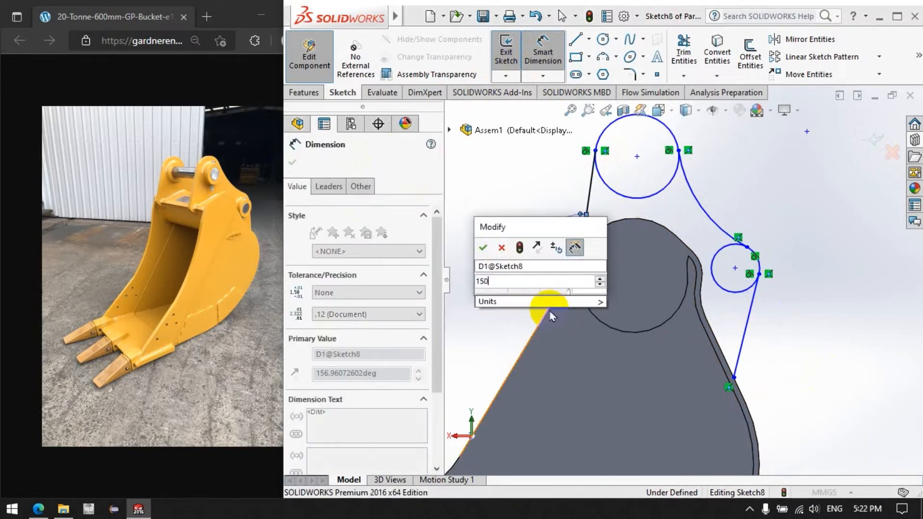
key(Return)
Try 165° for the angle between the front line and the plate's sloping edge, and undo the angle value changes
scroll(675, 276, up, 2)
scroll(685, 272, up, 2)
scroll(716, 273, down, 1)
scroll(593, 273, down, 1)
double_click(580, 273)
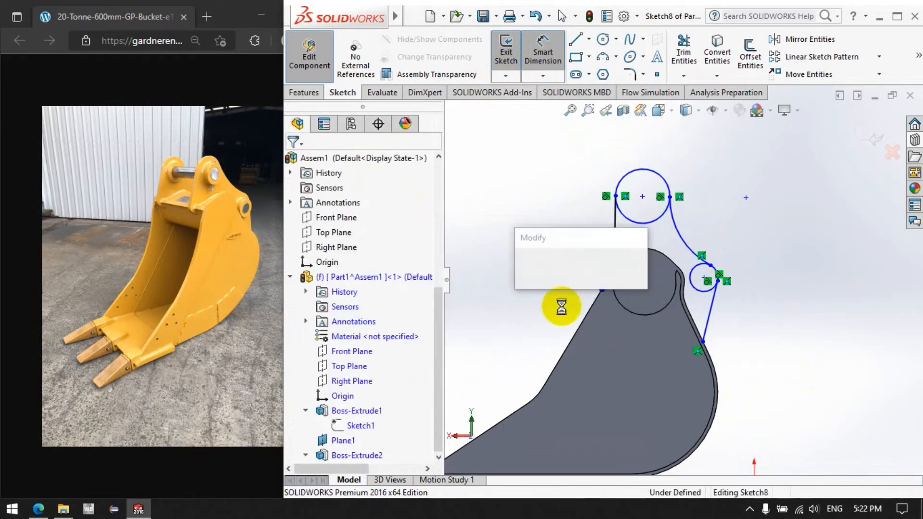
text(1)
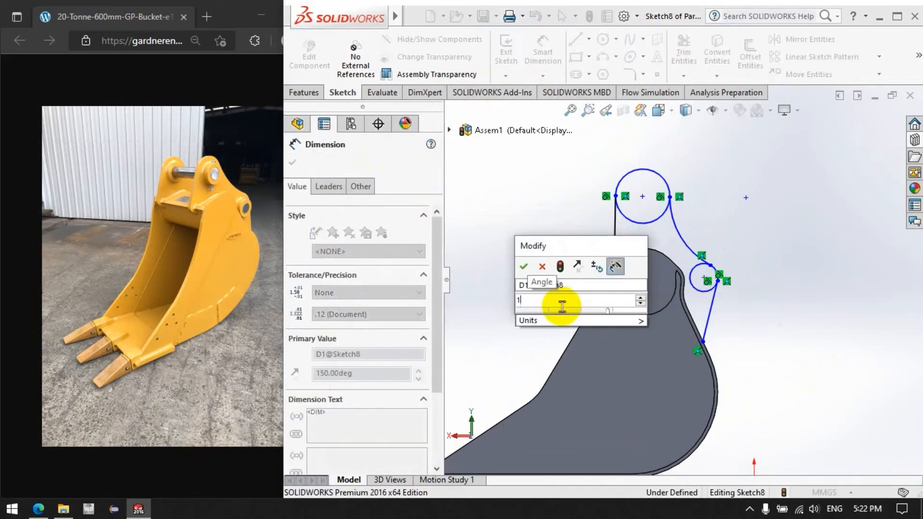
text(65)
key(Return)
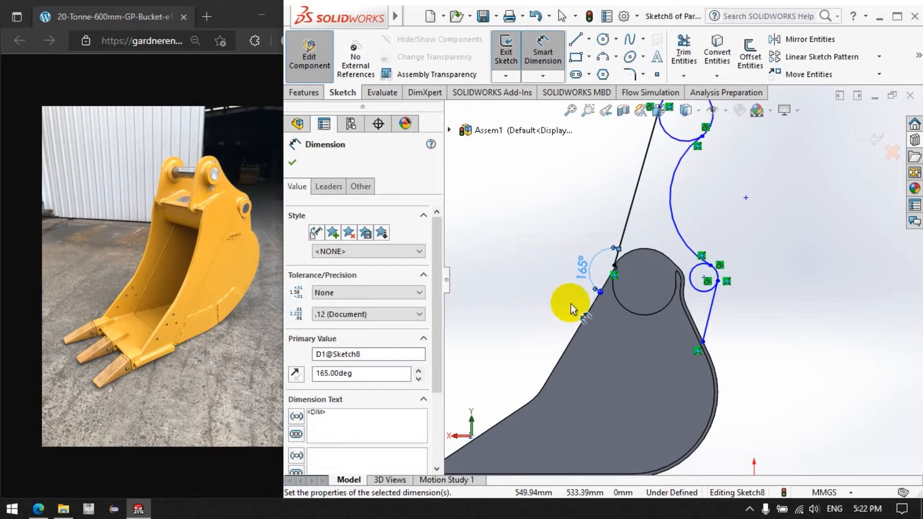
key(Escape)
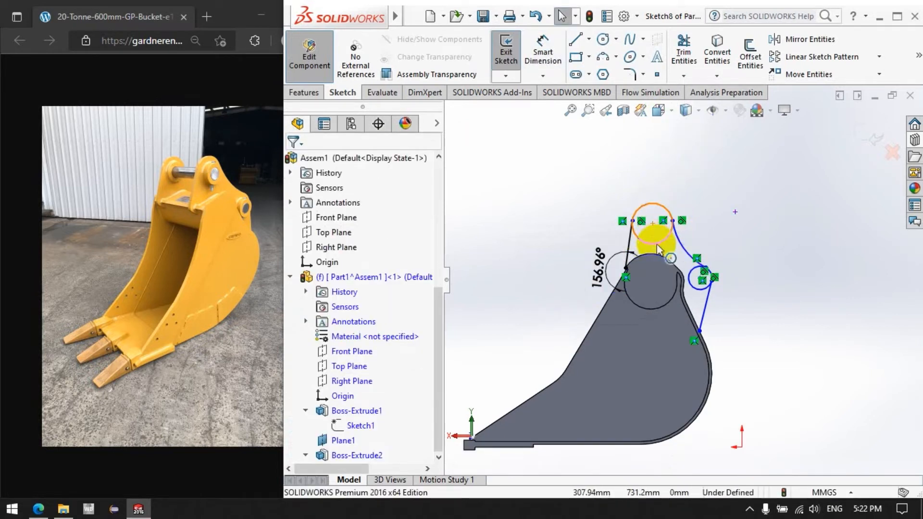
Dimension the large upper circle with a diameter of 150 mm
click(656, 244)
click(509, 164)
click(543, 54)
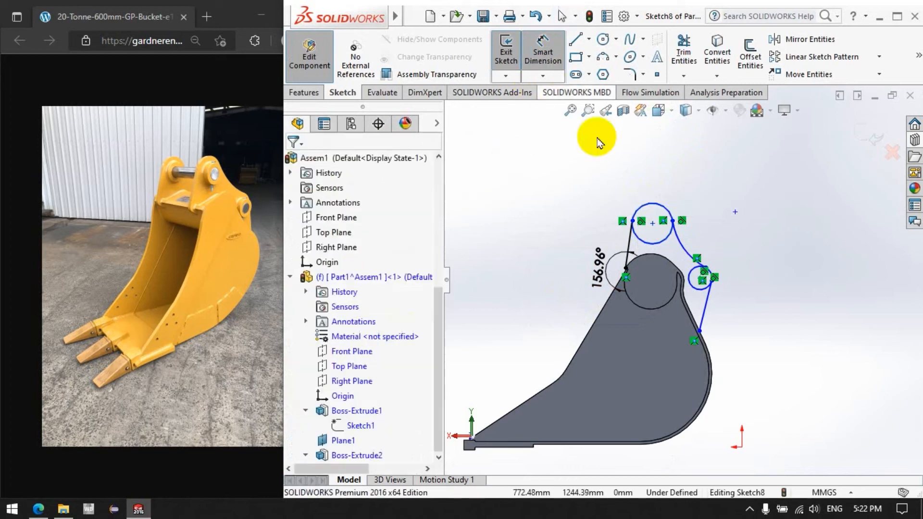
click(654, 206)
click(772, 222)
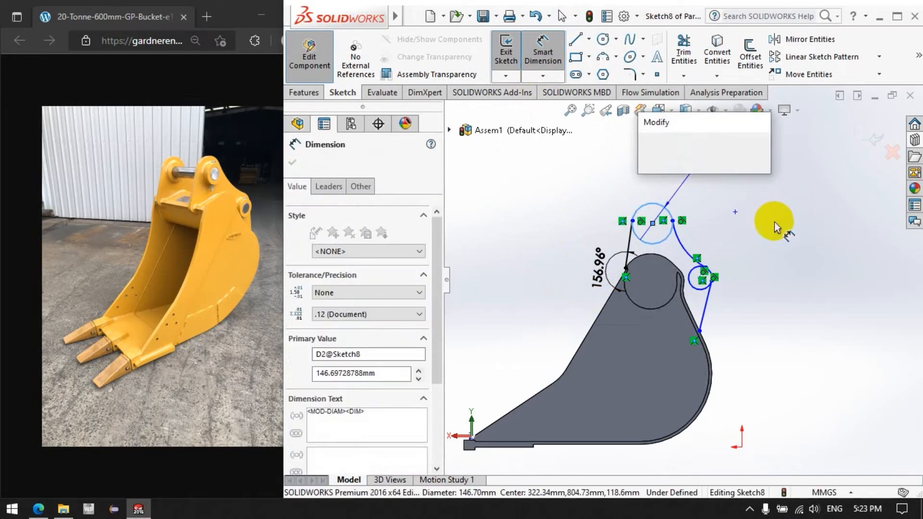
text(150)
key(Return)
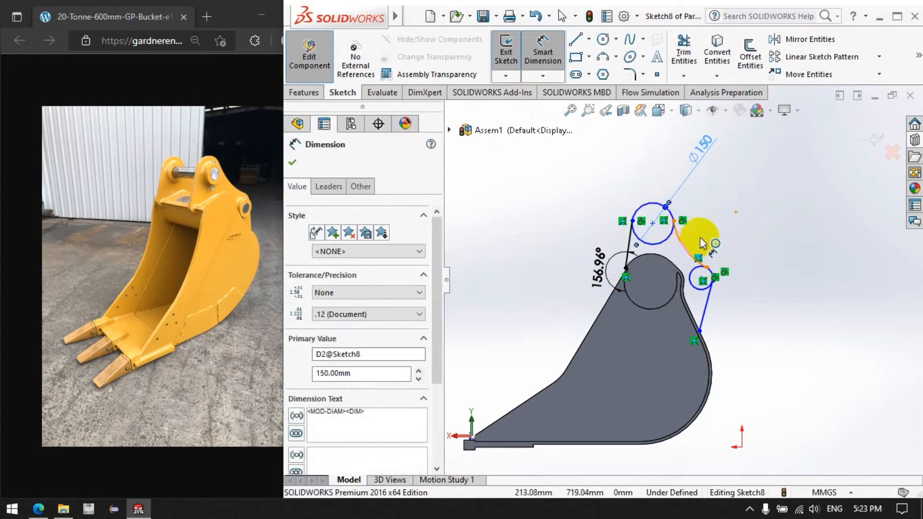
Dimension the connecting arc between the two circles with a radius of 250 mm
click(703, 242)
click(723, 228)
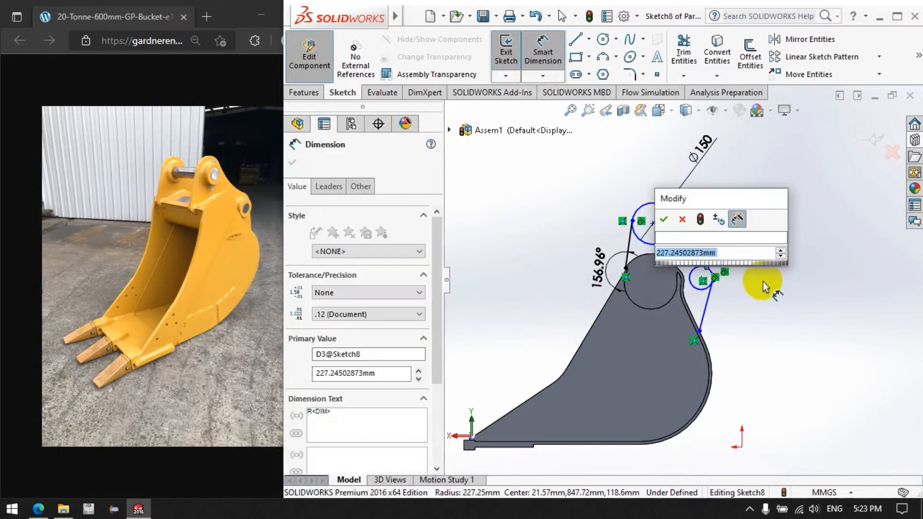
text(250)
key(Return)
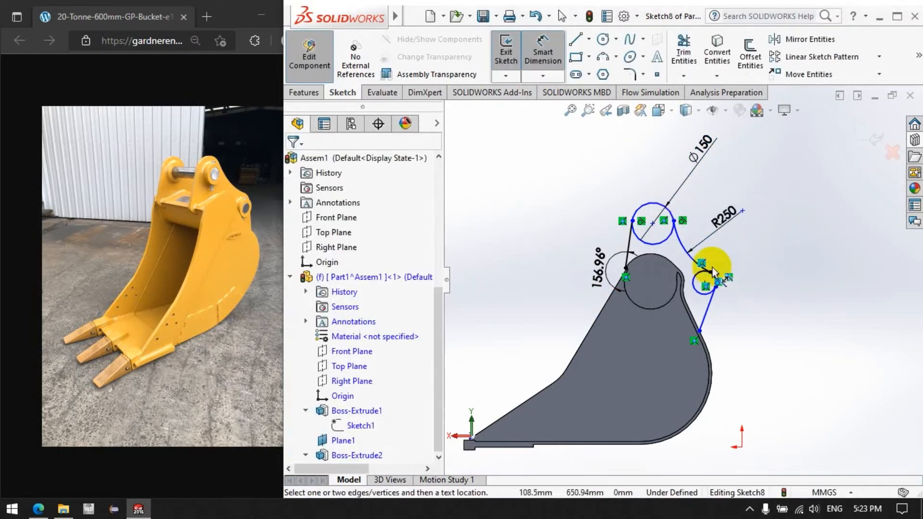
Dimension the small rear circle of the ear profile with a diameter of 100 mm
scroll(712, 288, down, 3)
click(717, 303)
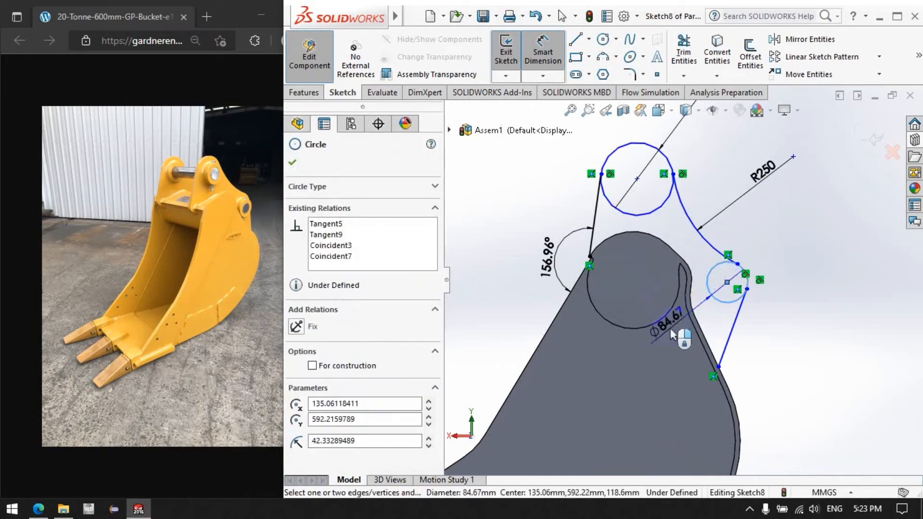
click(818, 241)
text(100)
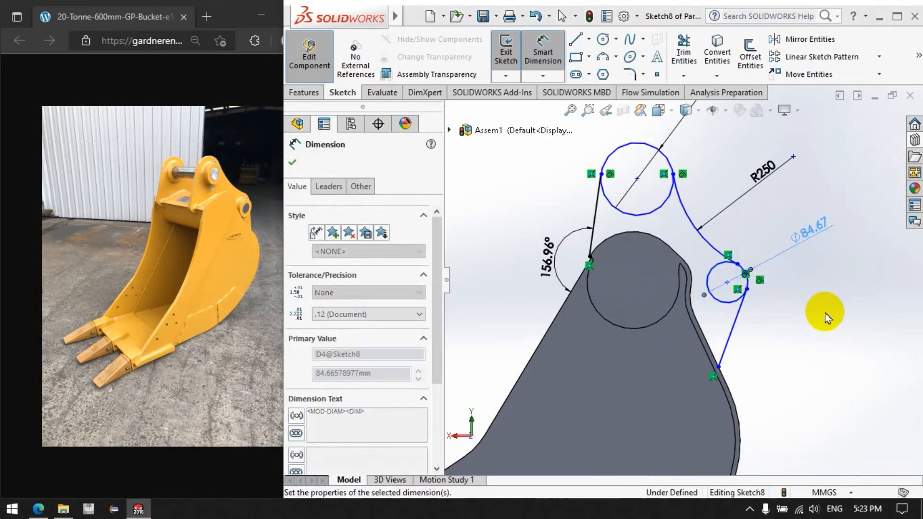
key(Return)
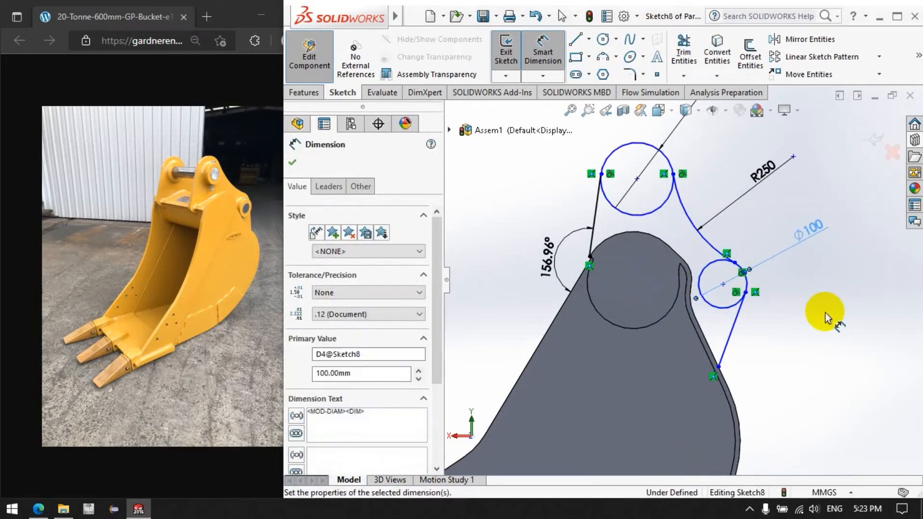
Convert the side plate's upper curved edges and the adjoining rear edge into entities of the ear sketch
click(704, 61)
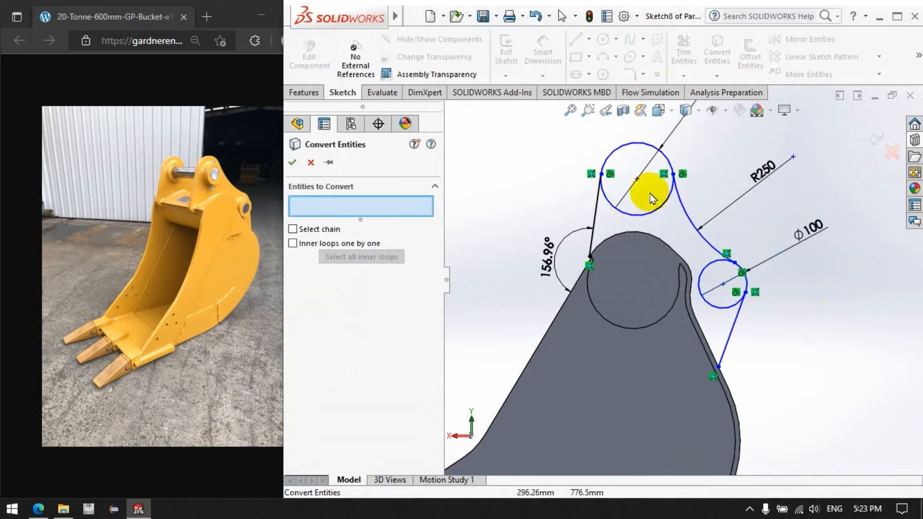
click(646, 243)
click(709, 269)
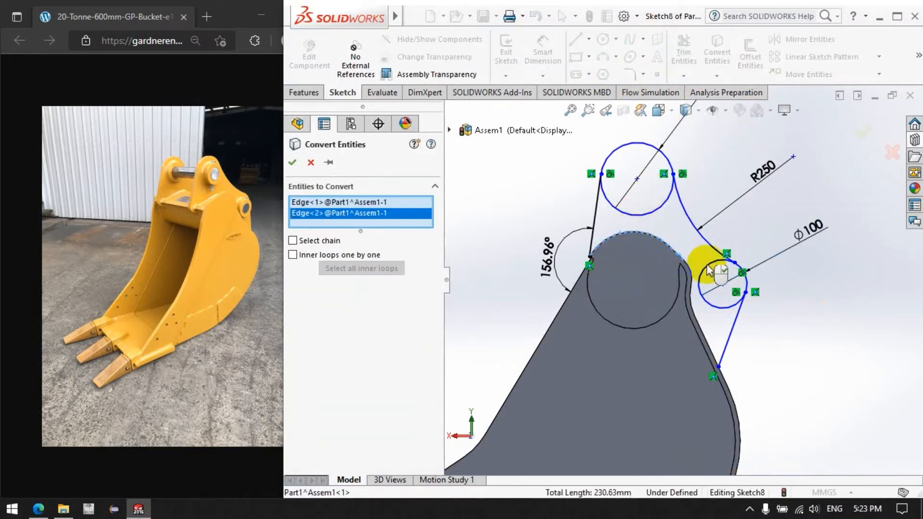
click(703, 326)
click(693, 306)
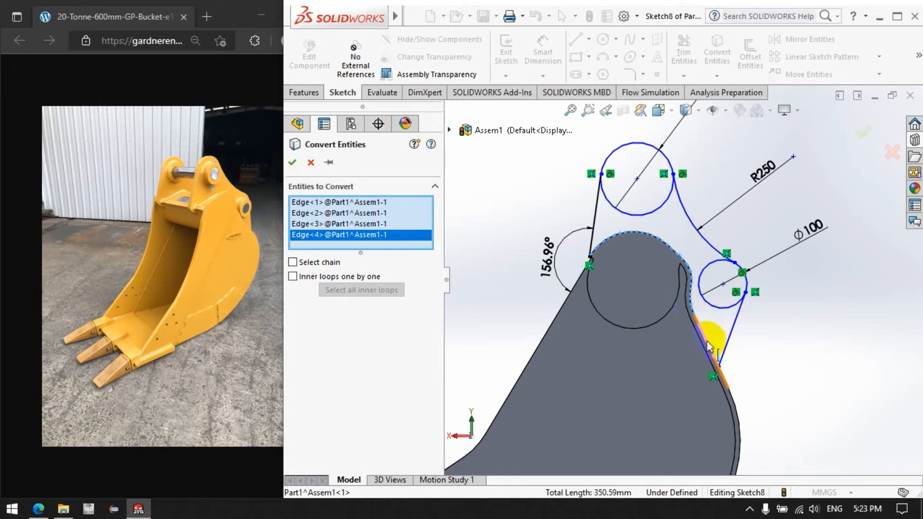
click(712, 352)
click(293, 163)
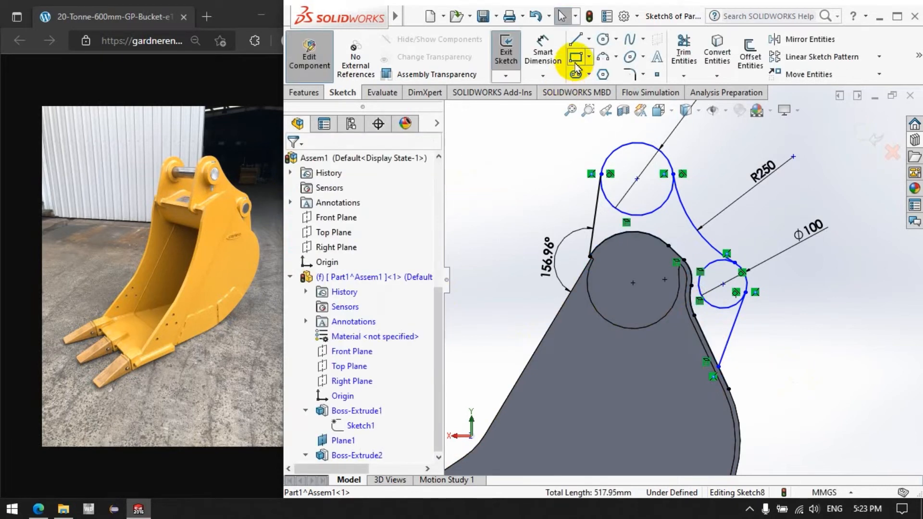
Power-trim the inner arcs of both circles and the excess converted edge pieces, leaving one closed ear outline
click(669, 60)
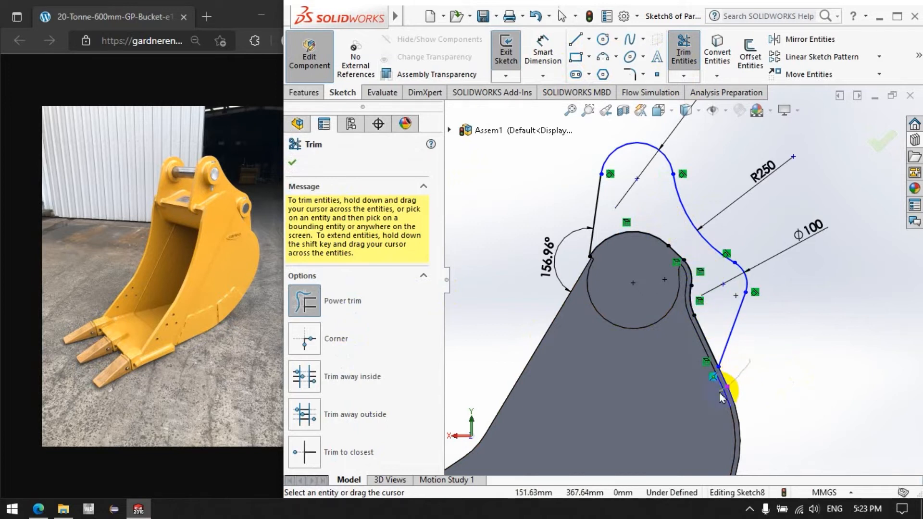
scroll(606, 241, down, 5)
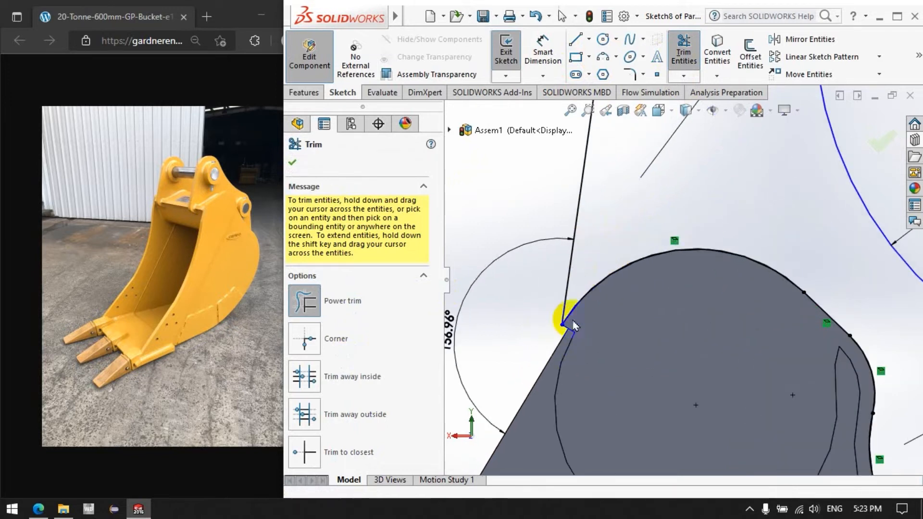
scroll(530, 309, up, 5)
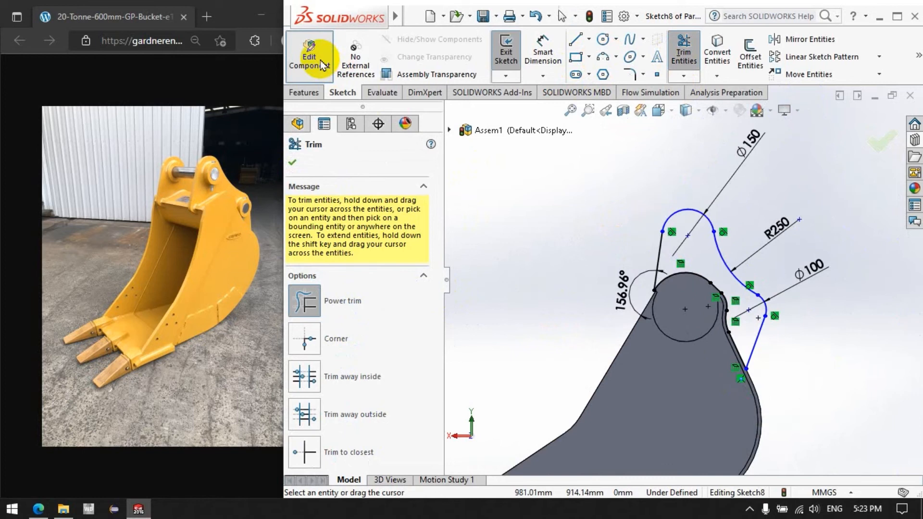
Extrude the ear profile as a blind boss 20 mm deep, merged with the bucket body
click(516, 63)
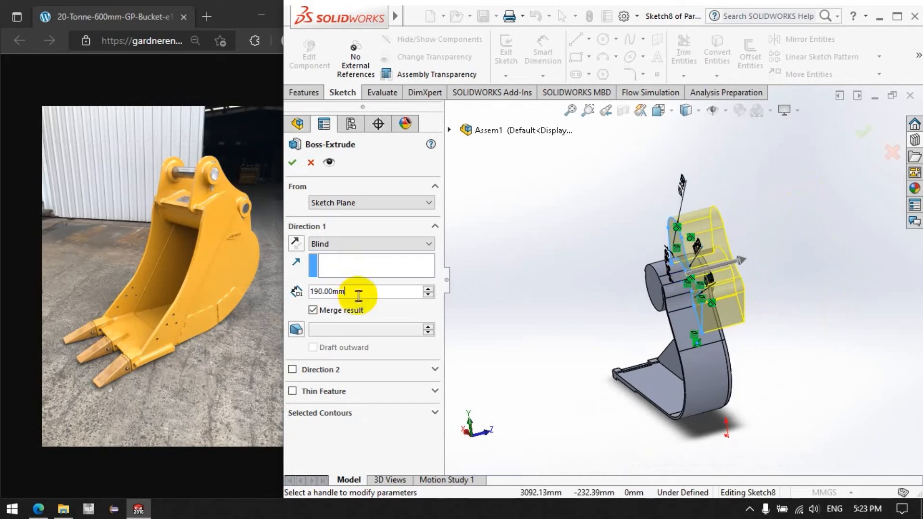
text(15)
key(Return)
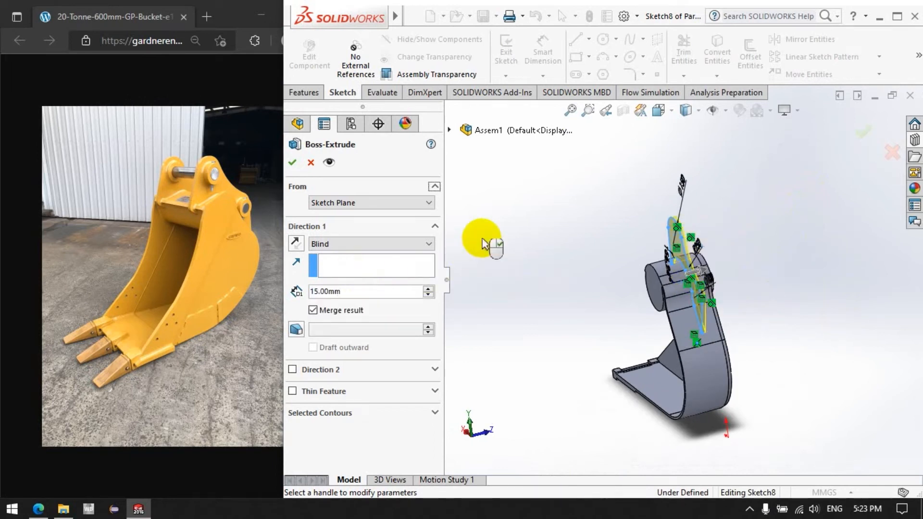
scroll(694, 243, down, 6)
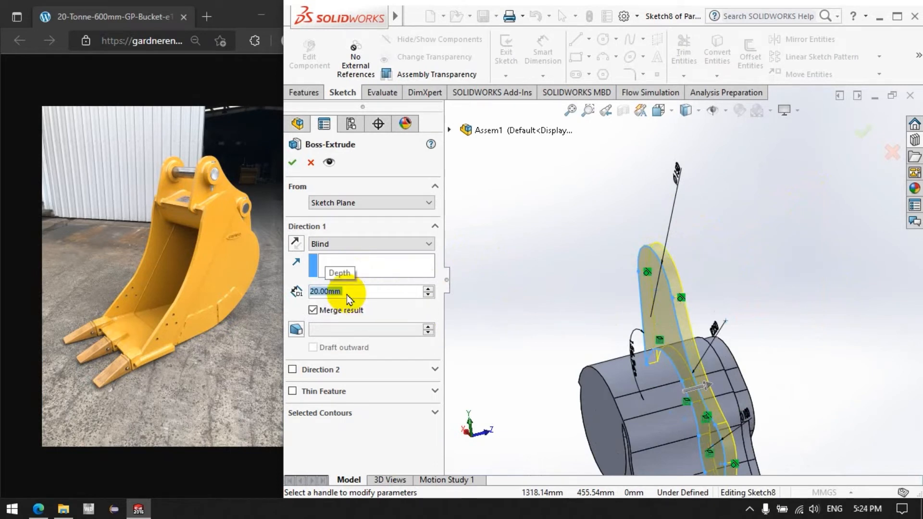
key(Return)
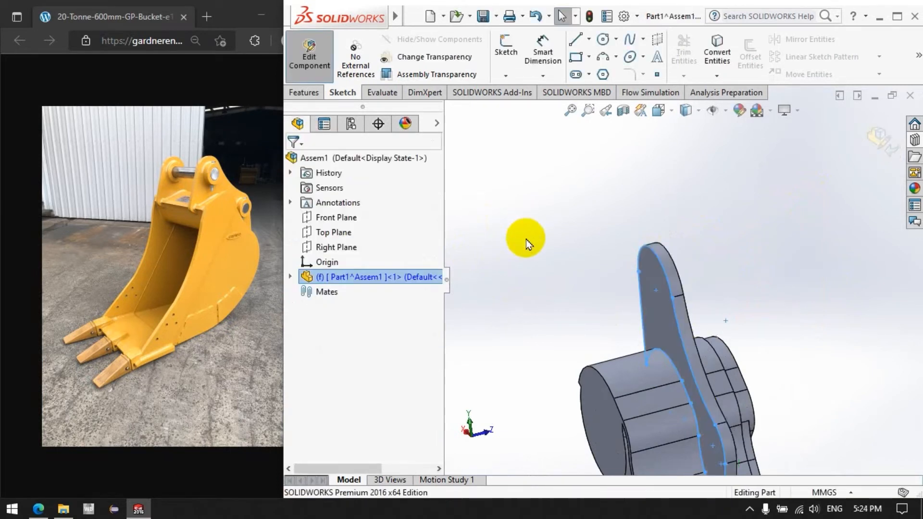
Sketch a circle about 76 mm in diameter on the mounting ear's face, concentric with its upper rounded end
scroll(691, 318, up, 4)
middle_drag(691, 318, 589, 417)
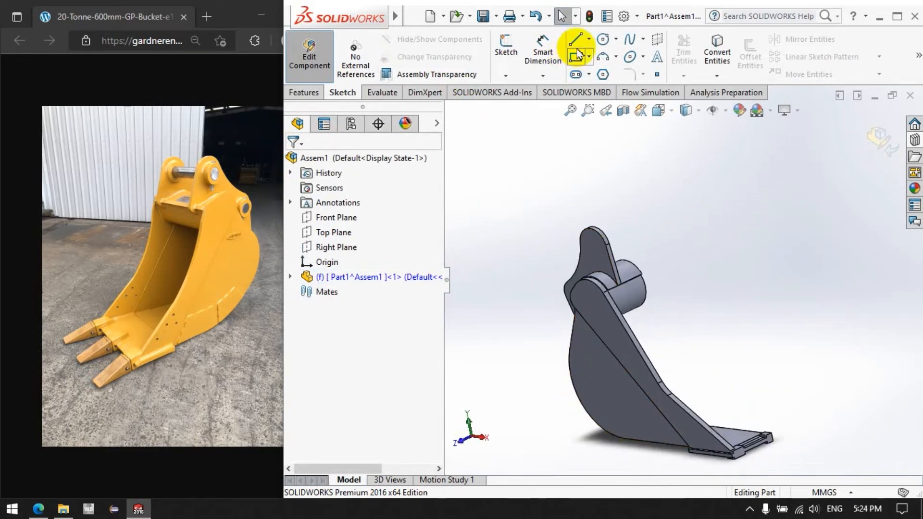
click(505, 48)
click(552, 315)
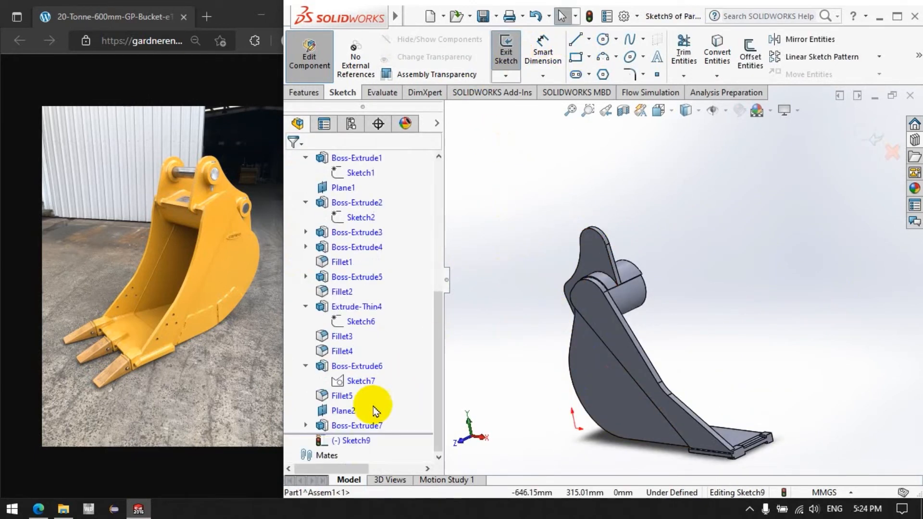
right_click(357, 439)
click(392, 274)
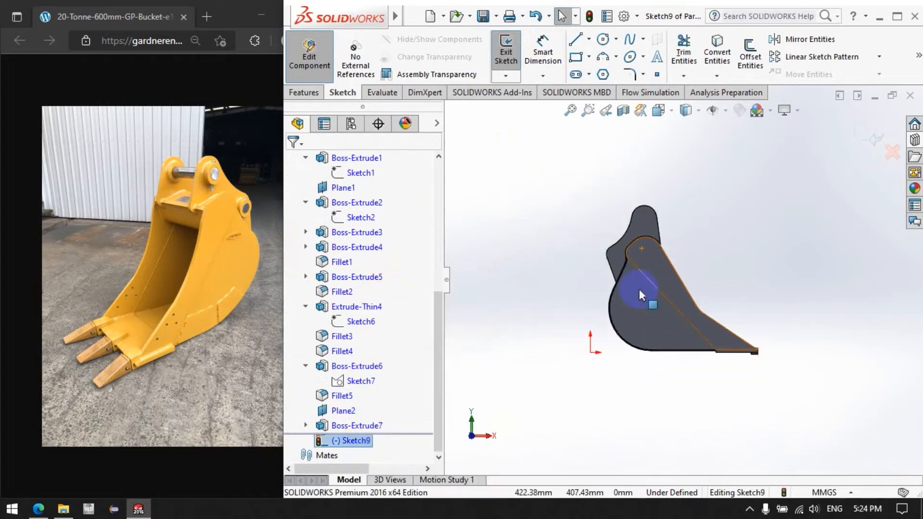
scroll(650, 232, up, 5)
click(603, 39)
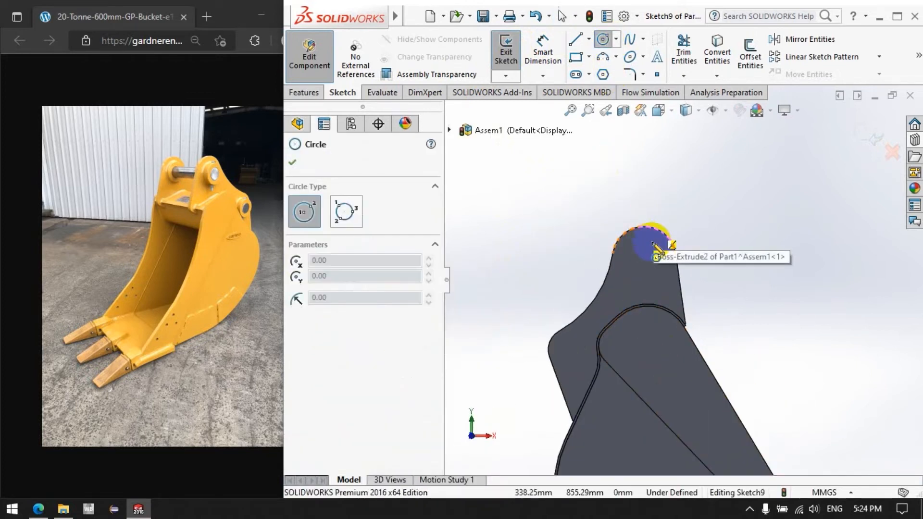
click(644, 258)
click(646, 243)
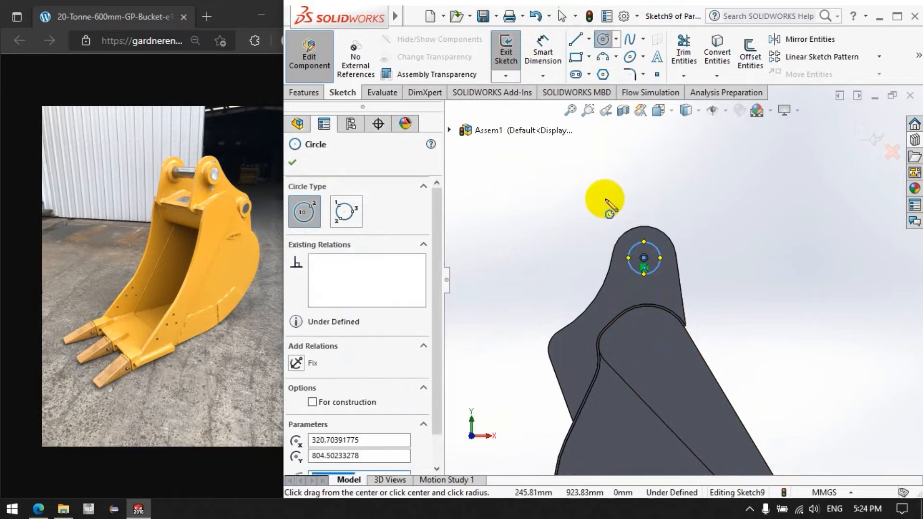
Set the pin-hole circle's diameter to 75 mm with Smart Dimension
click(543, 50)
click(656, 246)
click(701, 186)
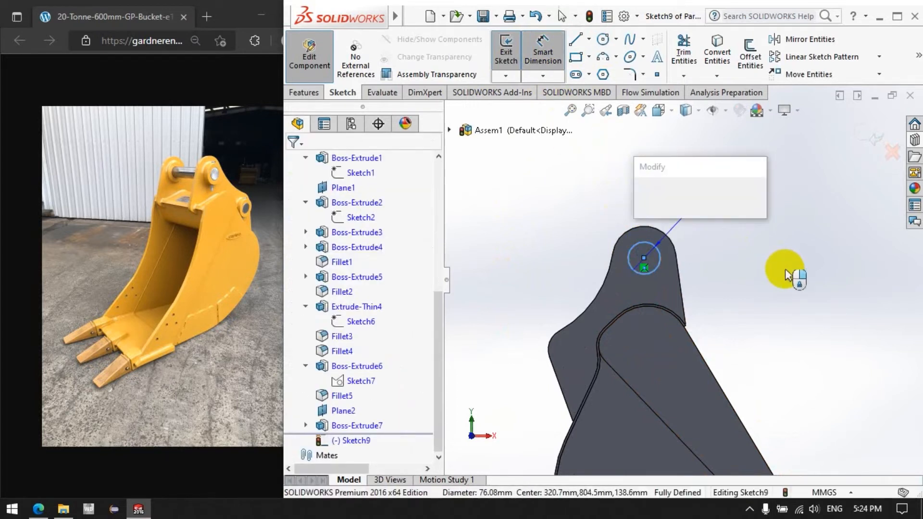
key(Return)
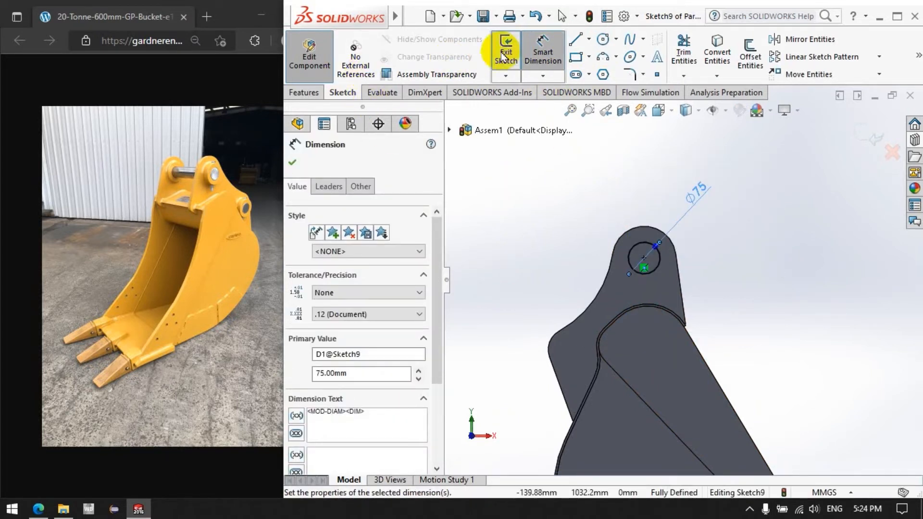
click(543, 51)
Cut the circle through the mounting ear with a blind Extruded Cut 20 mm deep
mouse_move(610, 191)
middle_down()
mouse_move(611, 199)
mouse_move(428, 196)
middle_up()
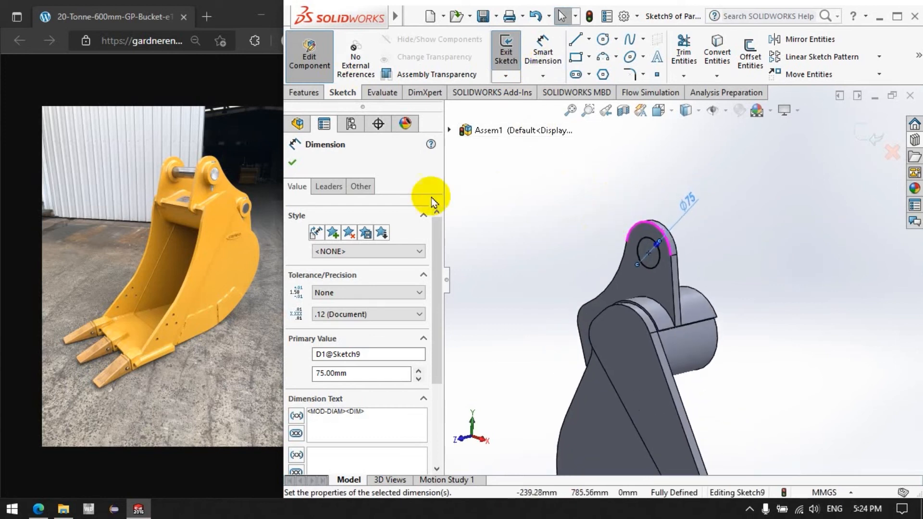
click(303, 94)
click(688, 56)
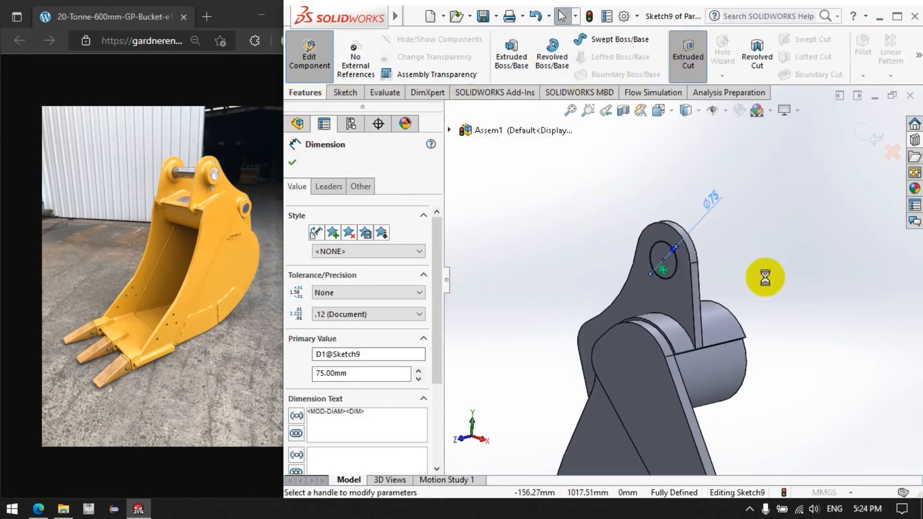
click(292, 162)
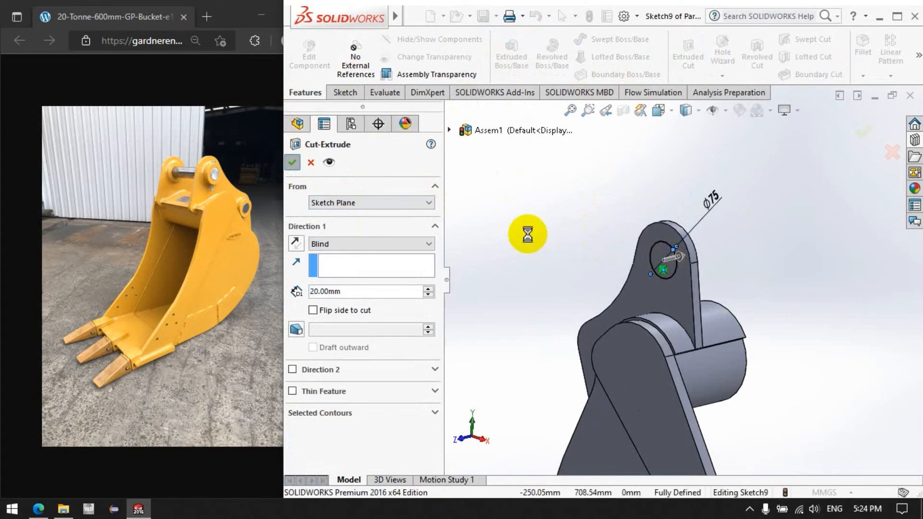
click(561, 235)
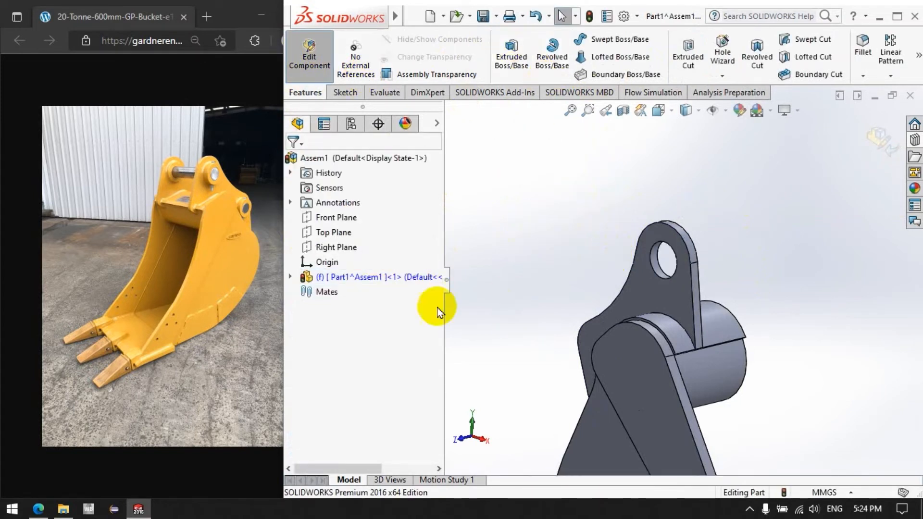
Reuse the pin hole's circle sketch to extrude a thin-feature ring around the upper hole
click(291, 278)
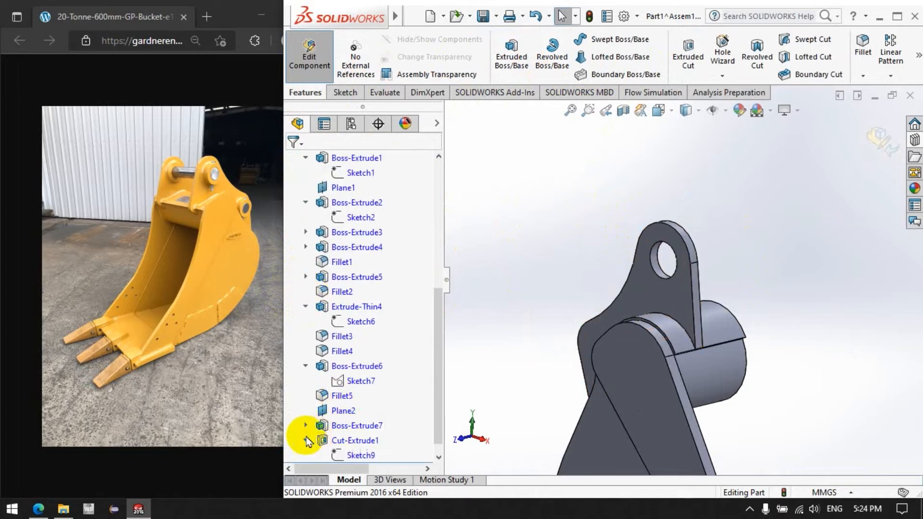
click(358, 455)
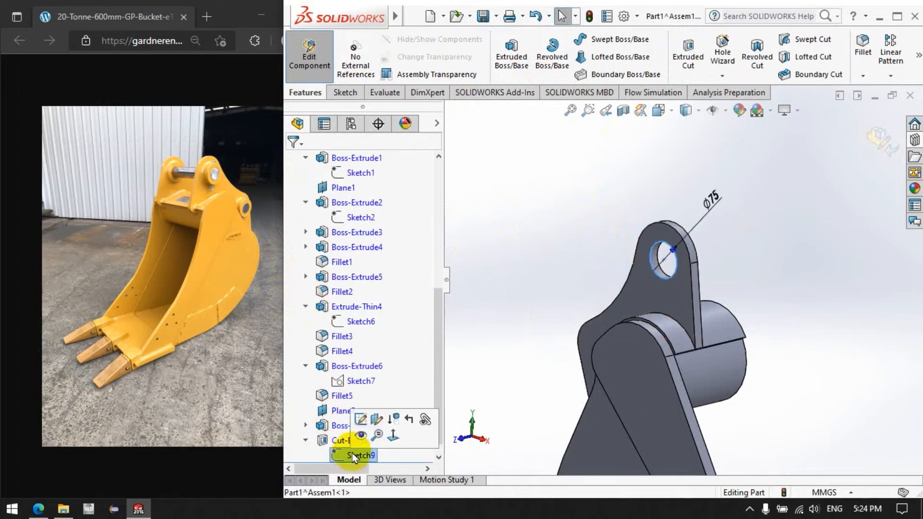
click(511, 62)
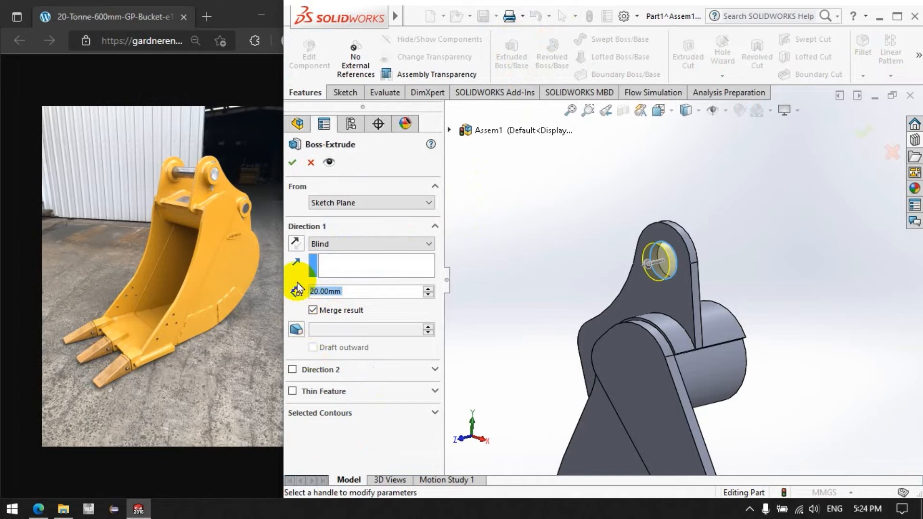
click(292, 391)
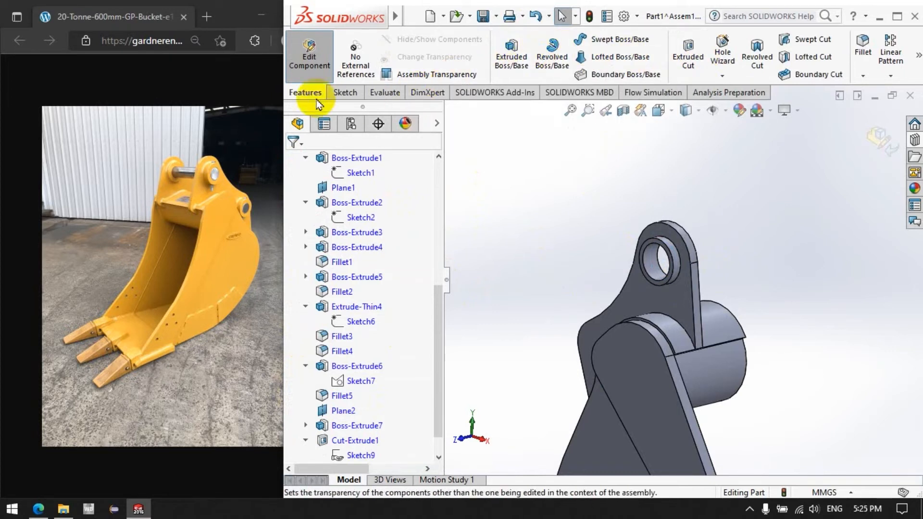
Start an Extruded Cut sketch on the ear's face and draw a circle about 60 mm in diameter, concentric with the rear rounded corner
click(688, 57)
click(590, 347)
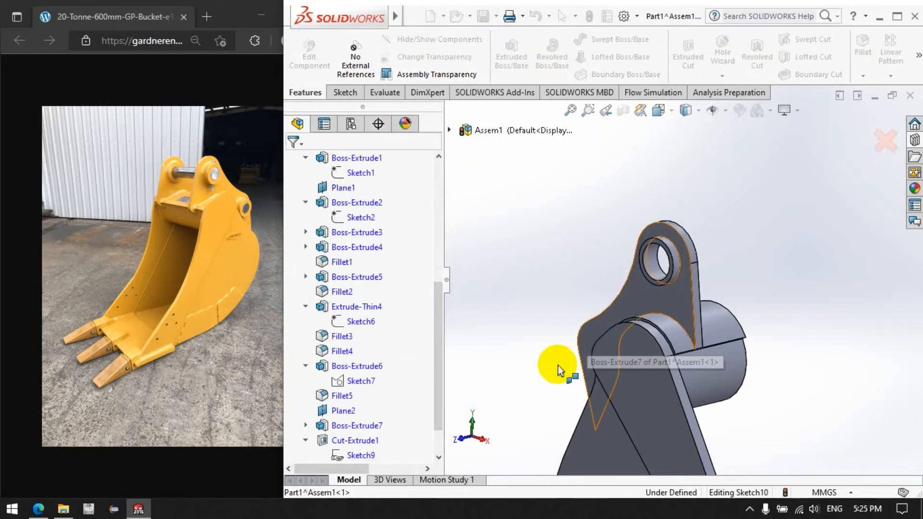
right_click(347, 440)
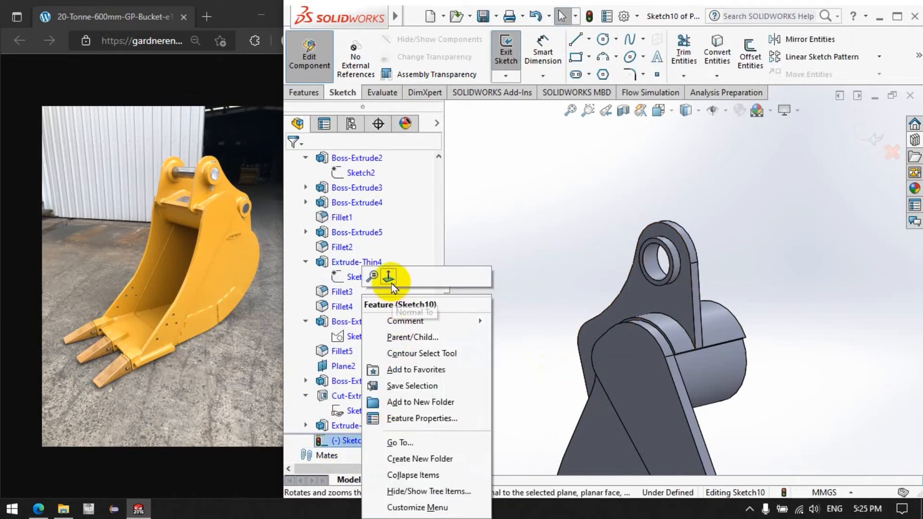
click(385, 279)
scroll(549, 250, down, 5)
click(603, 39)
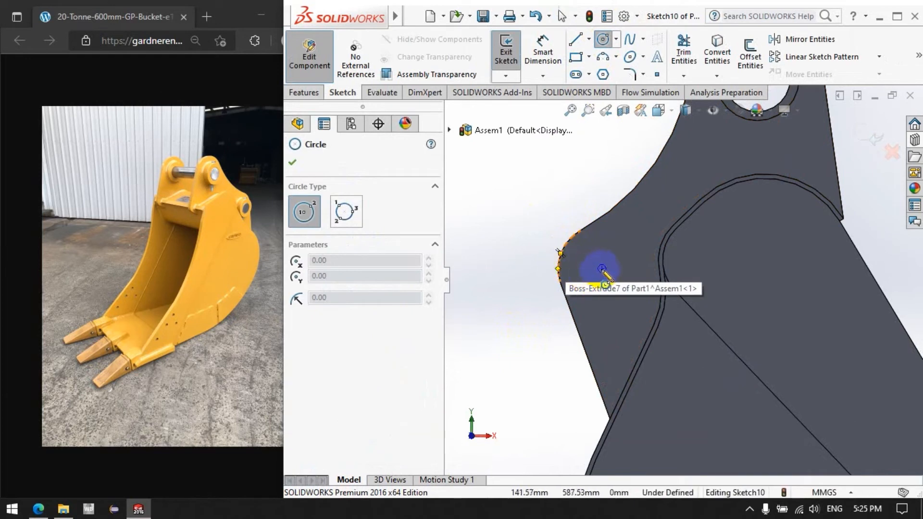
click(602, 269)
click(585, 249)
Dimension the rear corner circle with a diameter of 50 mm
click(543, 53)
click(584, 288)
click(529, 383)
text(50)
key(Return)
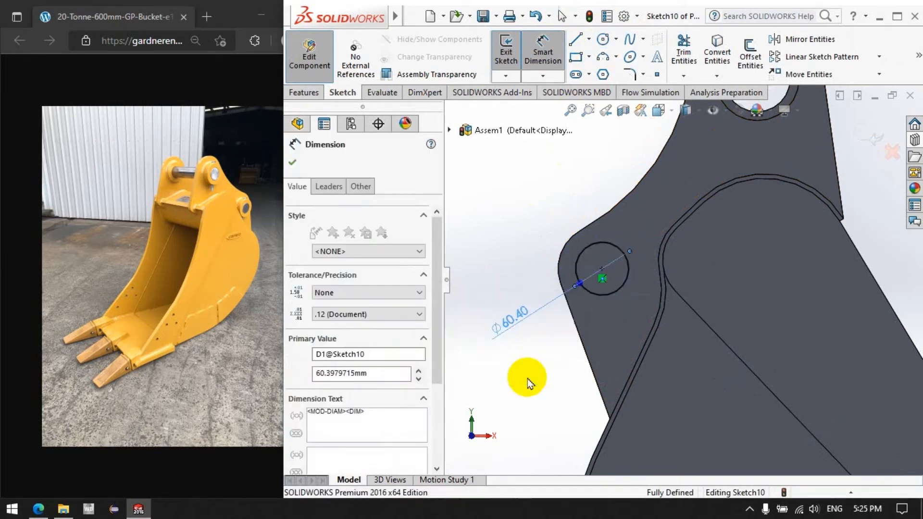
Reopen the bucket part for editing and cut the 50 mm circle through the ear with a blind Extruded Cut 20 mm deep
click(327, 73)
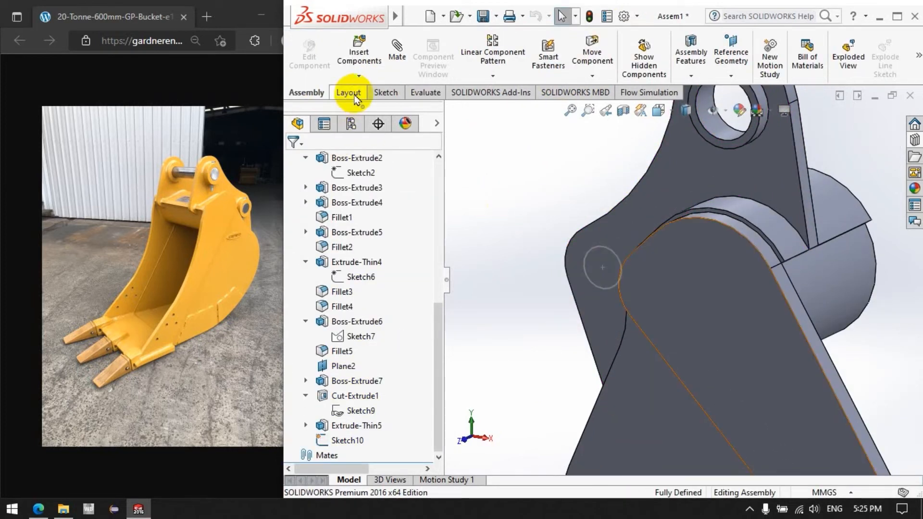
scroll(368, 240, up, 7)
right_click(367, 277)
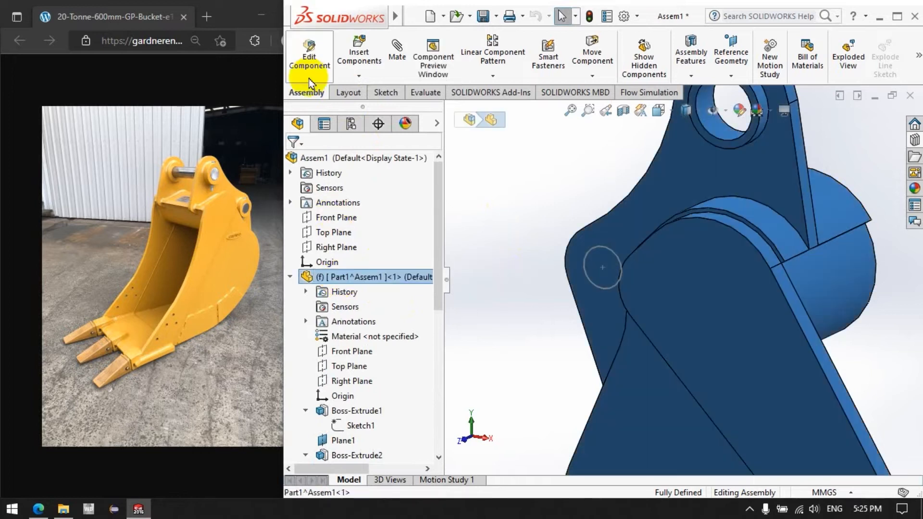
click(310, 80)
click(302, 93)
click(688, 56)
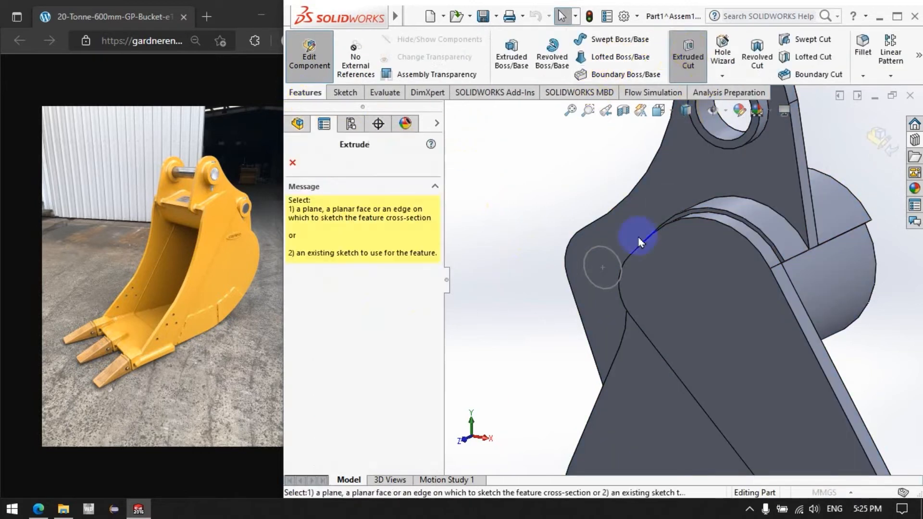
click(621, 263)
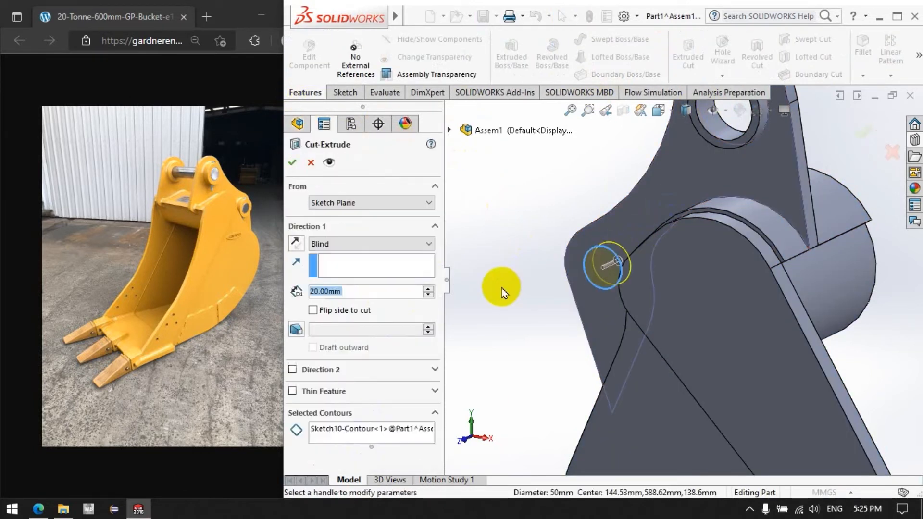
click(303, 161)
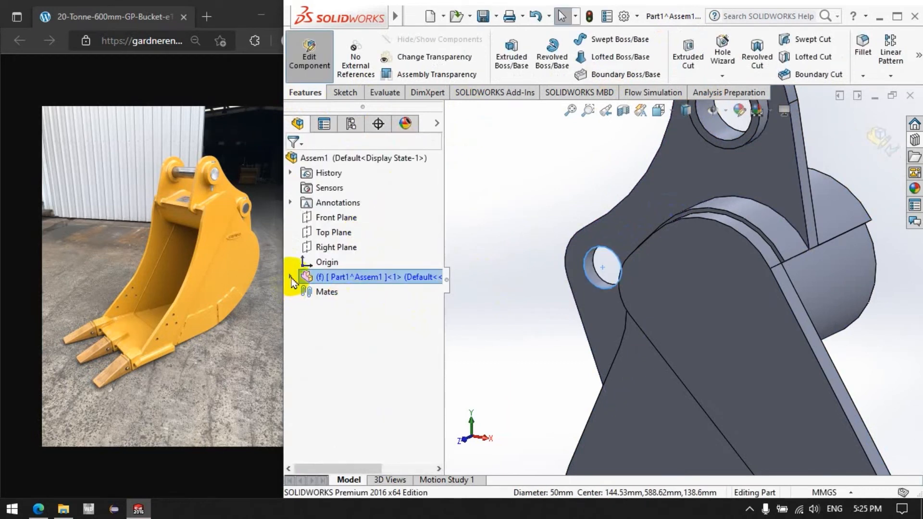
Reuse the rear hole's circle sketch to extrude a thin-feature ring 20 mm deep with a 10 mm wall around the hole
click(291, 278)
click(306, 440)
click(360, 455)
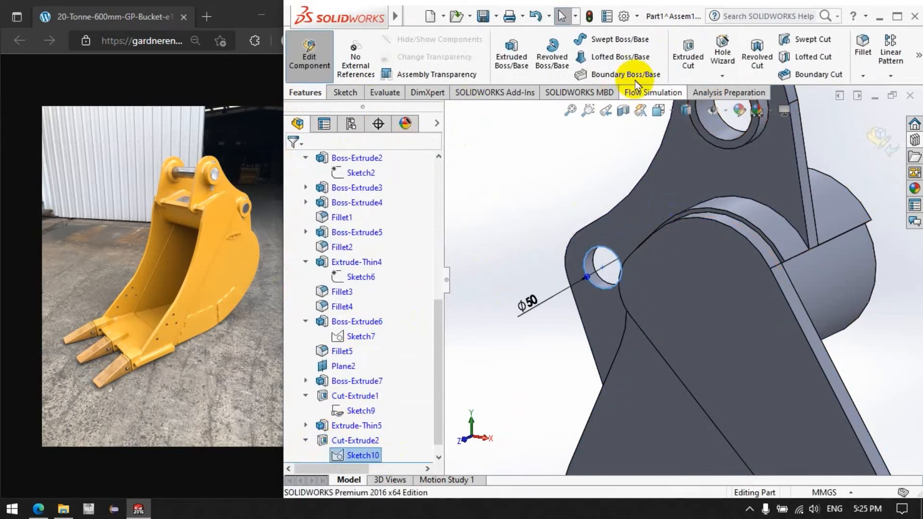
click(511, 54)
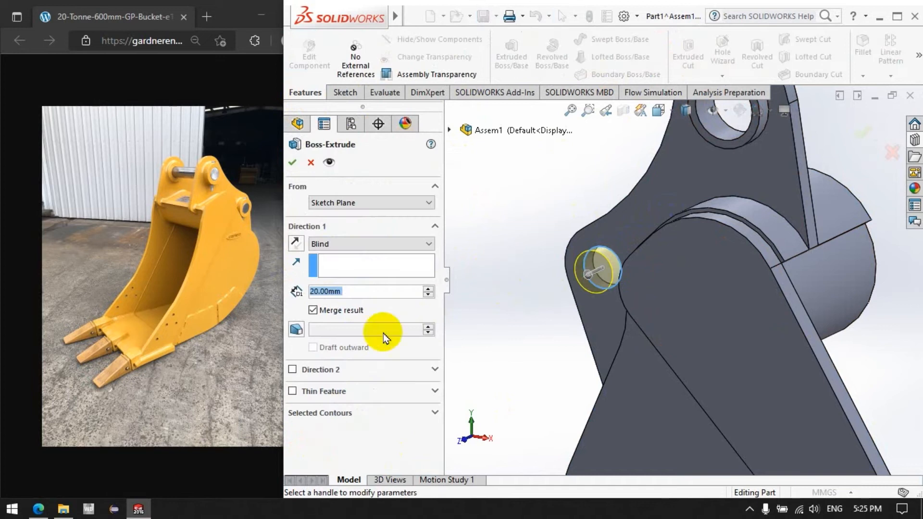
click(307, 391)
click(292, 162)
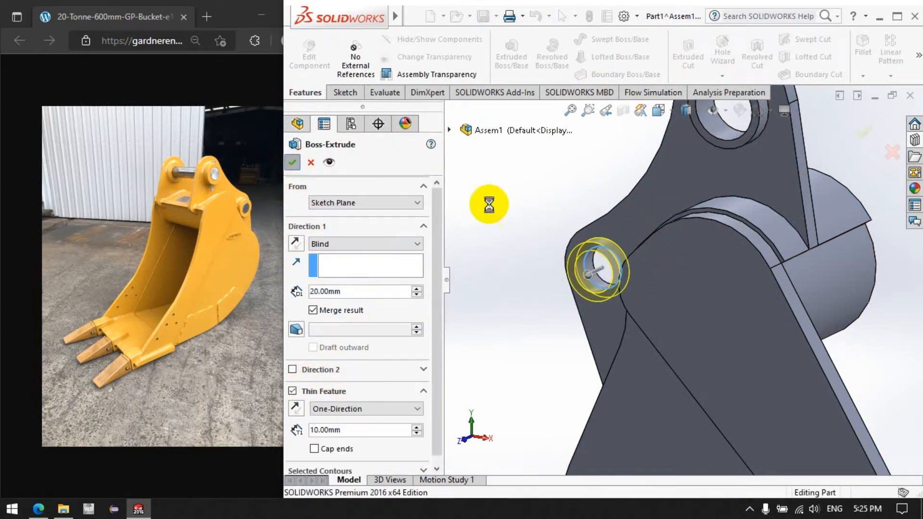
scroll(550, 247, up, 5)
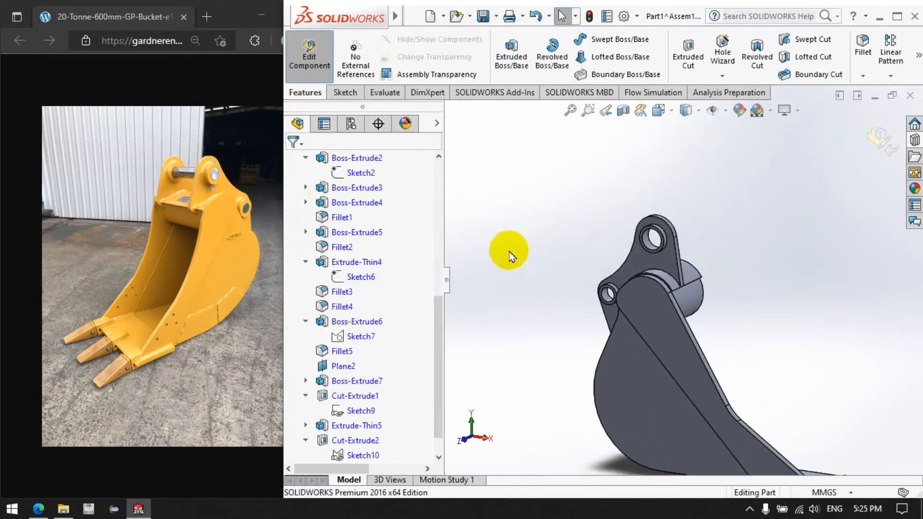
middle_drag(664, 275, 678, 196)
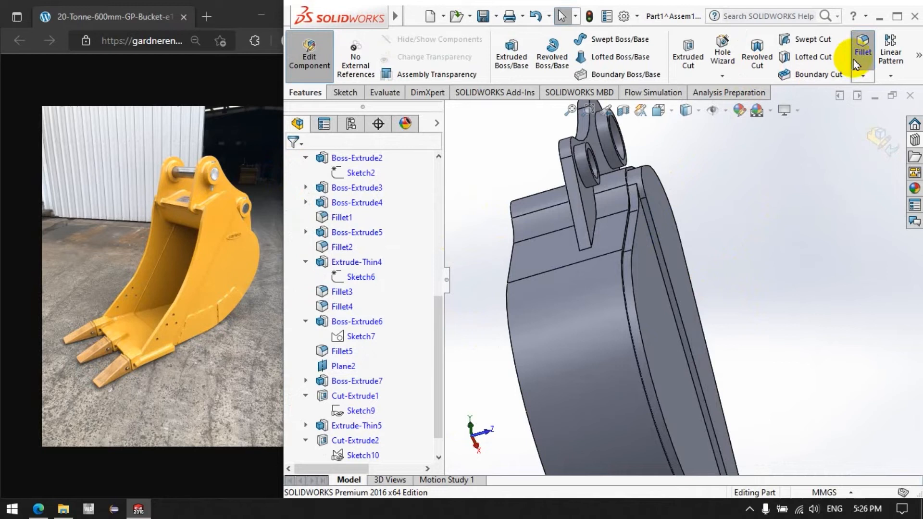
click(863, 46)
scroll(630, 308, down, 5)
middle_drag(623, 301, 599, 302)
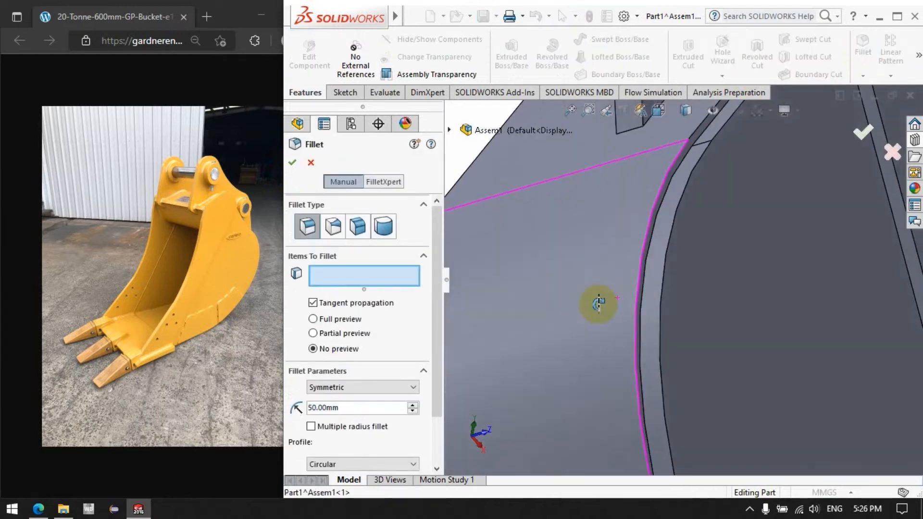
click(641, 332)
scroll(693, 272, up, 7)
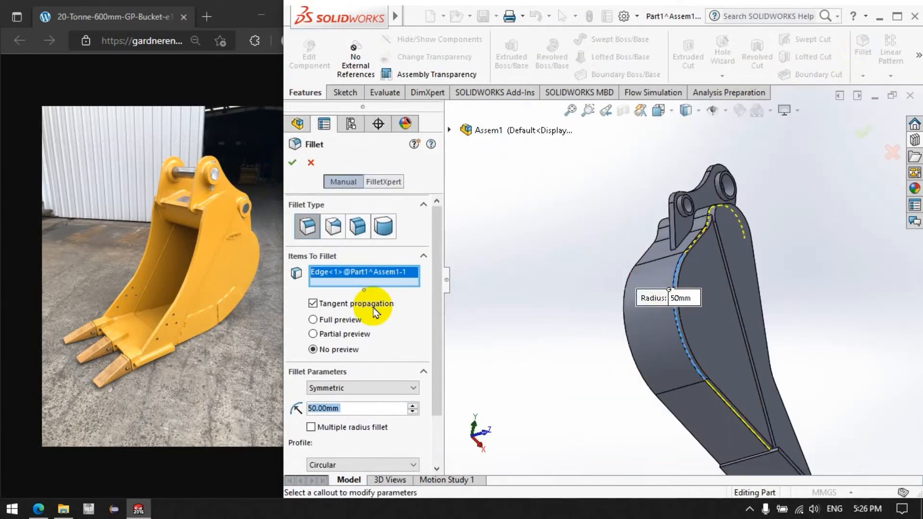
click(293, 163)
click(418, 115)
scroll(607, 295, up, 3)
scroll(738, 360, down, 6)
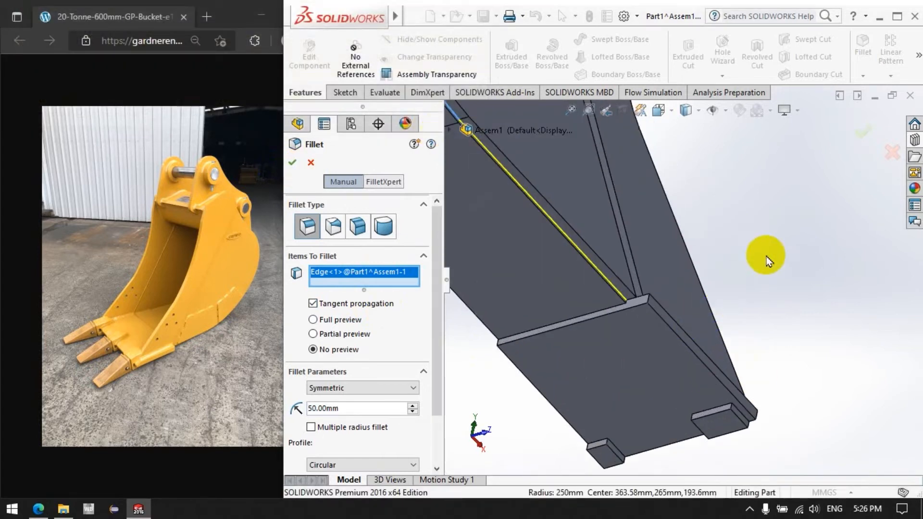
click(875, 156)
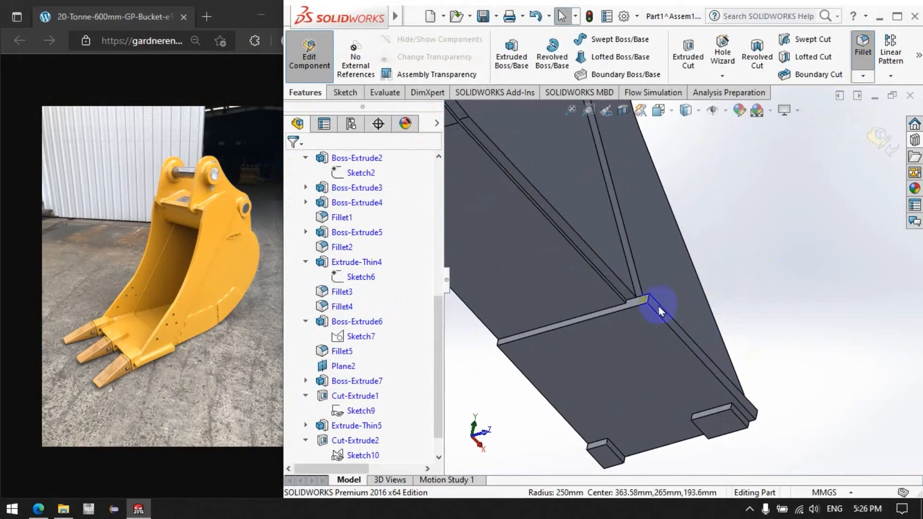
Round the short corner edge where the side's curved rim meets the cutting-edge plate with a 50 mm radius fillet
scroll(635, 300, down, 5)
click(639, 335)
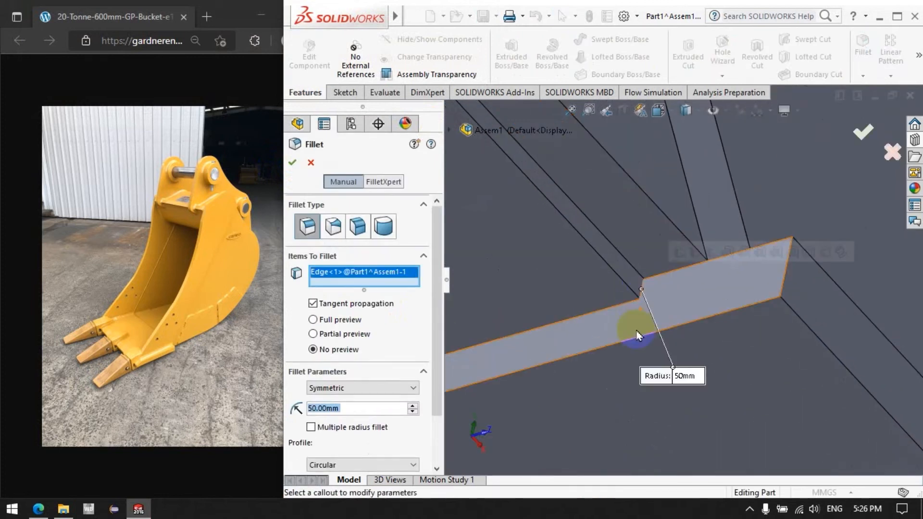
scroll(638, 335, up, 2)
click(292, 163)
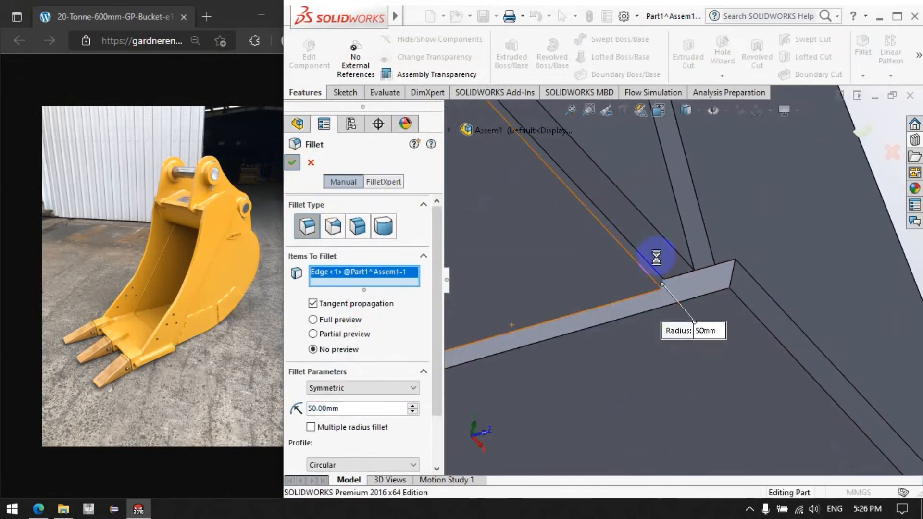
scroll(529, 311, up, 5)
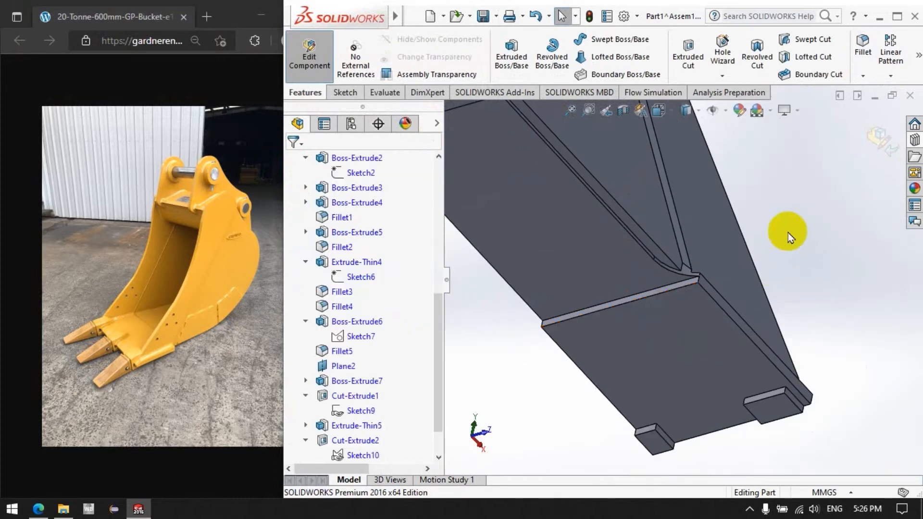
Fillet the transverse step edge between the bucket's back shell and the cutting-edge plate with a 50 mm radius
click(864, 53)
click(605, 302)
click(293, 163)
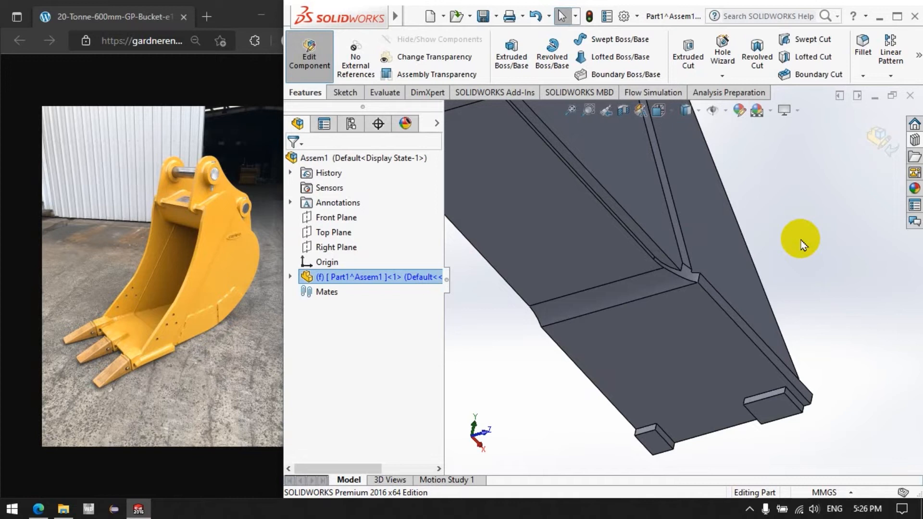
click(749, 509)
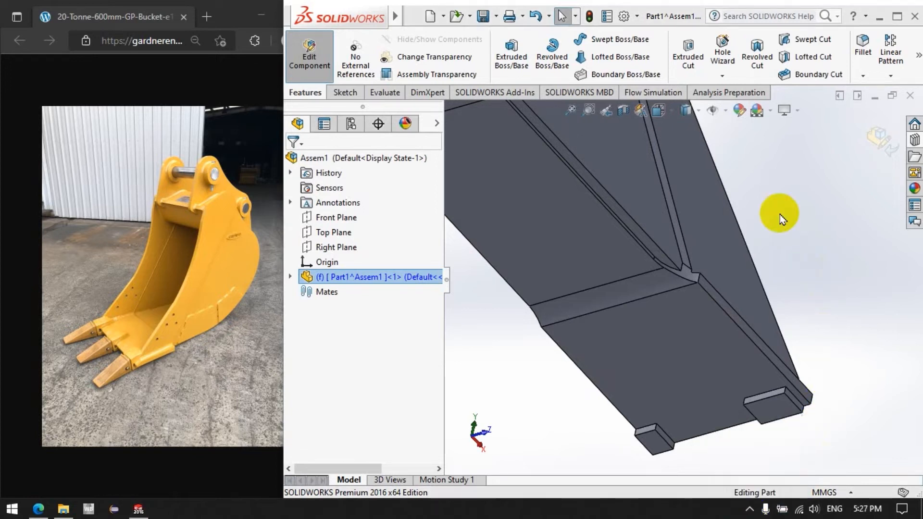
Fillet the edge chain of the side's curved rim, starting from its rounded lower corner, with a 10 mm radius
click(863, 45)
scroll(665, 267, up, 5)
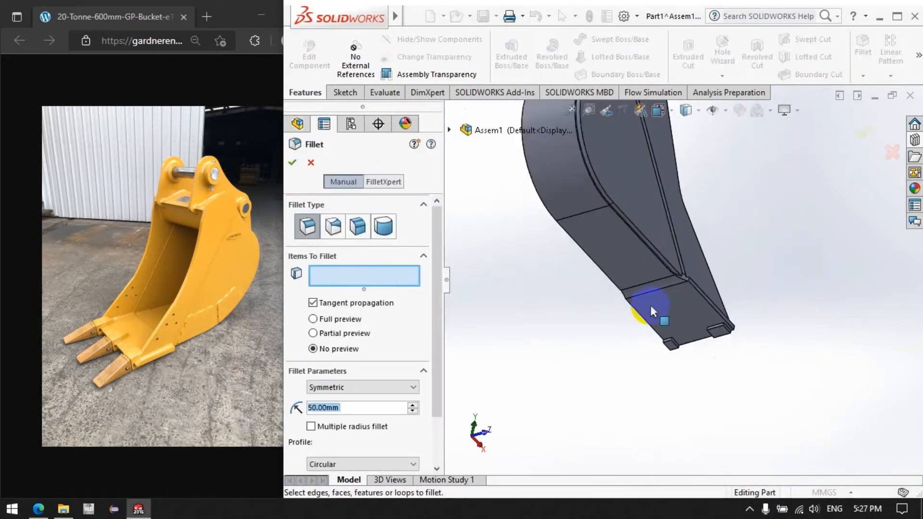
scroll(707, 330, down, 10)
click(799, 447)
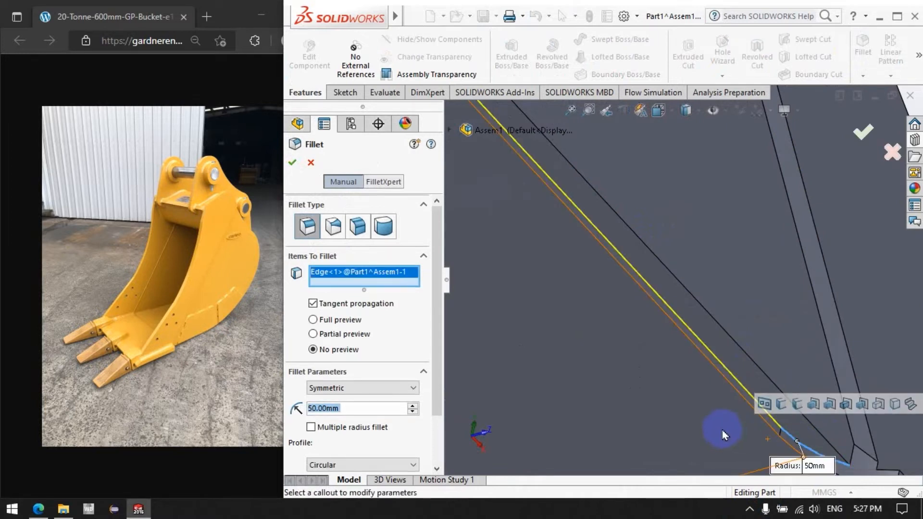
scroll(721, 428, up, 3)
click(293, 163)
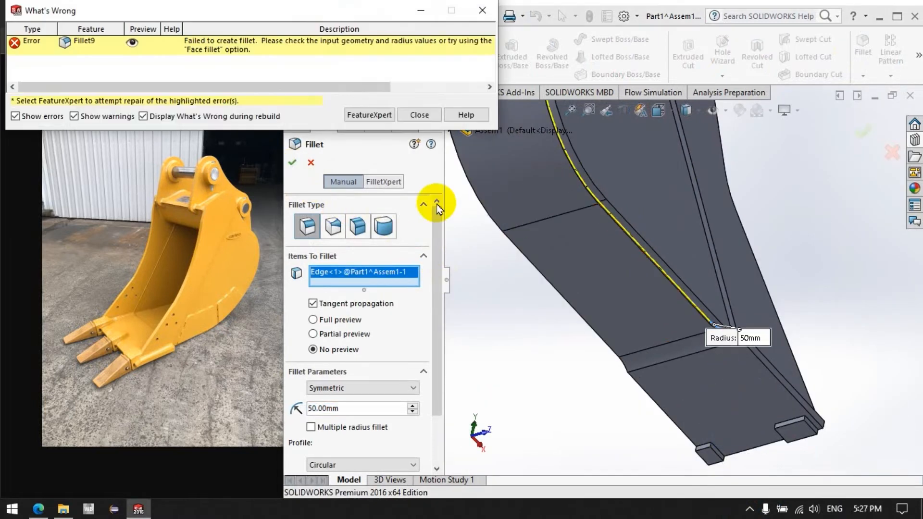
click(416, 115)
double_click(354, 407)
text(10)
click(292, 163)
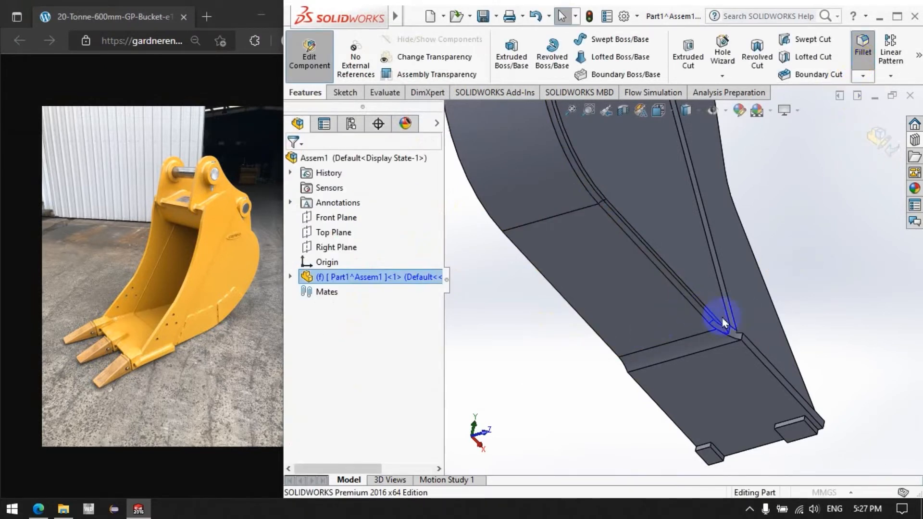
Try to fillet the remaining straight lower edge of the side's rim, including its tangent edges, with a 5 mm radius
click(707, 321)
click(292, 163)
click(417, 116)
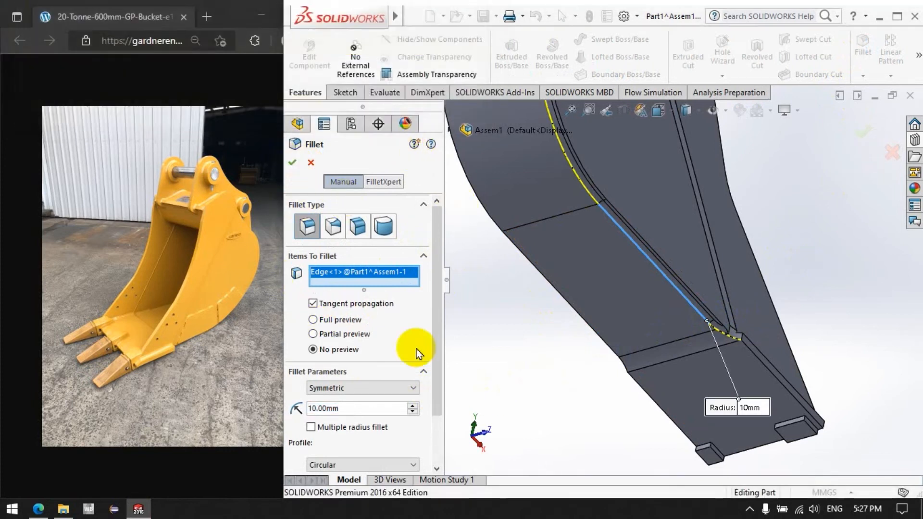
text(5)
key(Return)
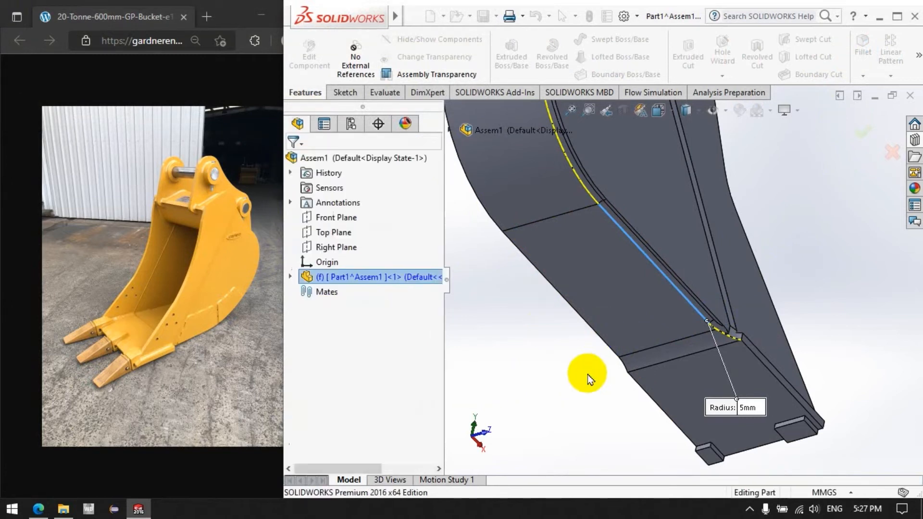
Try a 10 mm radius fillet on the long straight inner edge of the side plate's front reinforcement
scroll(630, 330, up, 6)
scroll(673, 193, down, 5)
scroll(736, 202, down, 3)
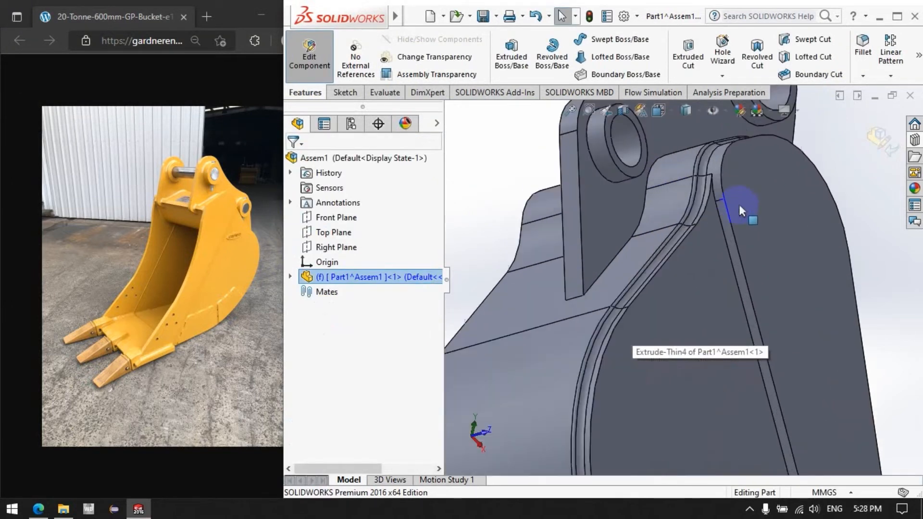
click(739, 288)
scroll(645, 374, up, 5)
text(10)
key(Return)
click(293, 163)
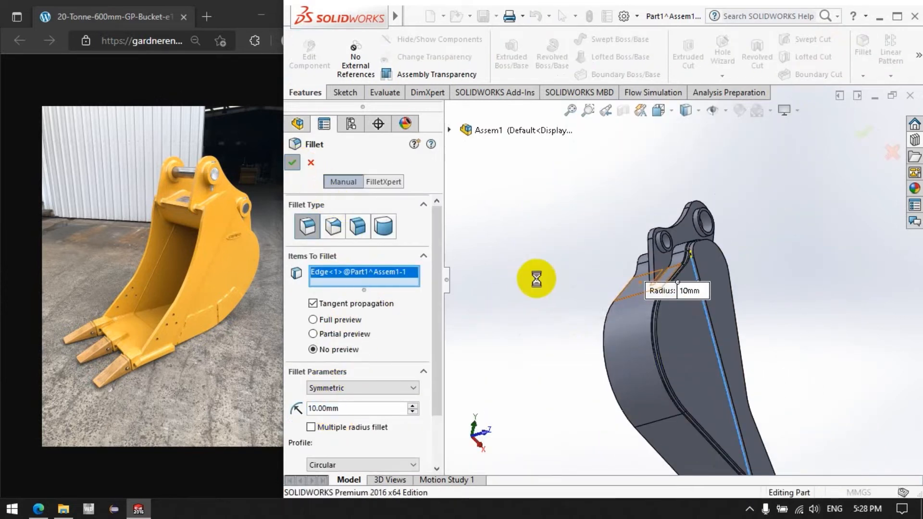
scroll(674, 264, down, 5)
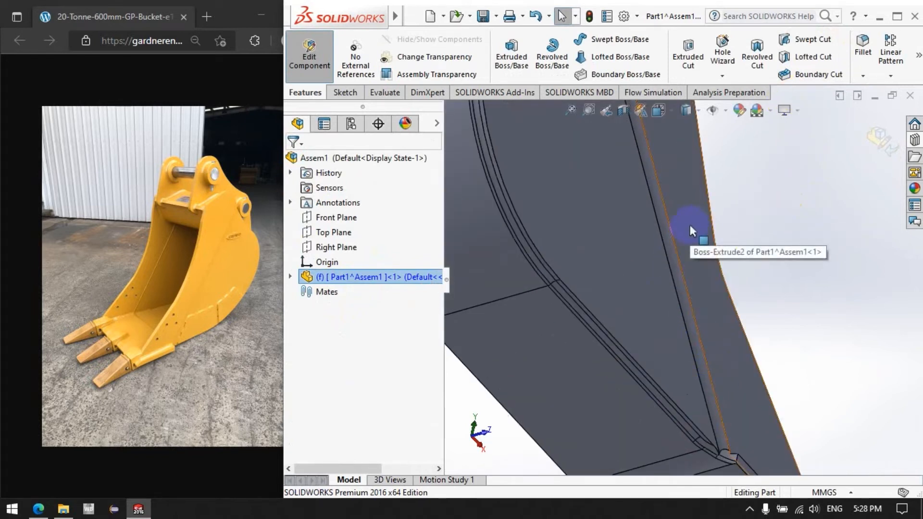
scroll(690, 226, up, 6)
scroll(724, 307, down, 5)
Fillet the long straight inner edge of the side plate's front reinforcement with a 50 mm radius
click(724, 303)
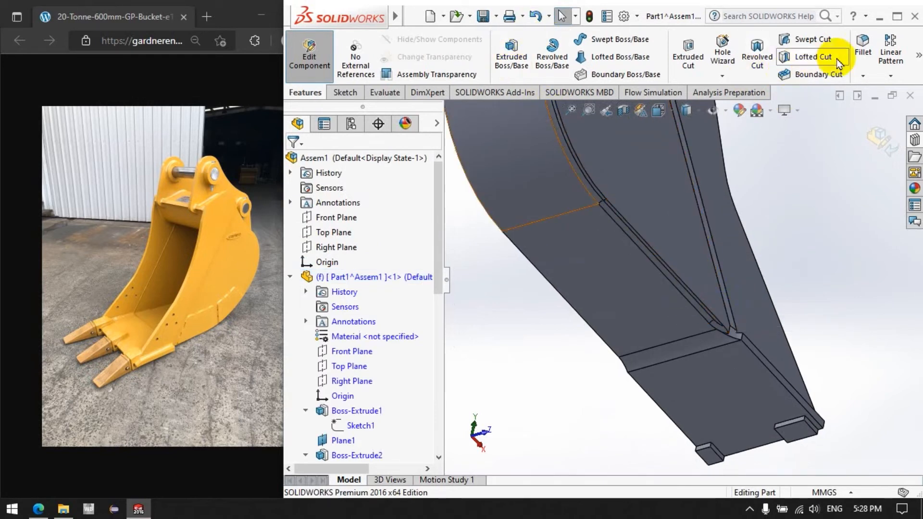
click(726, 309)
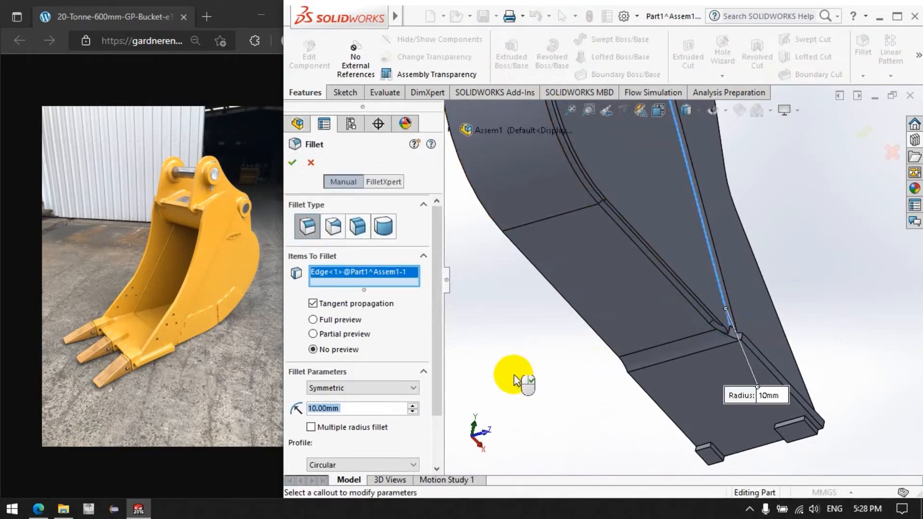
text(50)
key(Return)
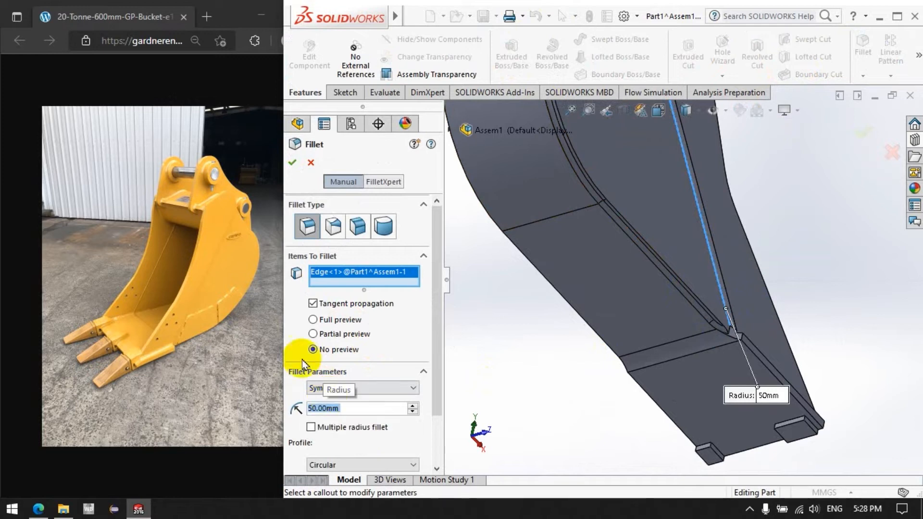
click(292, 162)
Fillet the long outer edge of the front reinforcement, with its tangent edges around the side plate, to a 10 mm radius
middle_drag(546, 360, 666, 190)
click(687, 251)
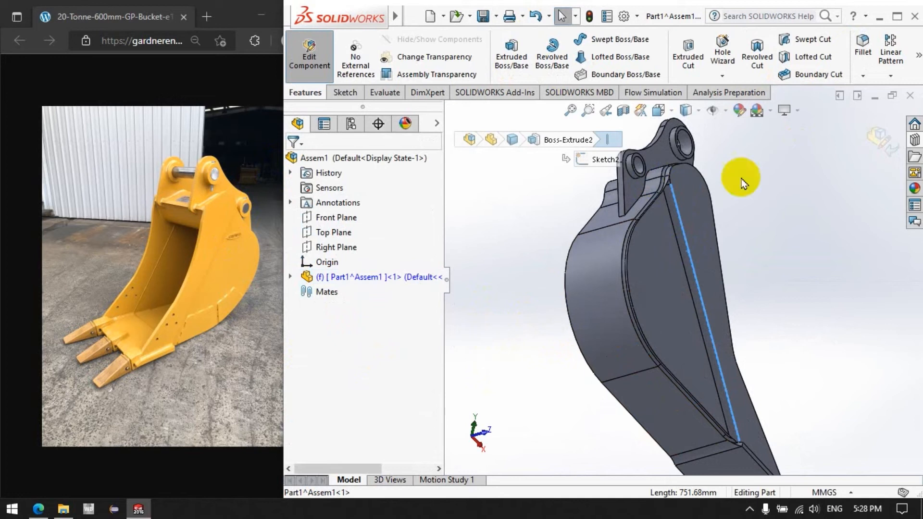
key(Return)
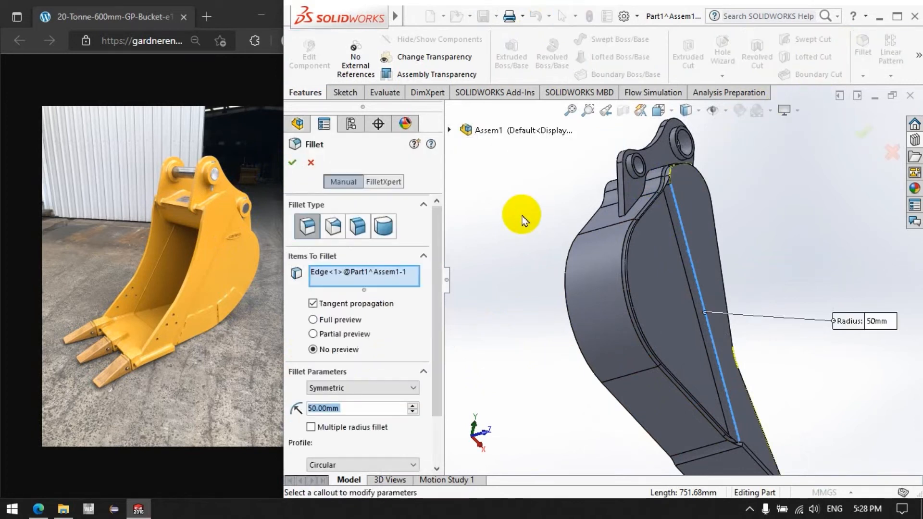
text(10)
key(Return)
click(293, 164)
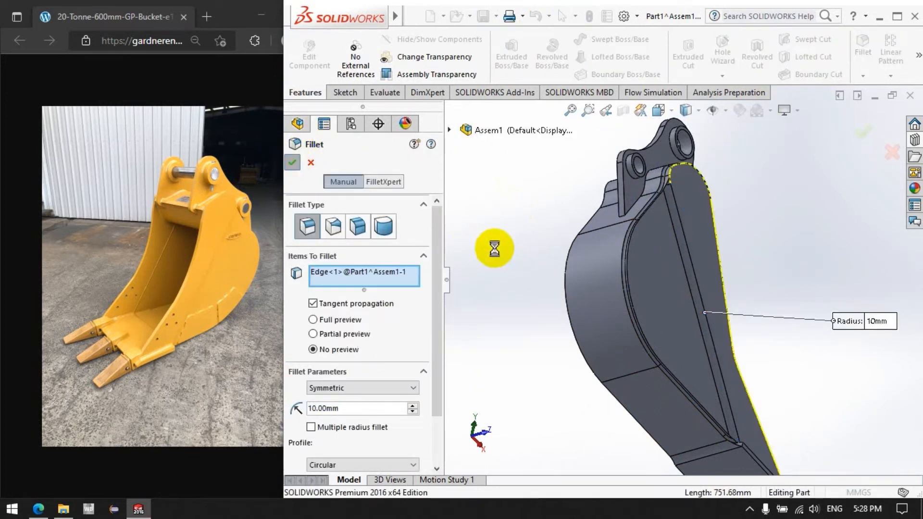
Fillet the straight lower edge of the side rim, with its tangent edges along the curved back, to a 5 mm radius
key(Return)
click(671, 380)
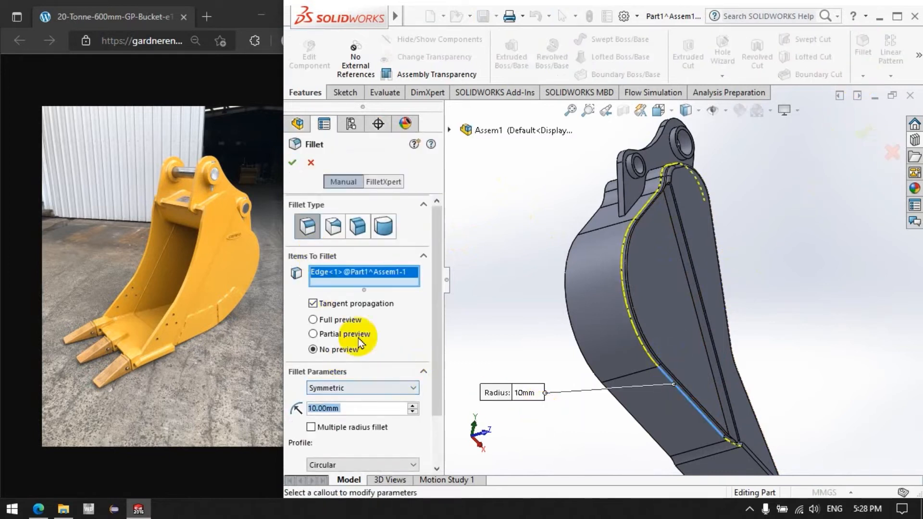
text(5)
key(Return)
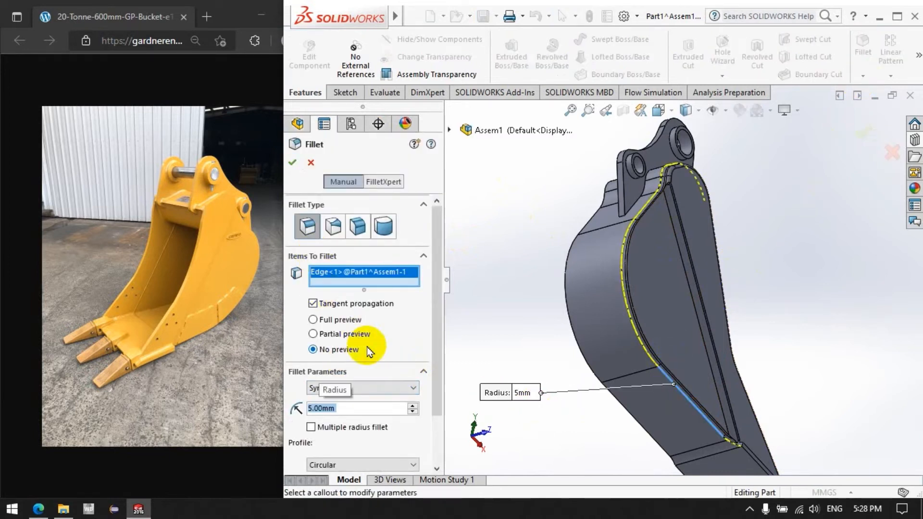
click(293, 164)
Fillet the bucket's long inner edge between the side plate and the curved back shell with a 15 mm radius
middle_drag(601, 239, 423, 371)
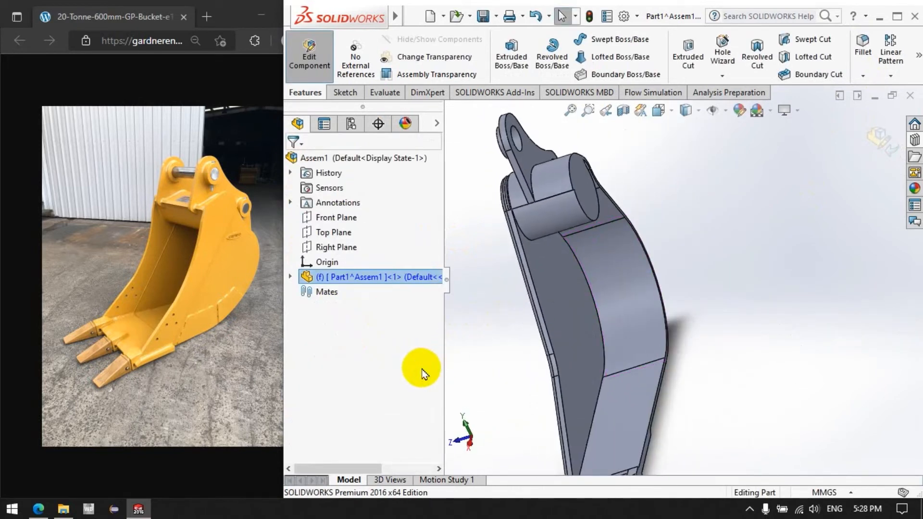
click(596, 409)
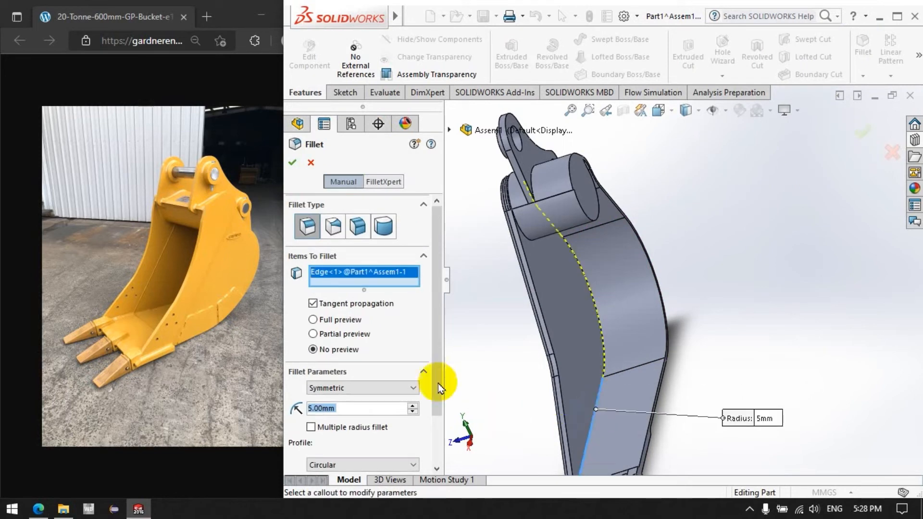
text(15)
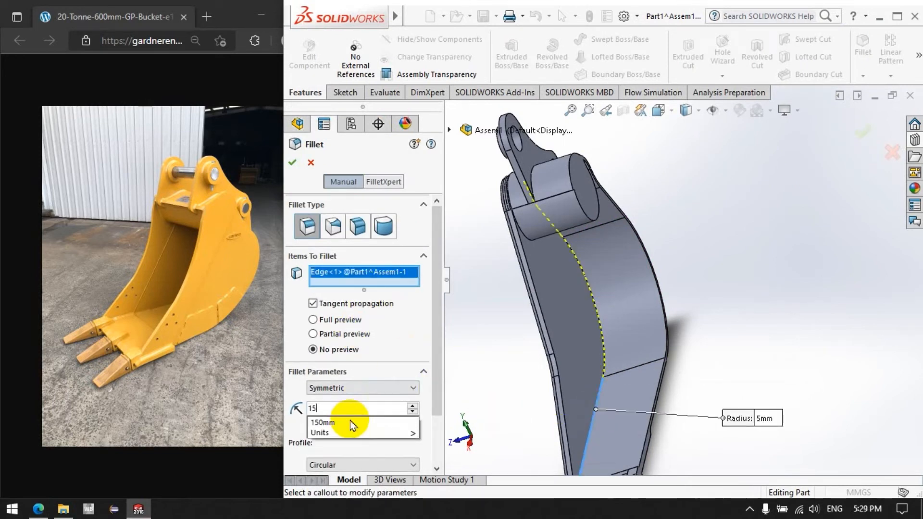
key(Return)
click(291, 163)
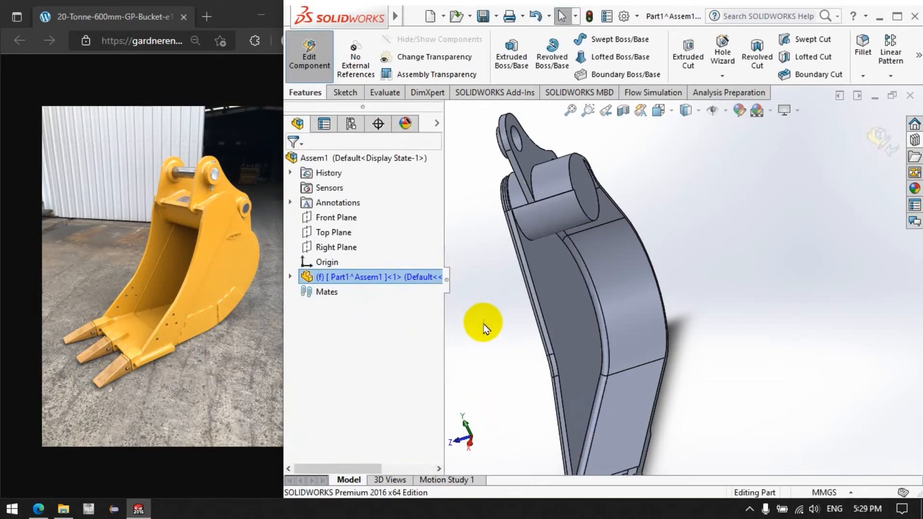
Fillet the short slanted inner edge beside the hinge bracket, including its tangent edges, with a 10 mm radius
scroll(567, 303, up, 4)
scroll(654, 250, down, 4)
middle_drag(654, 250, 557, 255)
click(862, 45)
scroll(747, 196, down, 5)
scroll(723, 228, down, 5)
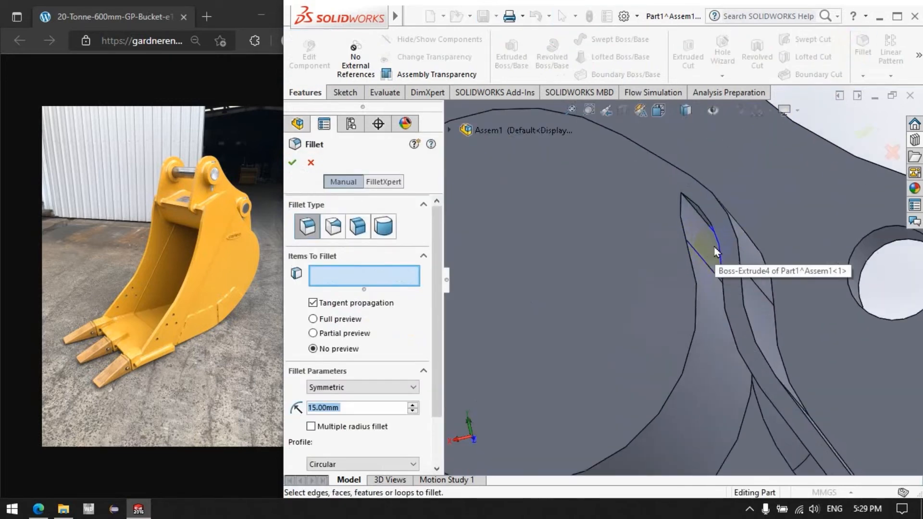
click(693, 247)
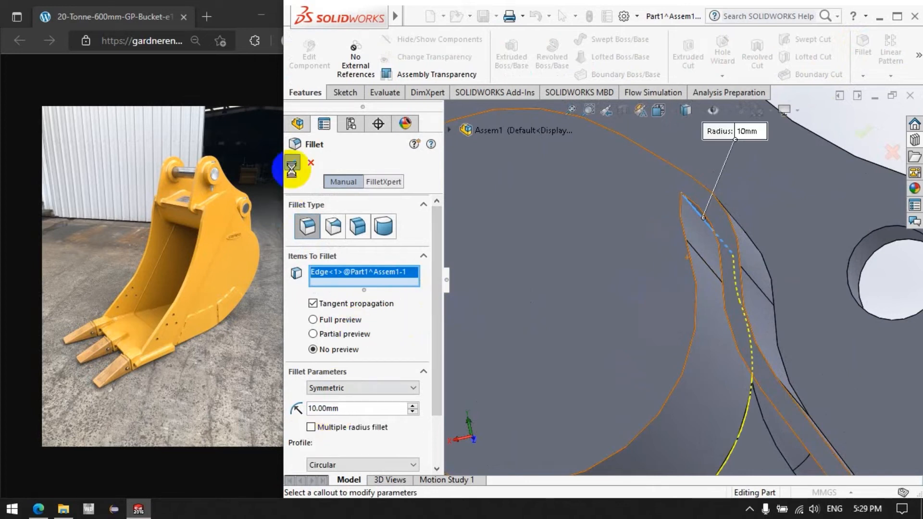
Fillet both edges where the hinge bracket meets the tube and the base edges of its two pin bosses with a 10 mm radius
scroll(720, 308, up, 8)
middle_drag(566, 314, 659, 361)
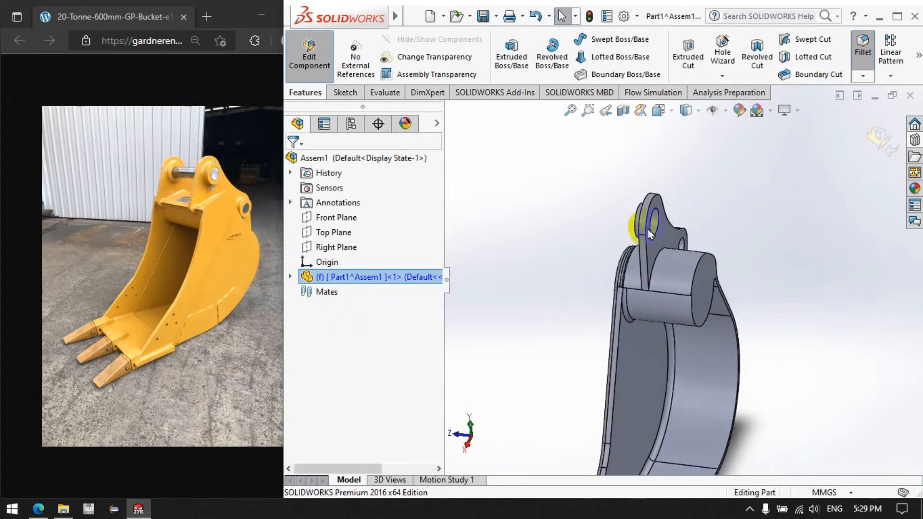
scroll(650, 255, down, 3)
click(655, 276)
middle_drag(535, 290, 625, 279)
click(657, 255)
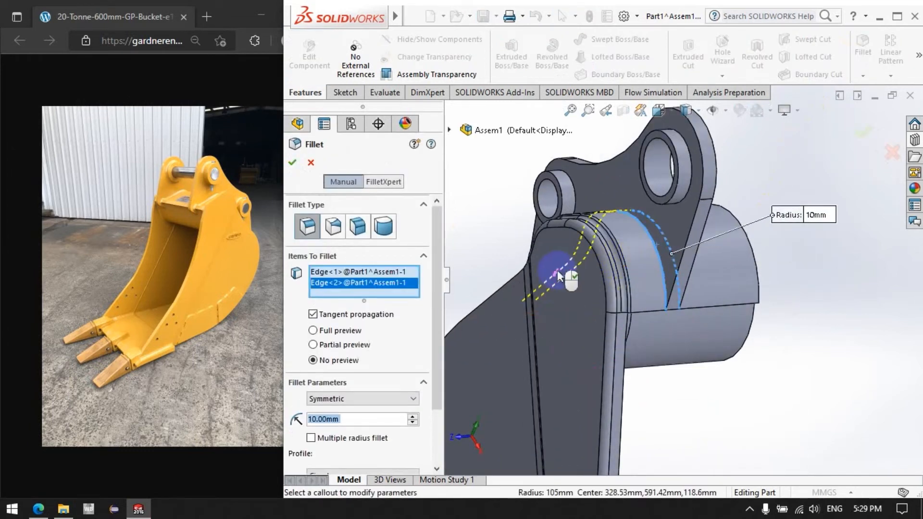
click(691, 164)
click(562, 201)
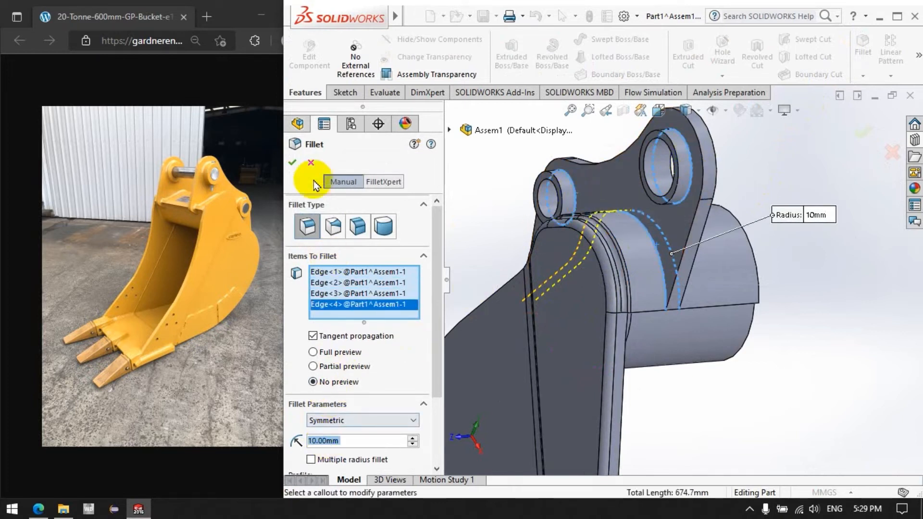
scroll(673, 272, up, 6)
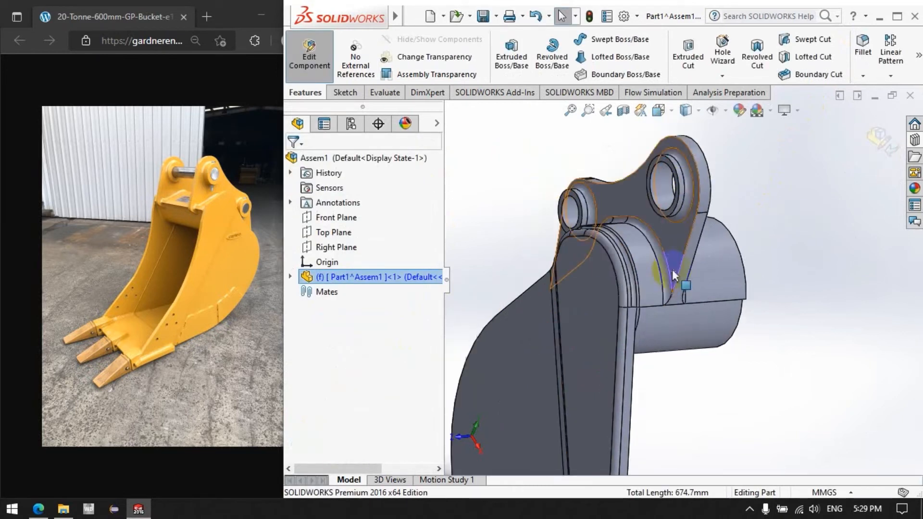
Start a sketch on the front end face of the cutting-edge plate and view it face-on
scroll(673, 387, down, 6)
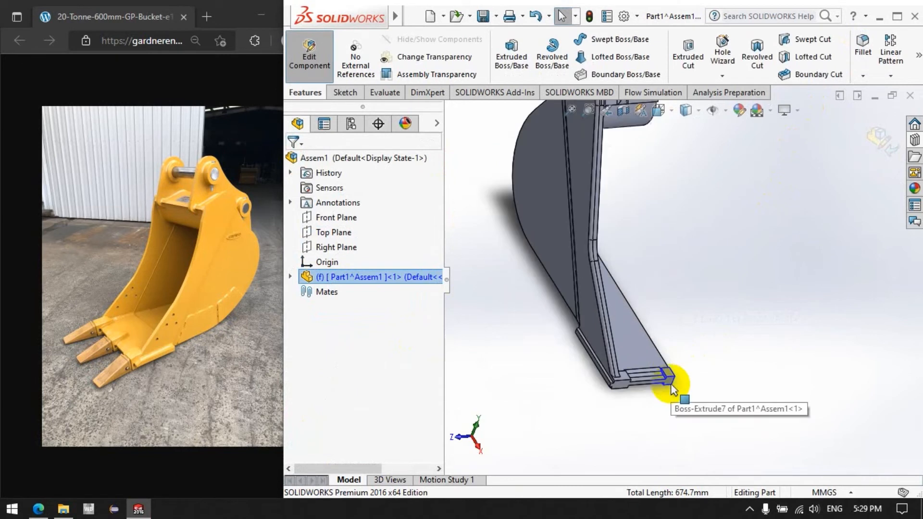
click(632, 405)
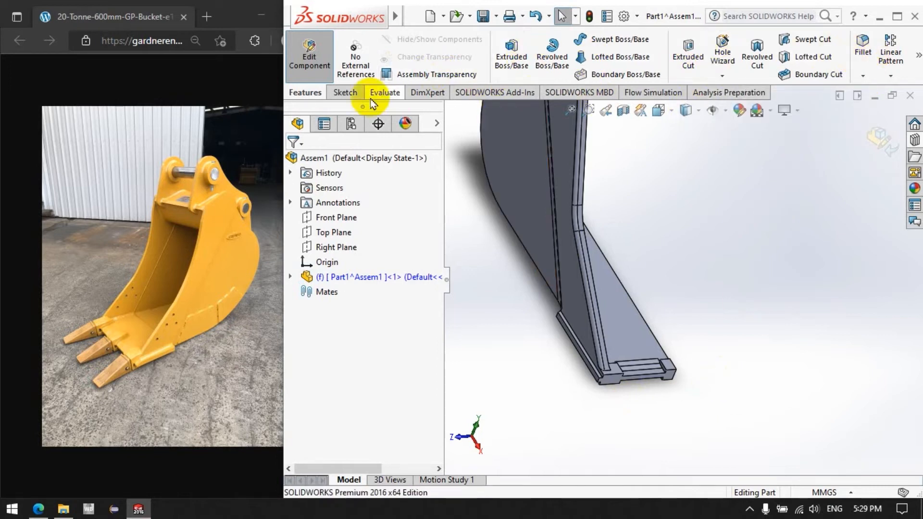
click(347, 93)
click(507, 46)
scroll(645, 319, down, 3)
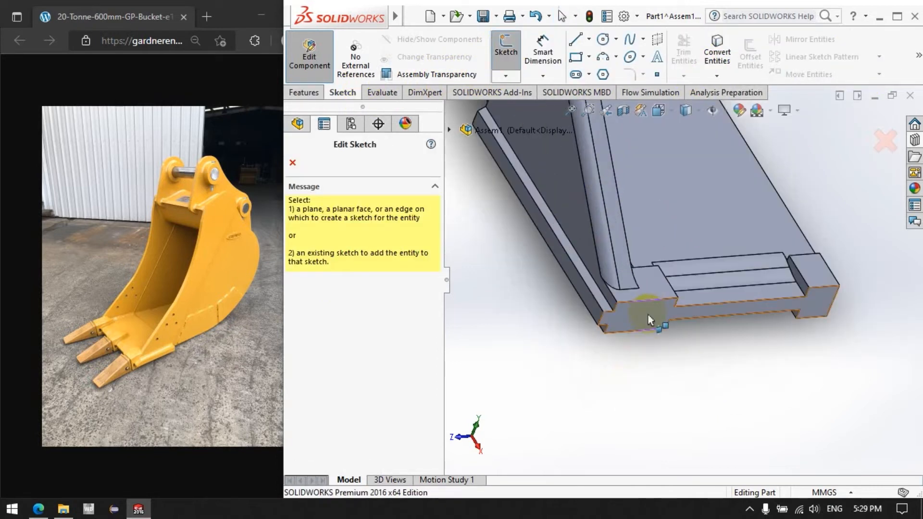
click(650, 321)
scroll(419, 448, down, 10)
right_click(354, 441)
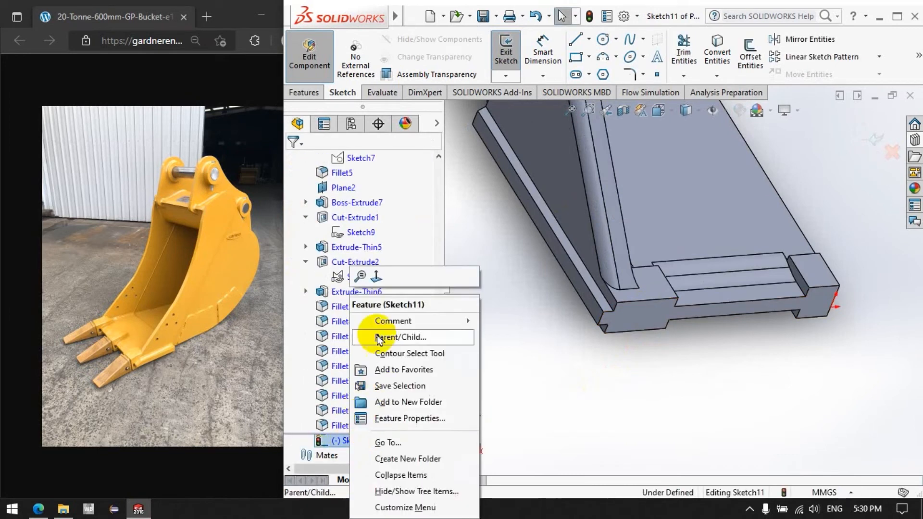
click(403, 275)
scroll(671, 447, down, 5)
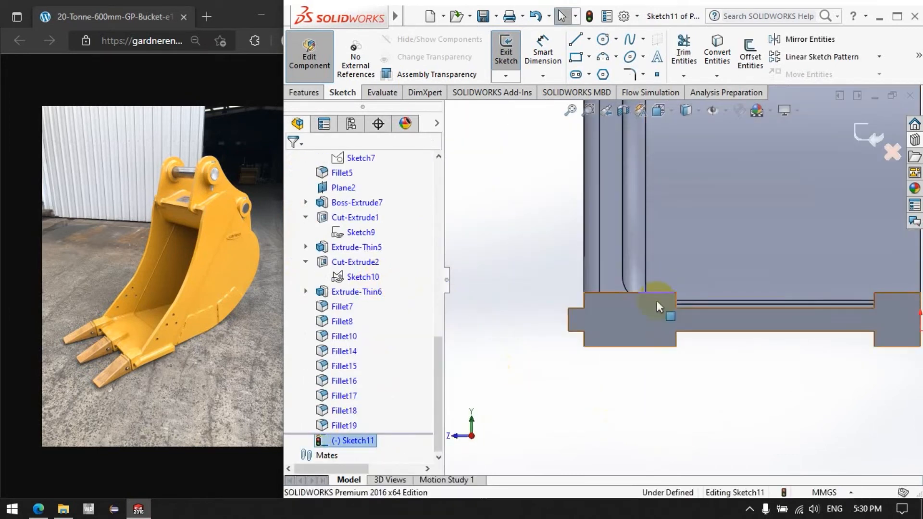
Sketch a rectangle about 21 by 20 mm inside the cutting-edge plate's corner block below the side plate
click(576, 57)
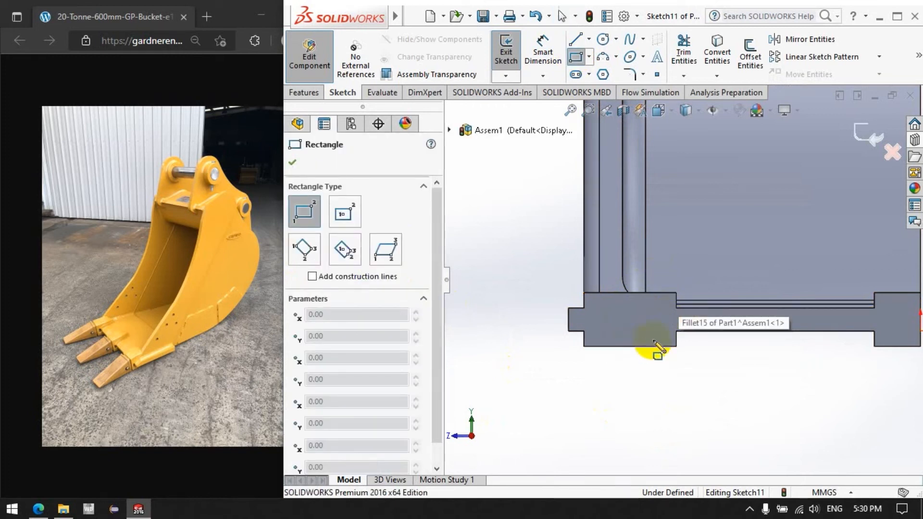
scroll(656, 344, down, 3)
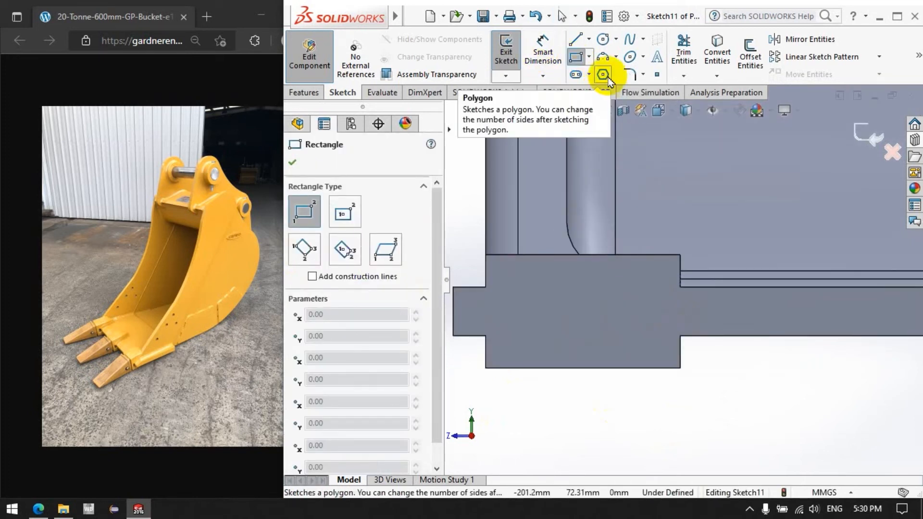
click(576, 57)
click(580, 55)
click(589, 284)
click(655, 347)
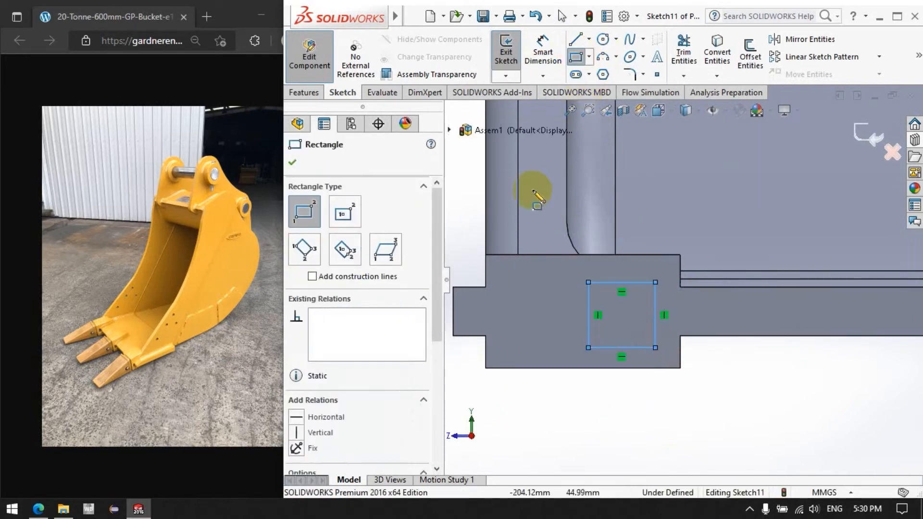
Dimension the rectangle's upper and lower sides at 7.5 mm from the block's upper and lower edges
click(543, 62)
click(626, 288)
click(633, 255)
click(733, 365)
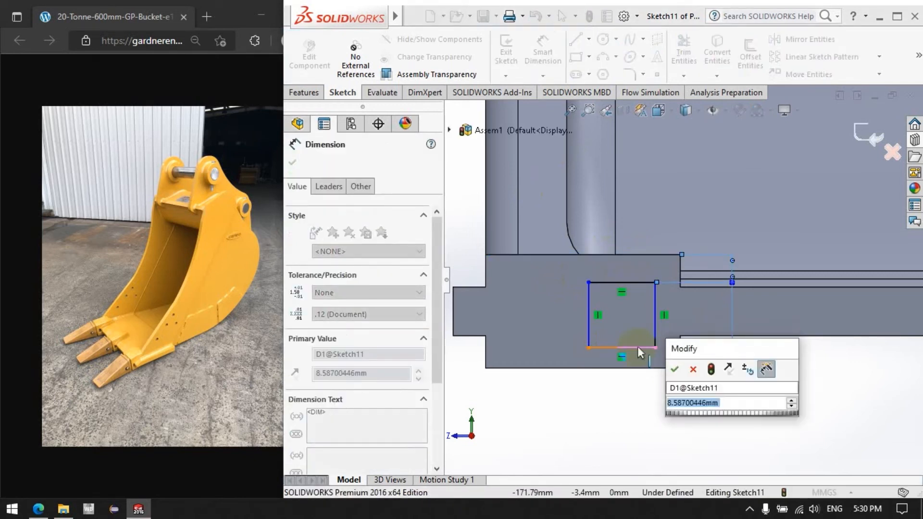
text(7.5)
key(Return)
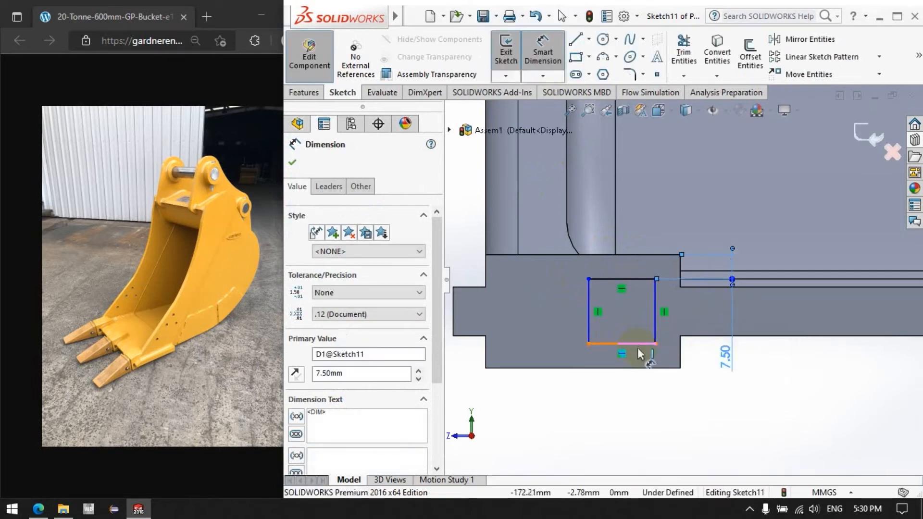
click(634, 343)
click(629, 368)
click(806, 416)
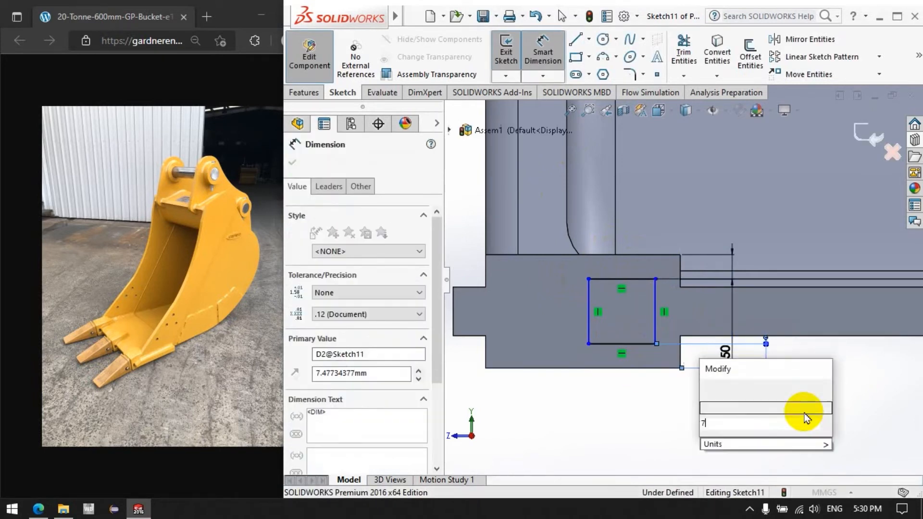
text(7.5)
key(Return)
Dimension the rectangle's inner vertical side at 7.5 mm from the block's inner vertical edge
click(654, 321)
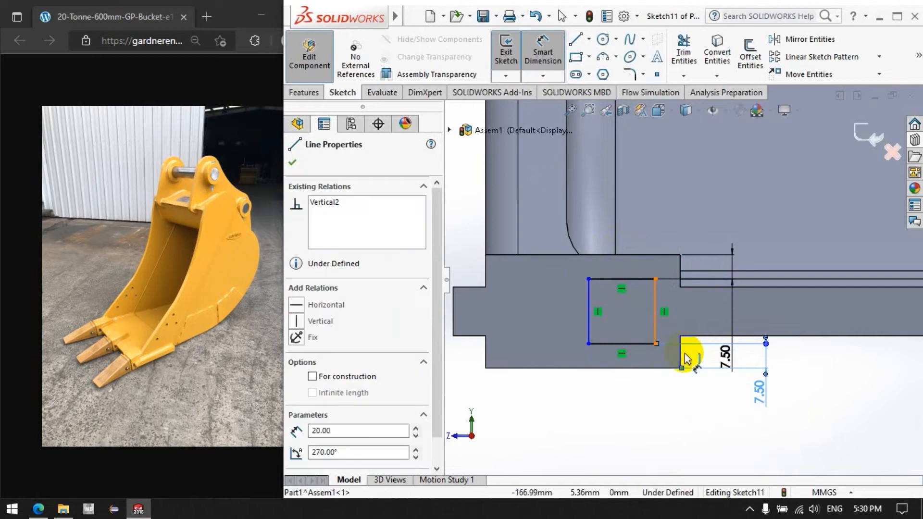
click(681, 353)
click(732, 432)
text(7.5)
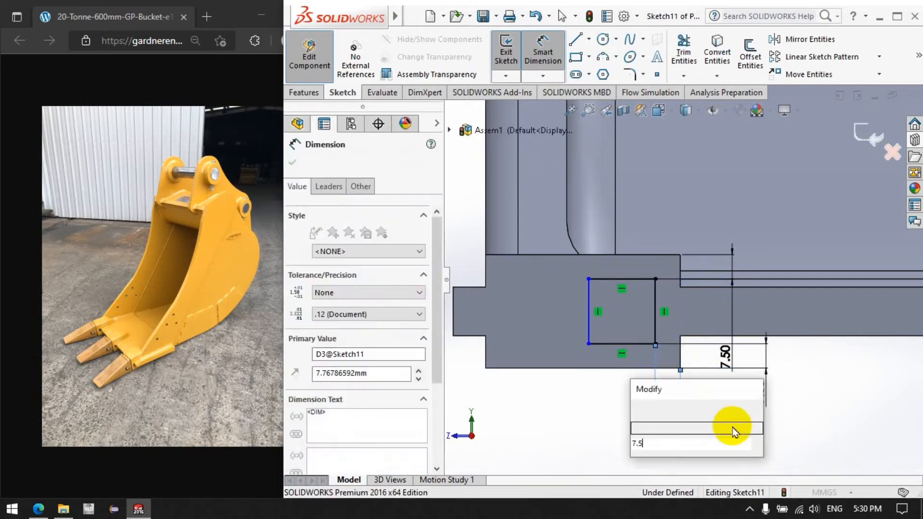
key(Return)
Set the rectangle's width to 20 mm and exit the sketch
click(588, 313)
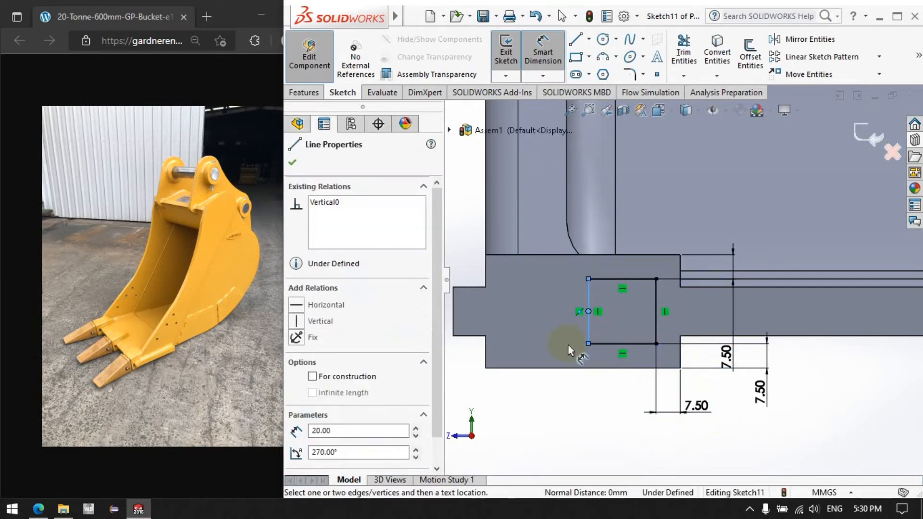
click(655, 319)
click(700, 448)
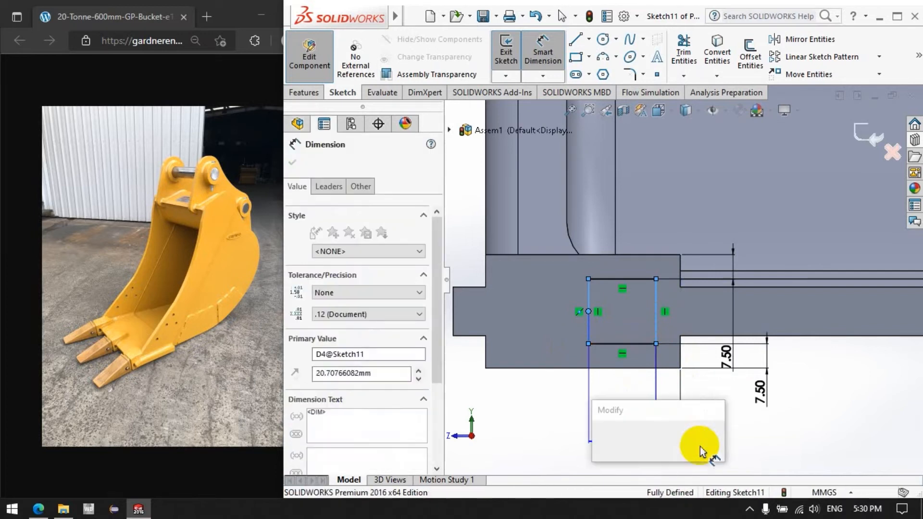
text(20)
key(Return)
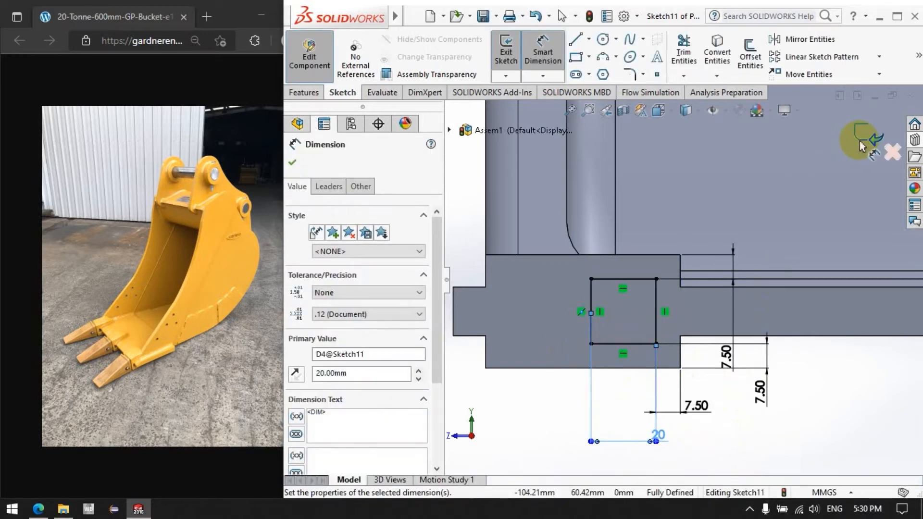
click(613, 345)
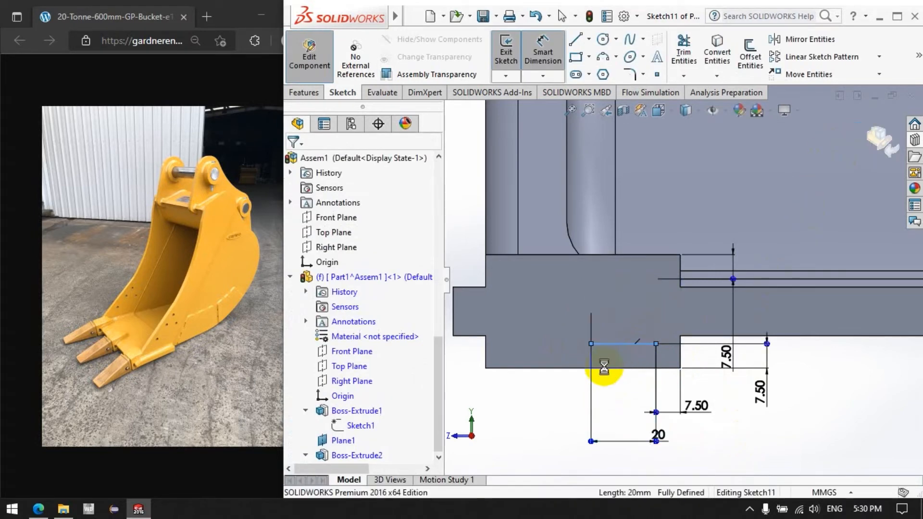
scroll(605, 367, up, 3)
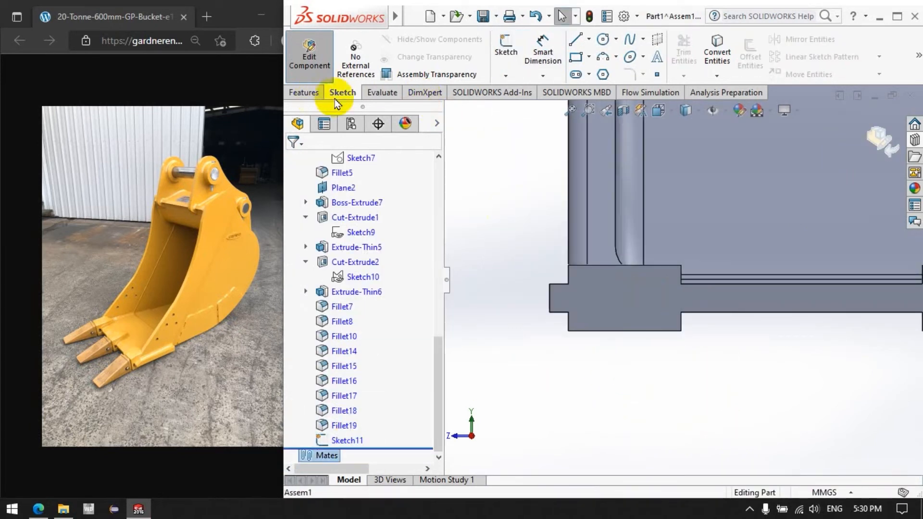
Cut the square sketch 30 mm deep into the corner block as a blind extruded cut
click(304, 92)
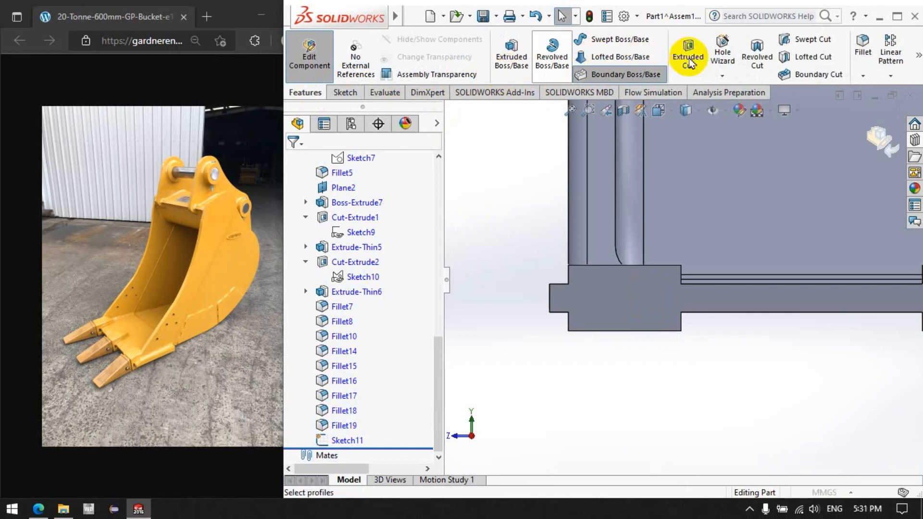
click(625, 75)
click(311, 164)
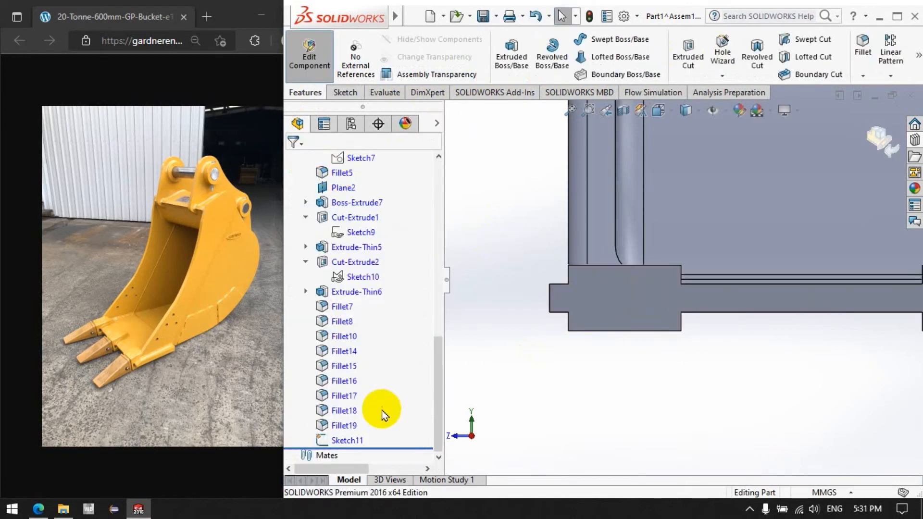
click(347, 441)
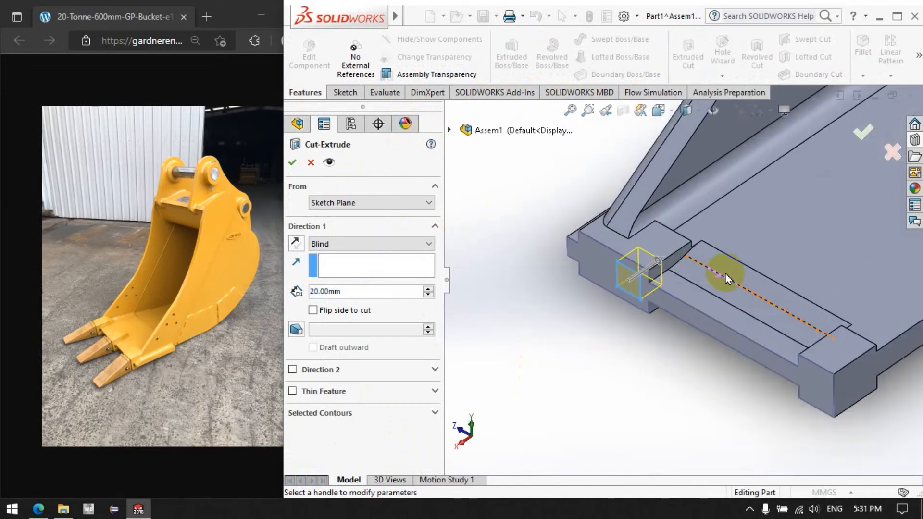
drag(355, 292, 295, 291)
text(30)
key(Return)
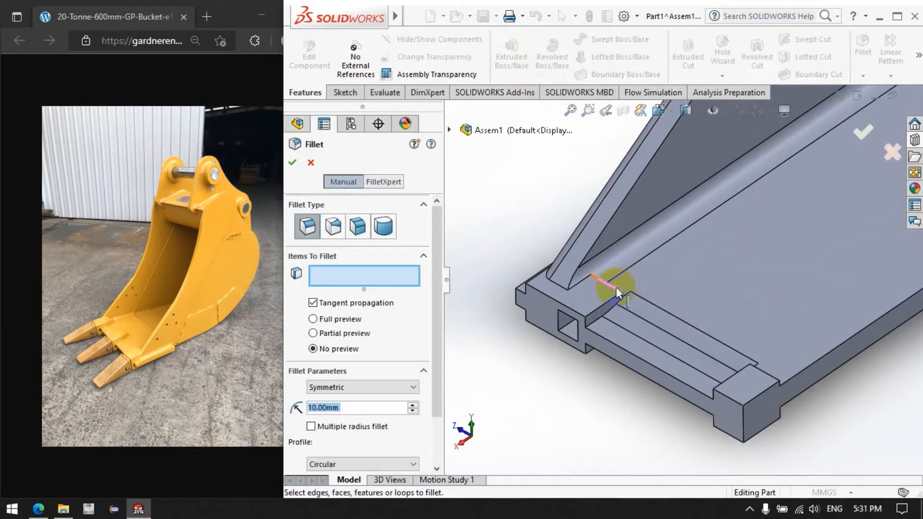
click(616, 287)
click(625, 310)
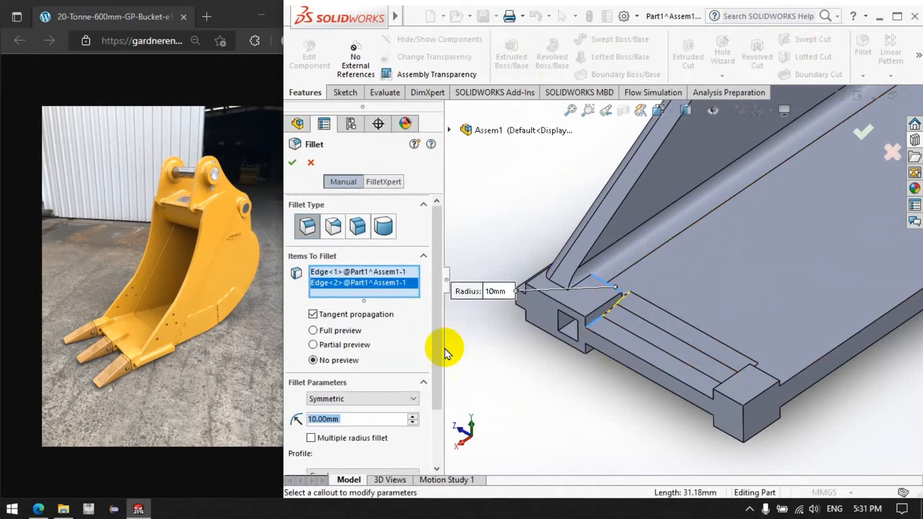
click(293, 163)
click(420, 113)
click(310, 163)
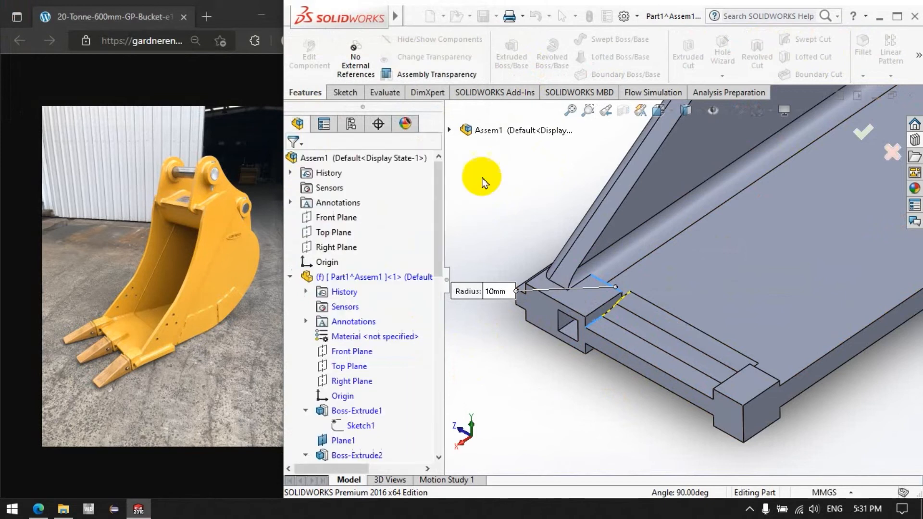
Fillet the base edges where the rear walls of both raised corner blocks meet the plate with a 10 mm radius
click(863, 55)
middle_drag(686, 344, 630, 368)
click(703, 262)
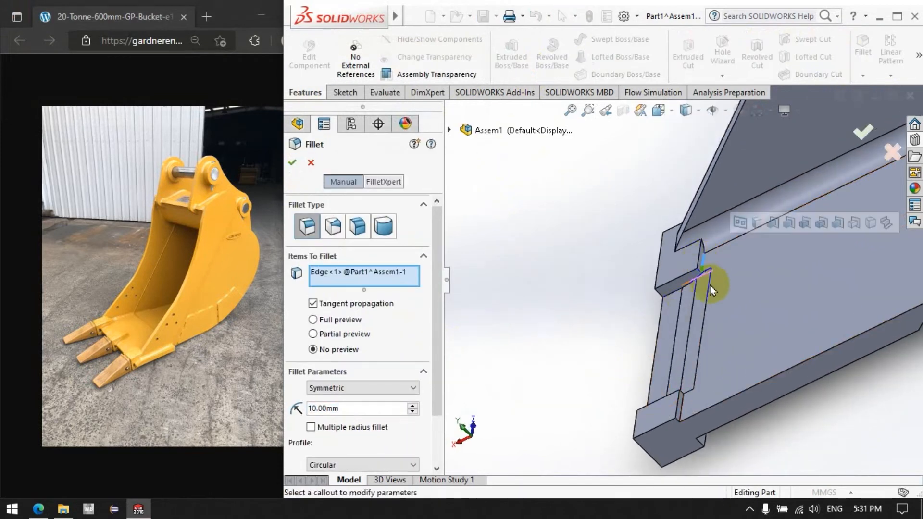
click(681, 411)
click(293, 163)
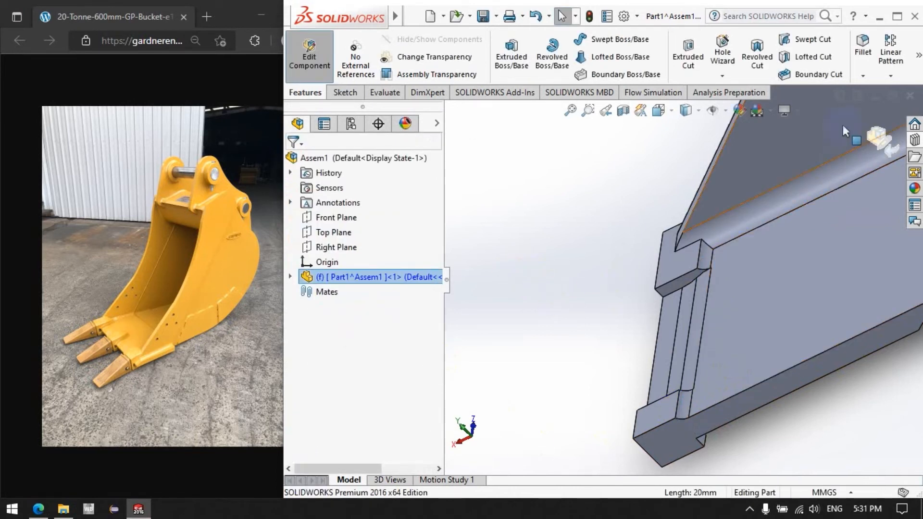
Round the rear top edges of both raised corner blocks with a 10 mm fillet
click(861, 55)
click(698, 260)
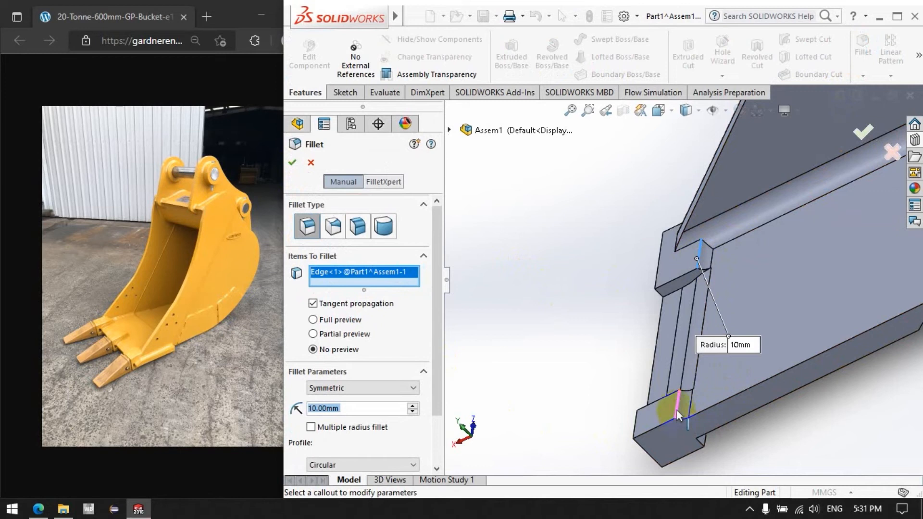
click(676, 408)
click(293, 164)
Fillet the base edge of the holed corner block's inner wall, along the recess, with a 10 mm radius
middle_drag(556, 295, 659, 294)
click(860, 45)
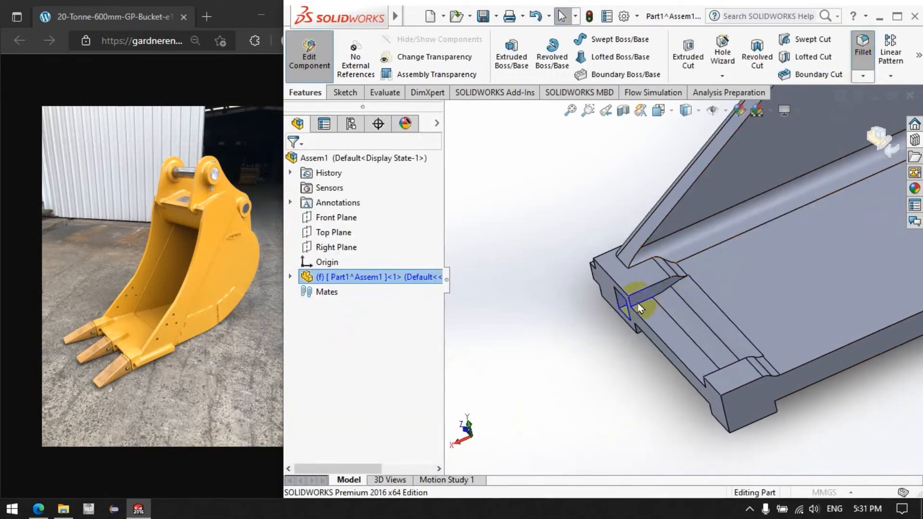
click(643, 303)
click(293, 163)
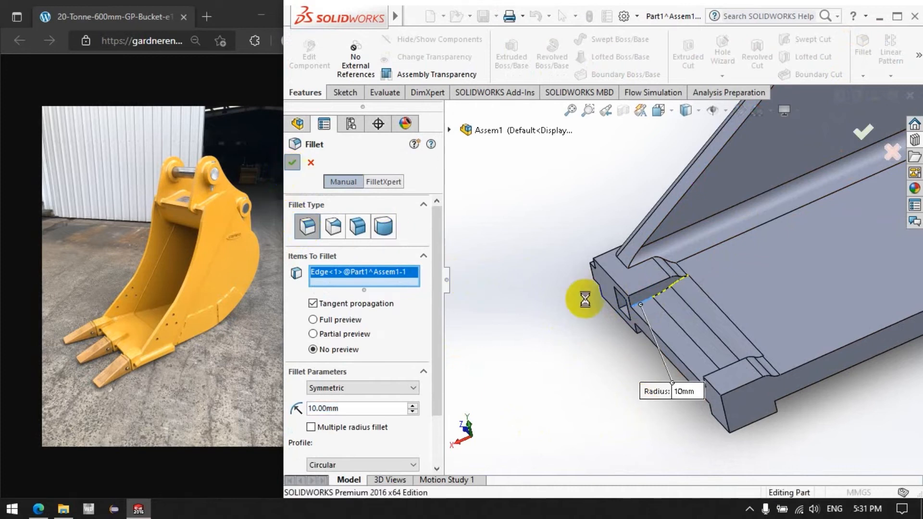
Fillet both side base edges of the holed block's underside projection with a 10 mm radius
middle_drag(584, 374, 663, 250)
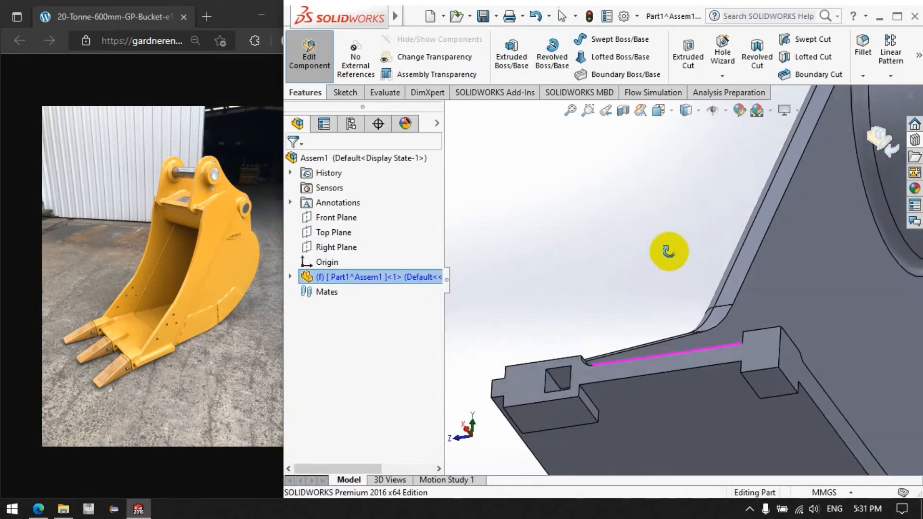
click(587, 422)
middle_drag(553, 432, 525, 332)
scroll(612, 299, up, 7)
scroll(736, 253, down, 6)
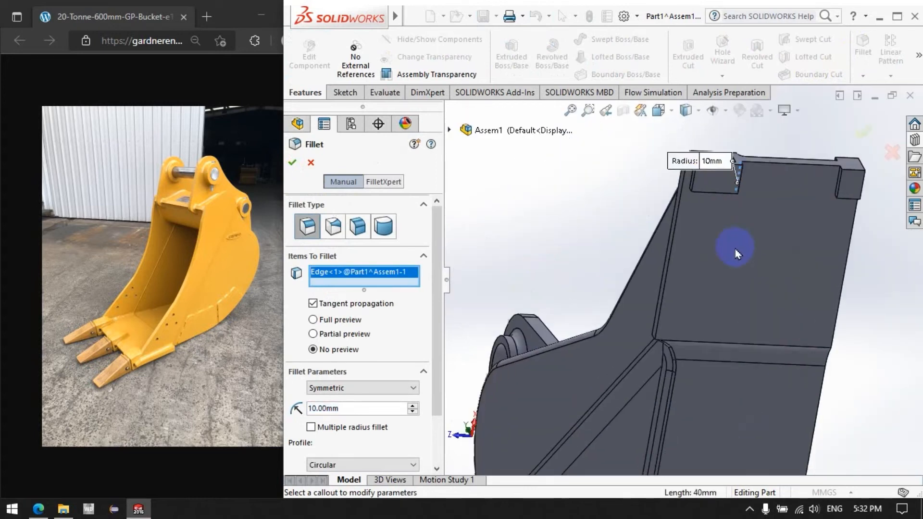
scroll(669, 200, down, 6)
click(613, 218)
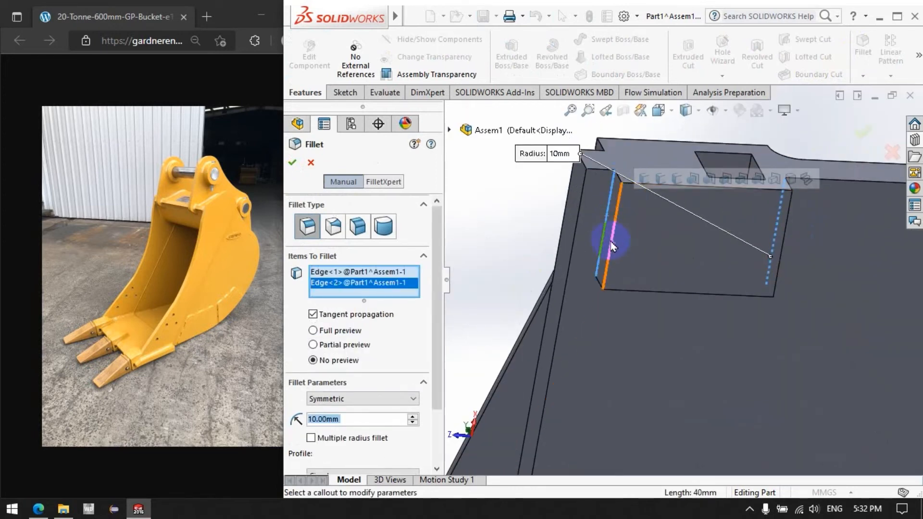
click(291, 163)
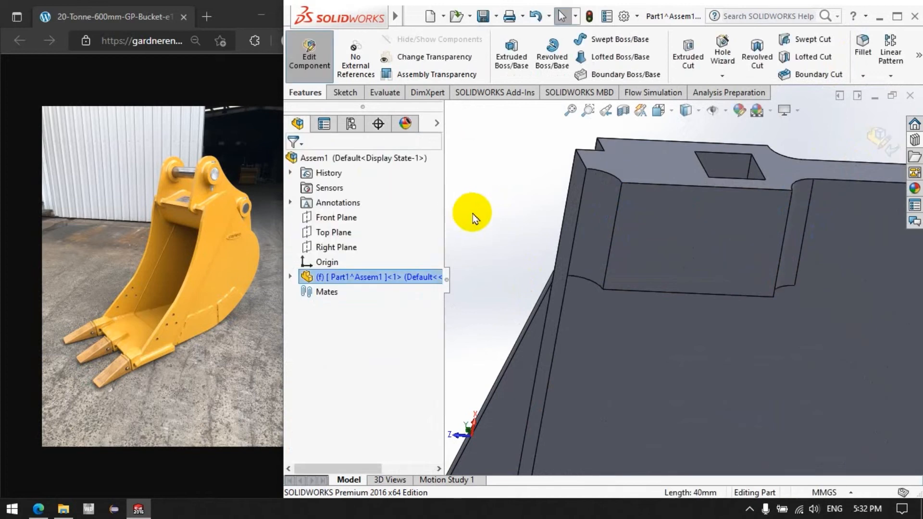
Fillet the rear base edge of each underside corner block with a 25 mm radius
middle_drag(656, 272, 698, 214)
click(692, 242)
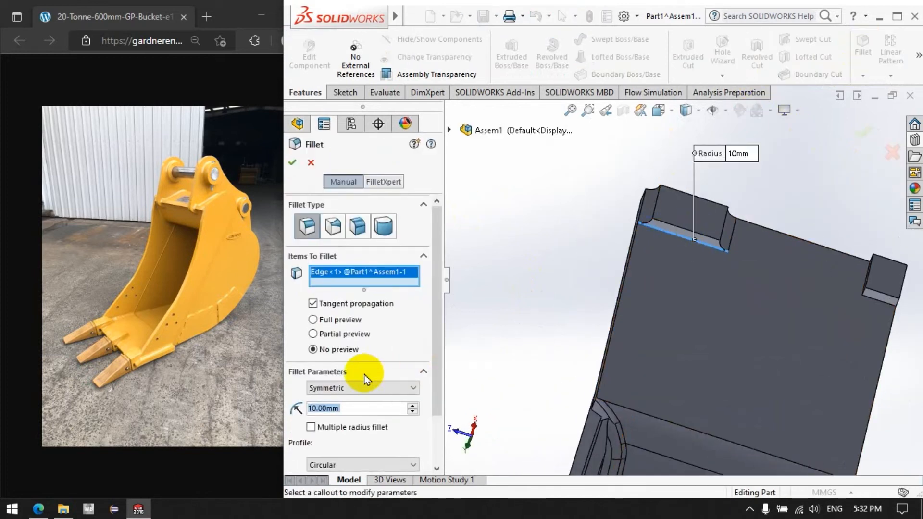
text(25)
key(Return)
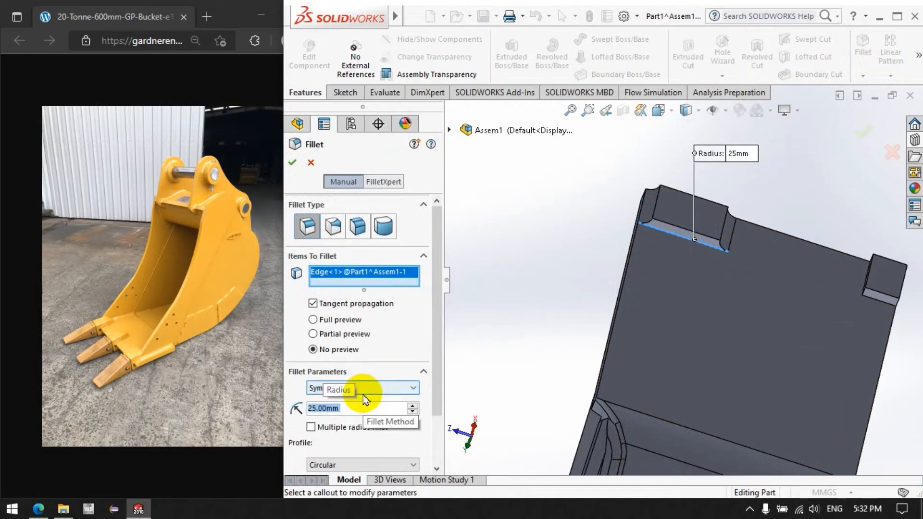
click(291, 163)
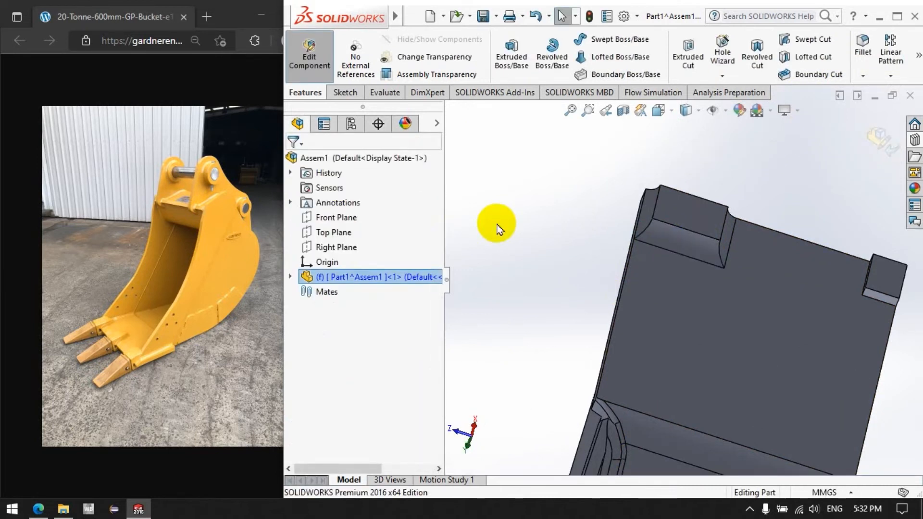
click(880, 301)
click(292, 163)
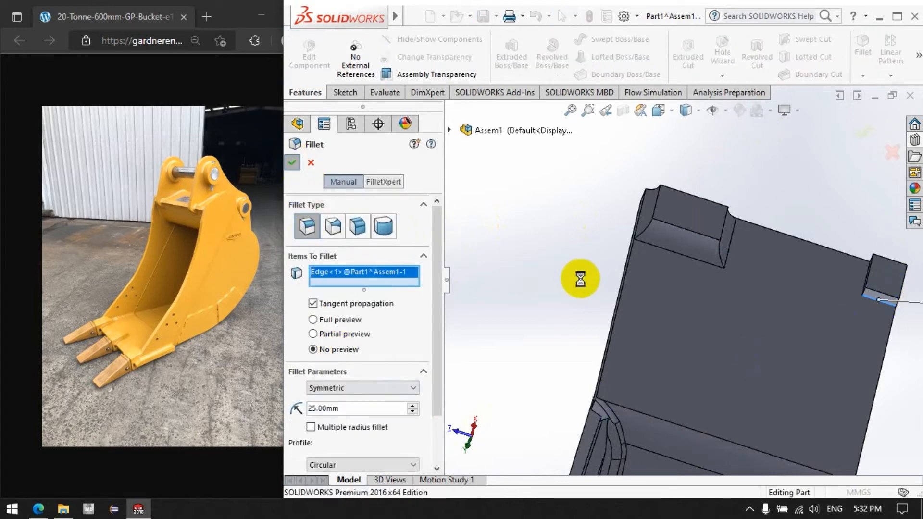
Fillet the inner side base edge of the opposite underside corner block with a 10 mm radius
click(800, 306)
middle_drag(839, 283, 855, 279)
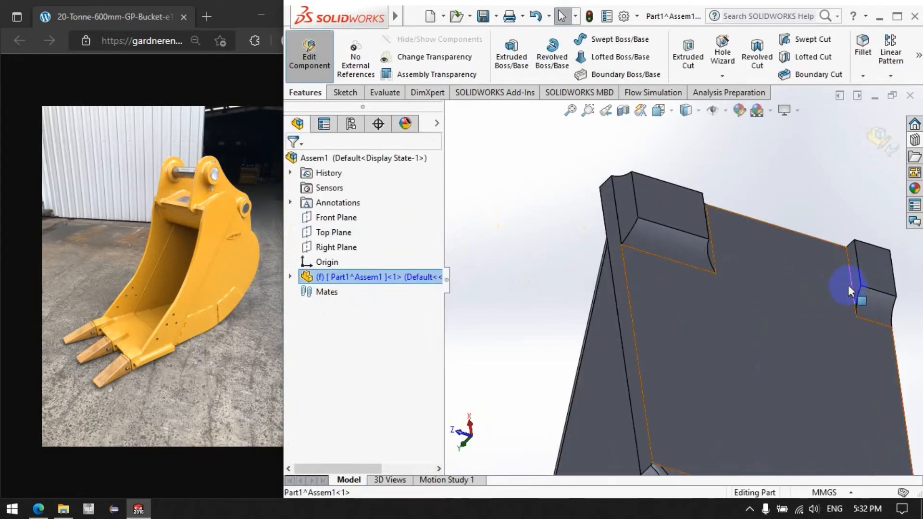
click(848, 285)
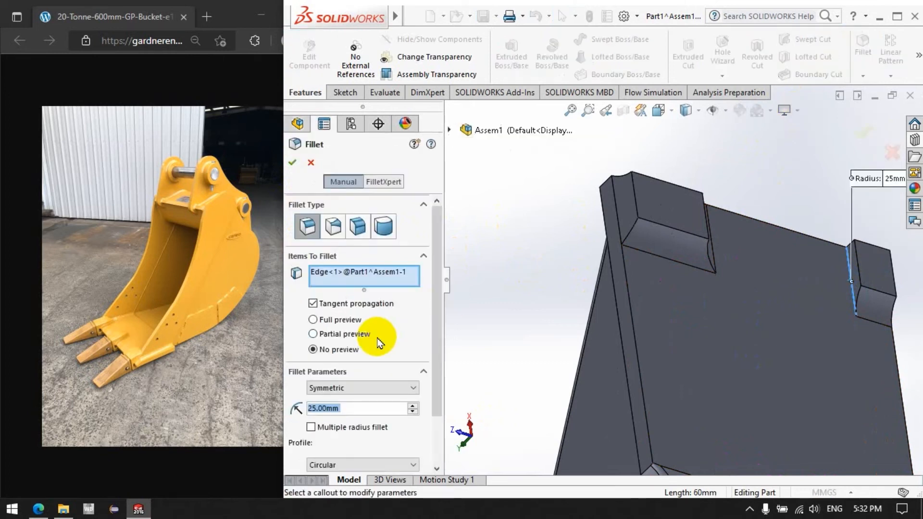
text(0)
key(Return)
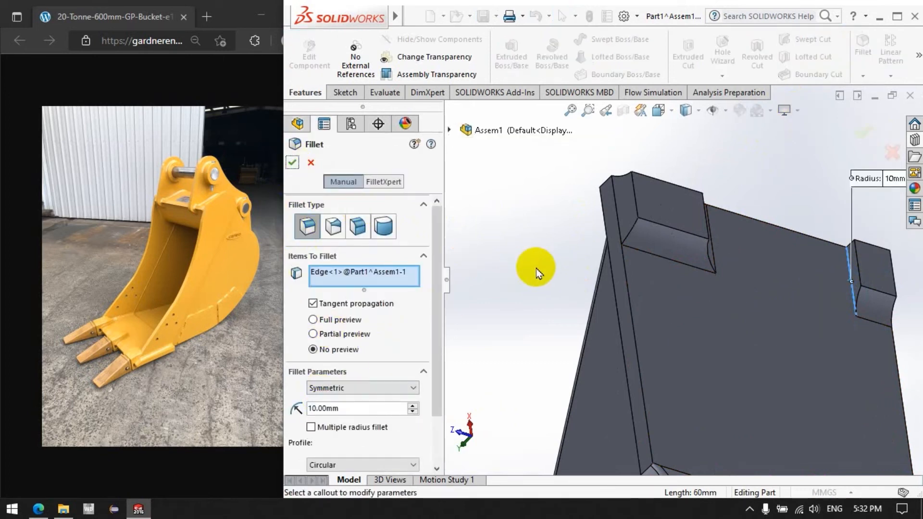
click(292, 163)
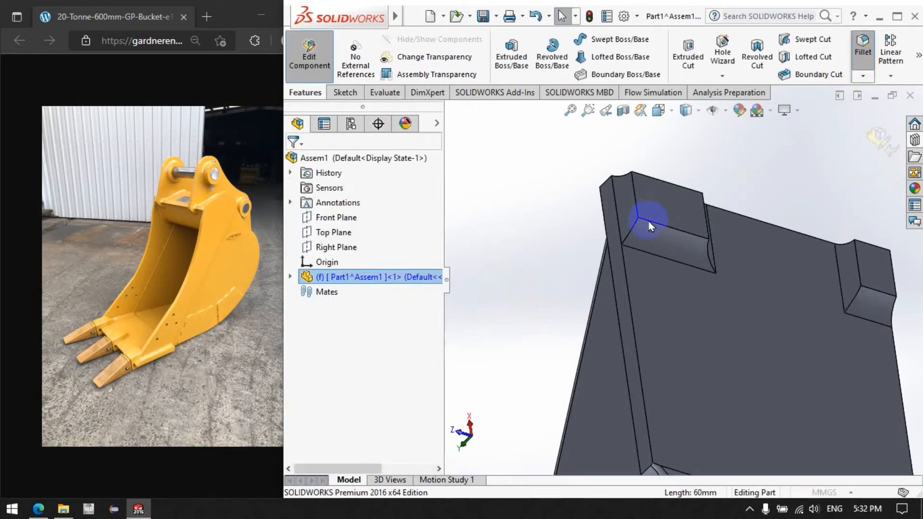
key(Return)
click(682, 214)
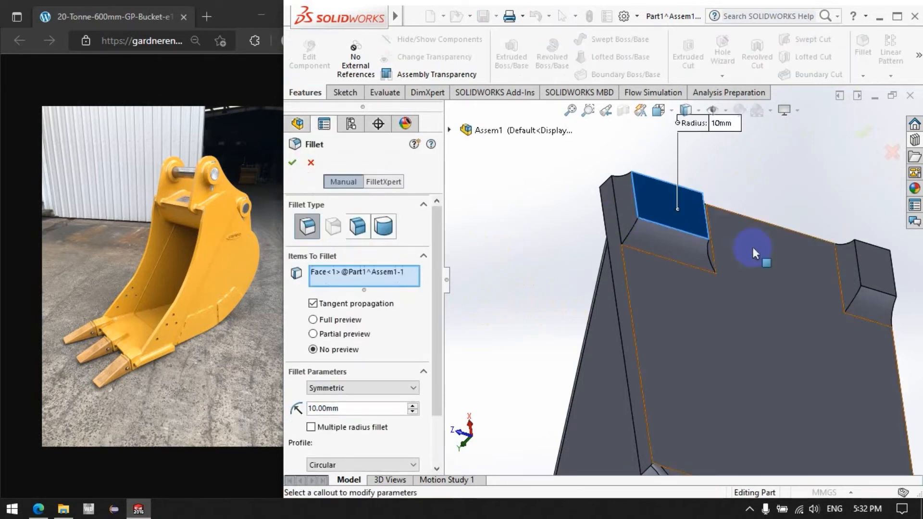
click(869, 264)
click(869, 287)
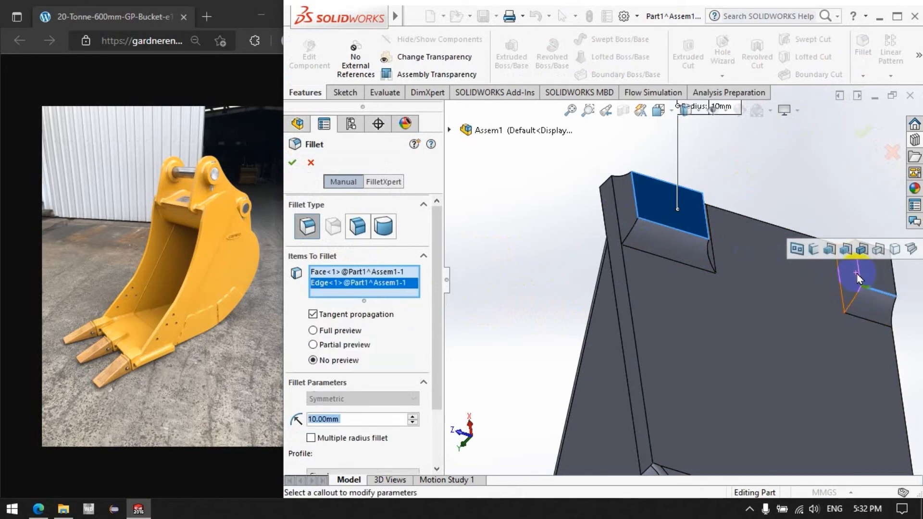
click(857, 262)
click(293, 163)
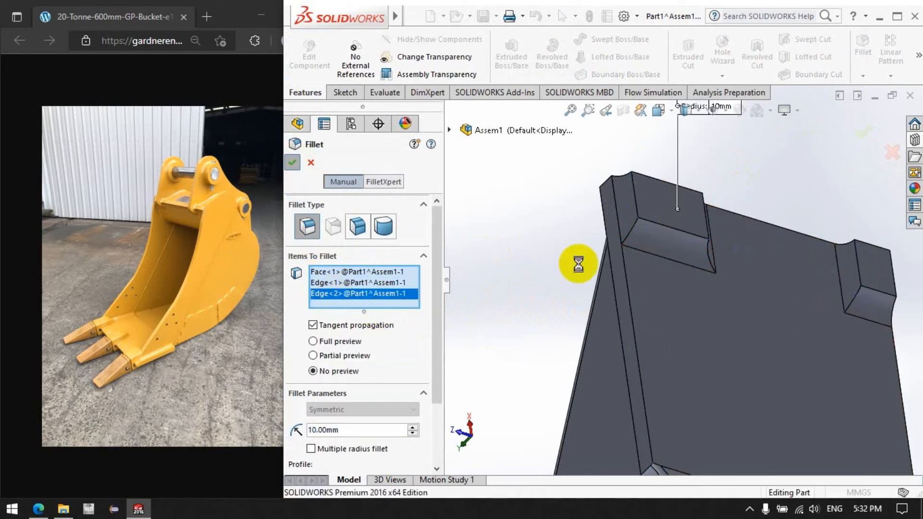
middle_drag(579, 264, 627, 393)
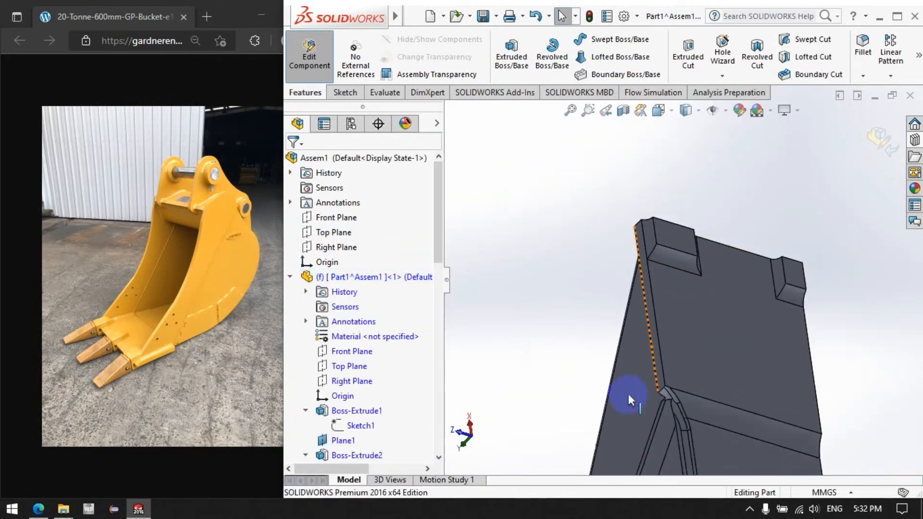
Round the five side and rear edges around the bottom faces of both underside blocks with a 10 mm fillet
scroll(627, 393, up, 1)
scroll(662, 248, down, 2)
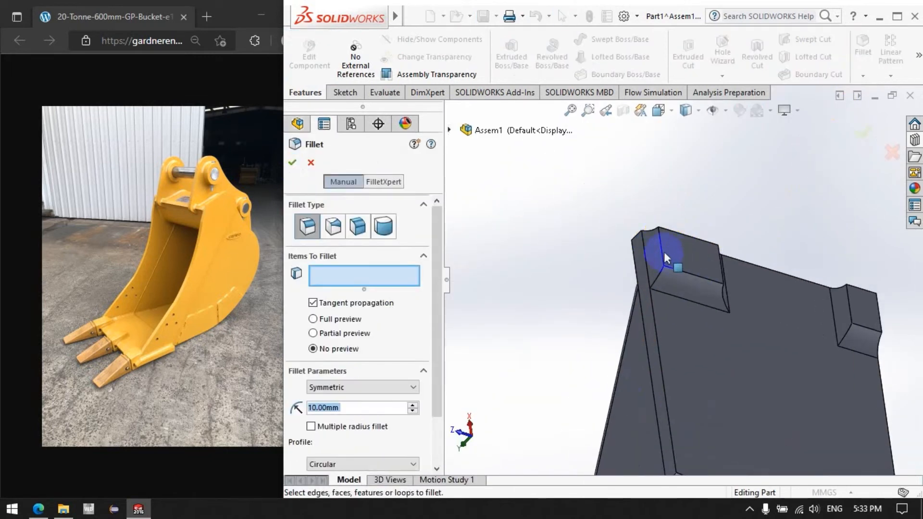
click(664, 250)
click(700, 278)
click(719, 263)
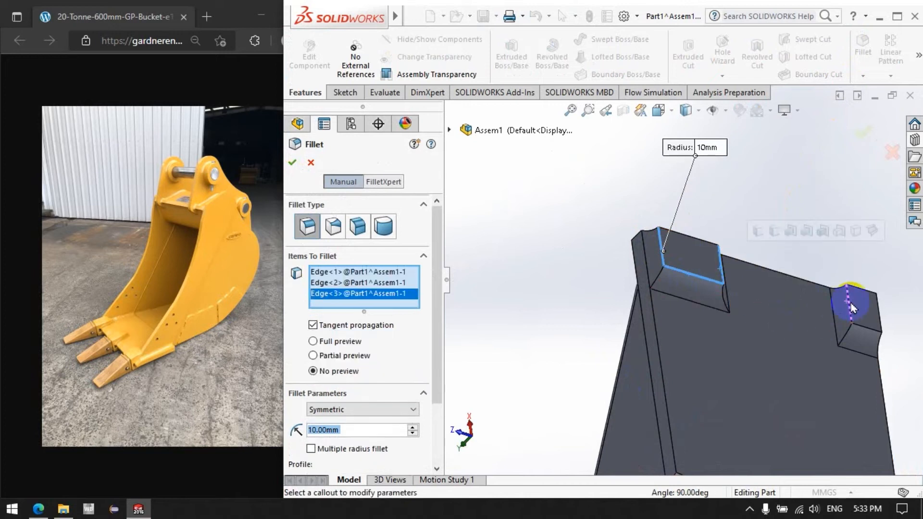
click(848, 310)
click(865, 328)
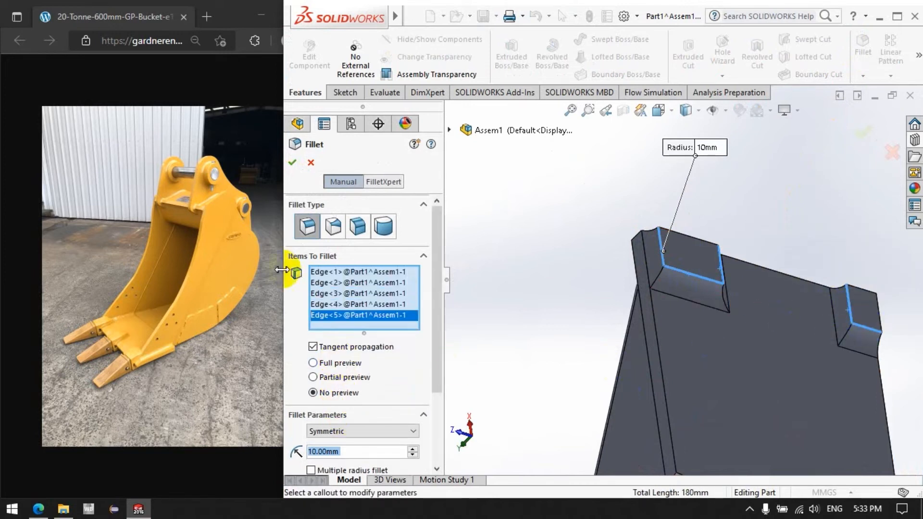
key(Escape)
Fillet the base edge of the opposite raised corner block's inner wall, along the recess, with a 10 mm radius
middle_drag(541, 267, 676, 487)
scroll(627, 276, up, 3)
middle_drag(627, 276, 753, 279)
scroll(769, 332, up, 5)
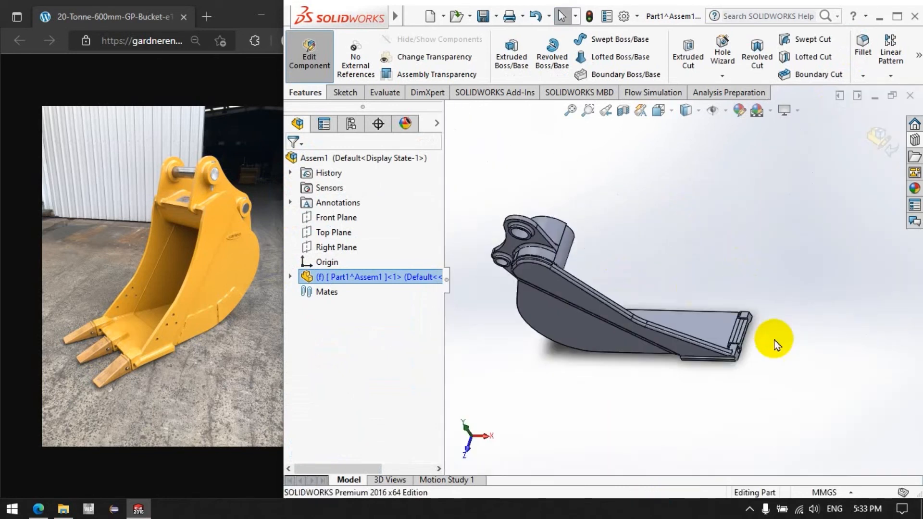
scroll(775, 342, down, 5)
click(646, 334)
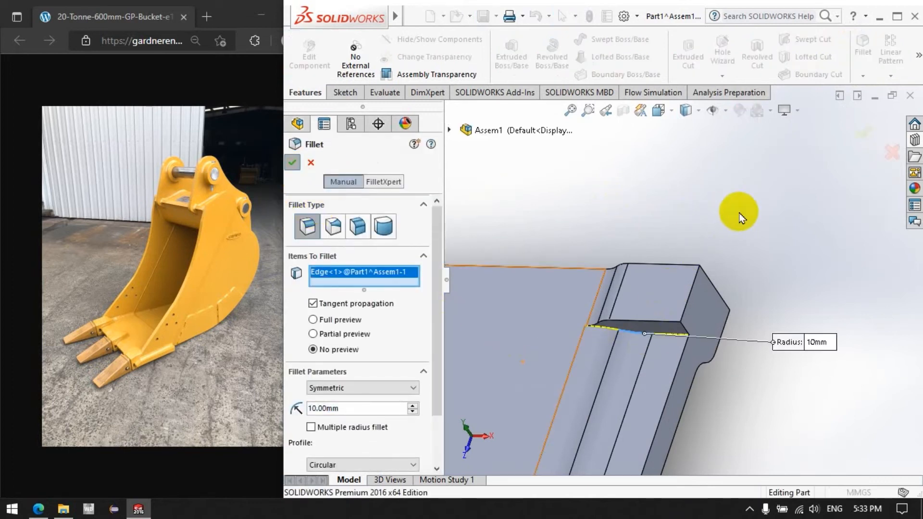
key(Return)
Round the inner top edges of both raised corner blocks, facing the recess, with a 10 mm fillet
scroll(743, 217, up, 5)
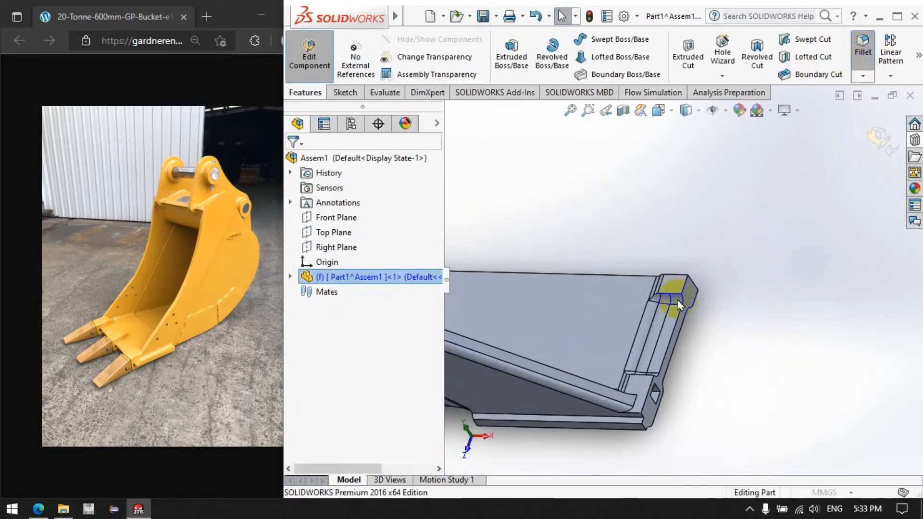
scroll(671, 292, down, 3)
click(662, 313)
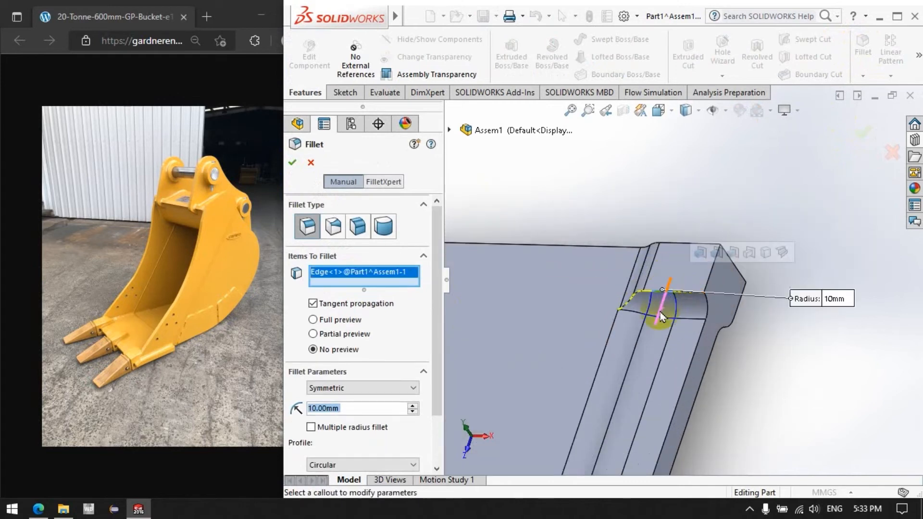
middle_drag(651, 275, 667, 304)
click(660, 295)
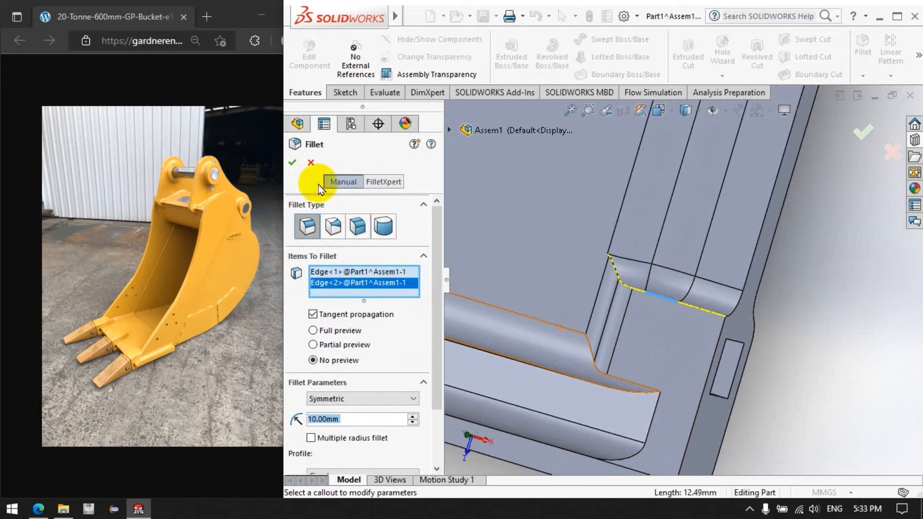
middle_drag(553, 266, 590, 306)
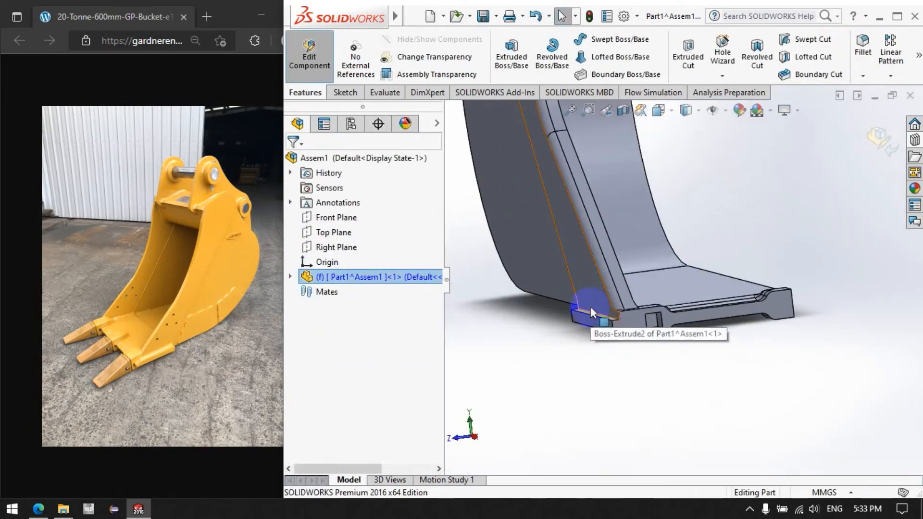
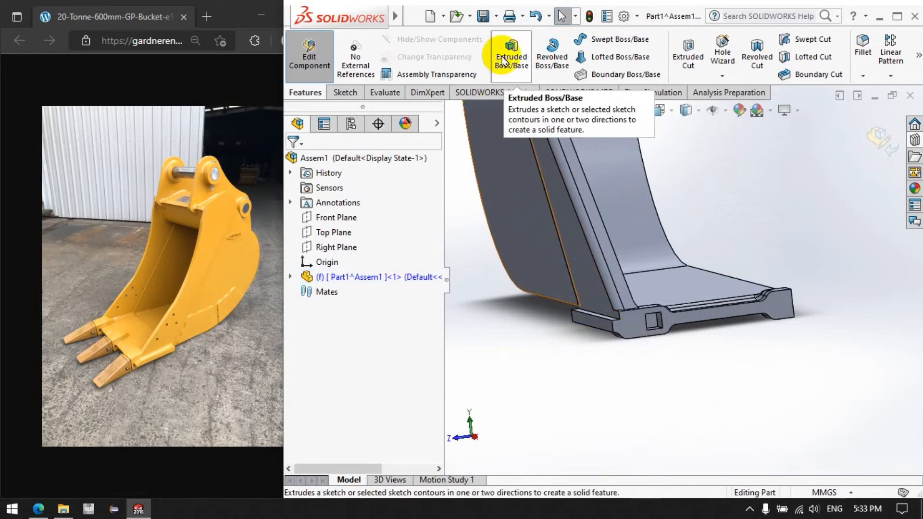
click(503, 61)
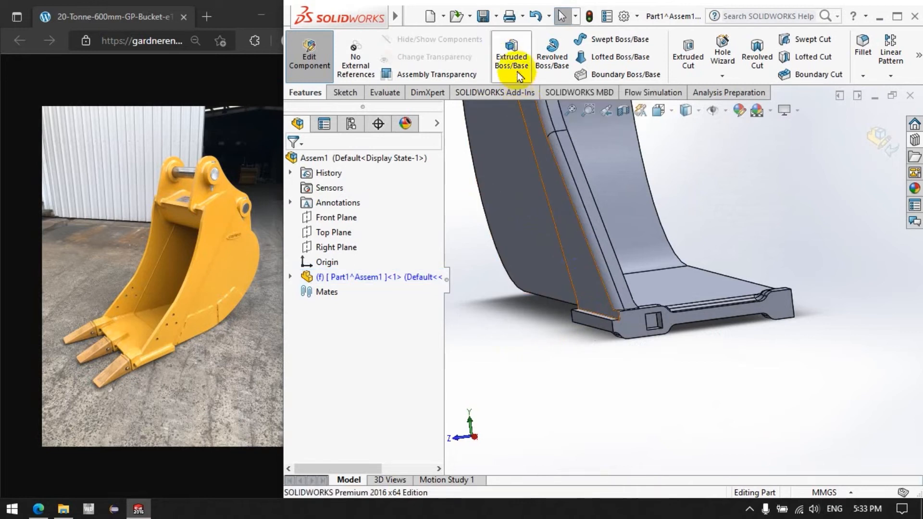
click(783, 310)
right_click(371, 449)
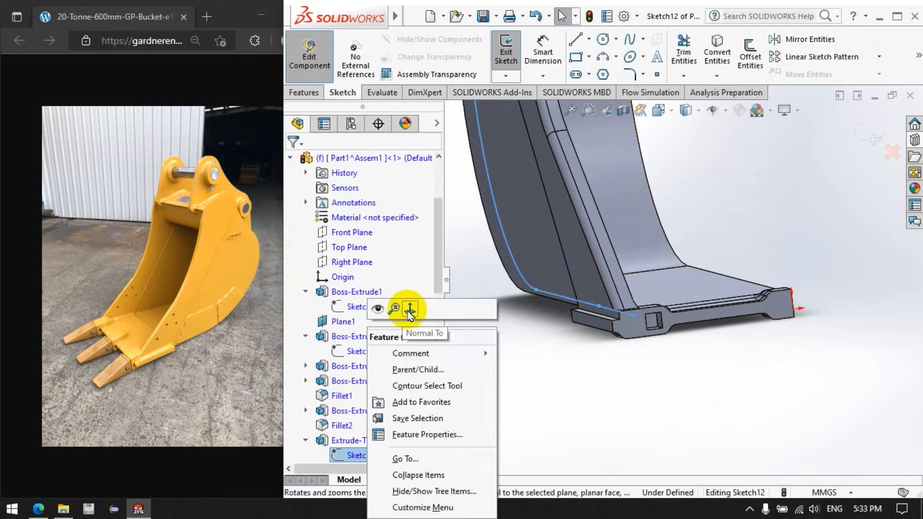
click(409, 310)
right_click(366, 455)
click(410, 310)
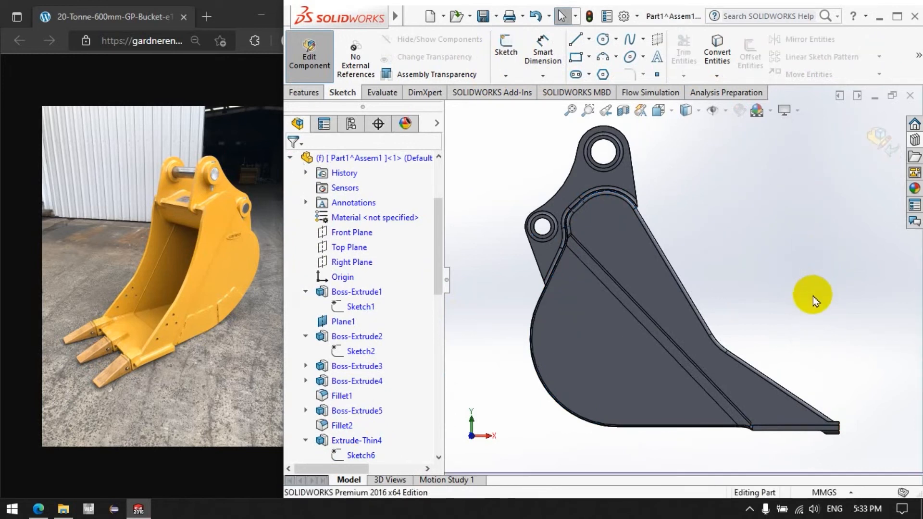
middle_drag(813, 296, 735, 319)
scroll(744, 347, up, 5)
scroll(772, 359, down, 3)
Sketch a rectangle about 23 mm wide on the cutting-edge plate's front face, overlapping the outer edge of the block at the symmetry side
click(506, 48)
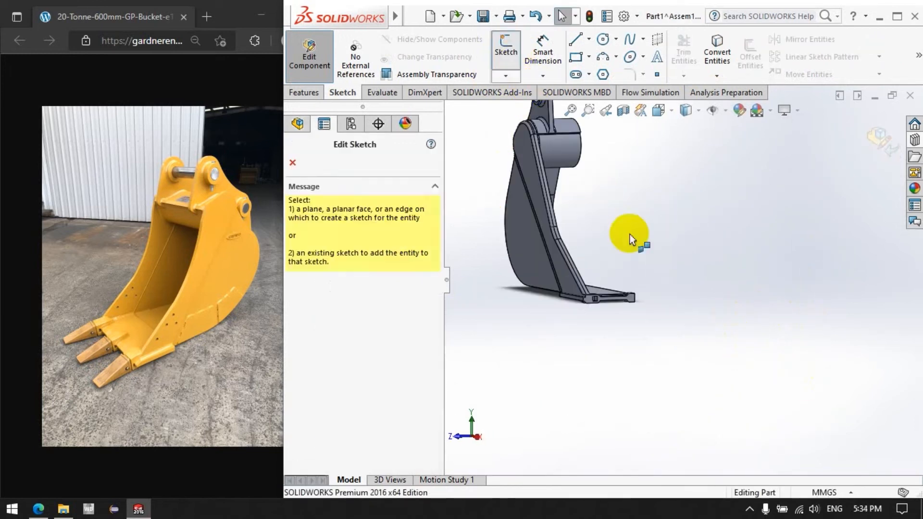
click(617, 297)
scroll(353, 443, down, 12)
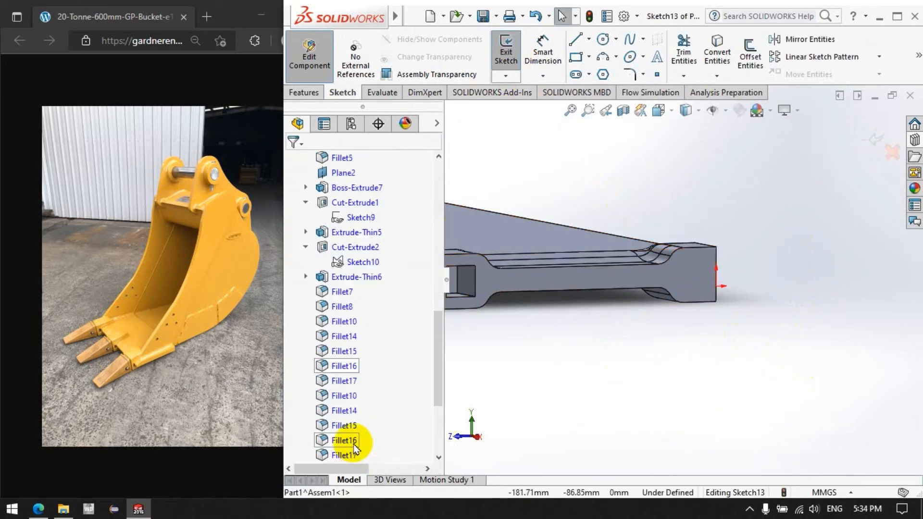
right_click(350, 445)
click(377, 277)
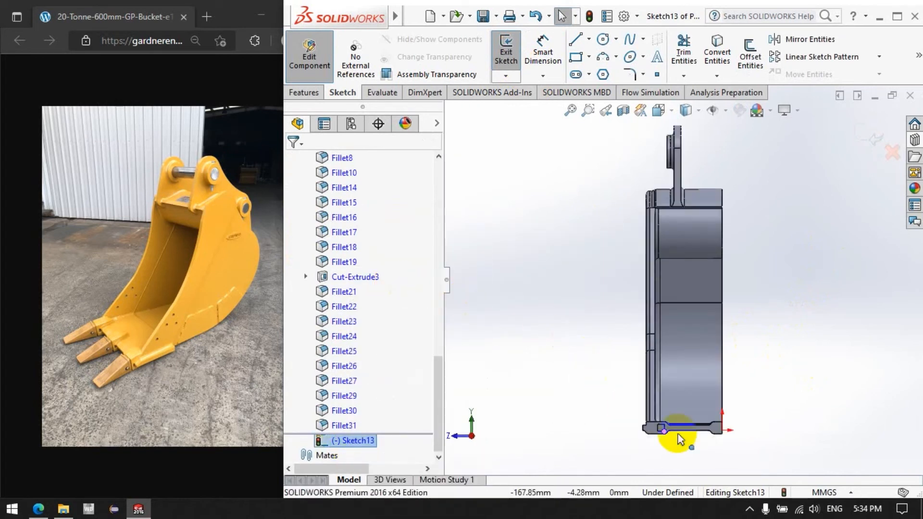
scroll(711, 363, down, 6)
click(571, 60)
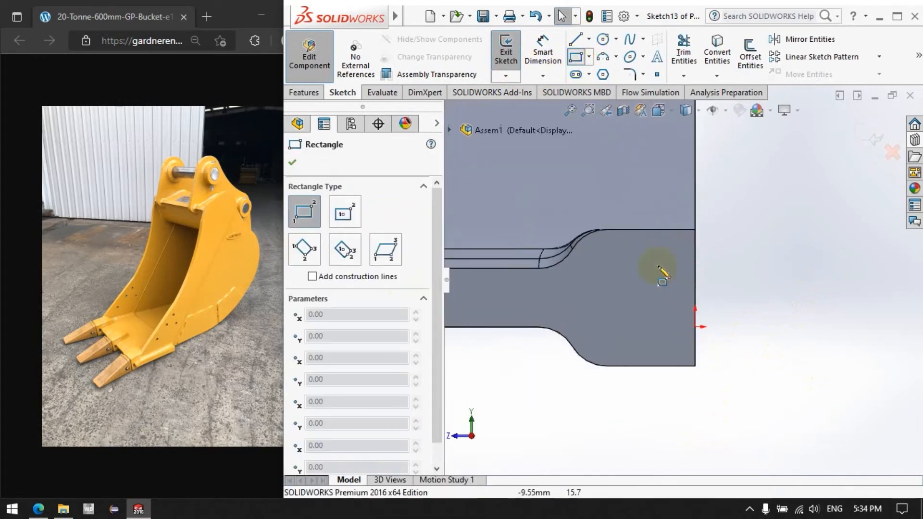
click(630, 252)
click(720, 349)
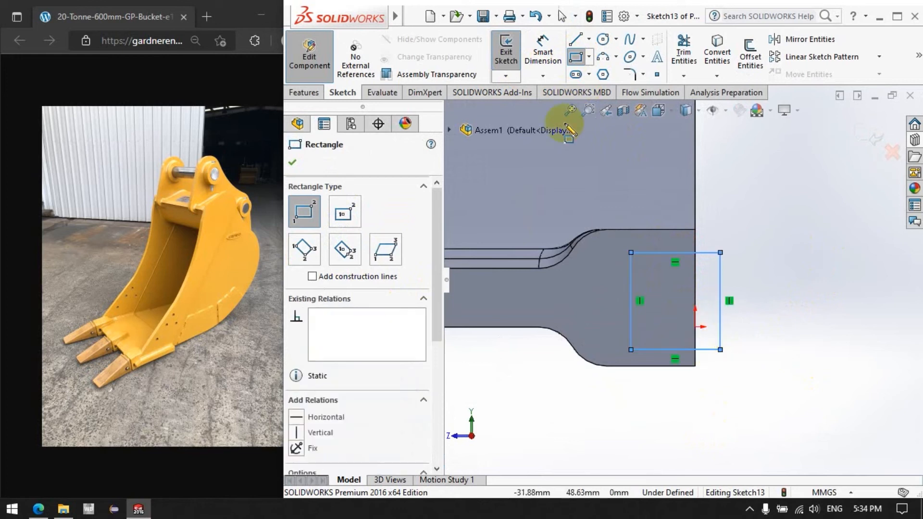
Dimension the rectangle's upper and lower sides 7.5 mm from the block's top and bottom edges
click(542, 54)
click(659, 230)
click(652, 252)
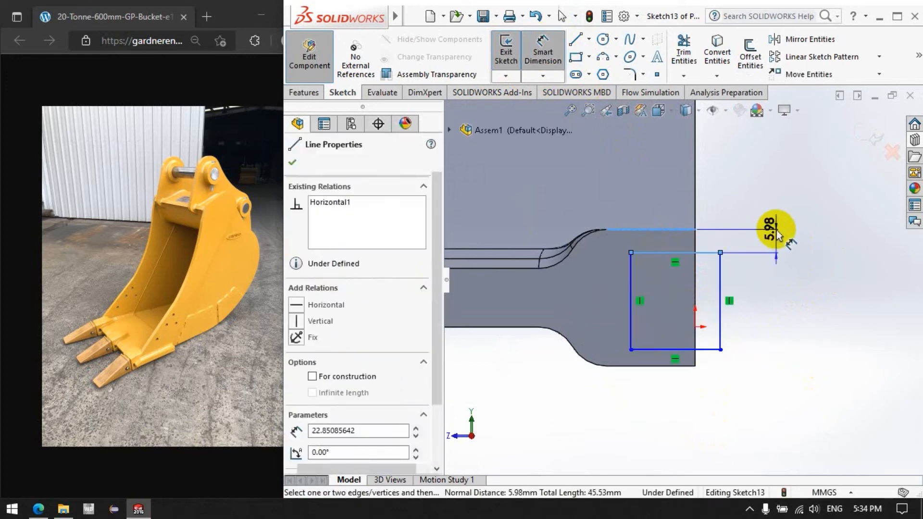
click(783, 235)
text(7.5)
key(Return)
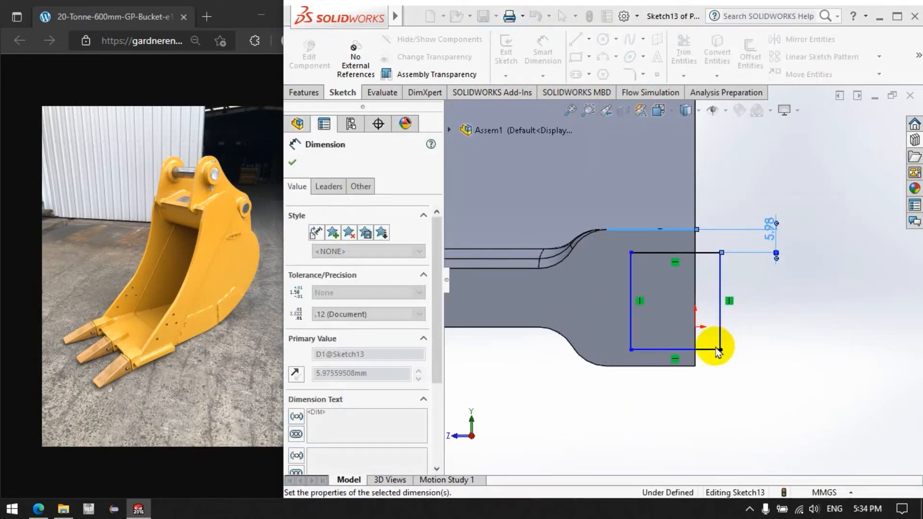
click(666, 355)
click(642, 366)
click(782, 359)
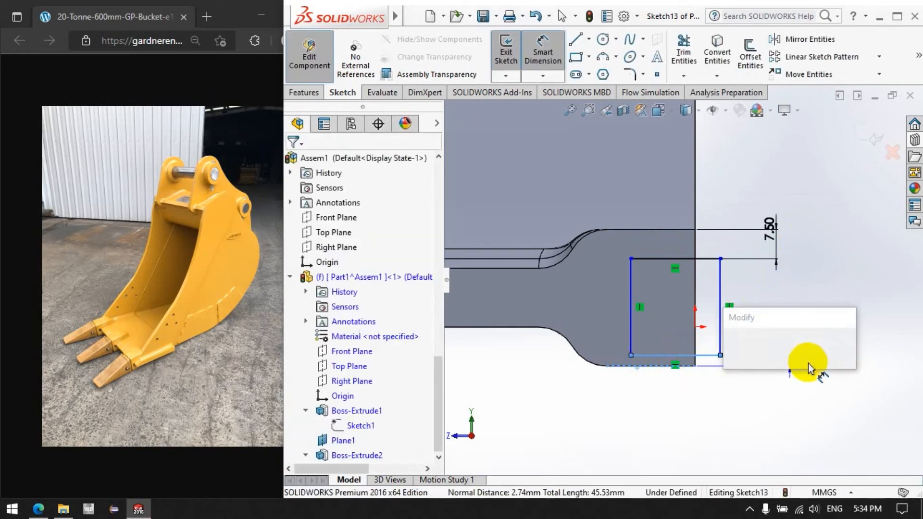
key(Return)
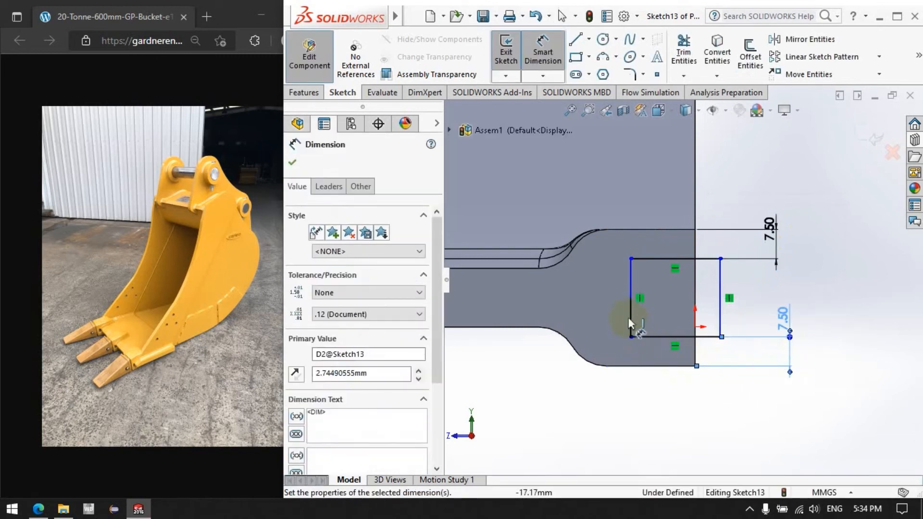
Dimension the rectangle's inner vertical side 15 mm from the block's end edge and close the sketch
click(631, 318)
click(698, 291)
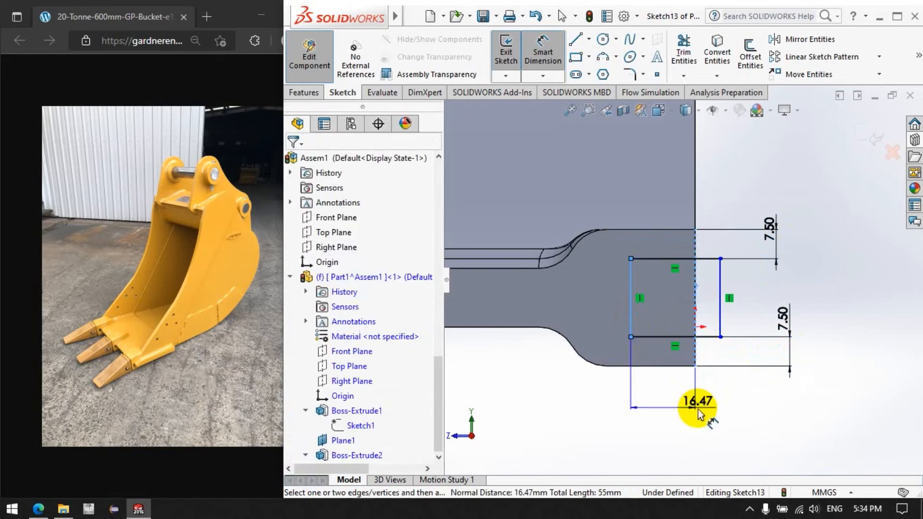
click(702, 407)
text(15)
key(Return)
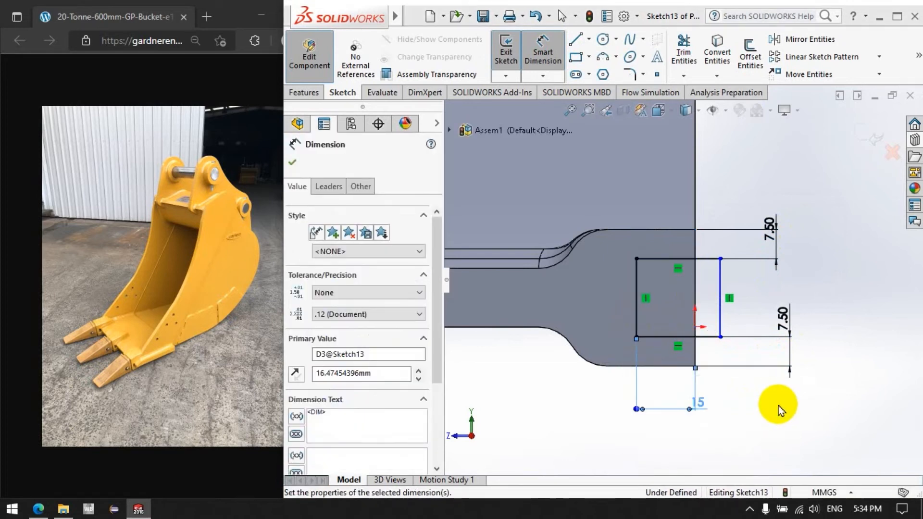
click(868, 145)
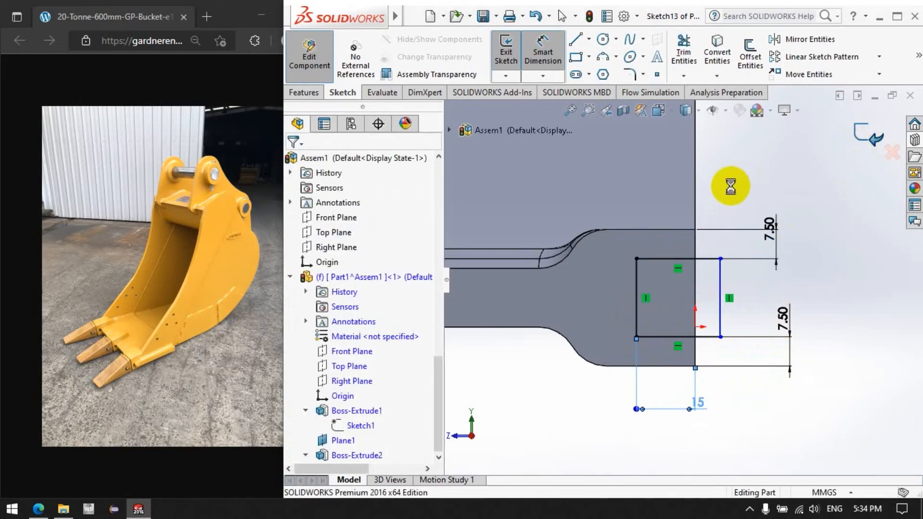
Cut the rectangle 30 mm blind into the cutting-edge plate's end block
click(307, 92)
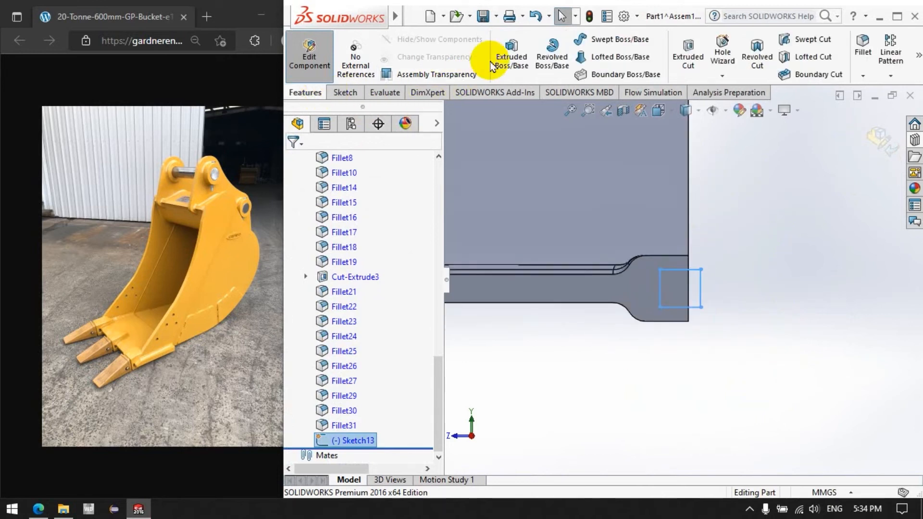
click(688, 56)
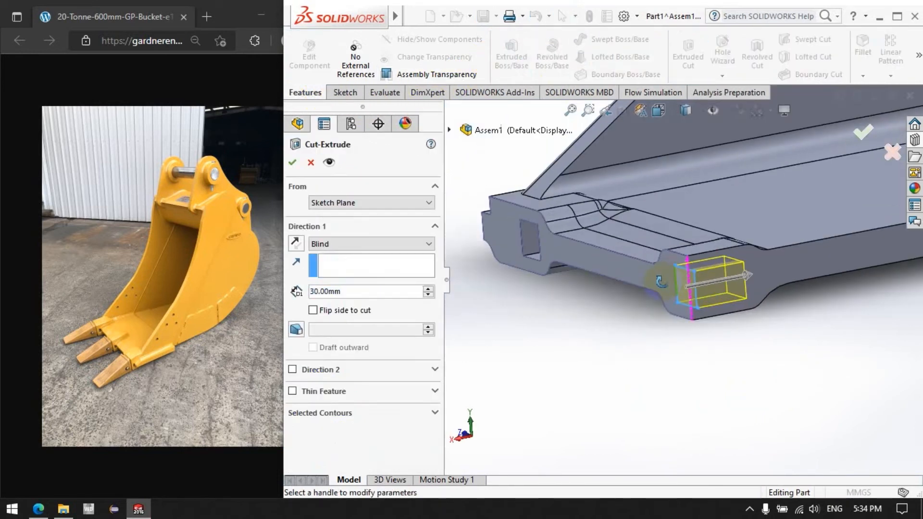
click(293, 164)
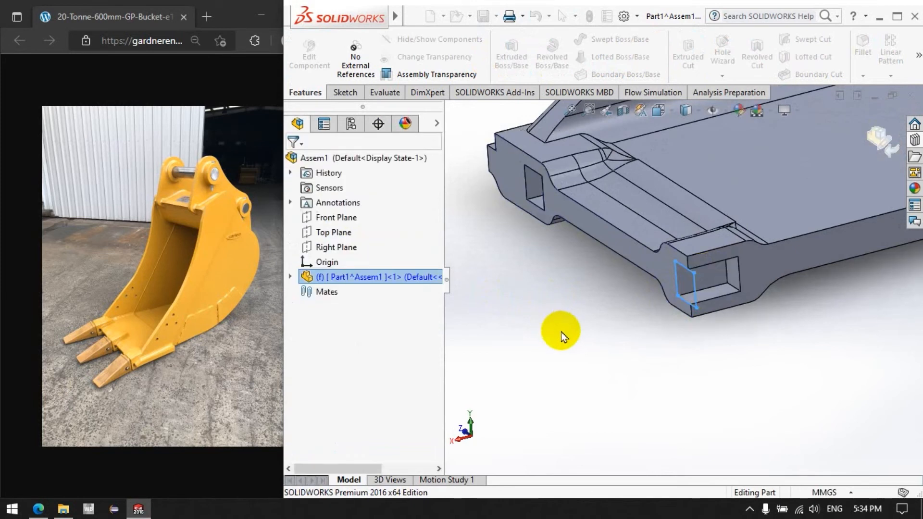
Mirror the half-bucket body about its flat symmetry-side face with solids merged
scroll(638, 277, up, 3)
scroll(836, 200, down, 2)
scroll(835, 200, up, 4)
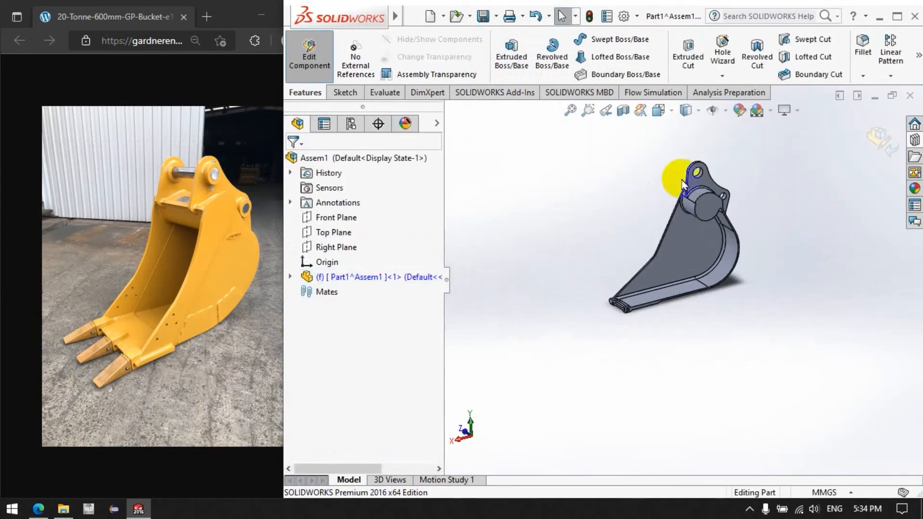
scroll(673, 183, down, 2)
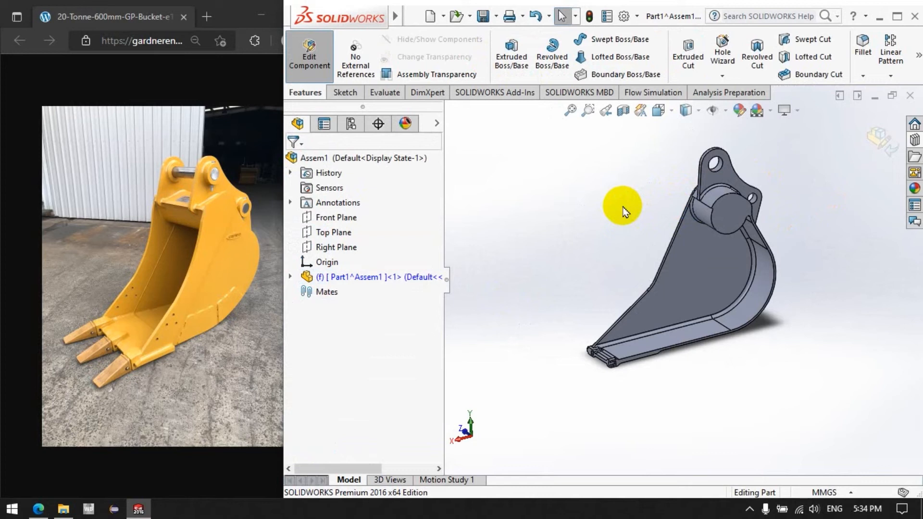
scroll(629, 367, down, 6)
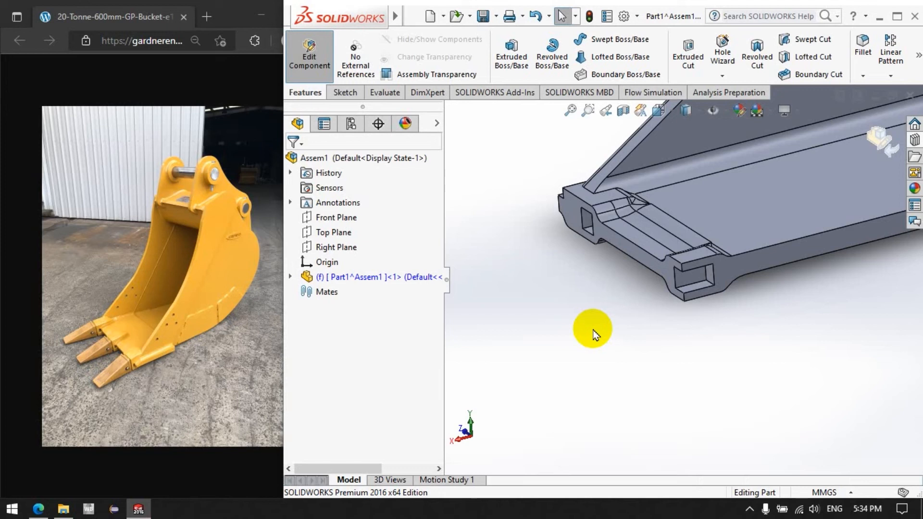
click(345, 97)
click(313, 94)
click(891, 76)
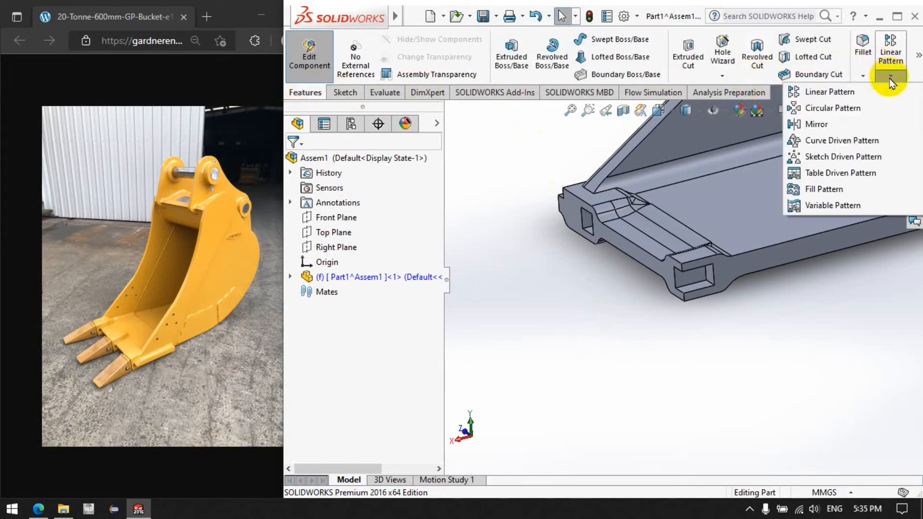
click(816, 125)
click(767, 264)
scroll(594, 353, up, 4)
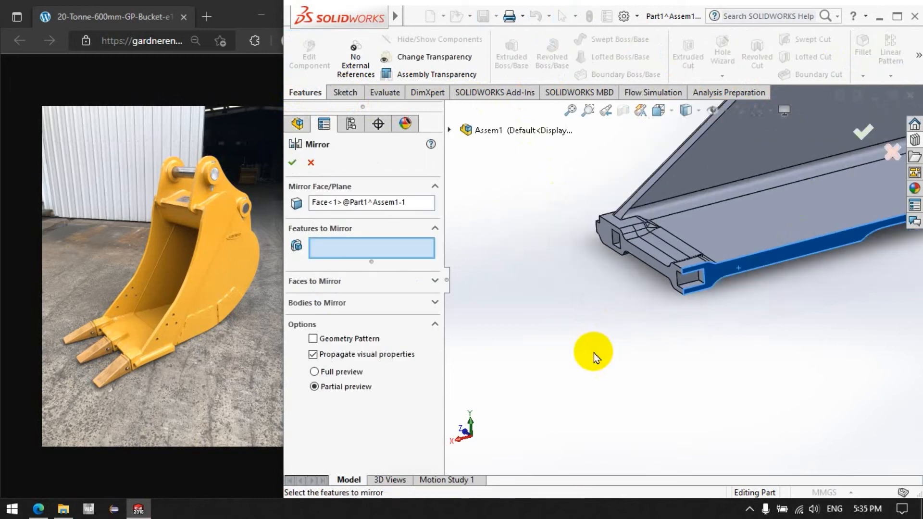
click(320, 304)
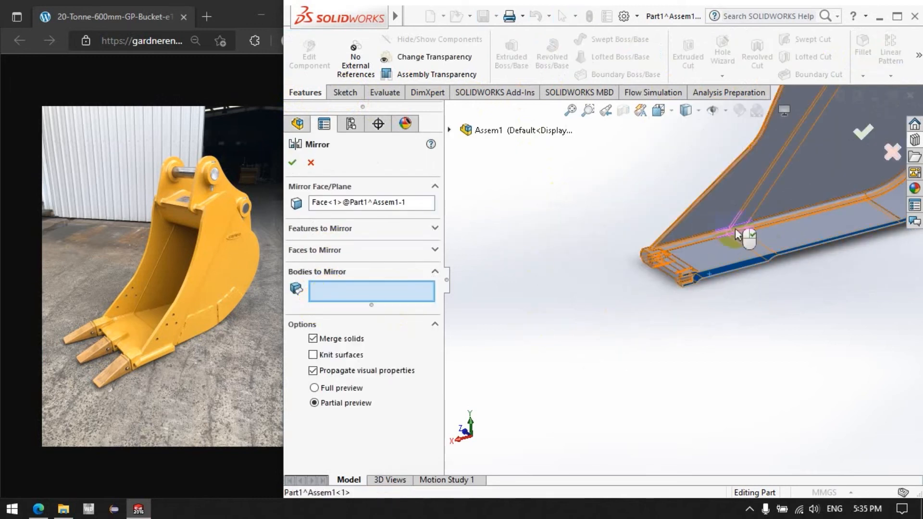
click(749, 237)
scroll(749, 237, up, 5)
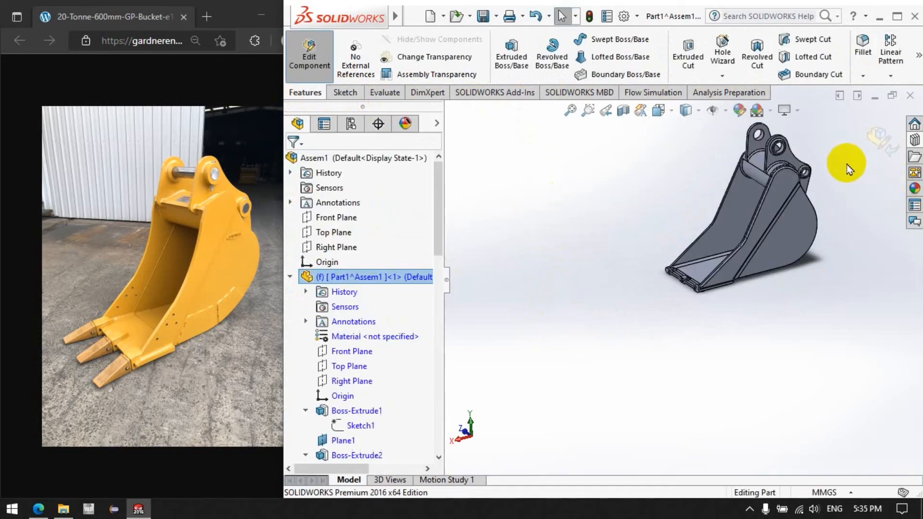
Finish editing the bucket part and insert a new part into the assembly
scroll(847, 167, down, 3)
middle_drag(686, 257, 809, 274)
scroll(755, 325, up, 3)
scroll(755, 325, down, 2)
middle_drag(567, 356, 580, 392)
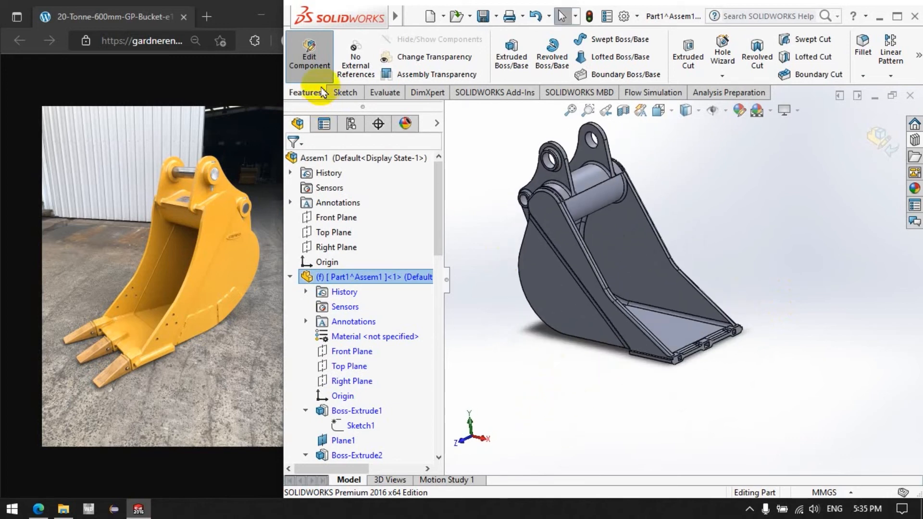
click(316, 70)
click(290, 277)
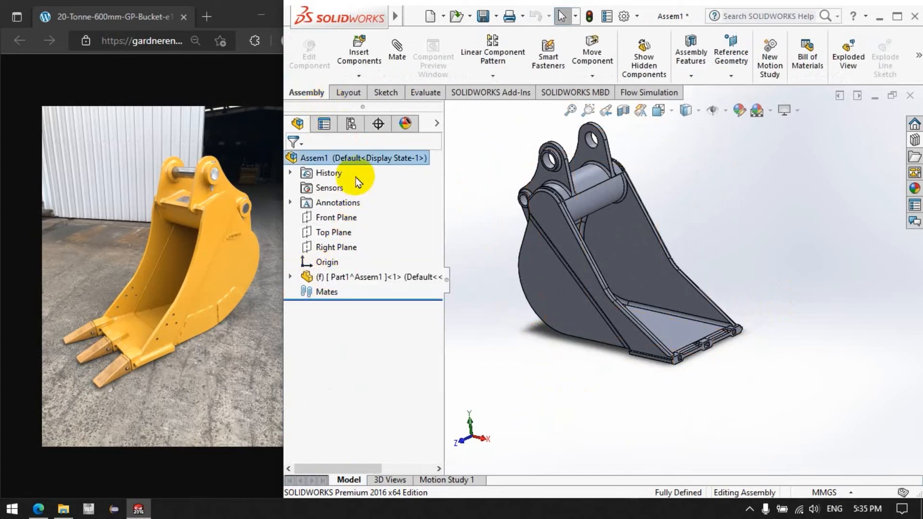
click(348, 159)
click(361, 72)
click(373, 107)
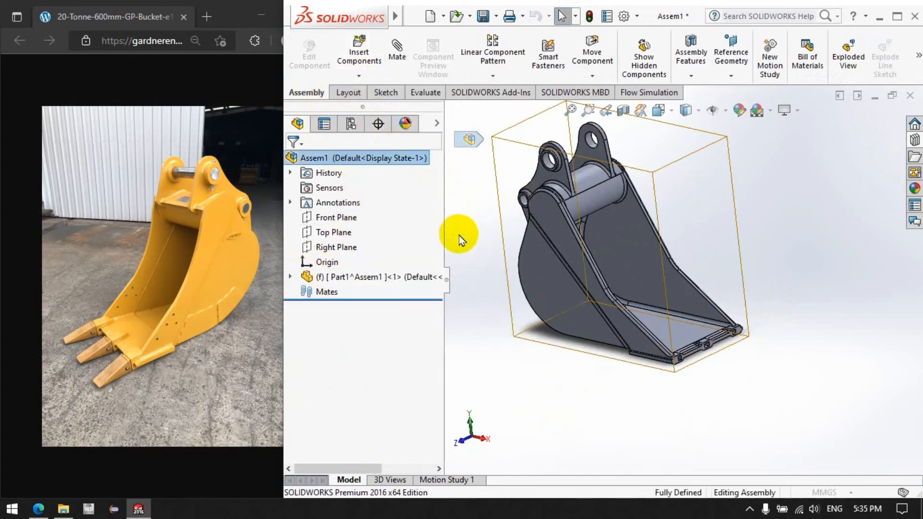
click(498, 362)
Place the new part in the bucket assembly and open it for in-context editing
click(371, 296)
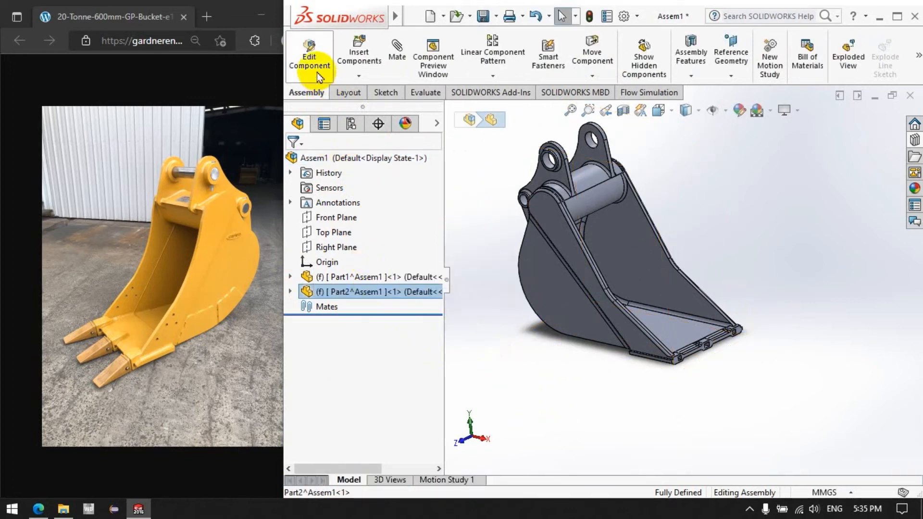
click(317, 72)
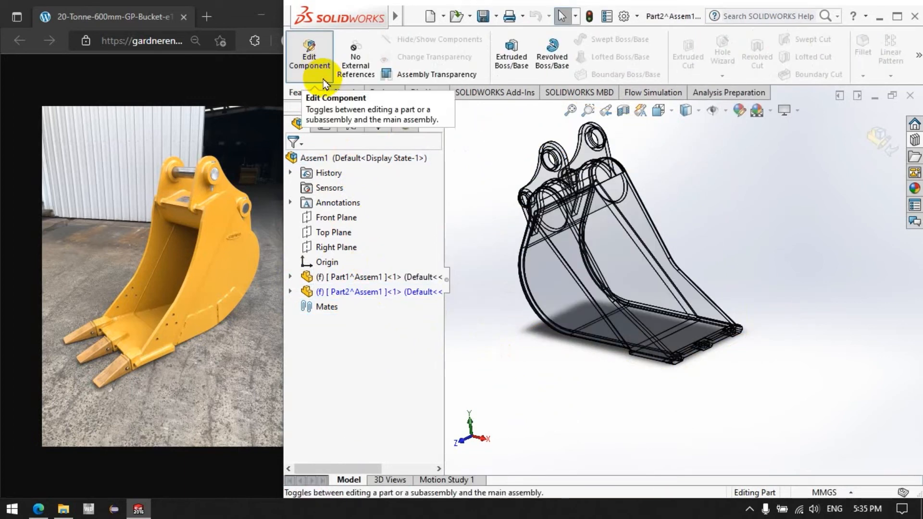
click(750, 509)
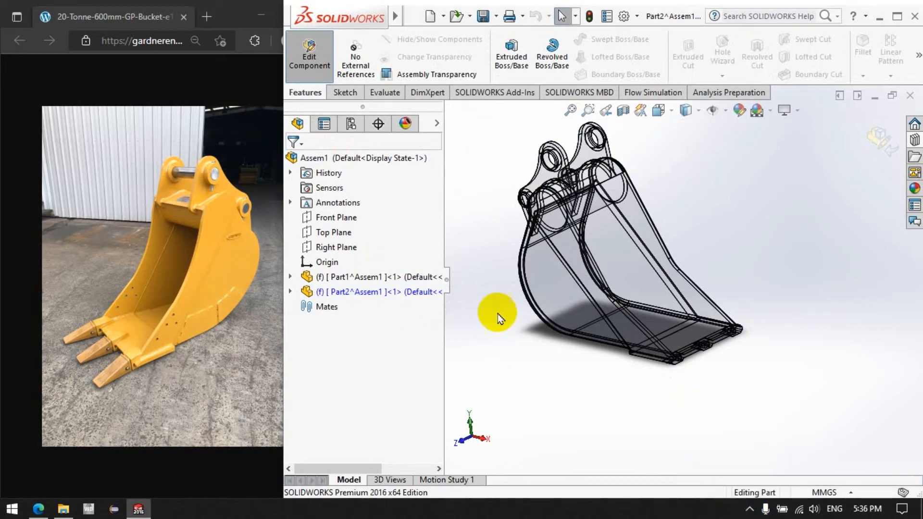
Sketch a rectangle matching an end socket's outline on the cutting-edge plate's front face and leave part editing
click(342, 92)
click(504, 48)
click(691, 329)
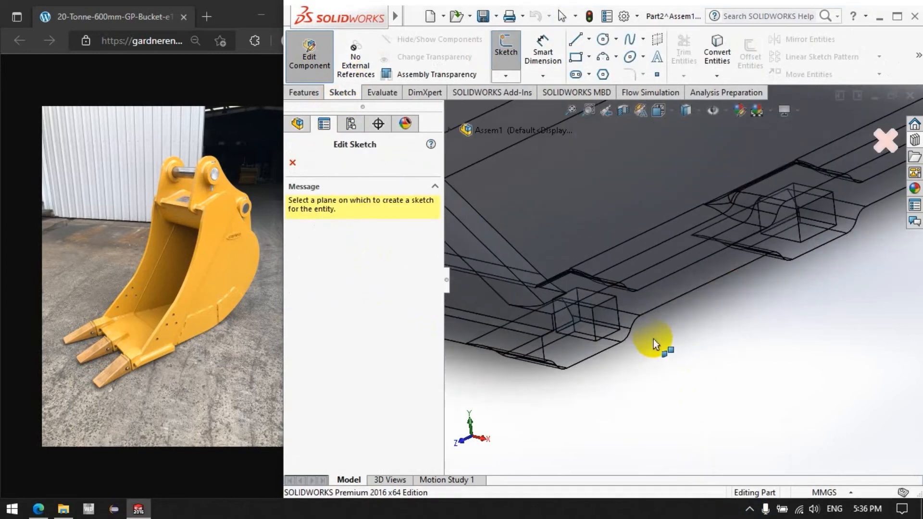
scroll(660, 342, up, 5)
scroll(679, 321, up, 5)
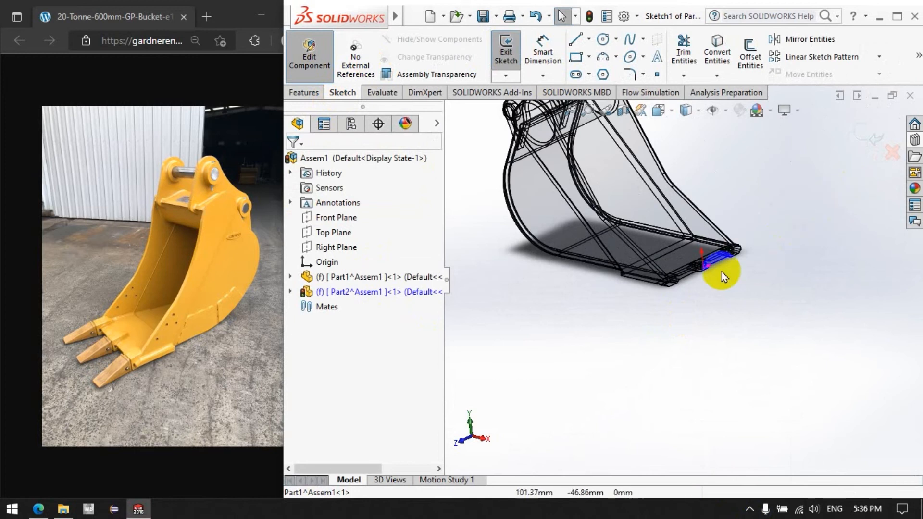
click(483, 441)
scroll(491, 295, down, 5)
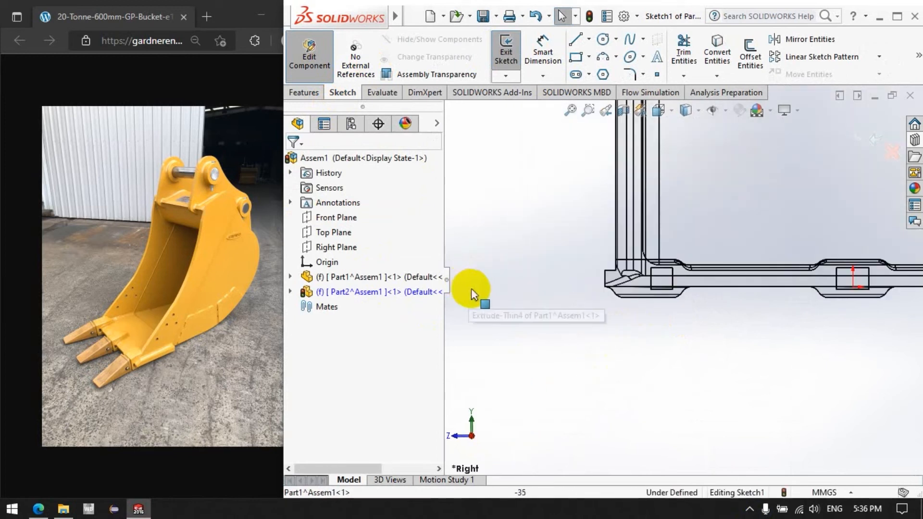
scroll(687, 263, down, 2)
scroll(817, 262, down, 2)
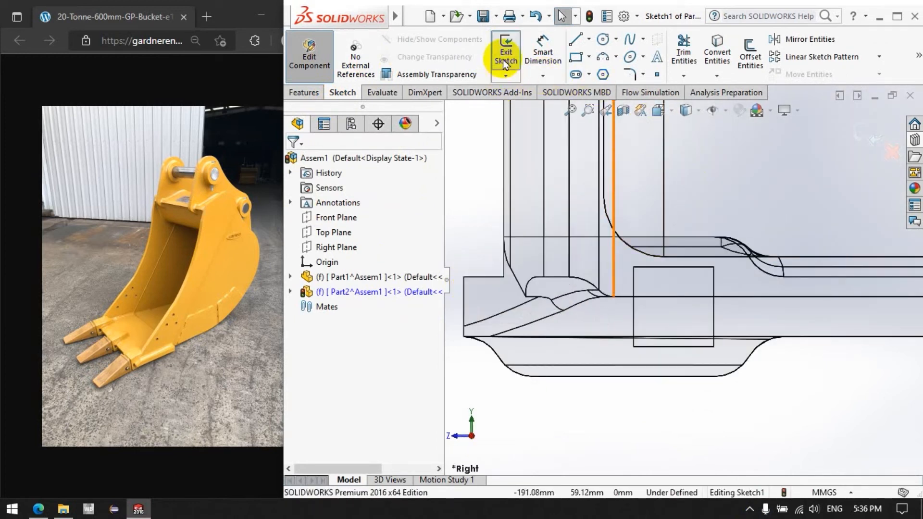
click(575, 57)
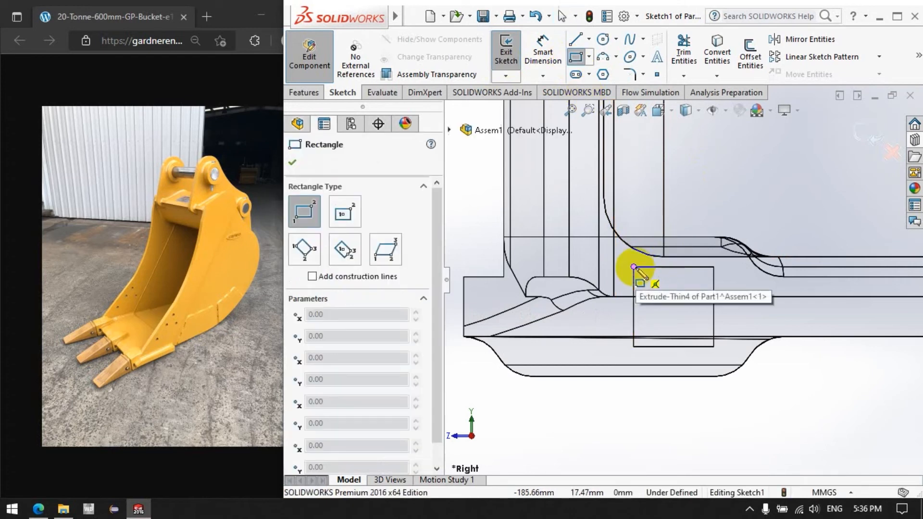
click(634, 267)
click(713, 346)
click(330, 72)
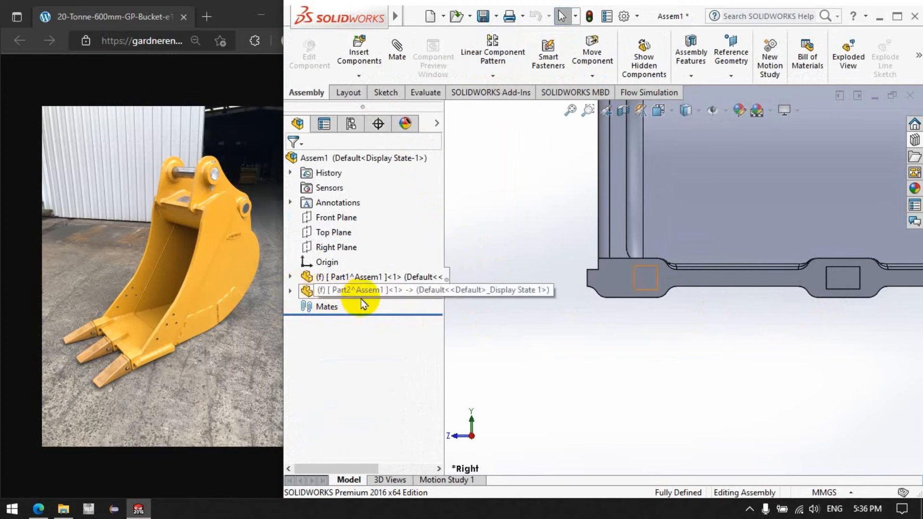
Reopen the new part's socket rectangle sketch for editing within the assembly
click(290, 292)
key(f)
scroll(636, 351, up, 2)
scroll(793, 282, down, 2)
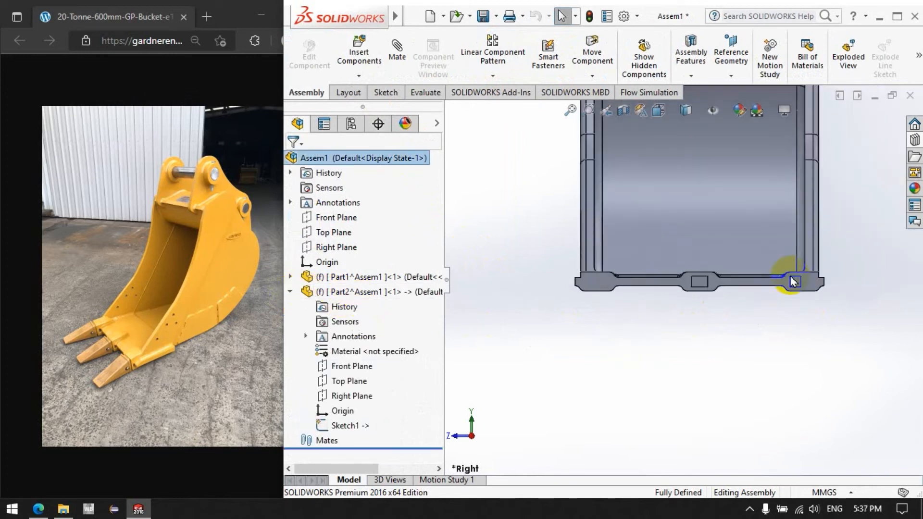
click(350, 425)
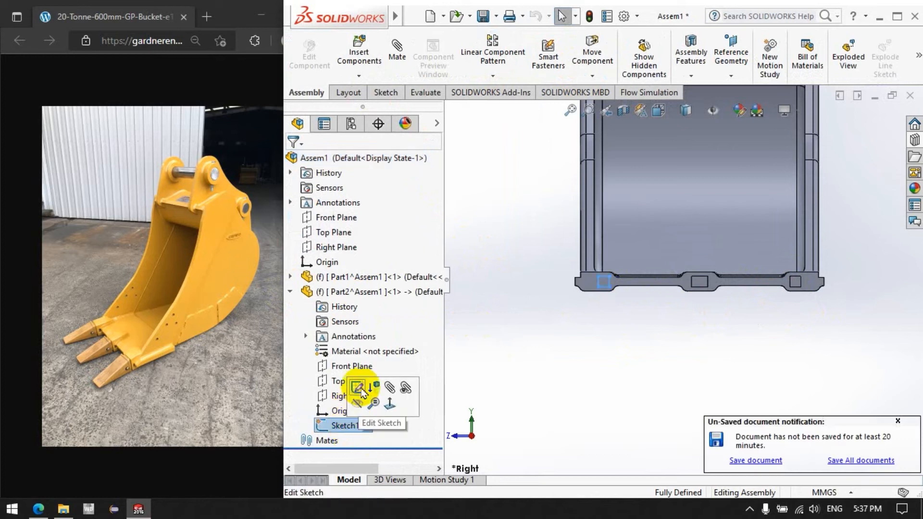
click(361, 387)
click(500, 269)
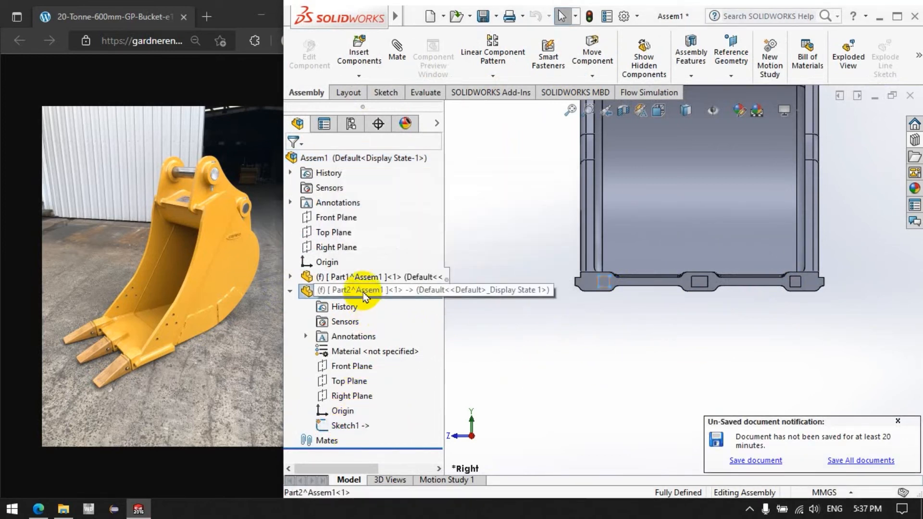
click(354, 425)
click(361, 388)
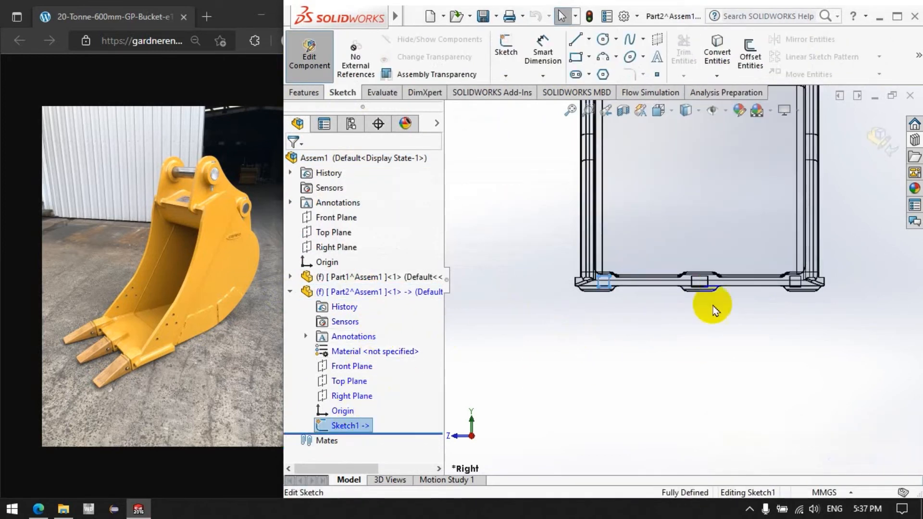
Add rectangles matching the outlines of the middle socket and the opposite end socket, and close the sketch
scroll(750, 269, down, 8)
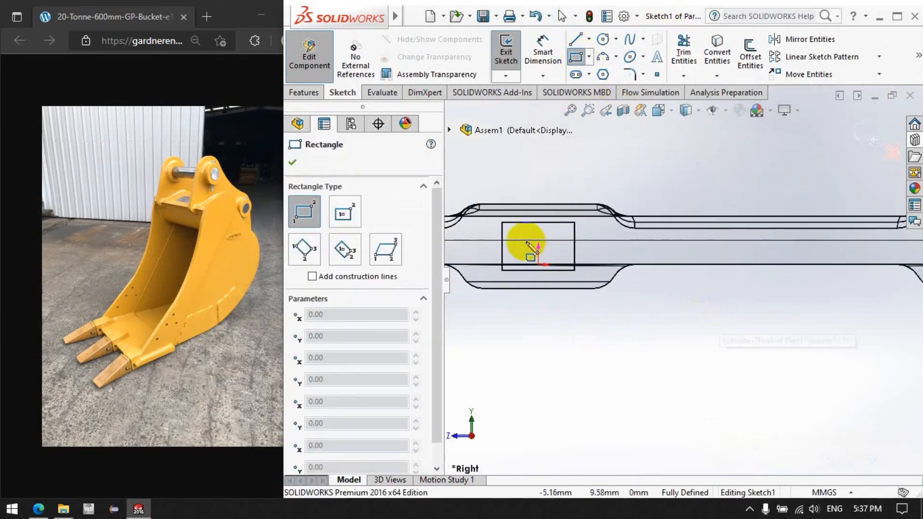
click(502, 223)
click(575, 272)
scroll(562, 334, up, 7)
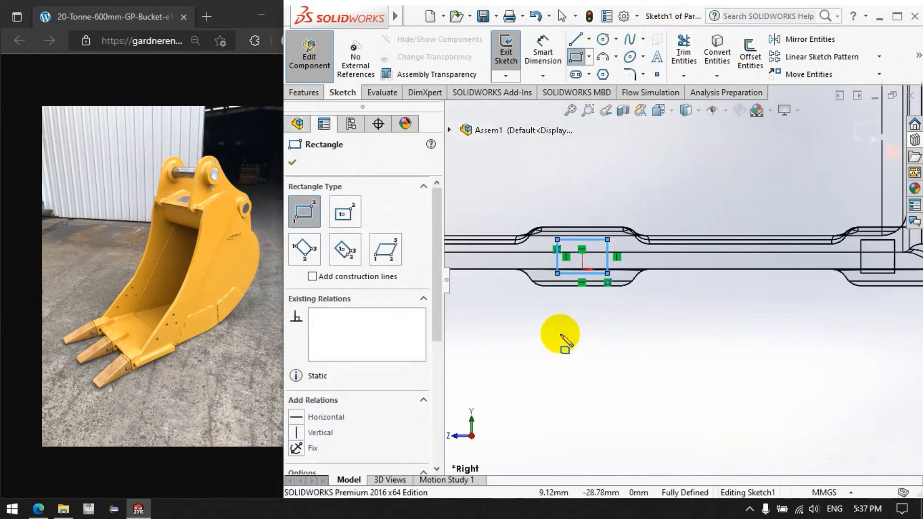
scroll(750, 271, down, 7)
drag(577, 272, 633, 315)
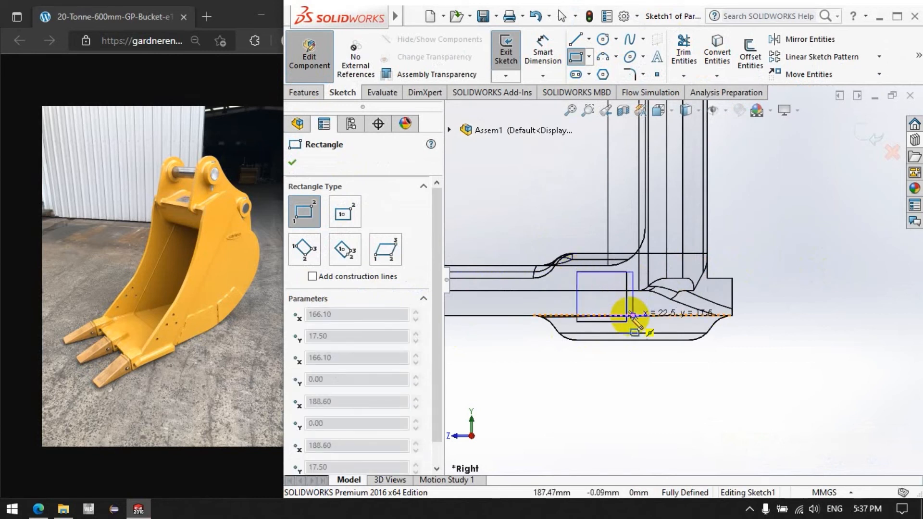
click(626, 321)
scroll(721, 347, up, 7)
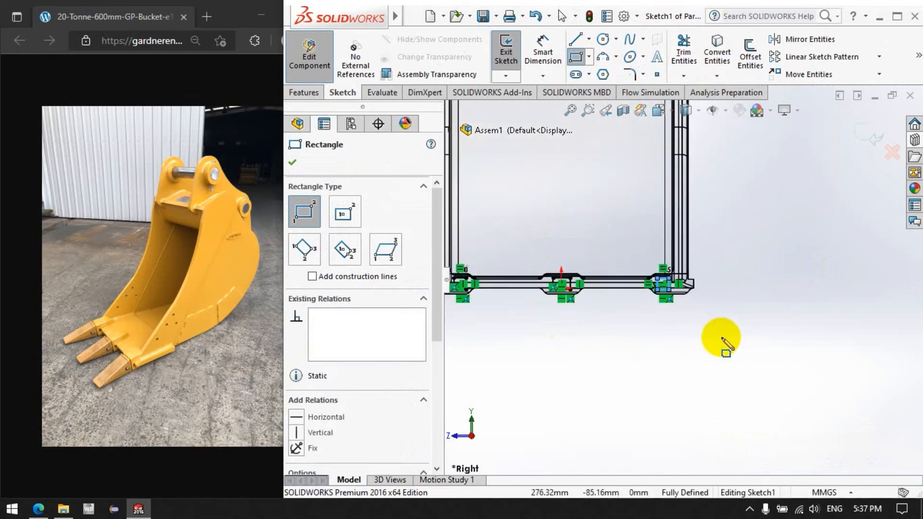
click(506, 53)
scroll(673, 339, down, 2)
mouse_move(673, 338)
middle_down()
mouse_move(582, 354)
mouse_move(594, 400)
middle_up()
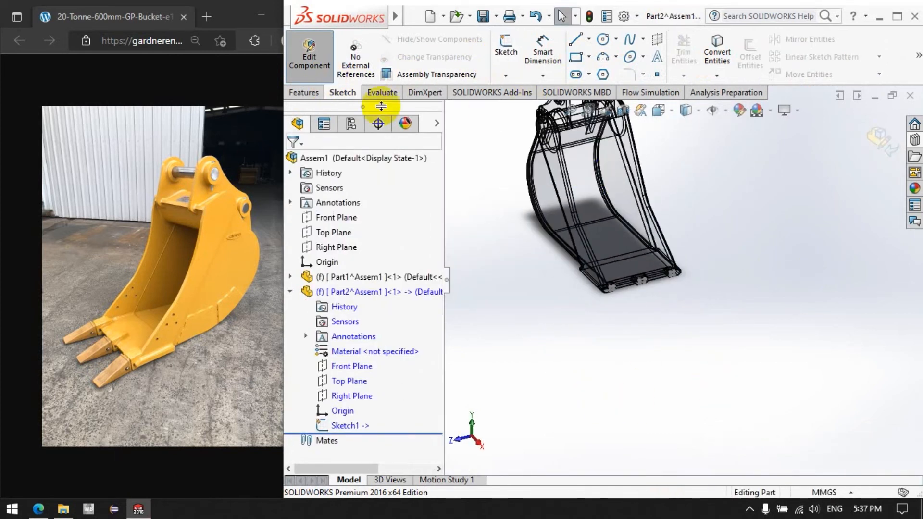
click(304, 92)
click(512, 53)
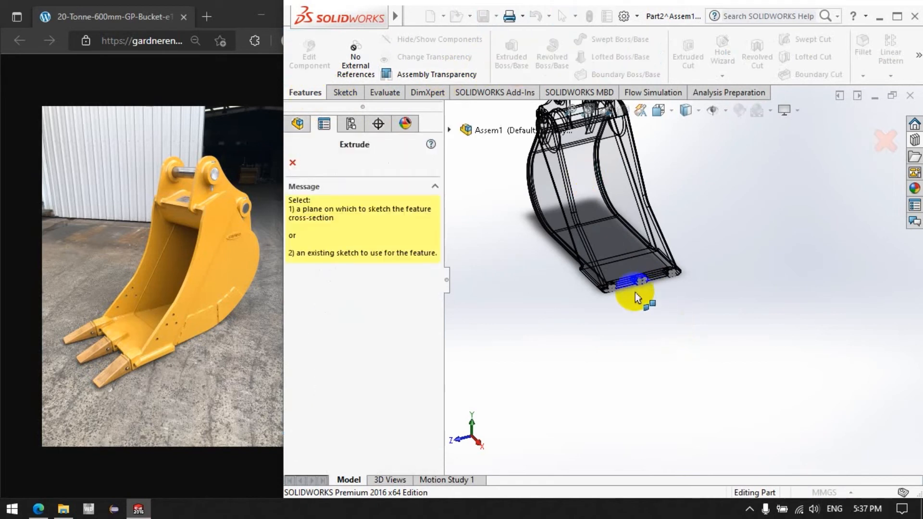
click(294, 163)
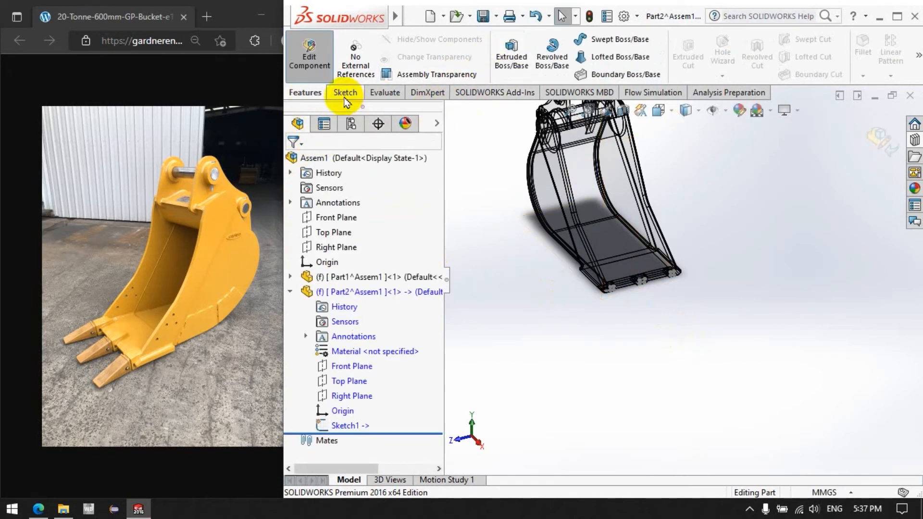
click(511, 54)
scroll(640, 269, down, 5)
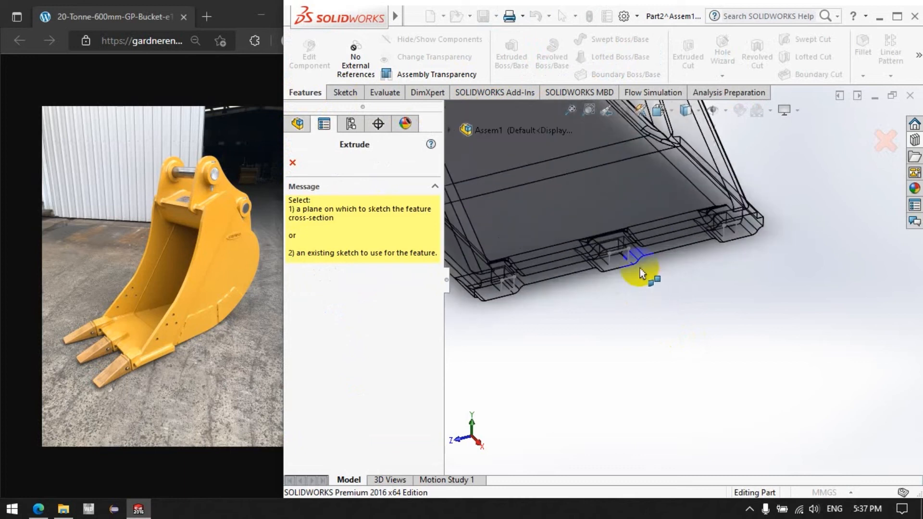
scroll(640, 273, down, 3)
click(294, 163)
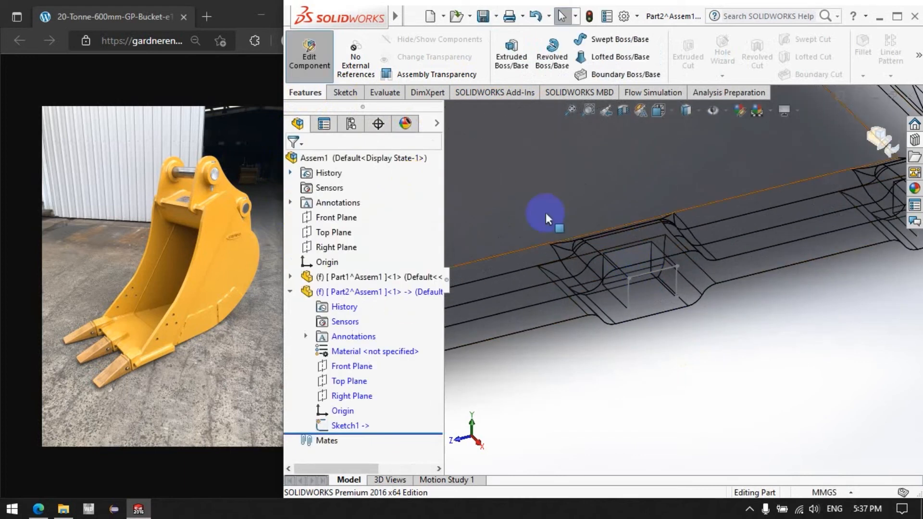
Extrude the sketch's three socket rectangles 30 mm blind with the direction reversed
scroll(544, 212, up, 5)
click(346, 425)
click(511, 54)
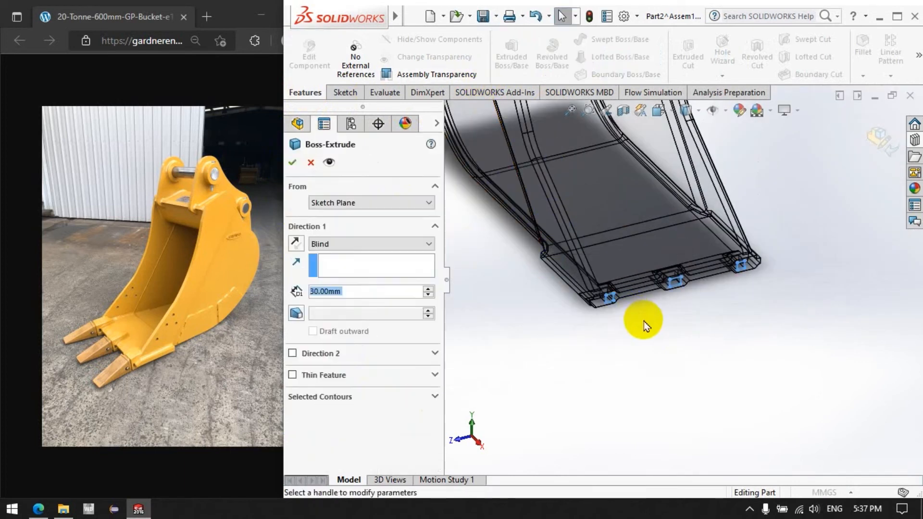
scroll(628, 267, down, 2)
scroll(810, 274, down, 3)
scroll(810, 305, up, 6)
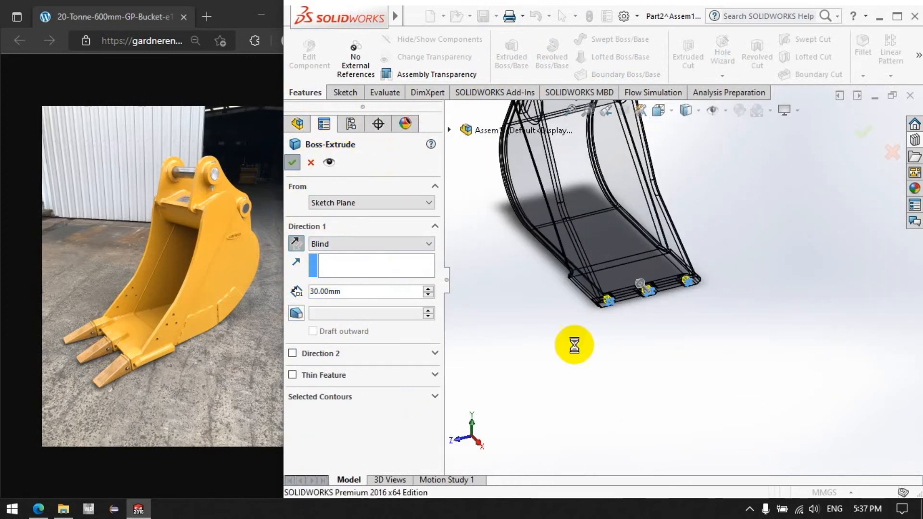
key(Escape)
Start a new sketch on the front side of the tooth blocks and draw a larger rectangle around the first end block
scroll(623, 297, down, 4)
scroll(634, 307, down, 5)
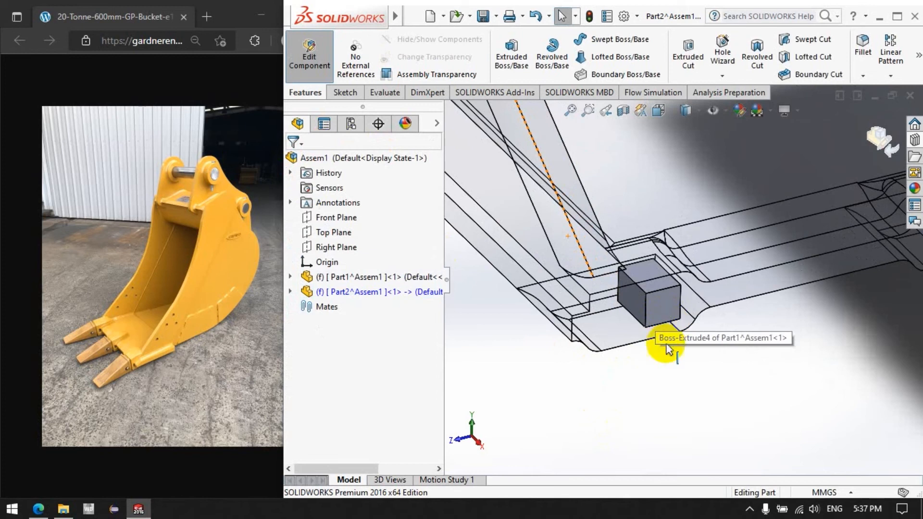
click(345, 92)
click(506, 52)
click(620, 245)
right_click(347, 455)
click(414, 298)
scroll(644, 419, down, 5)
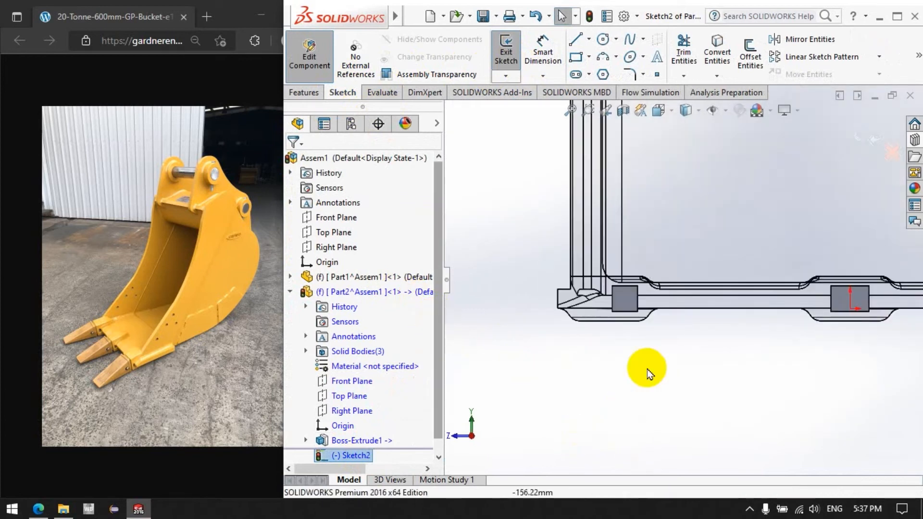
click(535, 239)
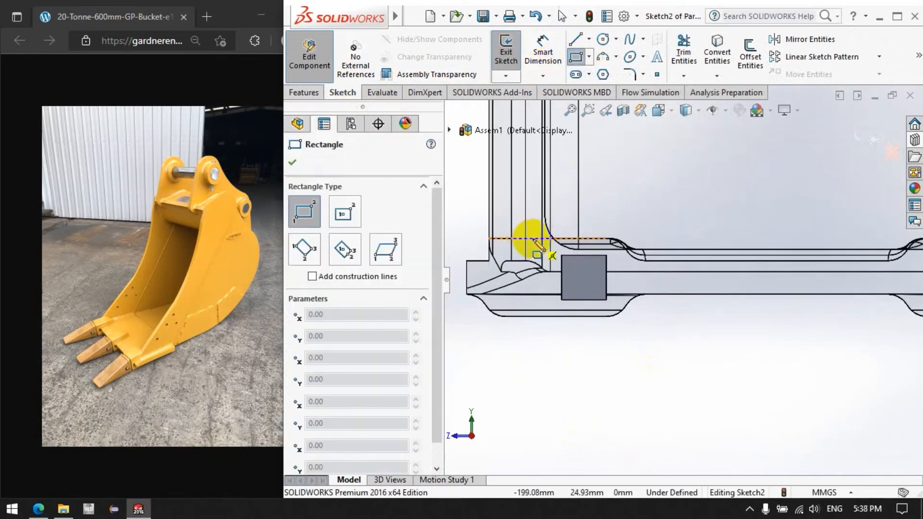
click(623, 317)
scroll(548, 361, up, 6)
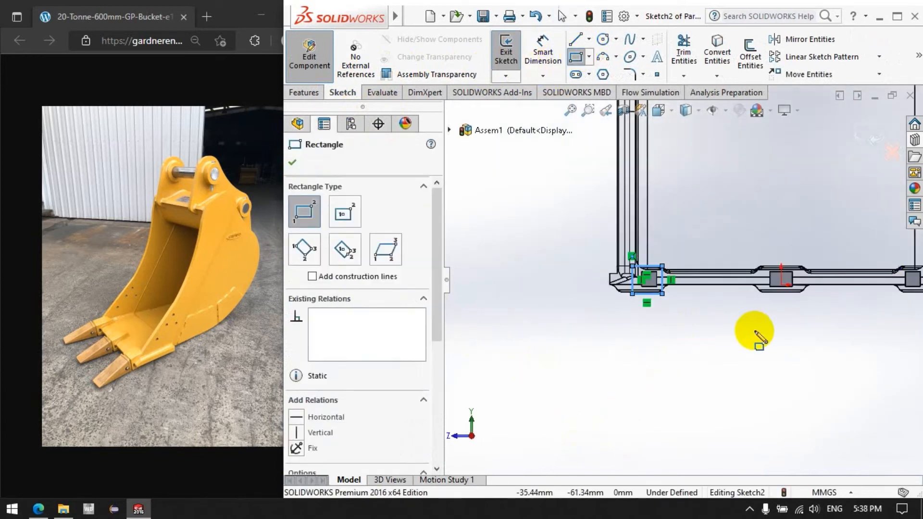
Draw larger rectangles around the middle block and the opposite end block
scroll(764, 292, down, 8)
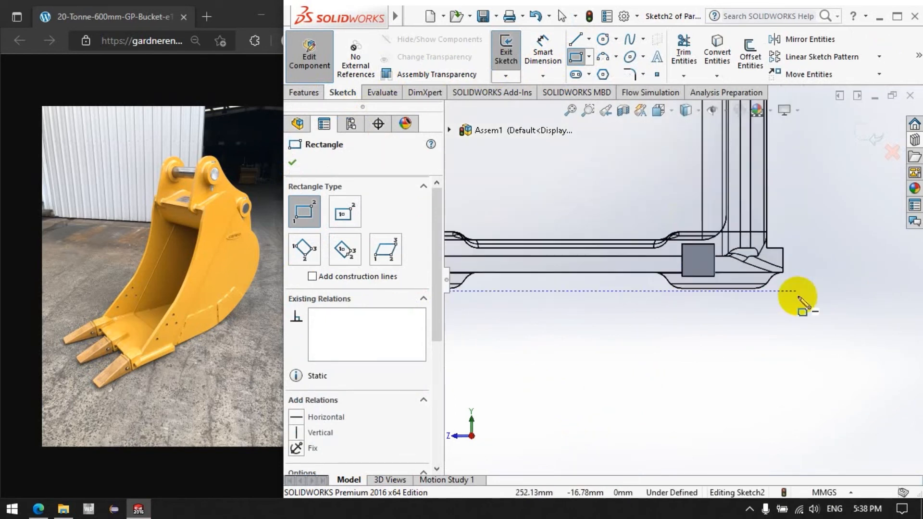
scroll(762, 319, up, 4)
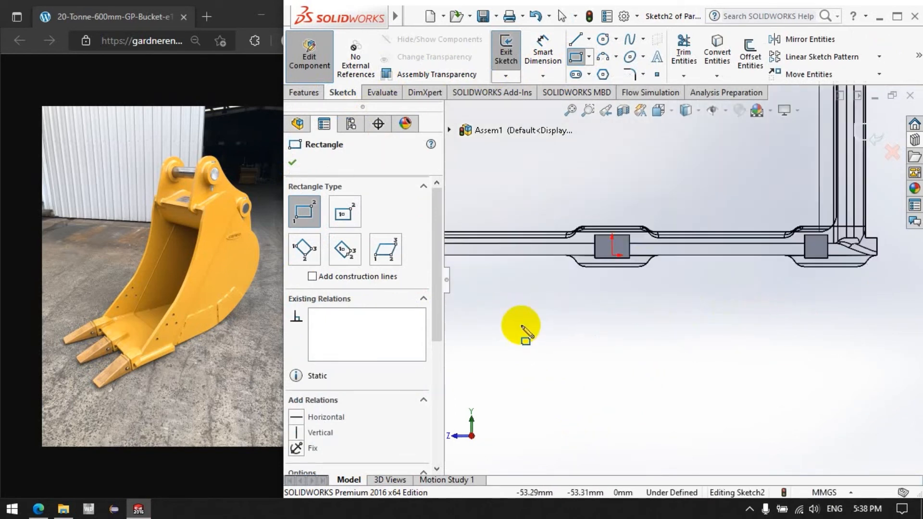
scroll(634, 221, down, 4)
click(649, 138)
click(757, 261)
scroll(731, 288, up, 4)
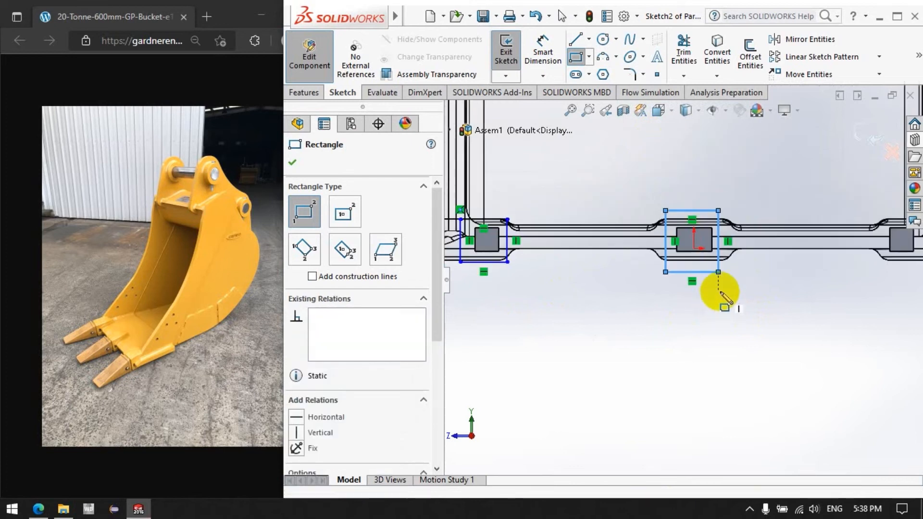
click(741, 203)
click(812, 282)
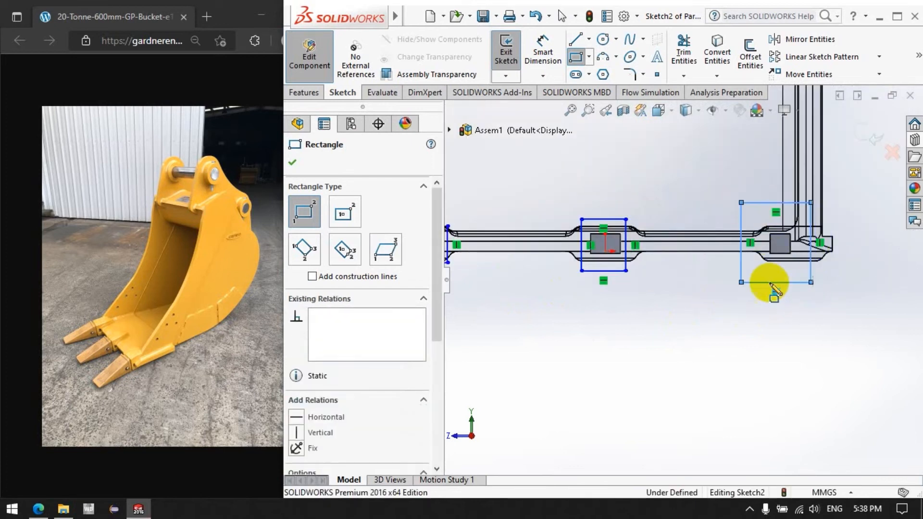
Dimension both vertical sides of the first end rectangle 15 mm from the adjacent sides of its tooth block
click(552, 64)
click(770, 254)
click(767, 345)
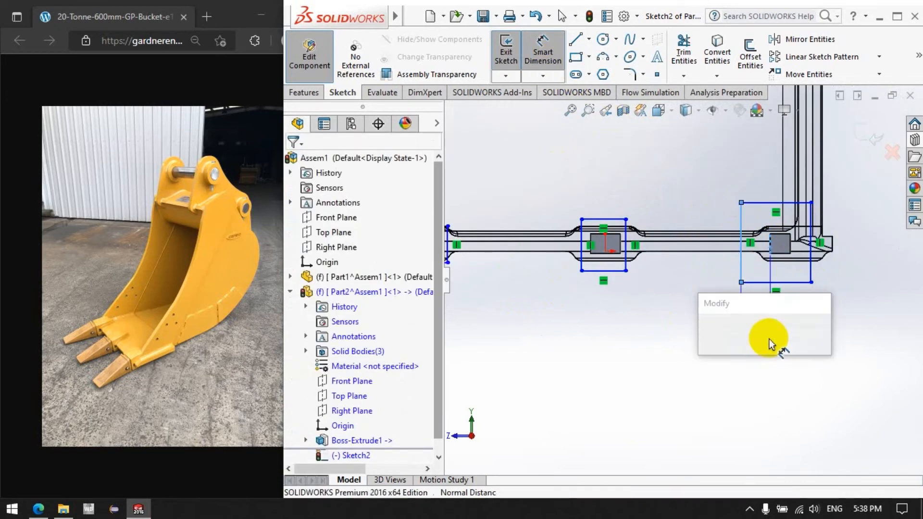
text(15)
key(Return)
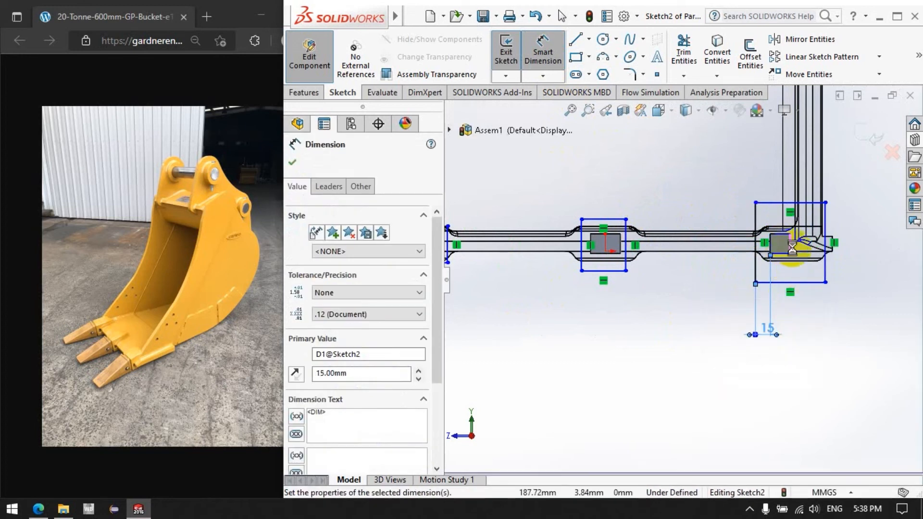
click(835, 313)
click(849, 341)
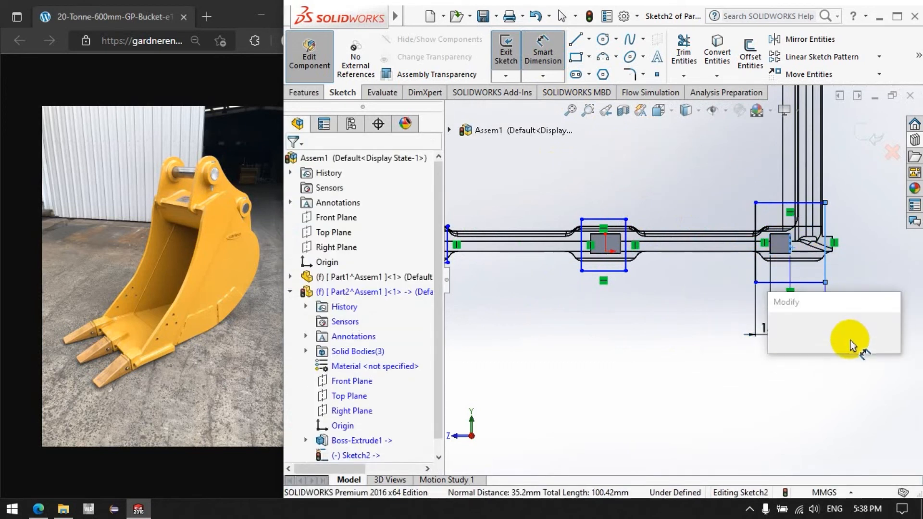
key(Return)
Dimension the first end rectangle's upper edge 10 mm from the block's upper edge and revise that offset to 5 mm
click(784, 243)
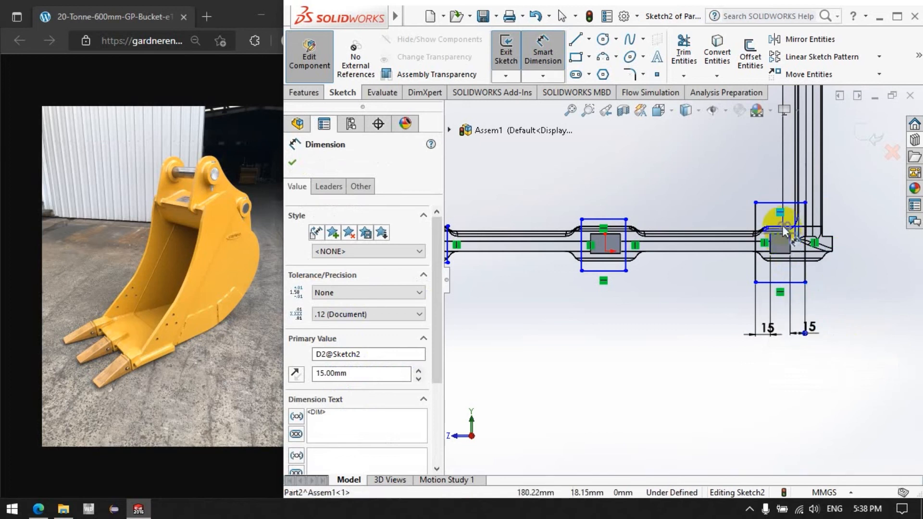
click(778, 203)
click(879, 235)
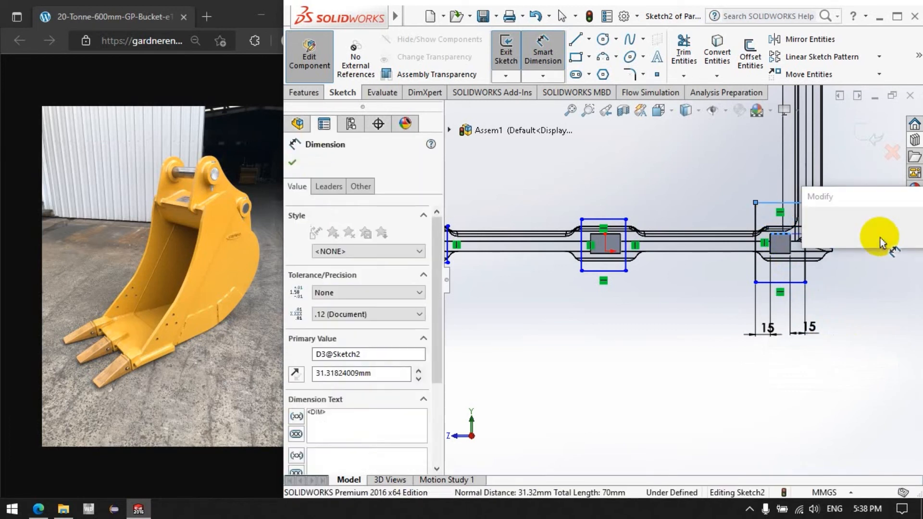
text(10)
key(Return)
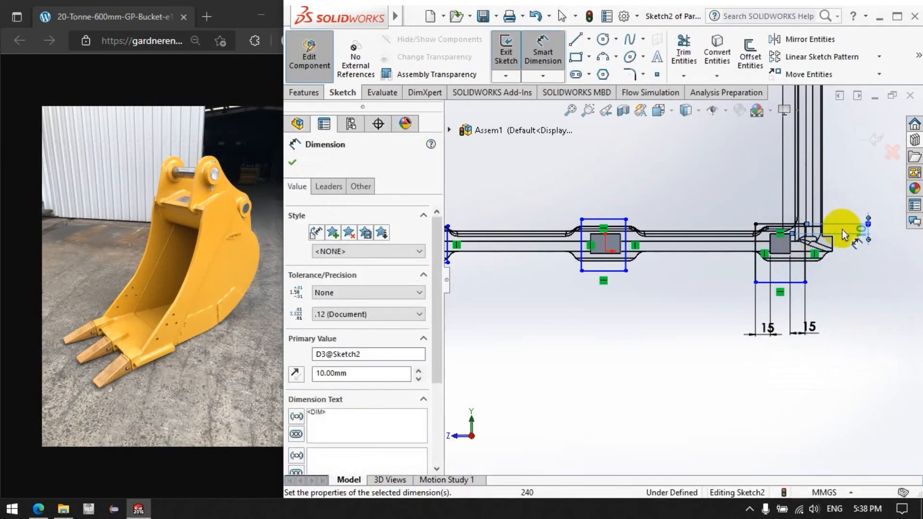
click(860, 232)
key(Escape)
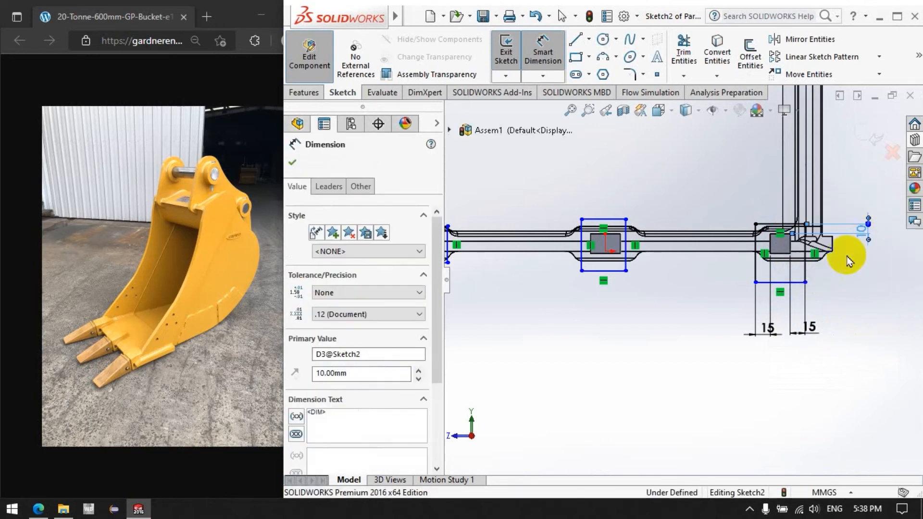
Dimension the first end rectangle's lower edge 5 mm from the block's lower edge
click(785, 282)
click(788, 240)
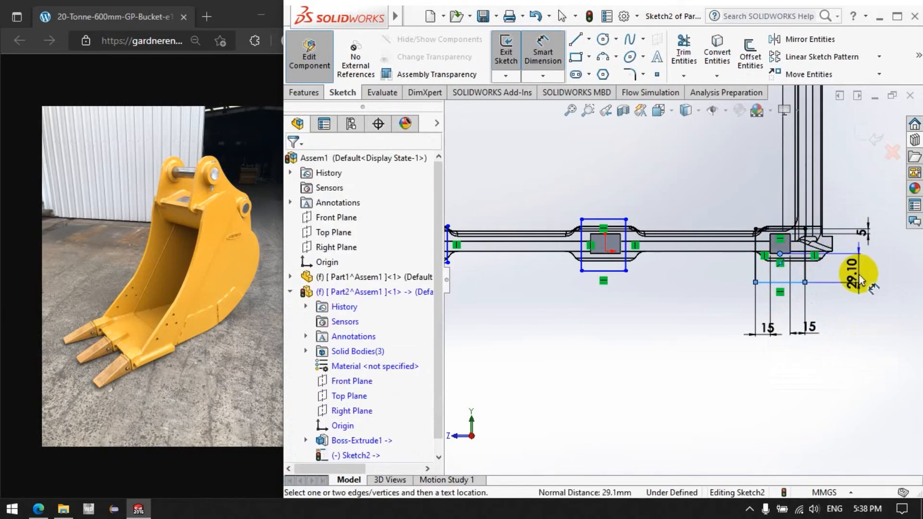
click(867, 276)
text(5)
key(Return)
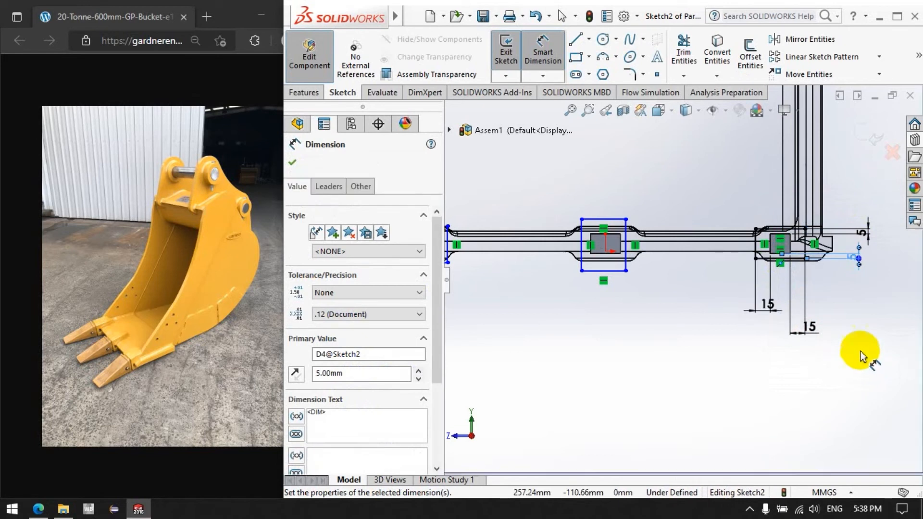
Dimension the middle rectangle's upper edge 5 mm from the middle block's upper edge
scroll(828, 252, down, 3)
scroll(836, 294, up, 3)
scroll(818, 282, down, 3)
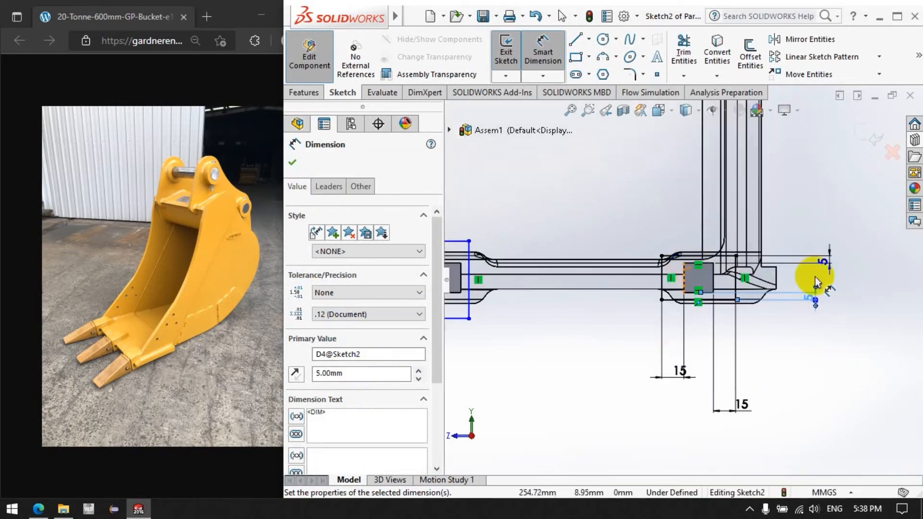
scroll(558, 293, up, 3)
scroll(617, 280, down, 3)
scroll(617, 280, down, 2)
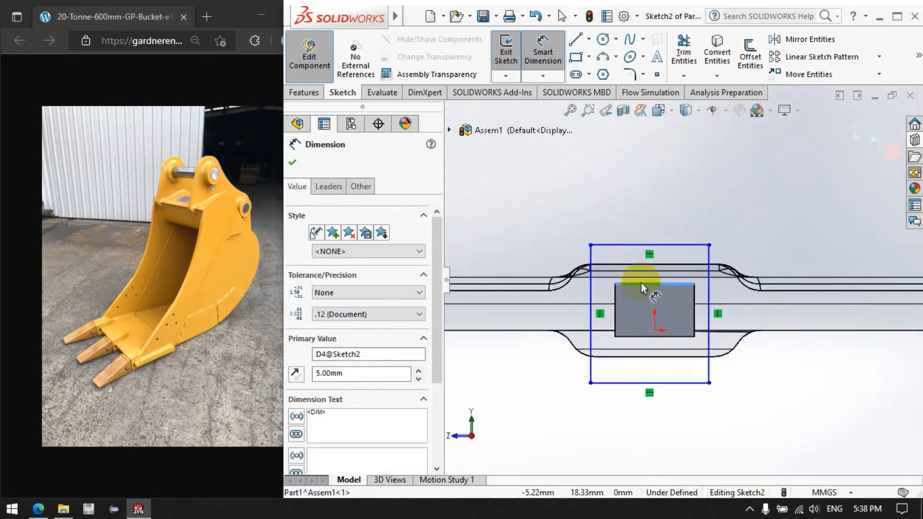
click(658, 246)
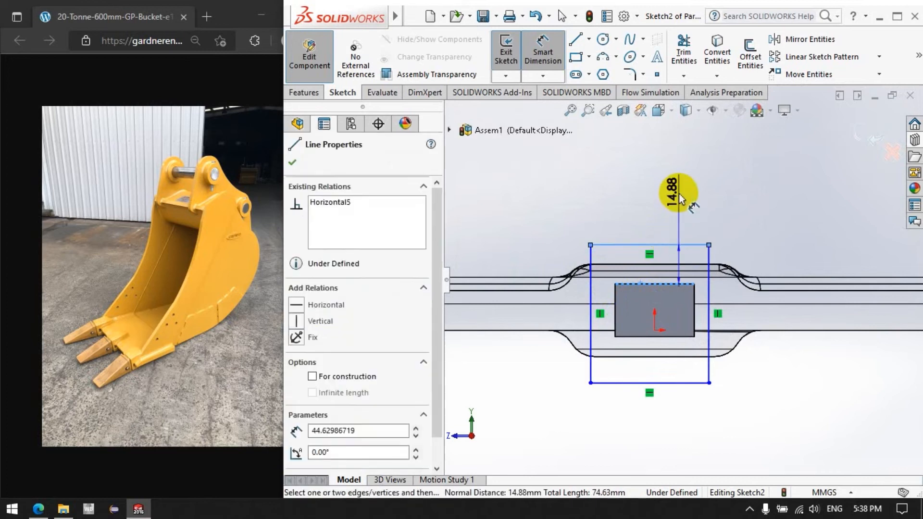
click(679, 196)
text(5)
key(Return)
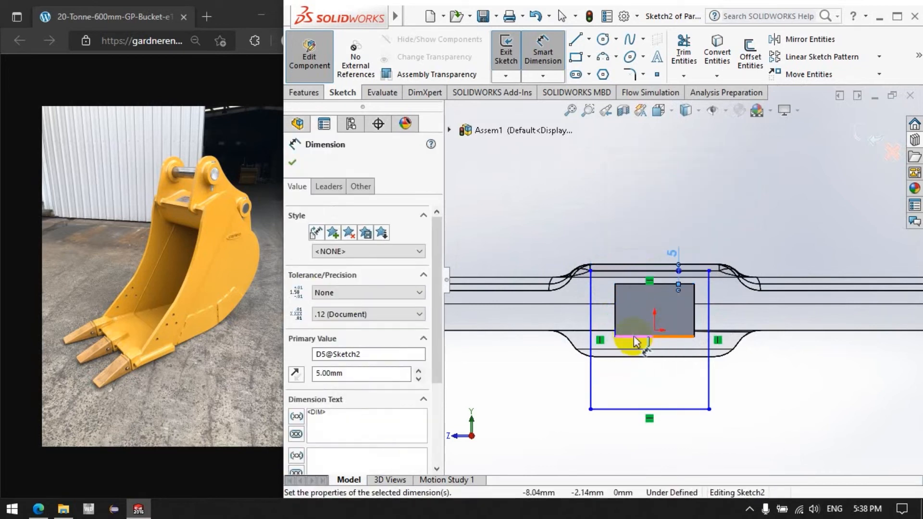
Dimension the middle rectangle's lower edge 5 mm from the middle block's lower edge
click(632, 337)
click(633, 412)
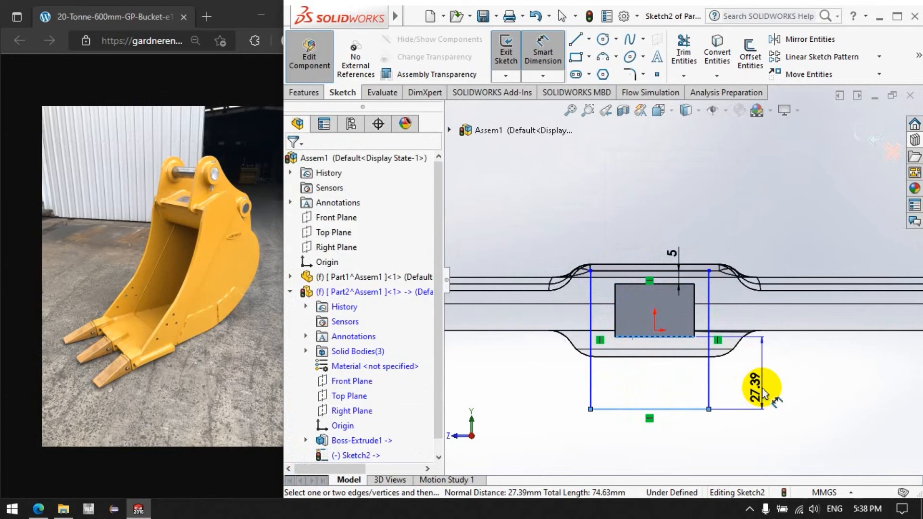
click(762, 390)
text(5)
key(Return)
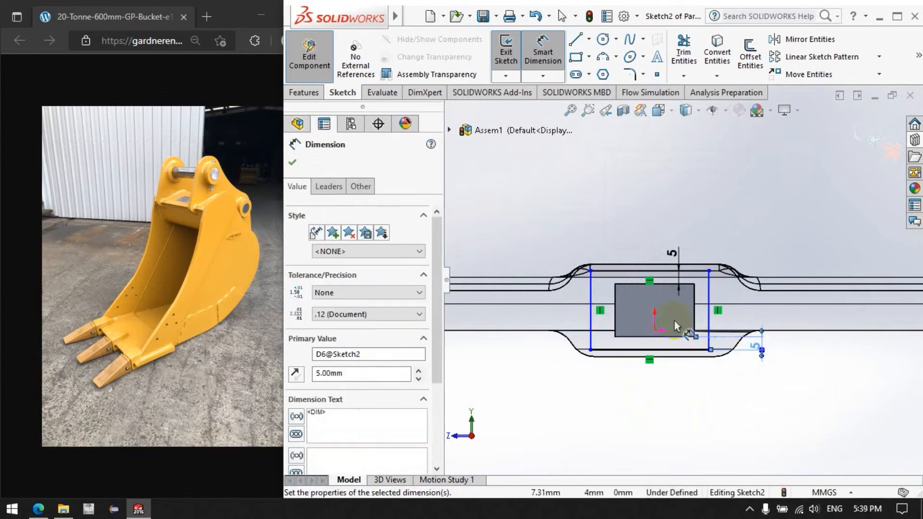
Dimension both vertical sides of the middle rectangle 15 mm from the adjacent sides of the middle block
click(712, 339)
click(781, 401)
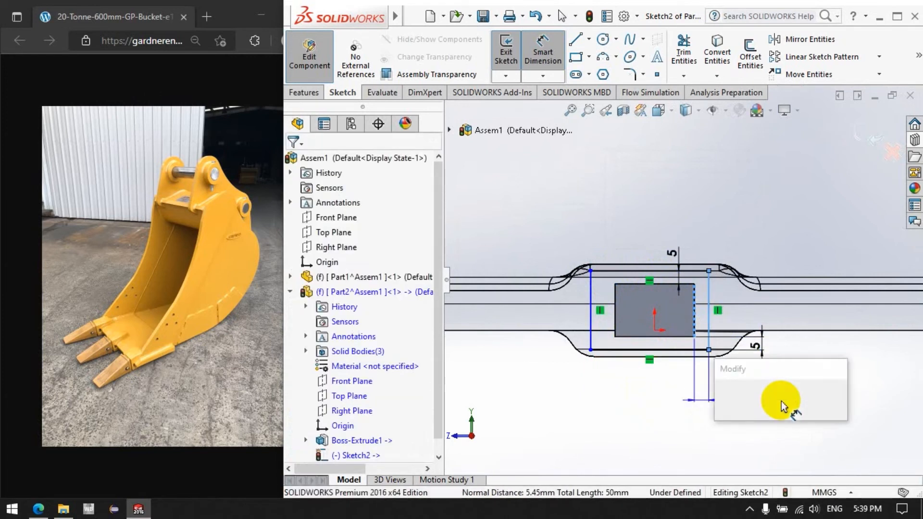
text(15)
key(Return)
scroll(712, 409, up, 6)
scroll(655, 282, down, 7)
click(691, 247)
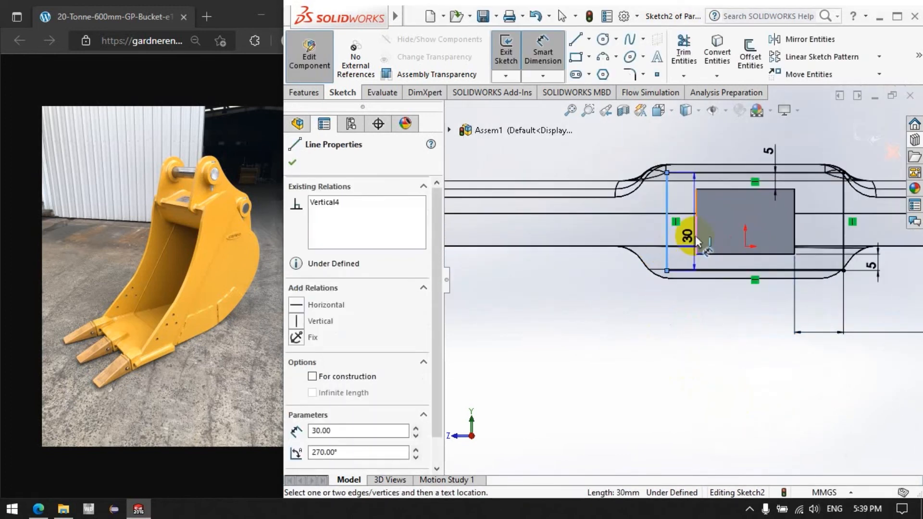
click(688, 237)
click(619, 362)
text(15)
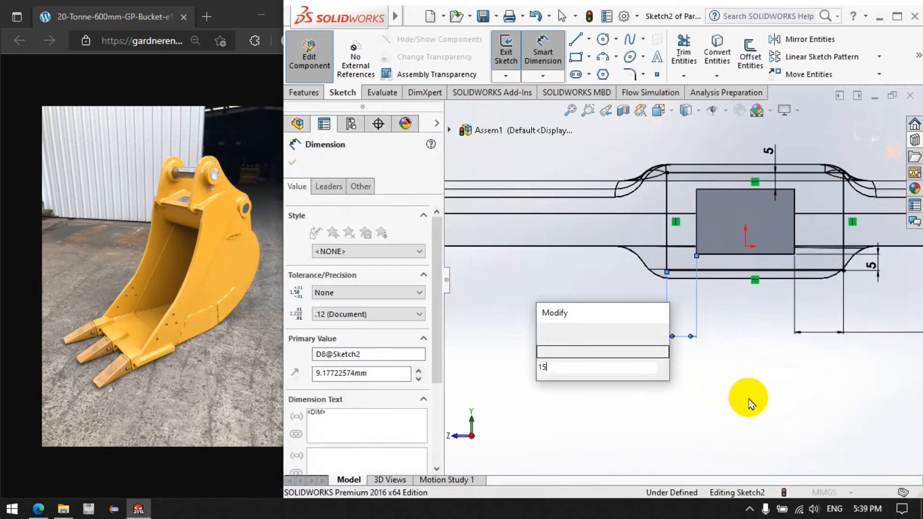
key(Return)
Dimension the opposite end rectangle's lower edge 5 mm from that block's lower edge
scroll(791, 397, up, 5)
scroll(595, 287, down, 5)
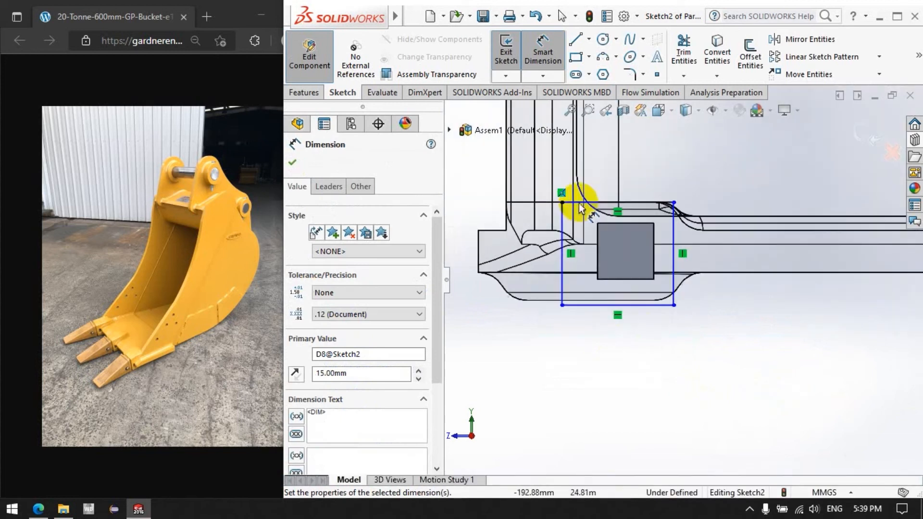
click(628, 221)
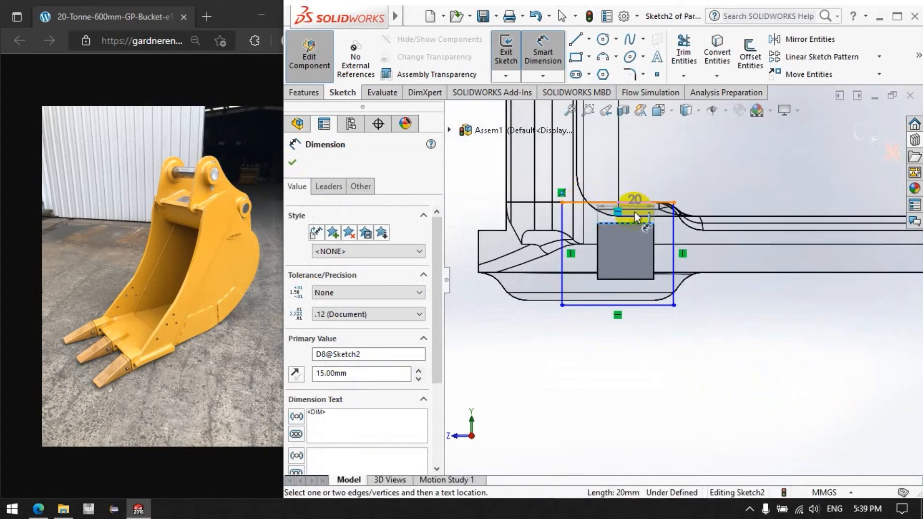
click(541, 48)
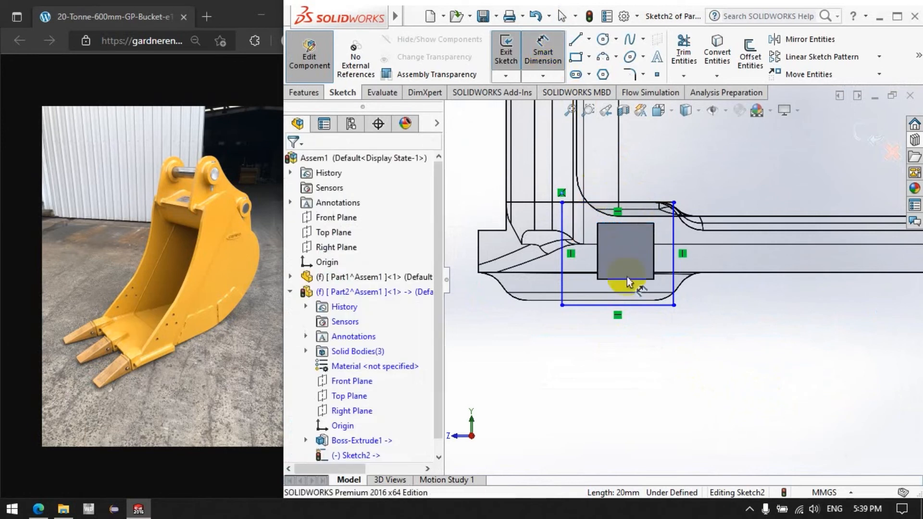
click(633, 307)
click(763, 341)
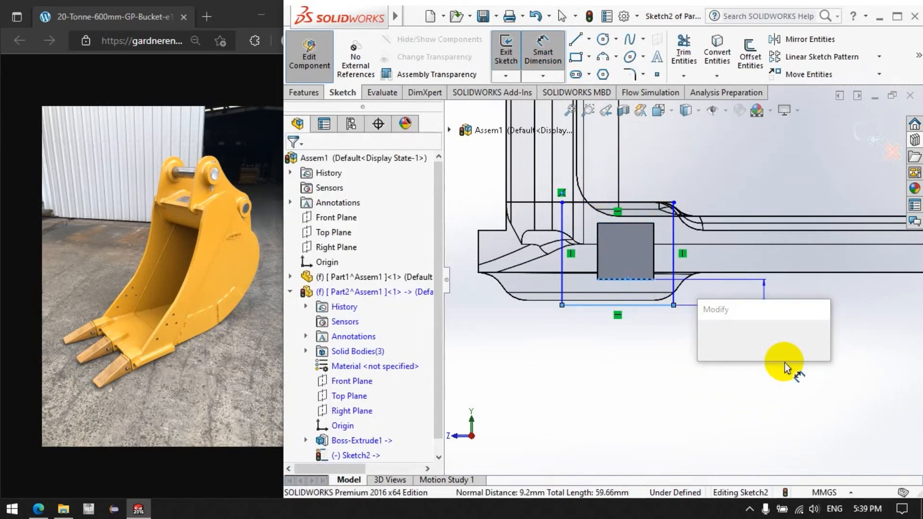
key(Return)
Dimension both vertical sides of the opposite end rectangle 15 mm from the adjacent sides of its block
click(655, 251)
click(674, 259)
click(770, 363)
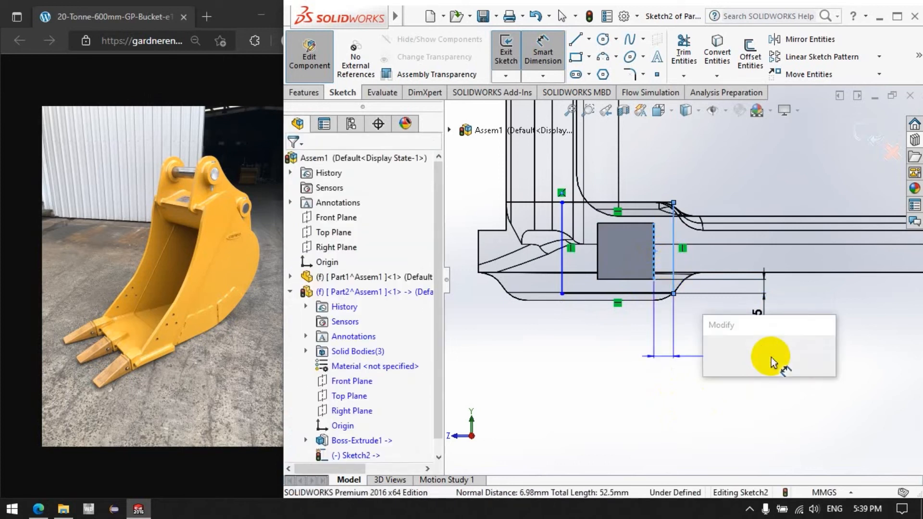
key(Return)
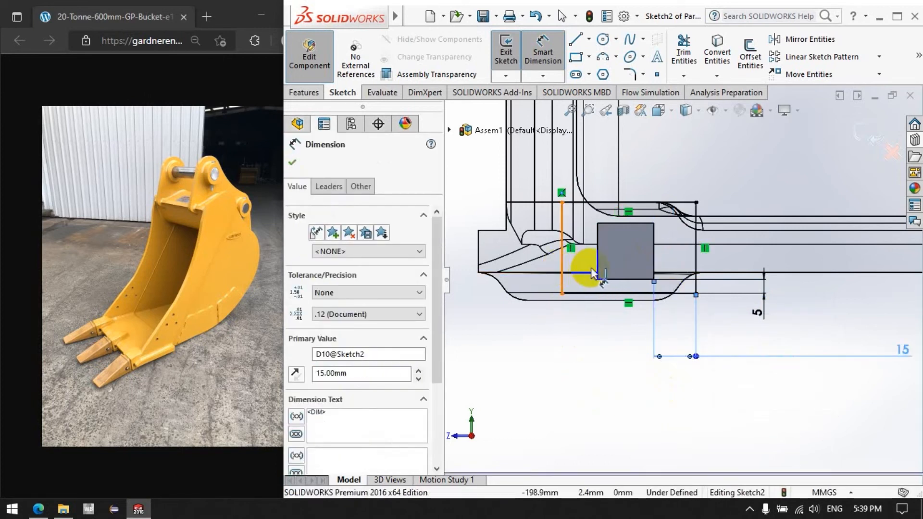
click(563, 264)
click(598, 264)
click(592, 369)
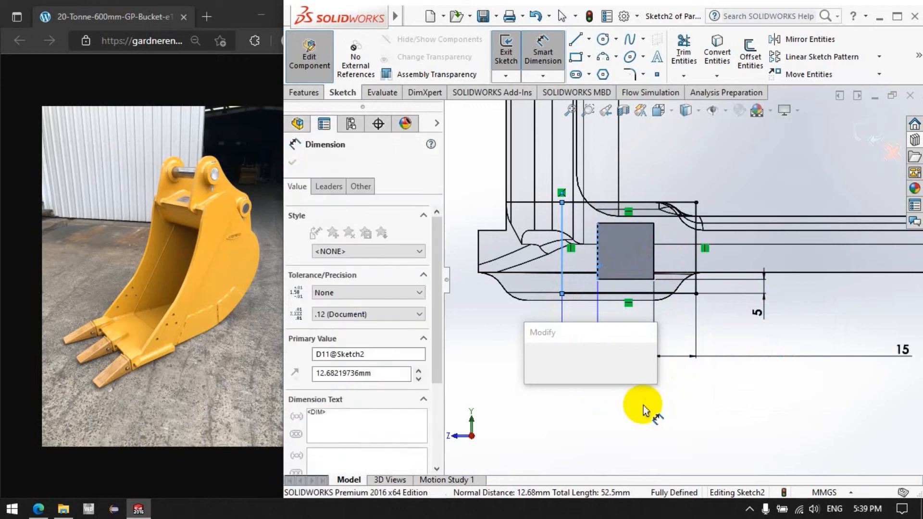
text(15)
key(Return)
Delete the relation at the opposite end rectangle's upper corner and dimension its upper edge 5 mm from the block's upper edge
click(542, 53)
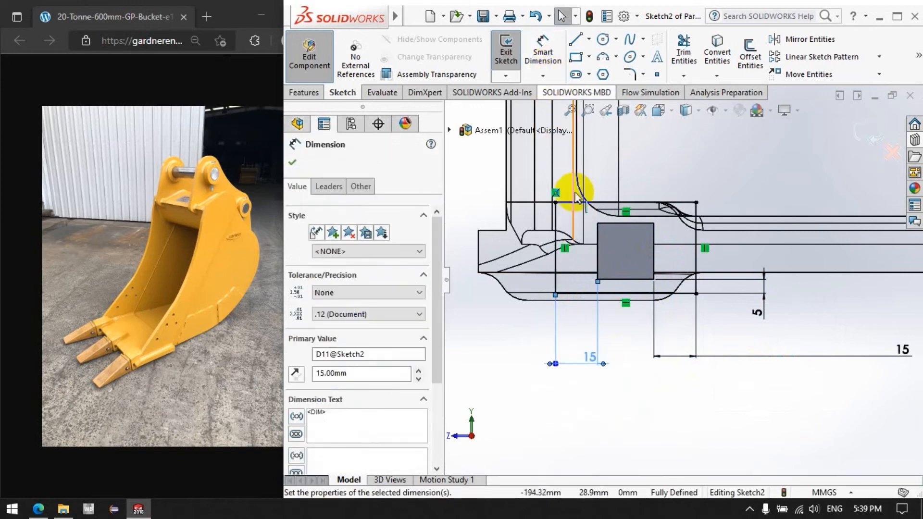
right_click(557, 198)
click(592, 418)
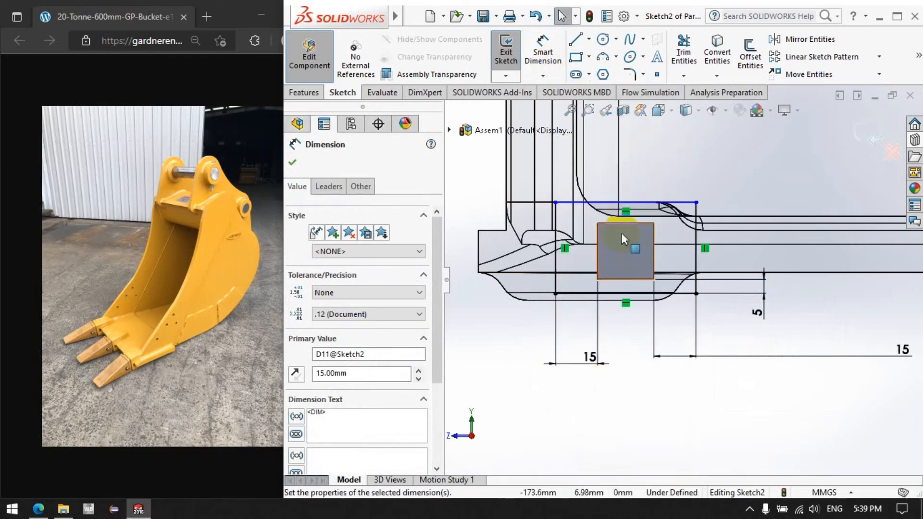
key(d)
click(630, 210)
click(628, 223)
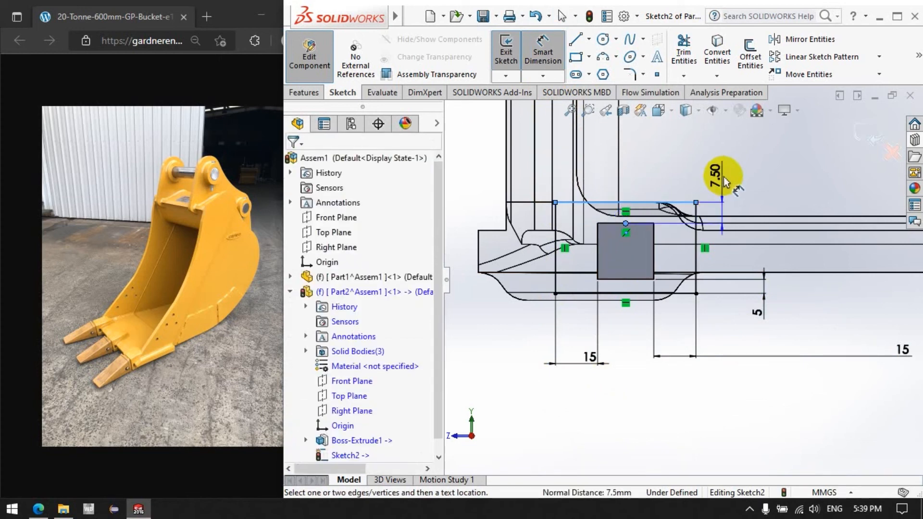
click(728, 185)
text(5)
key(Return)
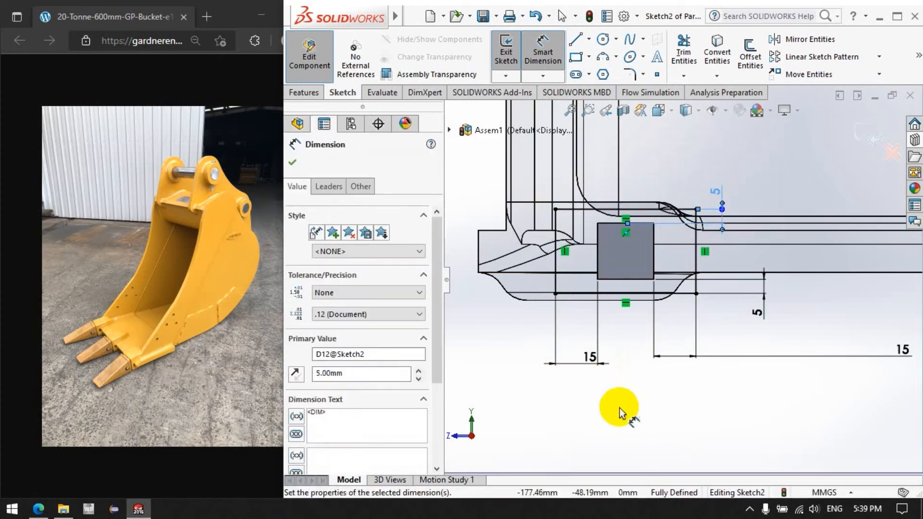
Close the sketch and extrude its three rectangles 15 mm blind outward from the tooth blocks with merged results
click(619, 408)
scroll(618, 404, up, 8)
click(862, 134)
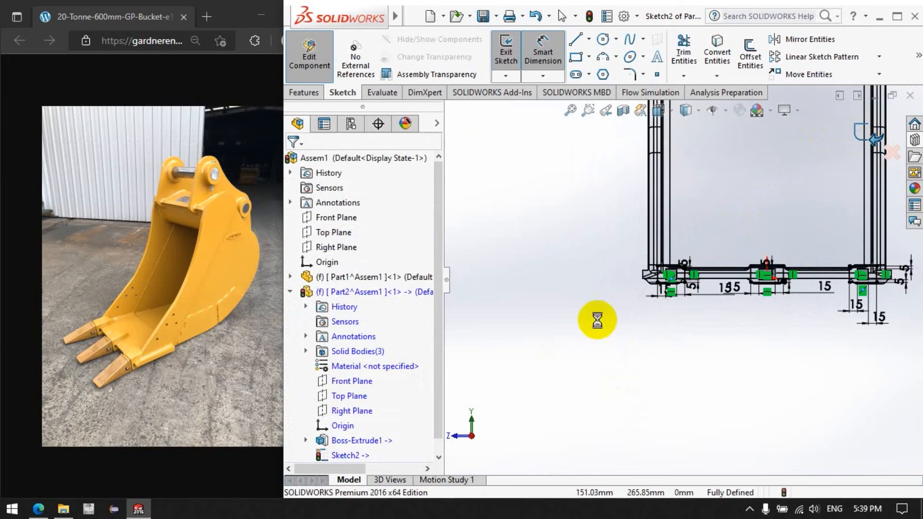
click(304, 93)
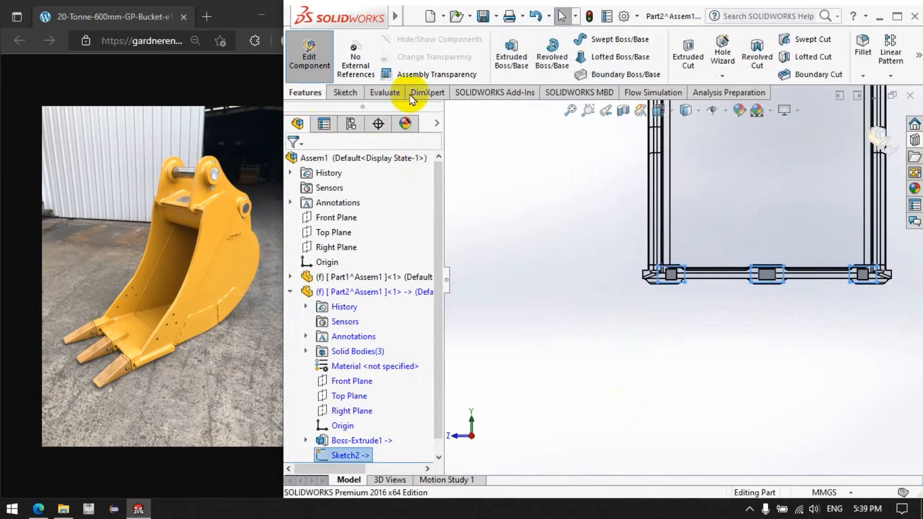
click(511, 53)
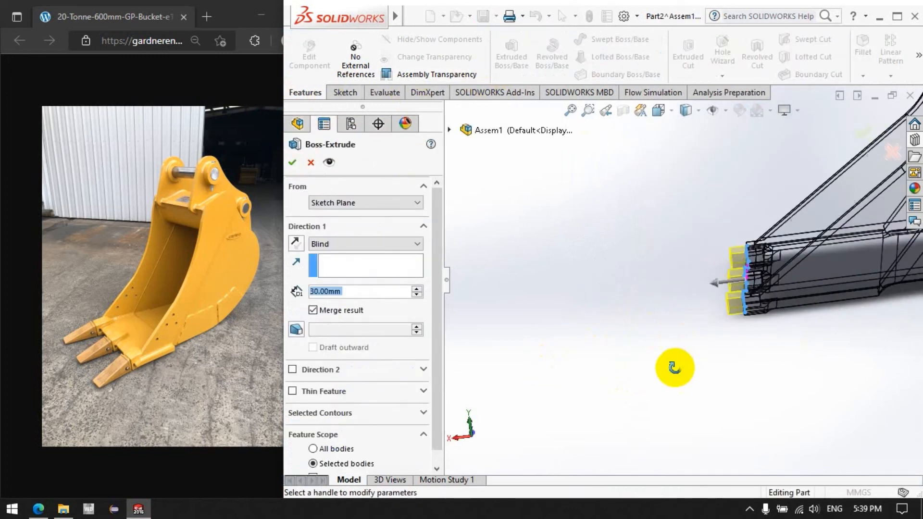
text(20)
key(Return)
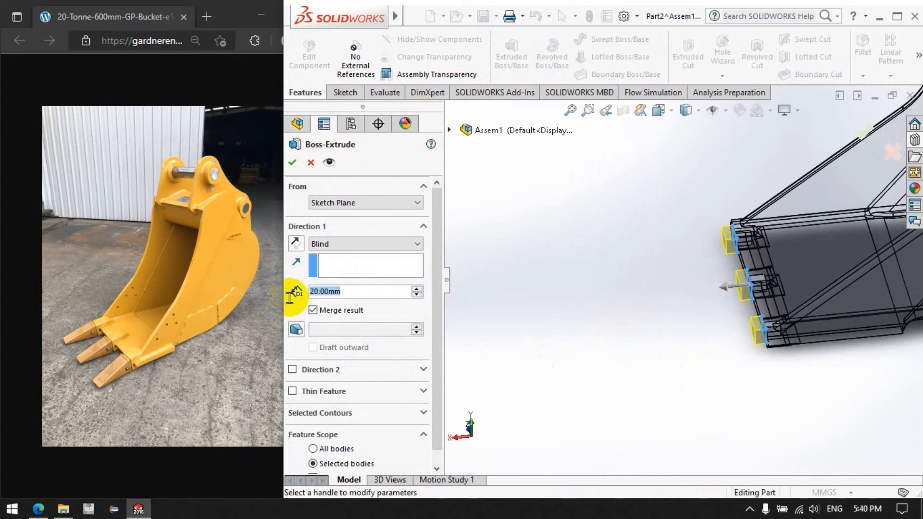
text(15)
key(Return)
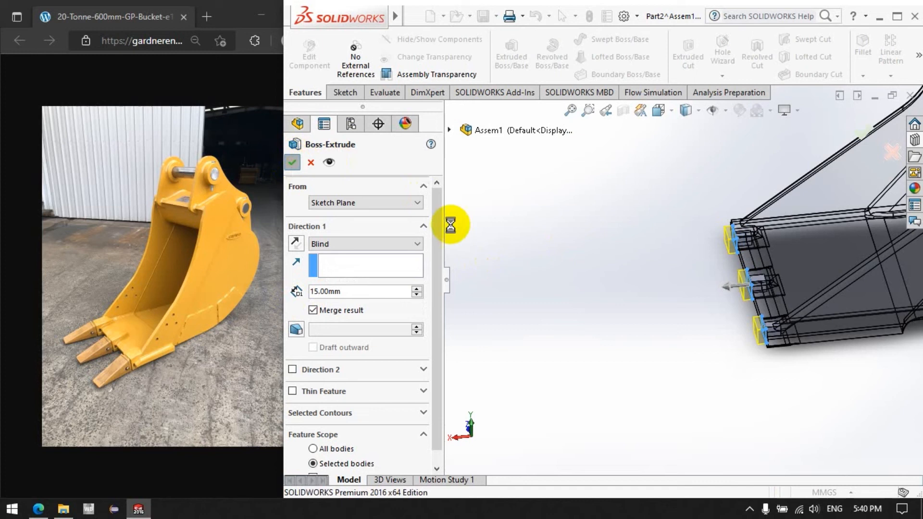
key(Return)
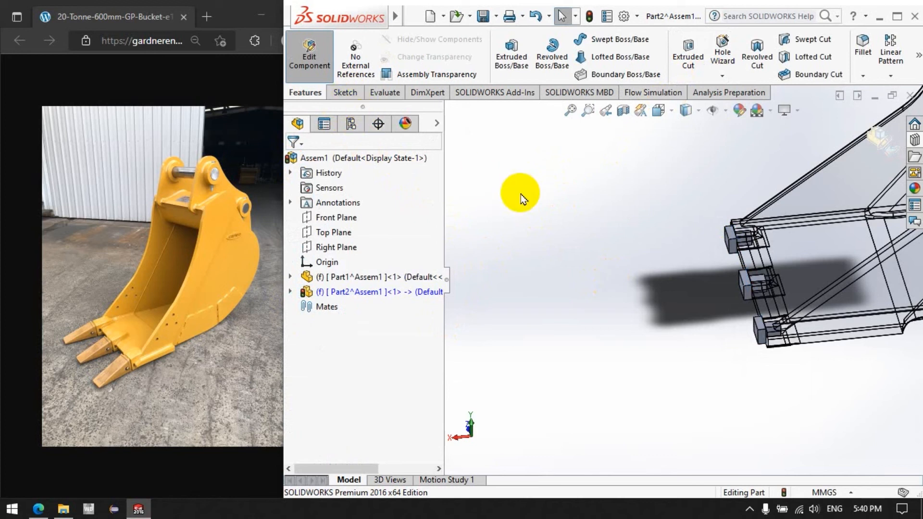
Start a sketch on the front face of the end tooth block and orient the view normal to it
click(355, 96)
click(506, 48)
scroll(712, 399, down, 5)
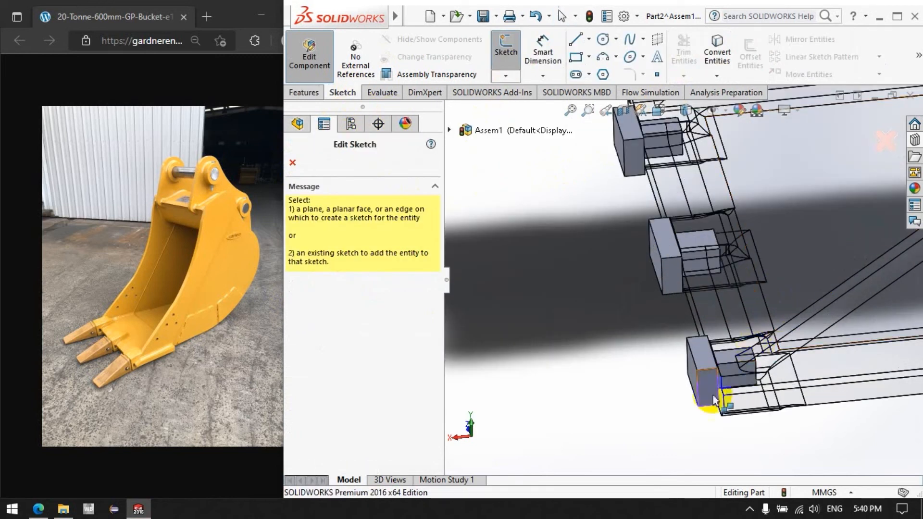
click(761, 374)
scroll(686, 398, up, 5)
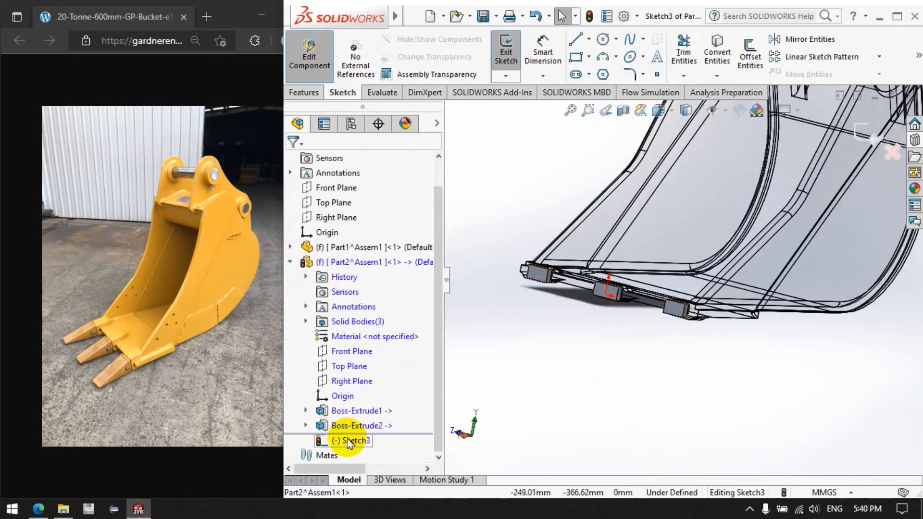
right_click(350, 441)
click(374, 277)
scroll(635, 380, down, 5)
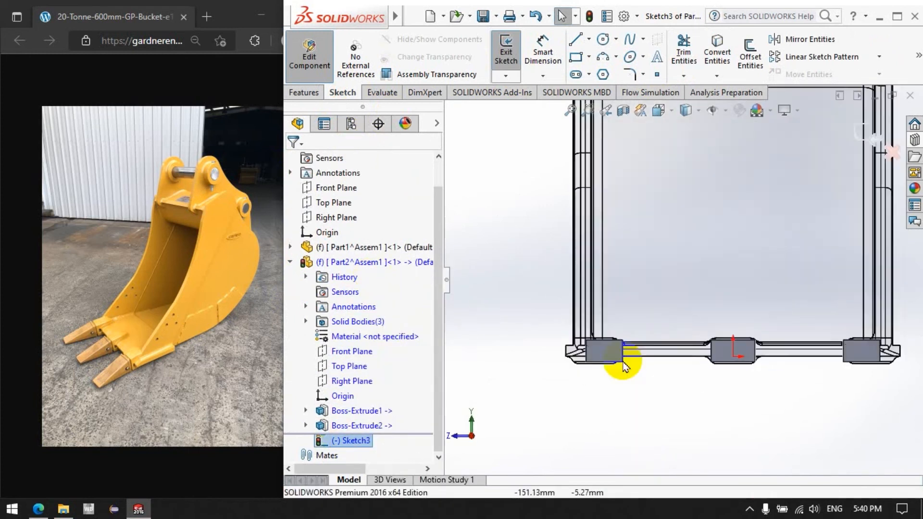
Offset the outline of the end tooth block's front face by 1 mm in the sketch
click(750, 53)
click(596, 322)
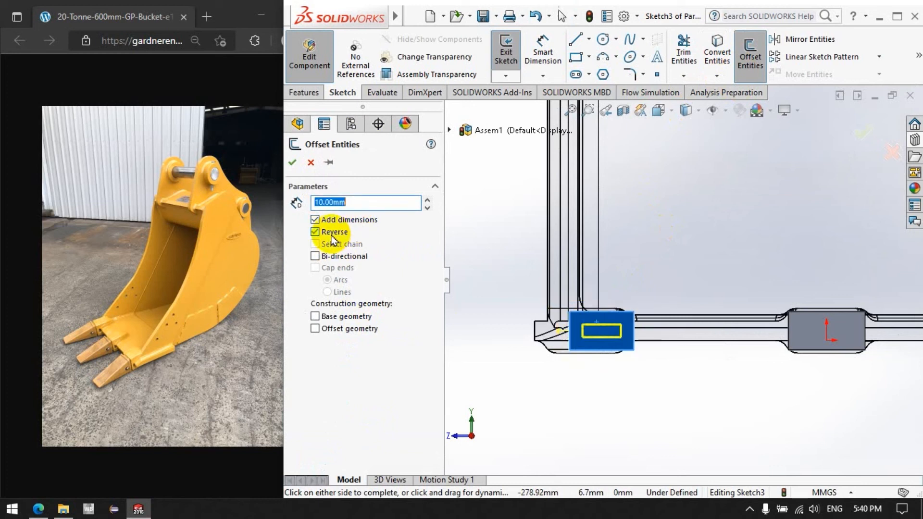
text(5)
click(523, 247)
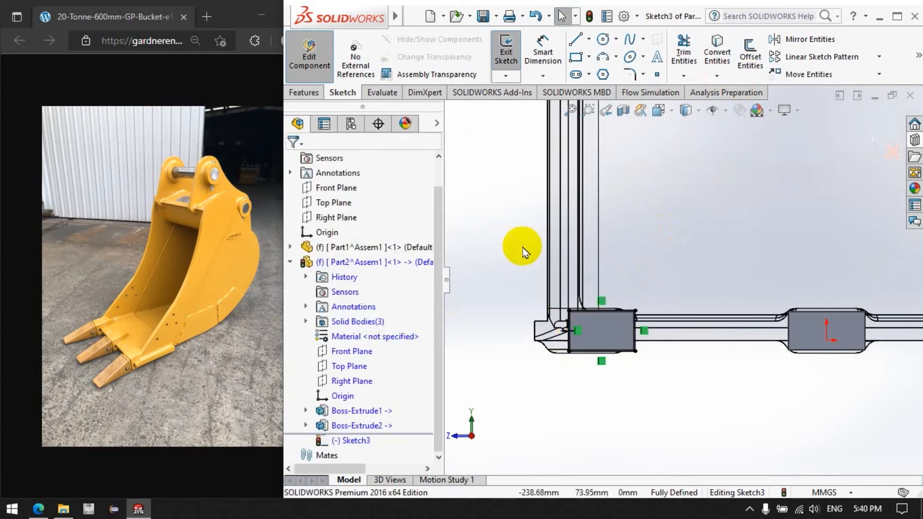
Offset the outline of the middle tooth block's front face by 1 mm with the direction reversed
scroll(828, 336, down, 3)
click(747, 323)
click(750, 53)
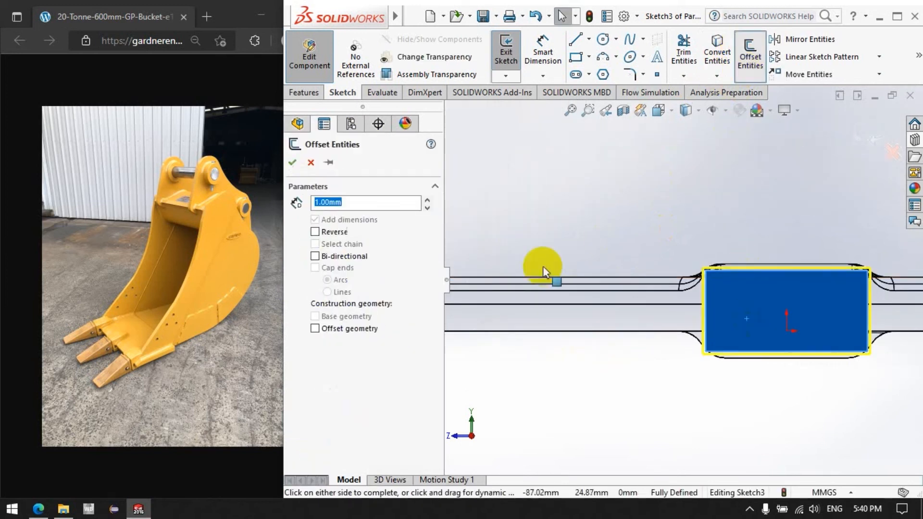
click(315, 232)
click(293, 163)
scroll(470, 258, up, 3)
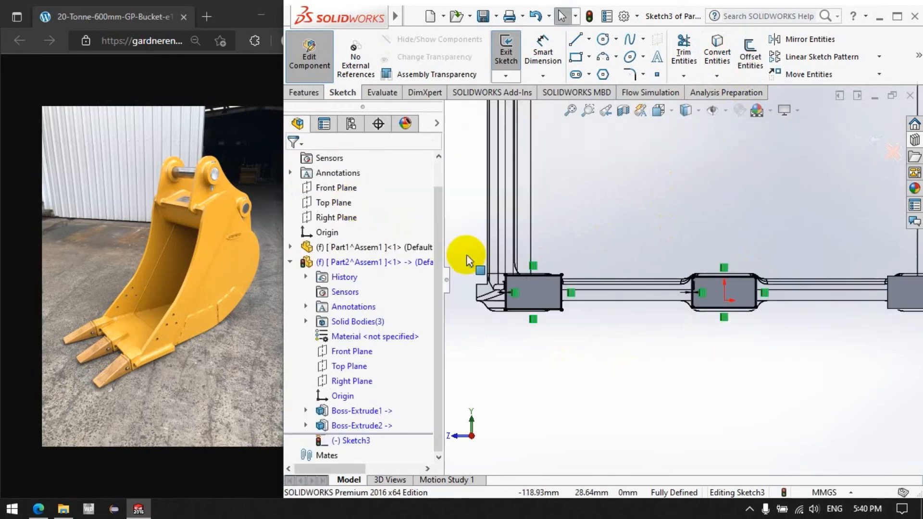
Offset the opposite end tooth block's front face outline by 1 mm with the direction reversed
scroll(763, 310, down, 2)
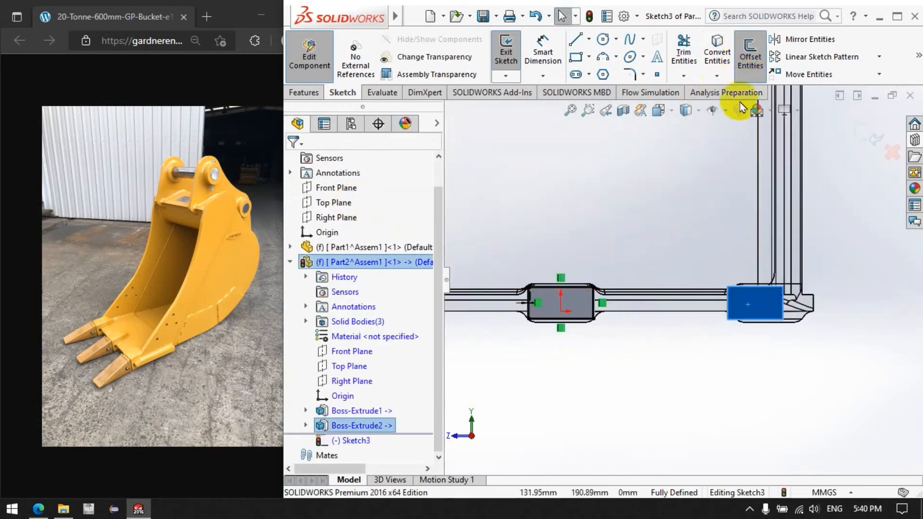
click(750, 53)
click(315, 231)
click(292, 162)
scroll(630, 270, up, 5)
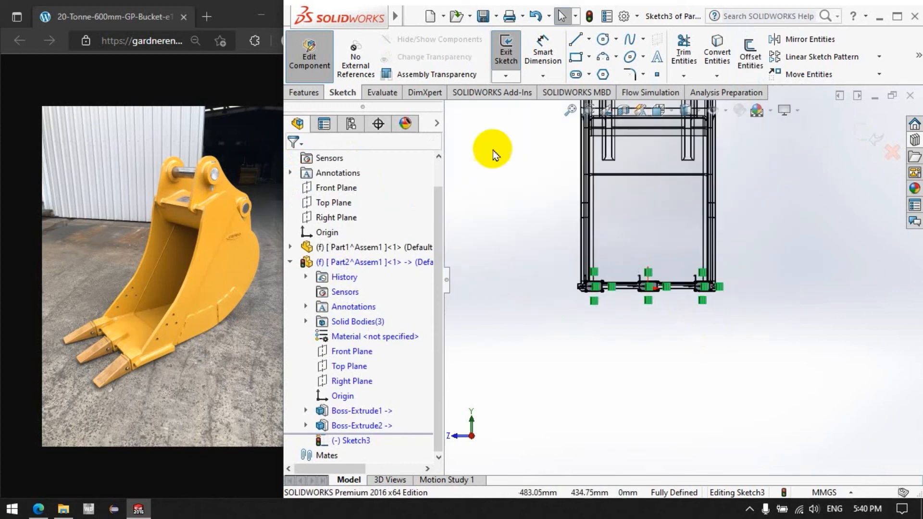
Start a blind boss extrusion of the three offset outlines with draft enabled and set its depth to 225 mm
click(308, 94)
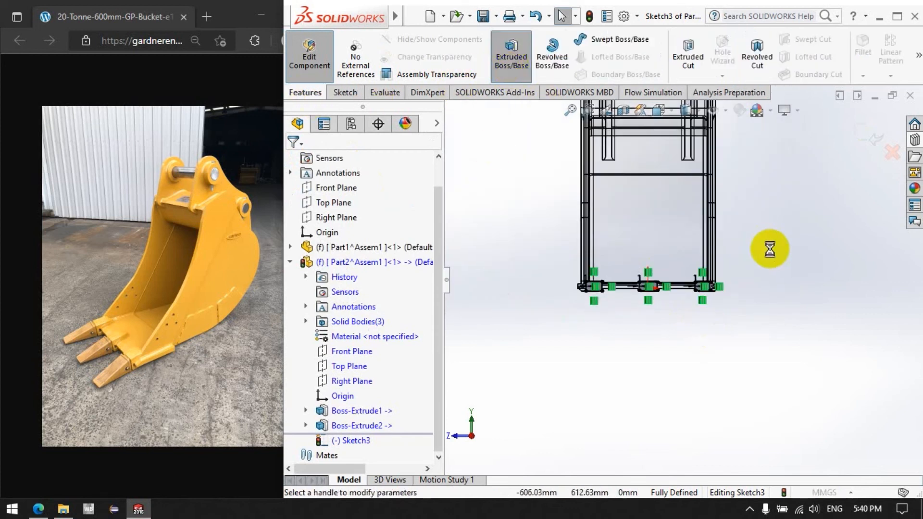
middle_drag(745, 266, 680, 320)
scroll(660, 270, down, 5)
click(305, 332)
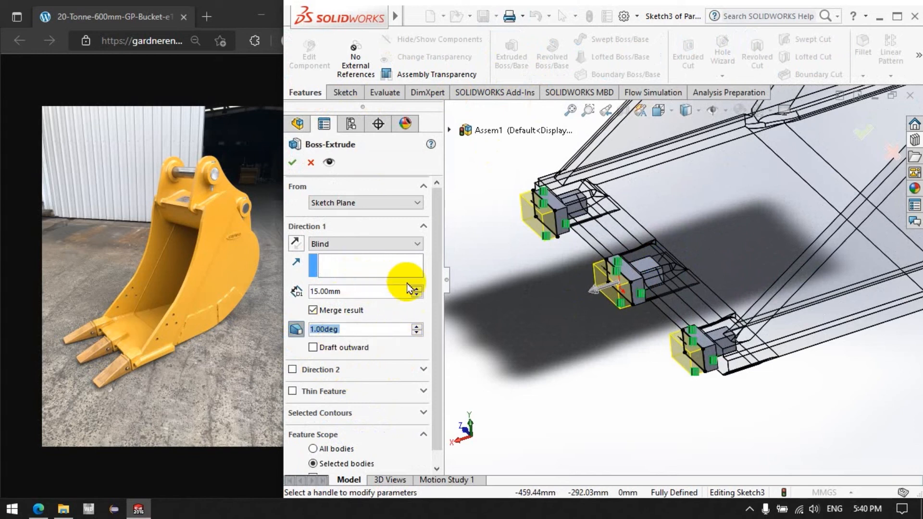
drag(418, 292, 418, 292)
scroll(603, 330, up, 5)
scroll(673, 269, down, 5)
Set the tooth extrusion's inward draft angle to 8 degrees and complete the merged extrusion
click(416, 327)
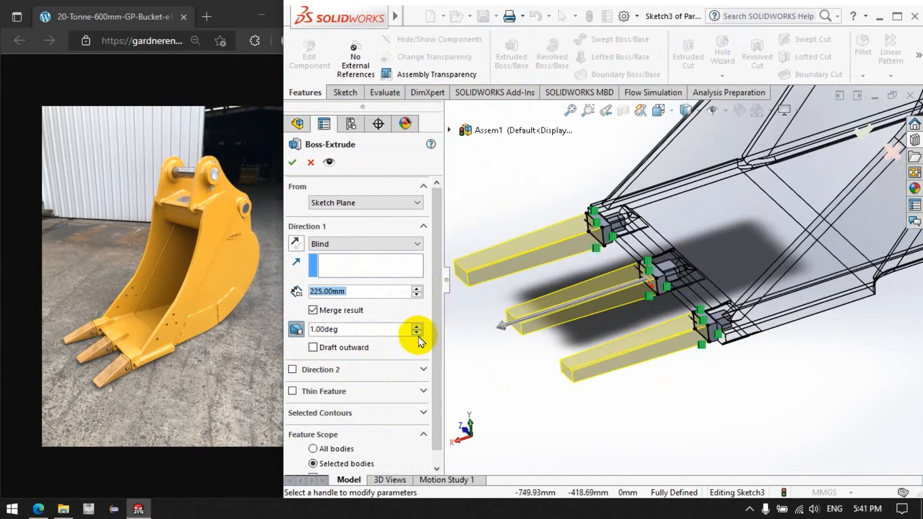
click(417, 328)
click(417, 327)
click(417, 328)
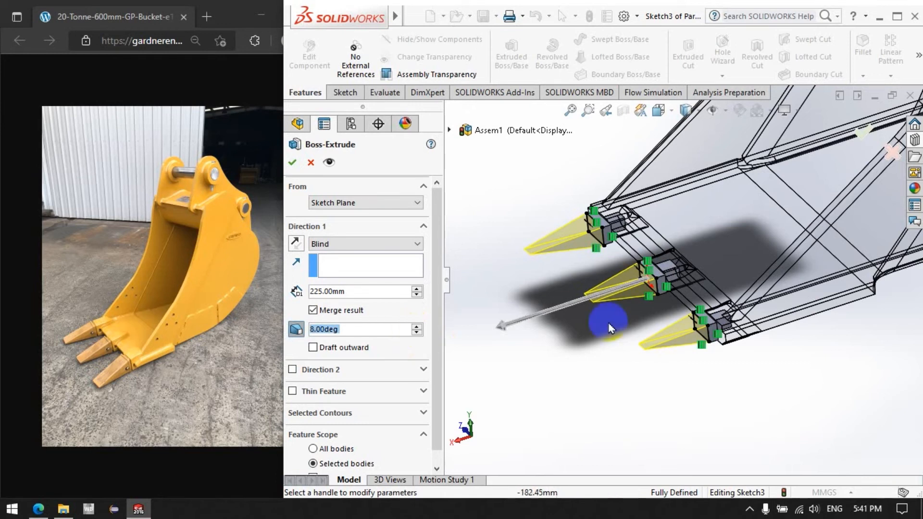
scroll(625, 320, up, 4)
scroll(649, 316, down, 4)
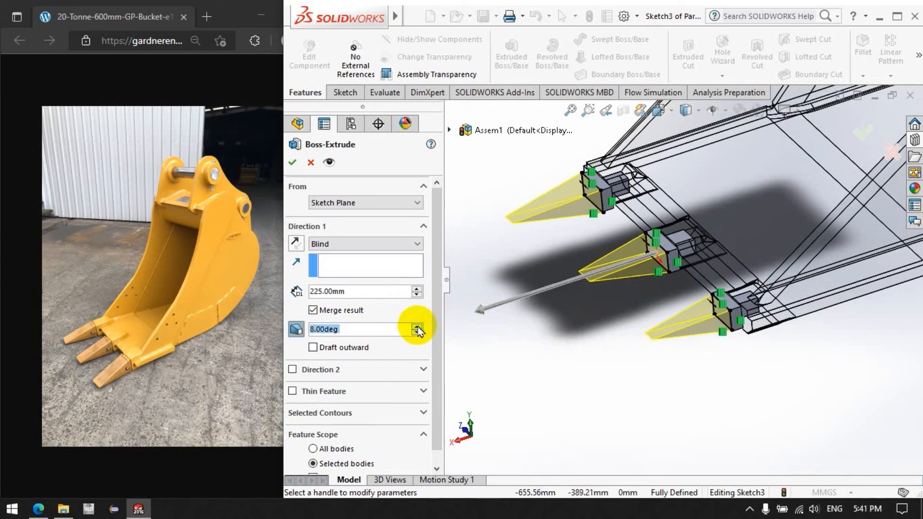
click(293, 164)
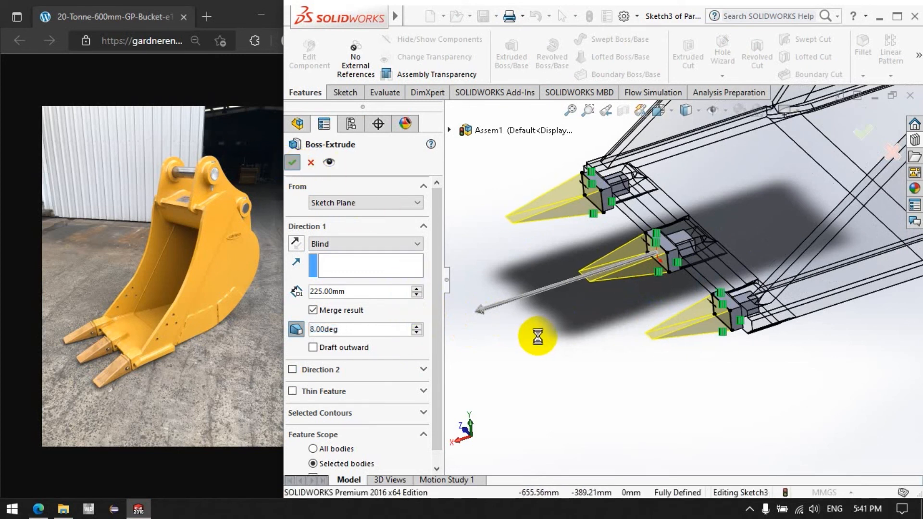
Finish editing the teeth part and return to the main assembly
scroll(577, 338, up, 5)
mouse_move(612, 335)
middle_down()
mouse_move(653, 404)
mouse_move(628, 346)
mouse_move(606, 339)
middle_up()
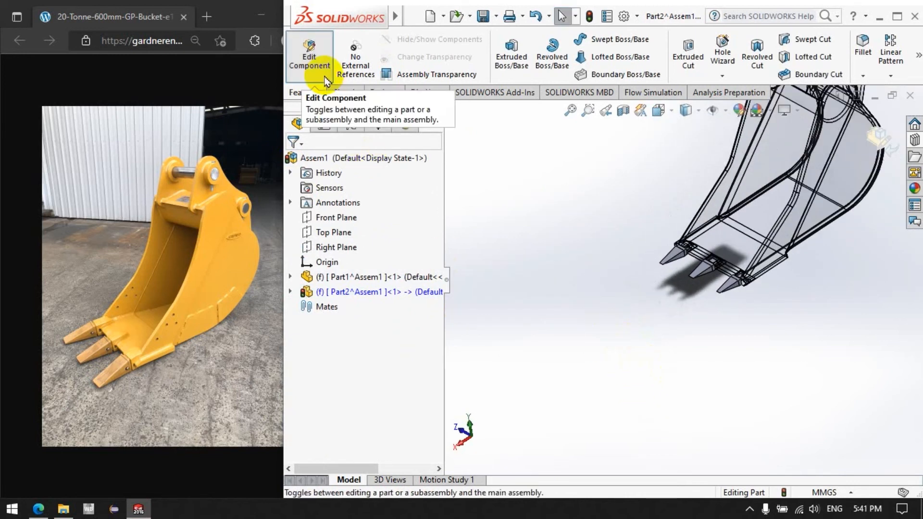
click(326, 77)
scroll(607, 316, up, 5)
scroll(727, 301, down, 3)
middle_drag(728, 301, 551, 264)
Insert a new in-context part into the assembly
click(356, 96)
click(307, 92)
click(359, 76)
click(359, 107)
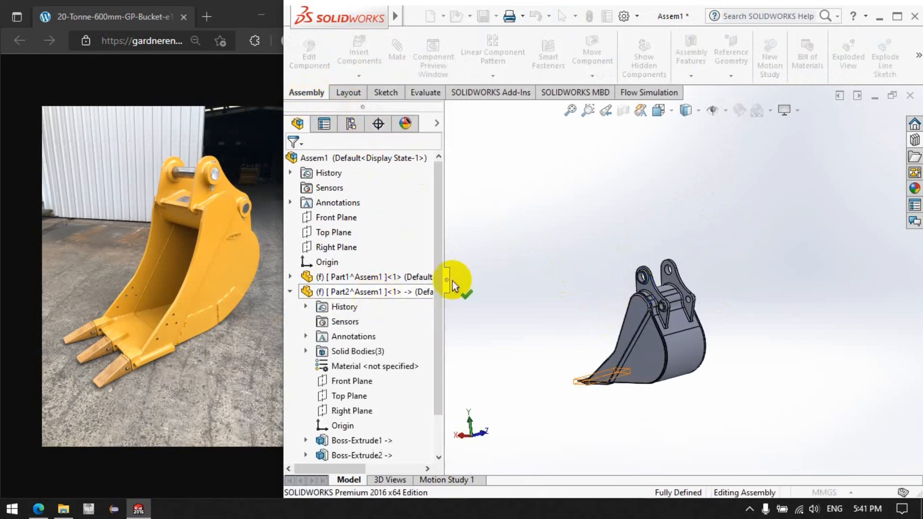
click(292, 293)
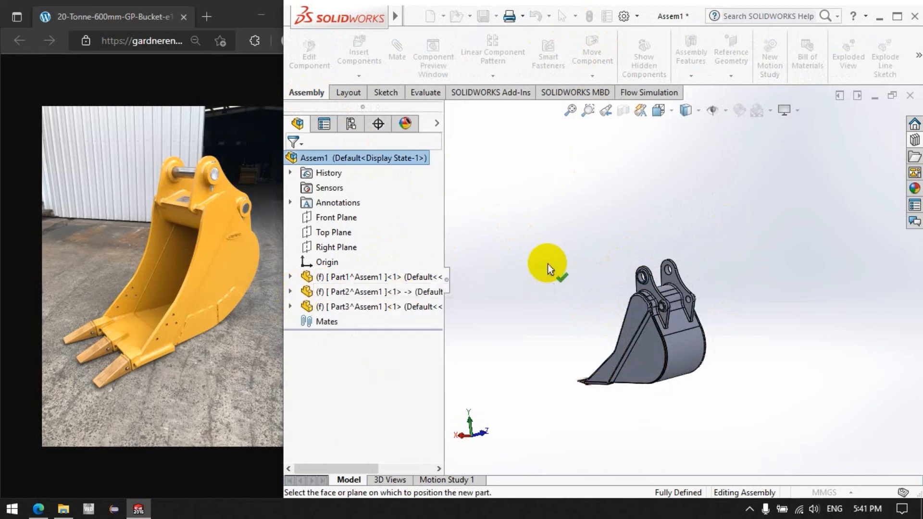
click(549, 268)
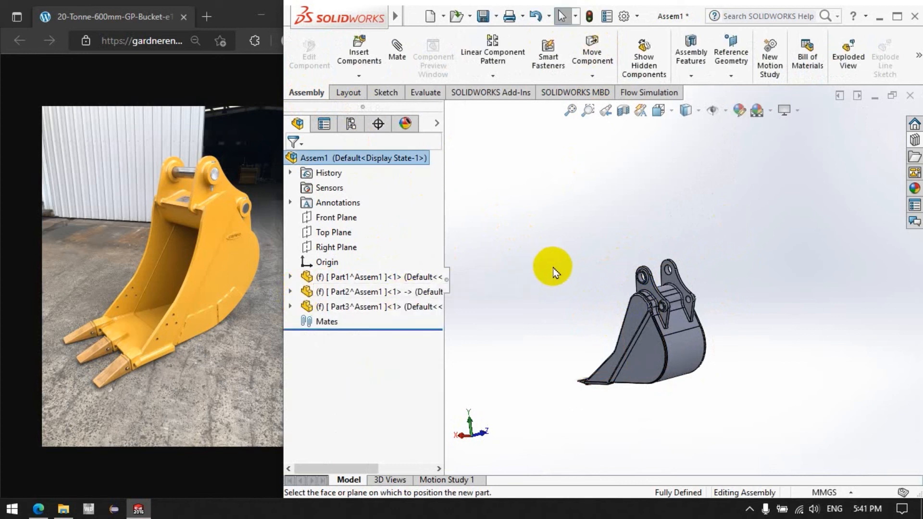
Edit the new part in context, start a sketch on its Front Plane and orient the view normal to it
click(341, 307)
click(301, 71)
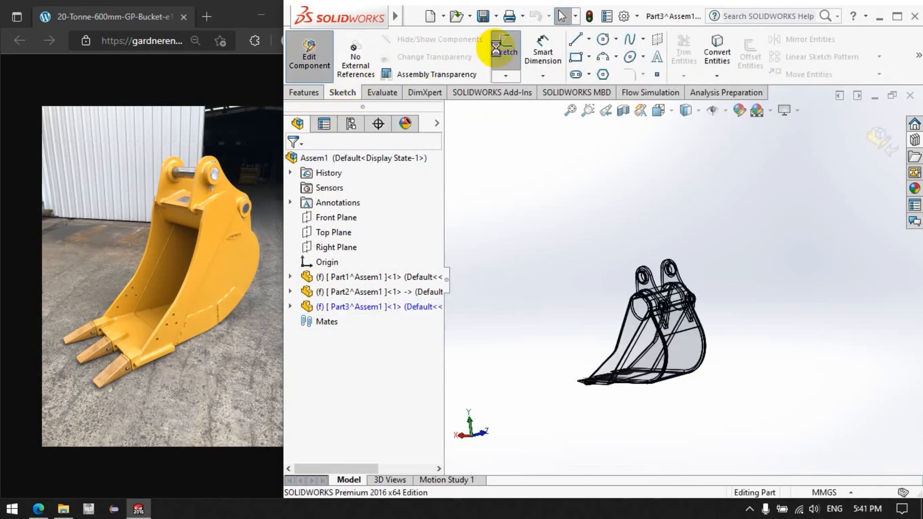
scroll(673, 268, down, 8)
mouse_move(680, 296)
middle_down()
mouse_move(637, 325)
mouse_move(685, 328)
middle_up()
scroll(572, 343, up, 6)
click(449, 130)
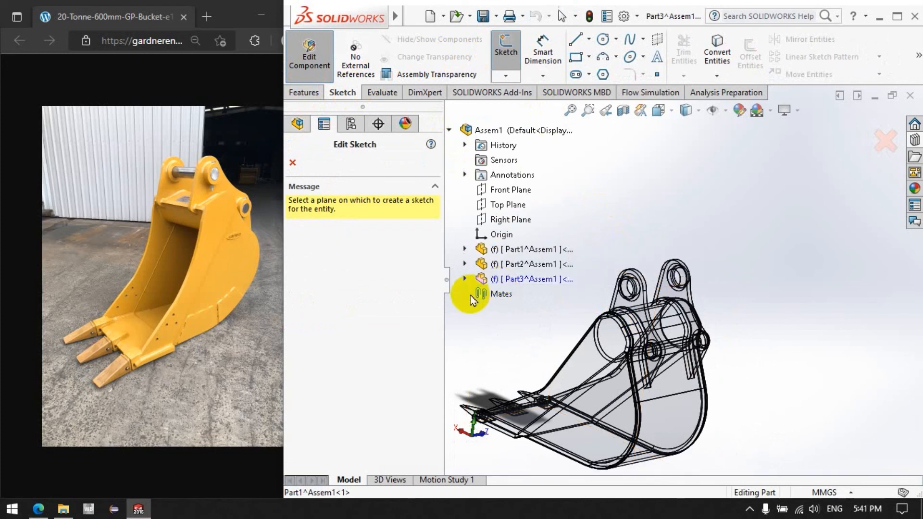
click(526, 356)
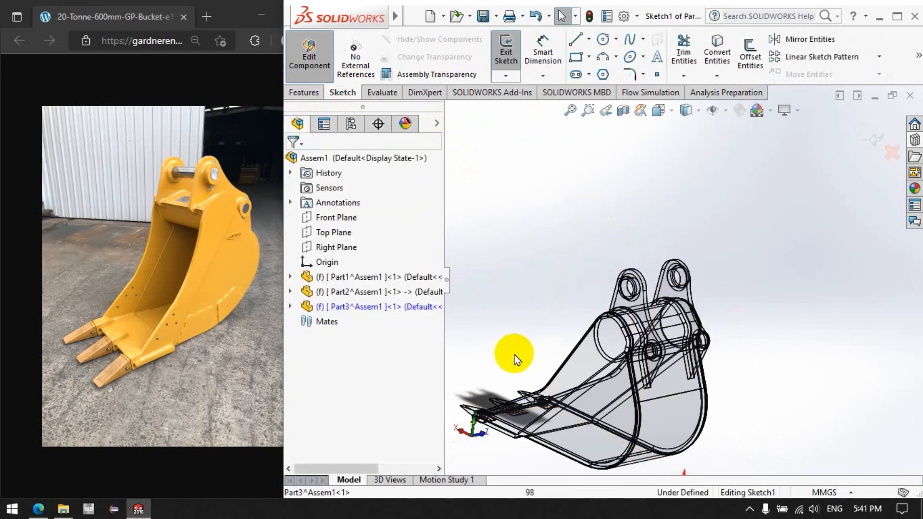
click(290, 306)
right_click(349, 439)
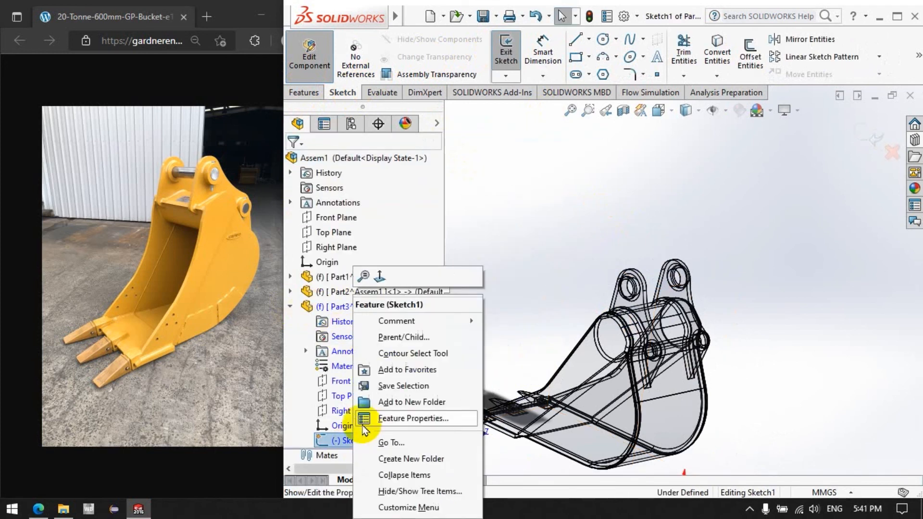
click(380, 276)
Convert the circular hole edges of the bucket bracket's two pin bosses into sketch circles
scroll(668, 219, up, 3)
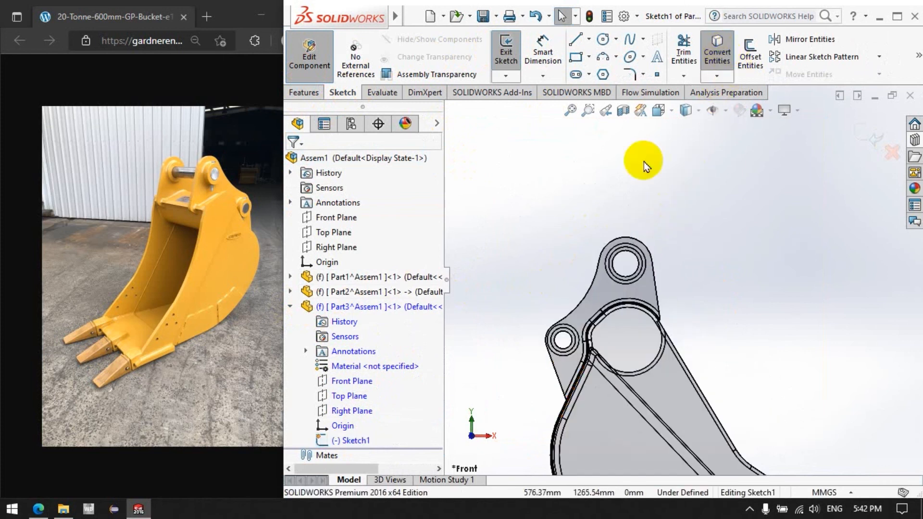
click(625, 282)
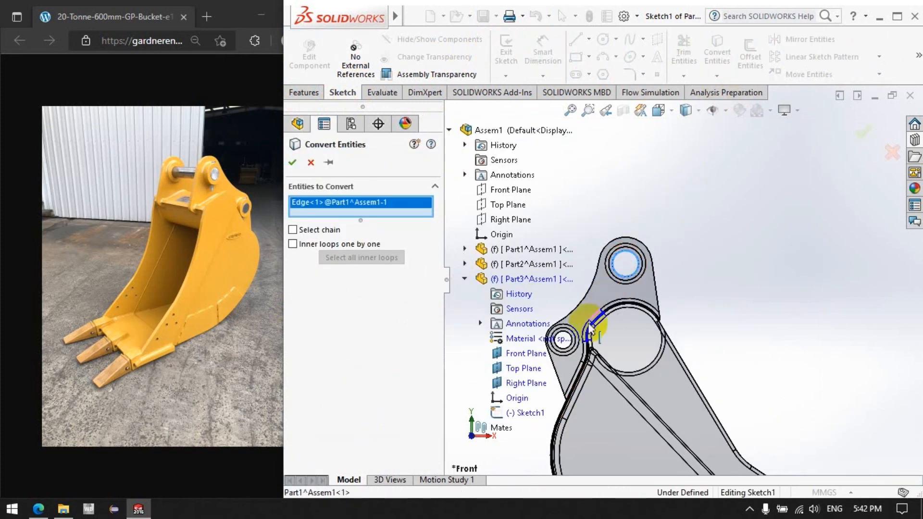
click(567, 340)
click(293, 164)
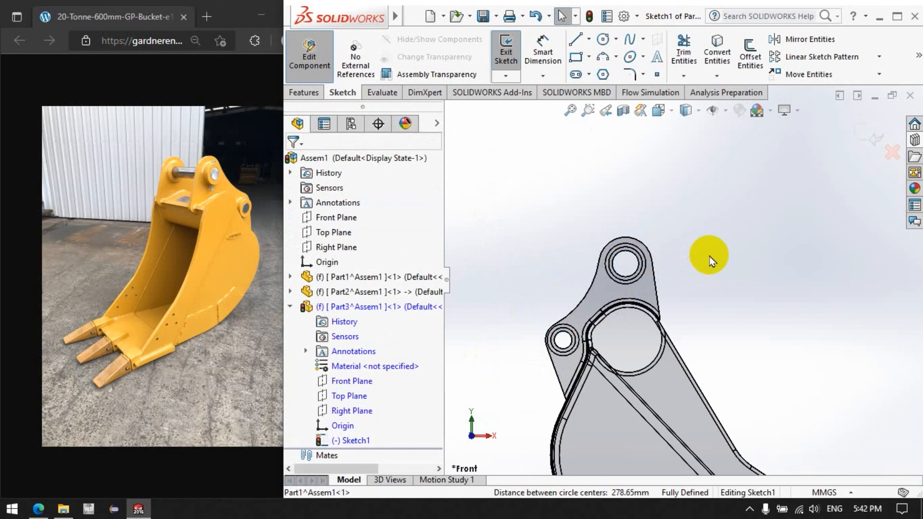
scroll(711, 257, up, 2)
scroll(644, 307, down, 4)
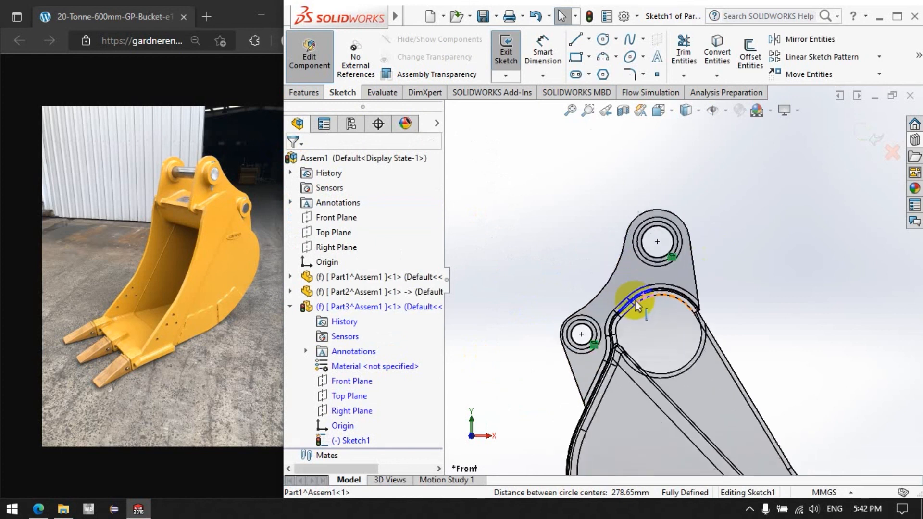
Start a blind boss extrusion of the two pin circles and set its depth to 160 mm
click(305, 73)
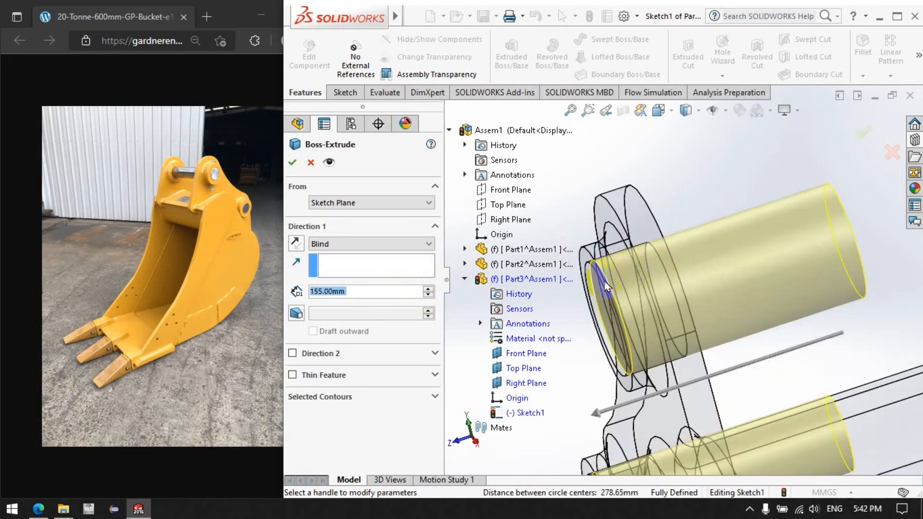
click(428, 288)
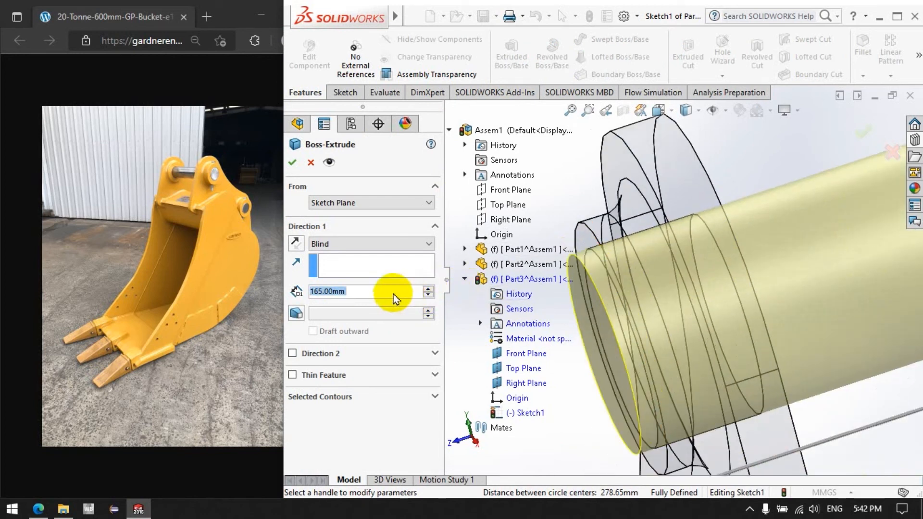
scroll(631, 291, up, 3)
double_click(377, 293)
text(160)
click(635, 208)
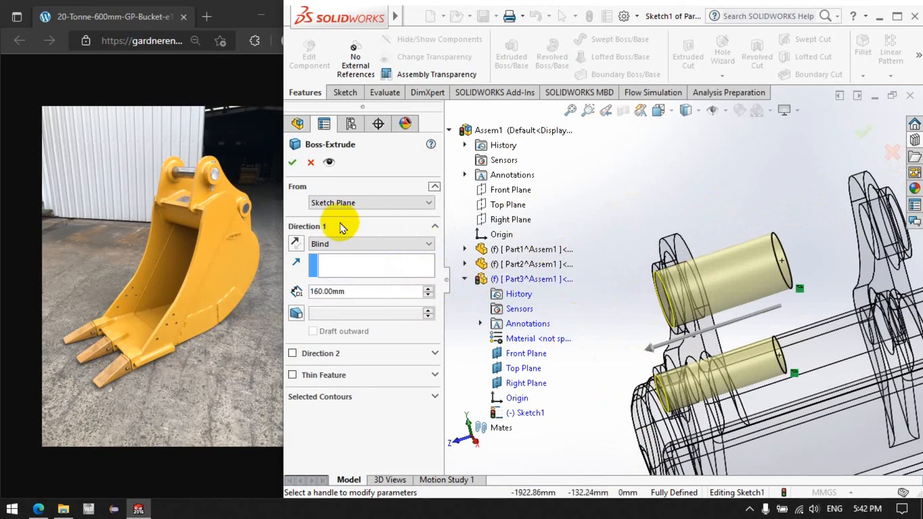
Change the pin extrusion to Mid Plane with a total depth of 320 mm and complete it
click(331, 244)
click(350, 296)
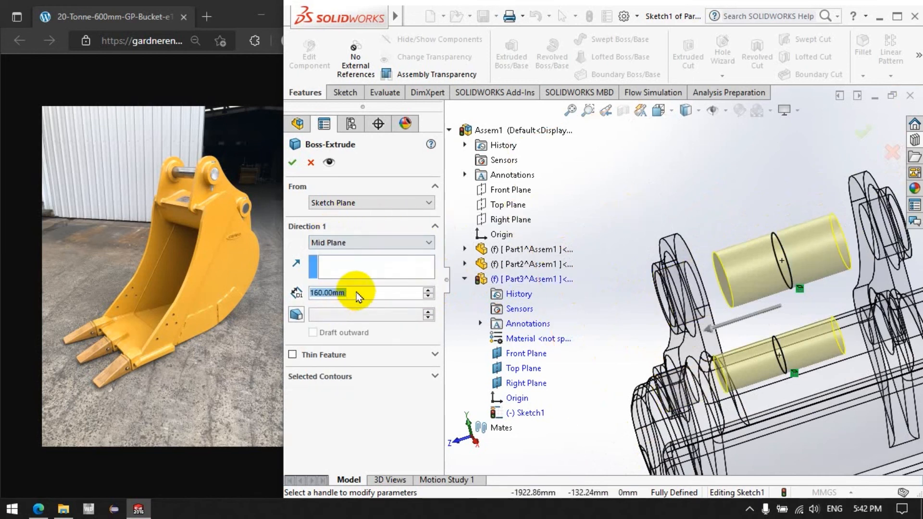
text(320)
click(618, 197)
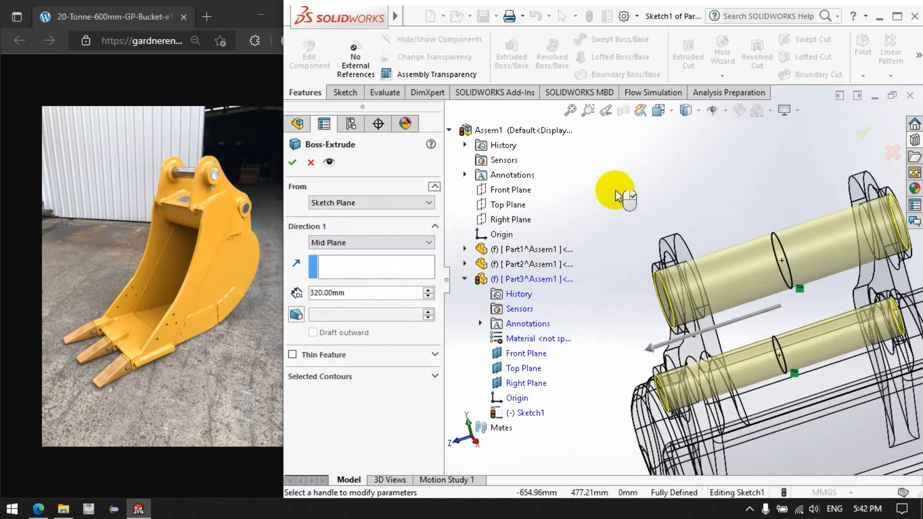
click(293, 163)
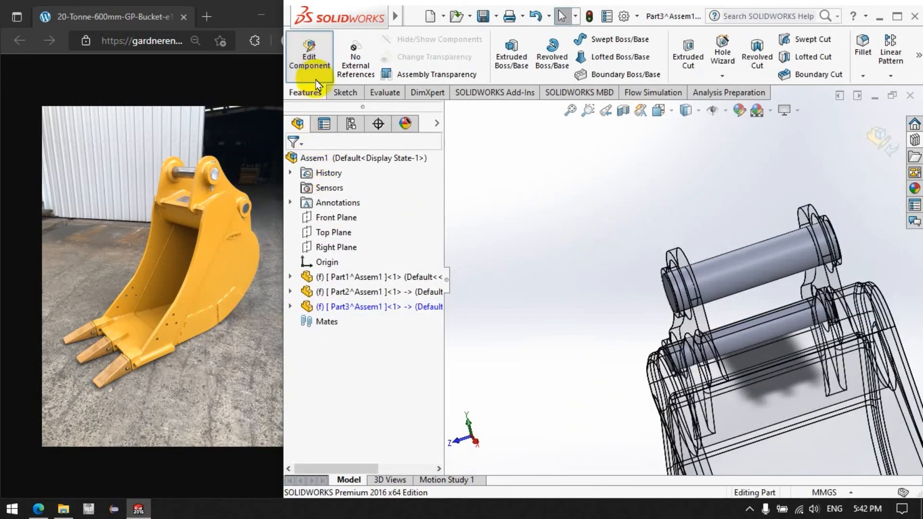
Finish editing the pin part and return to the assembly to view the whole bucket
click(317, 84)
scroll(495, 194, up, 6)
scroll(677, 308, down, 4)
middle_drag(677, 307, 703, 278)
scroll(704, 278, up, 6)
scroll(760, 296, down, 3)
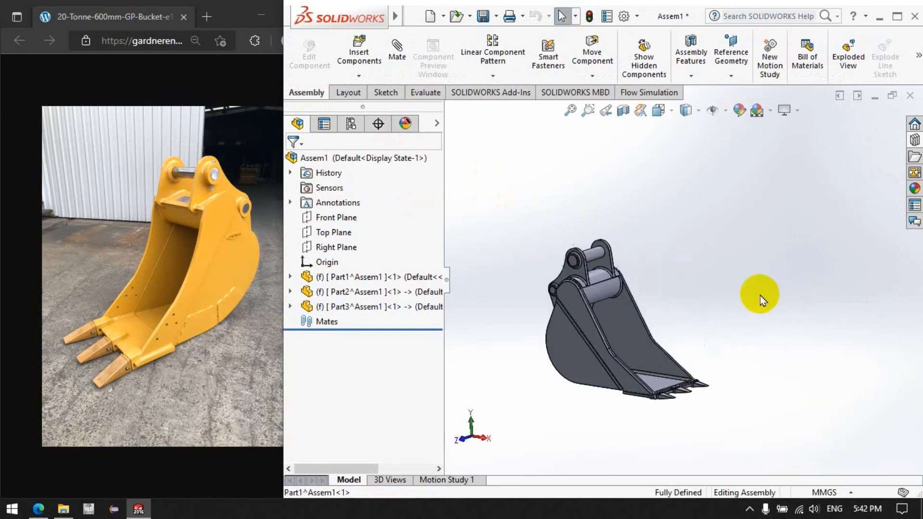
mouse_move(631, 381)
middle_down()
mouse_move(604, 378)
mouse_move(628, 393)
middle_up()
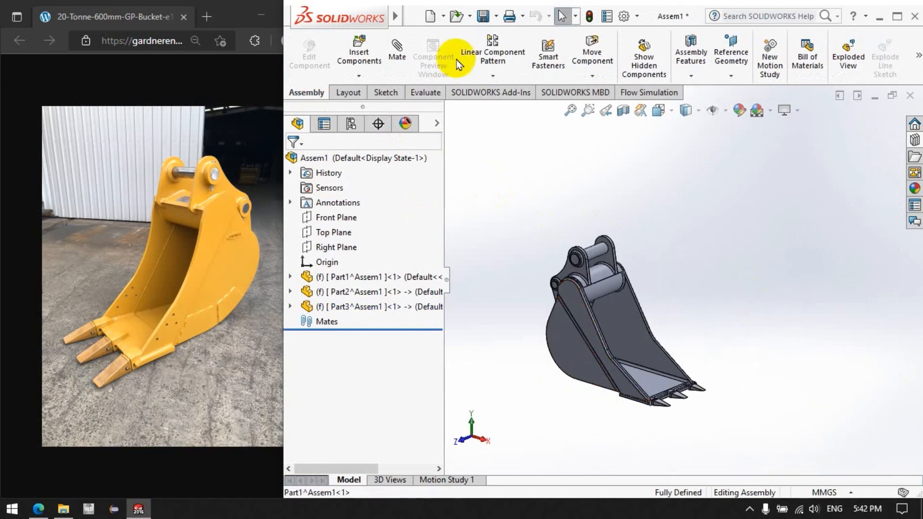
click(749, 510)
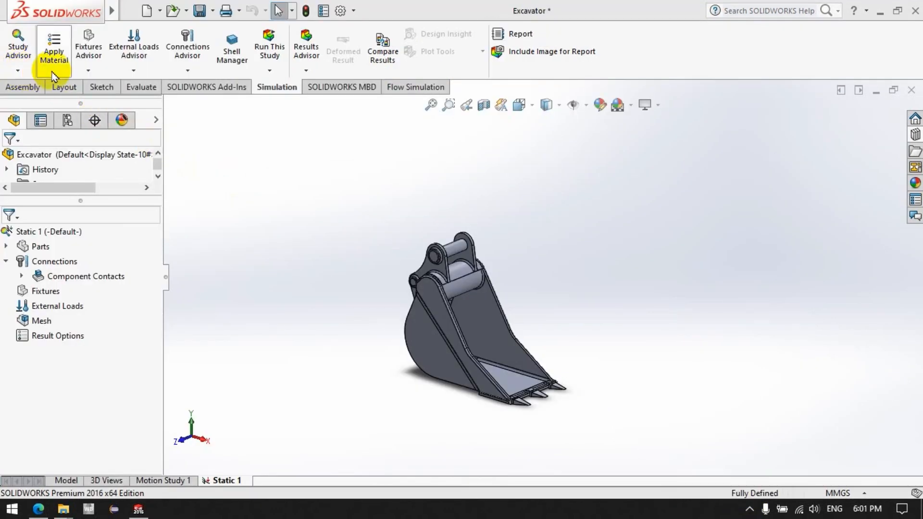
Apply the Ductile Iron material from the Iron category to the parts of the static study
click(53, 72)
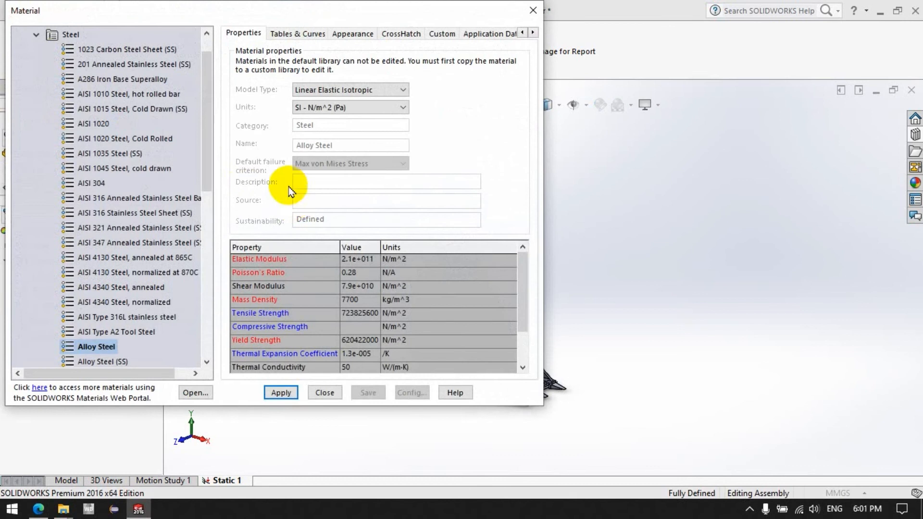
click(38, 35)
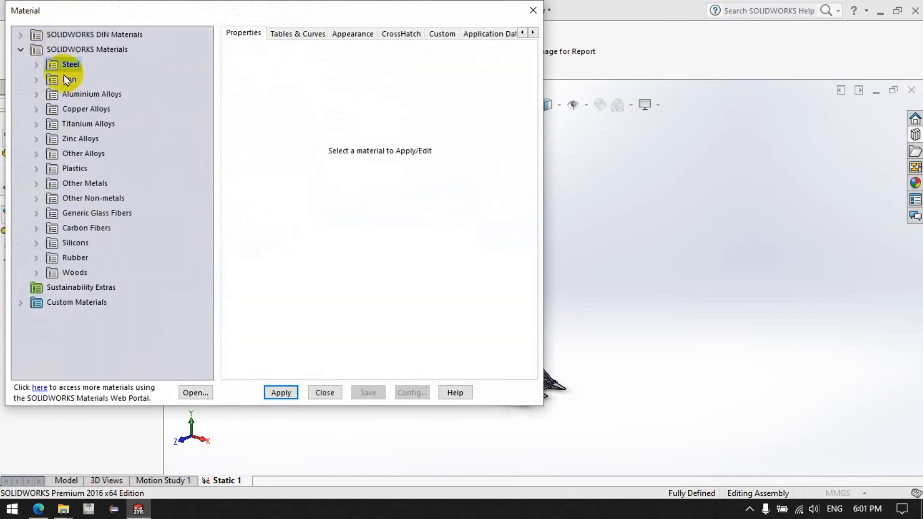
click(36, 80)
click(91, 93)
click(284, 392)
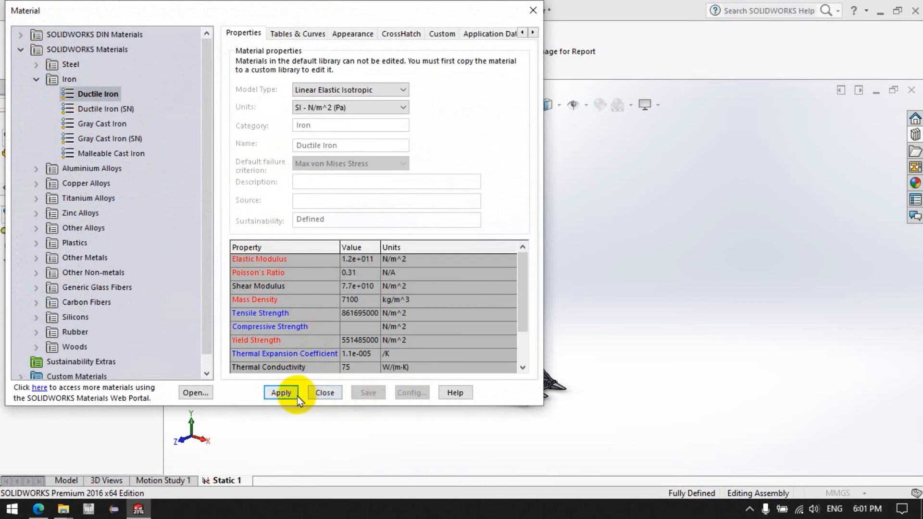
click(325, 393)
Add a Fixed Geometry fixture to the cylindrical faces of both mounting pins
click(88, 71)
click(99, 101)
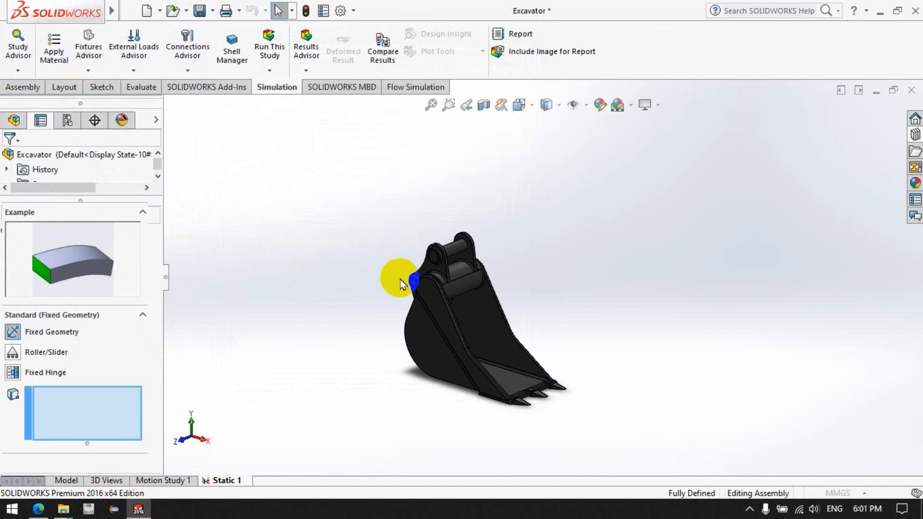
scroll(433, 262, down, 5)
click(507, 247)
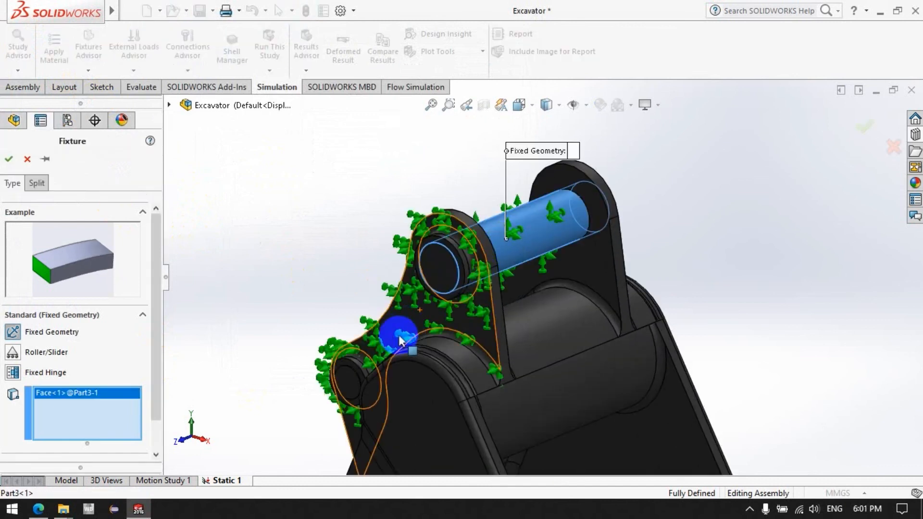
middle_drag(408, 331, 330, 299)
click(330, 298)
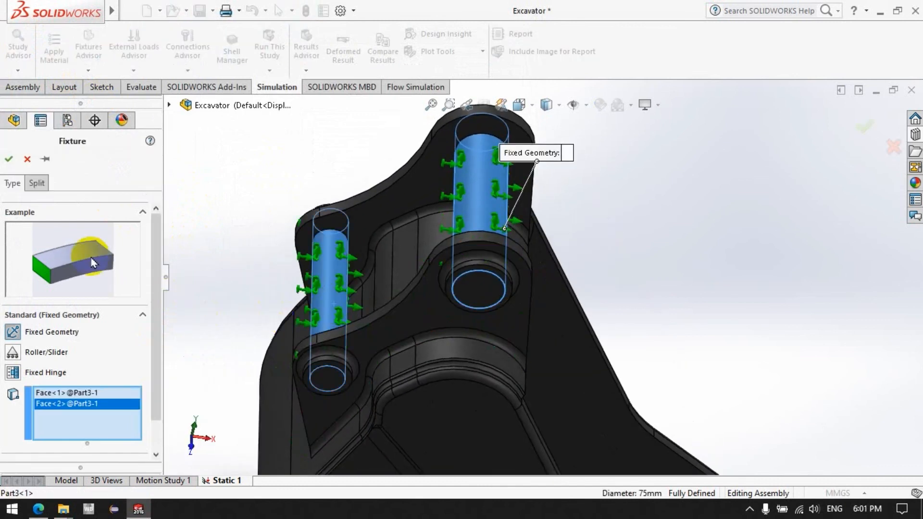
click(9, 159)
scroll(251, 194, up, 6)
mouse_move(613, 330)
middle_down()
mouse_move(552, 282)
mouse_move(579, 334)
mouse_move(562, 264)
mouse_move(598, 319)
middle_up()
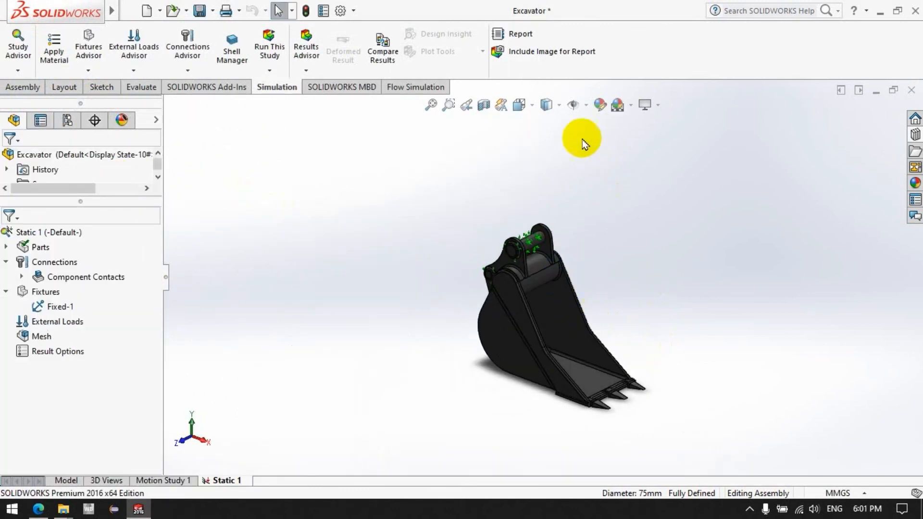
click(630, 105)
click(571, 127)
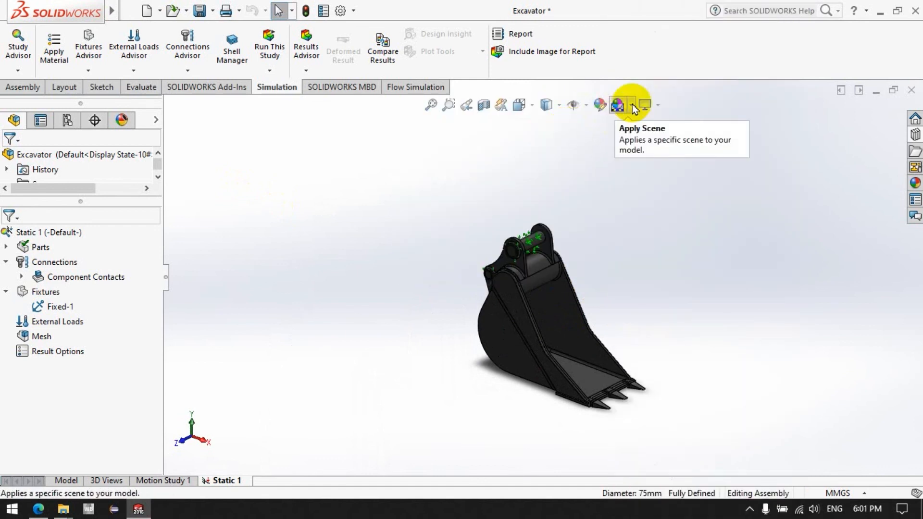
Apply a 1000 N force normal to the bucket's inner floor face, per item
scroll(625, 337, down, 4)
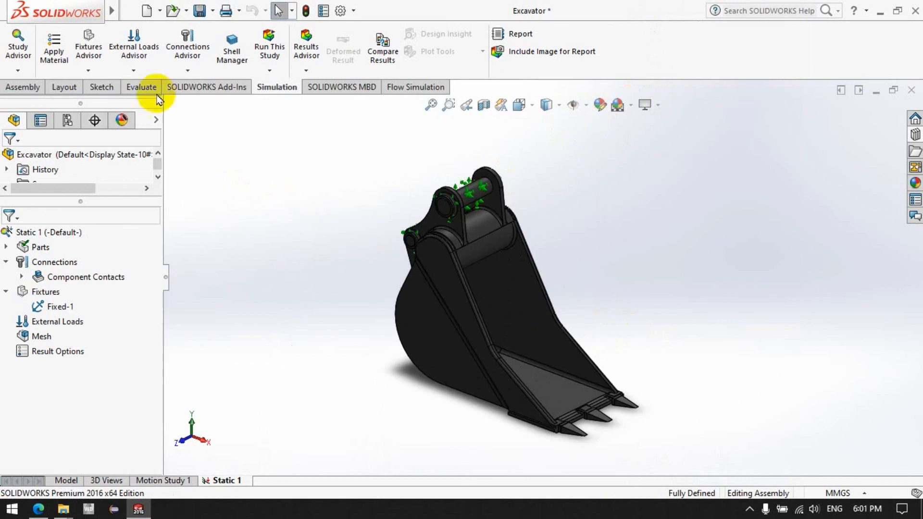
click(134, 71)
click(137, 101)
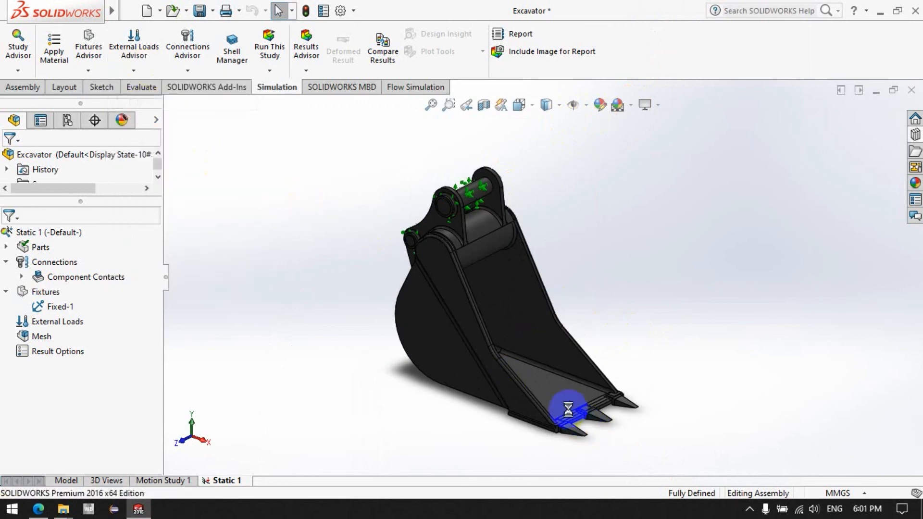
click(547, 392)
drag(54, 386, 17, 386)
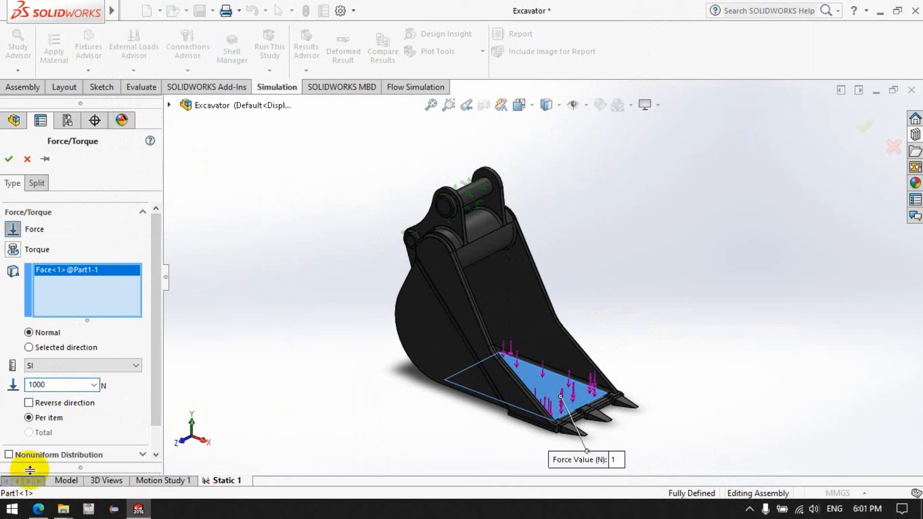
click(9, 159)
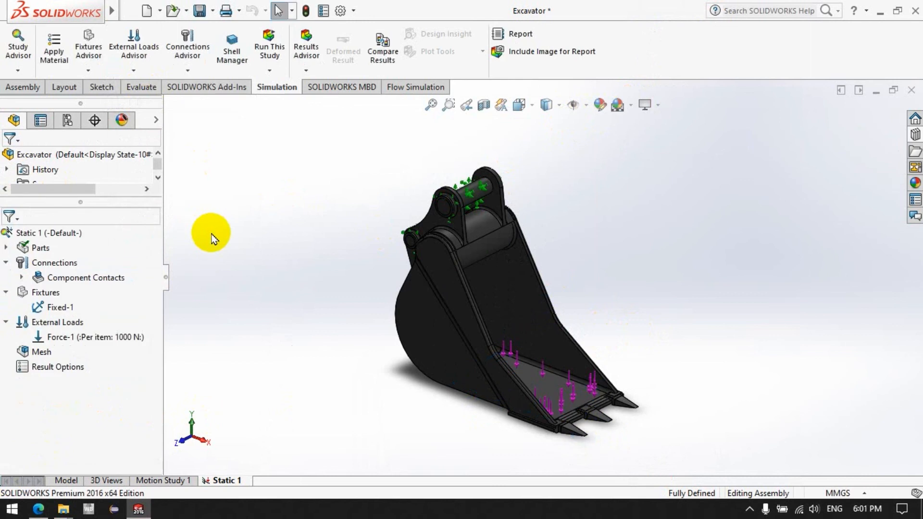
Try to define contact sets with automatic finding of touching faces, selecting all three bucket components
click(88, 70)
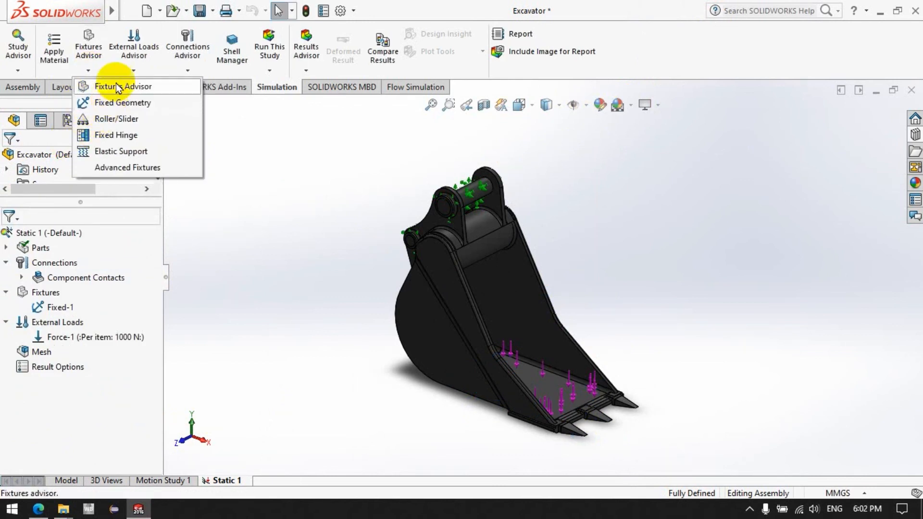
mouse_move(186, 73)
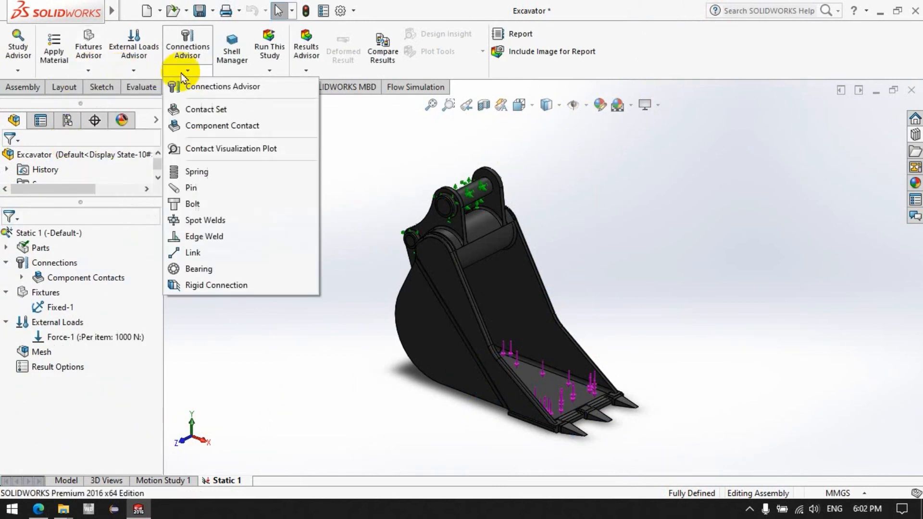
click(186, 111)
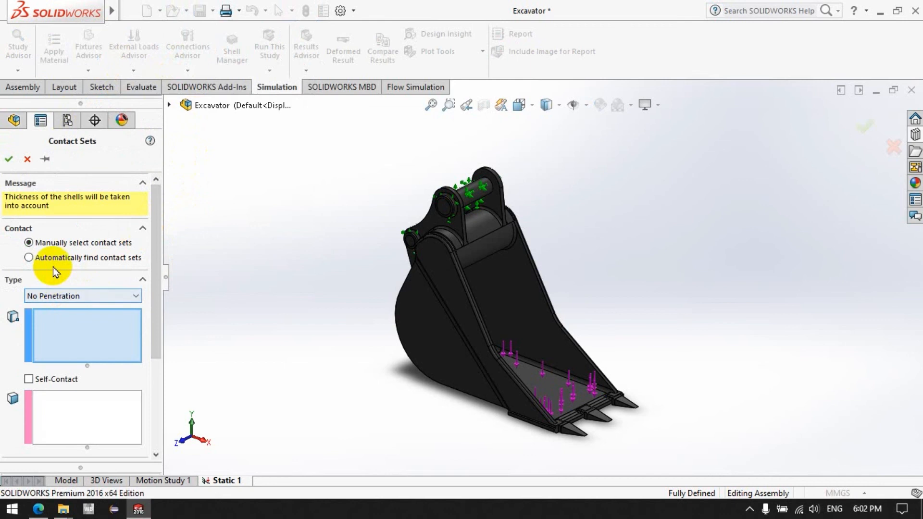
click(45, 258)
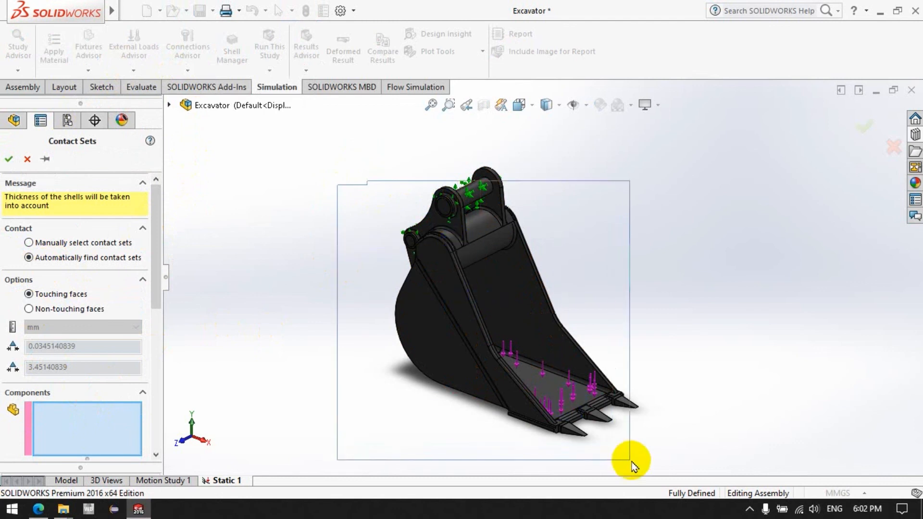
drag(346, 117, 711, 457)
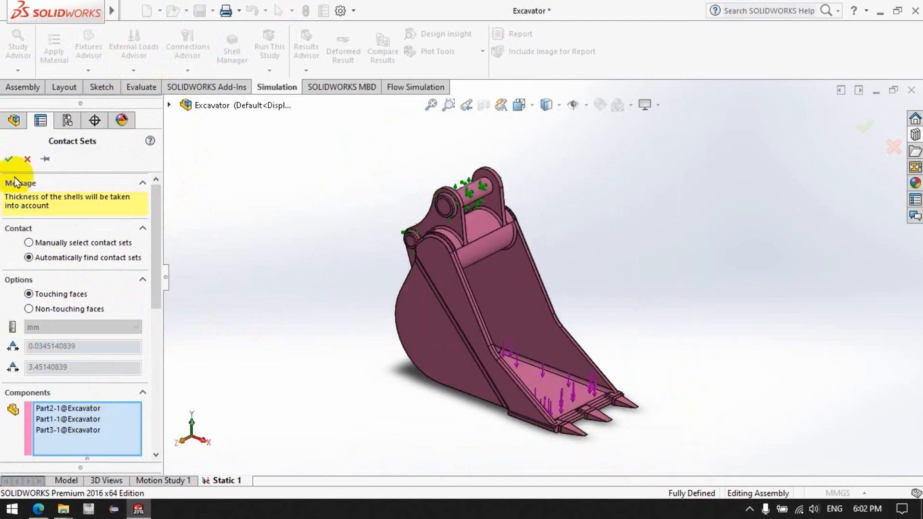
click(9, 159)
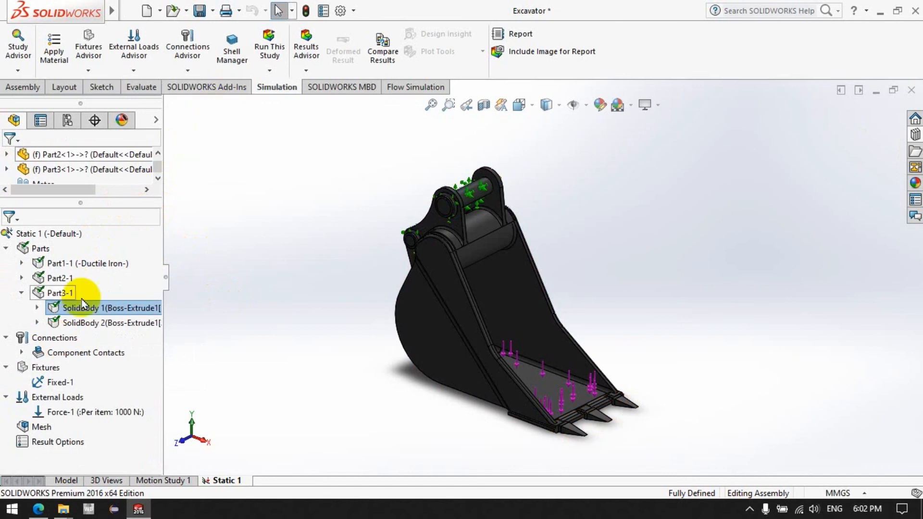
Mesh the whole bucket at the default mesh density and run the static study
right_click(40, 431)
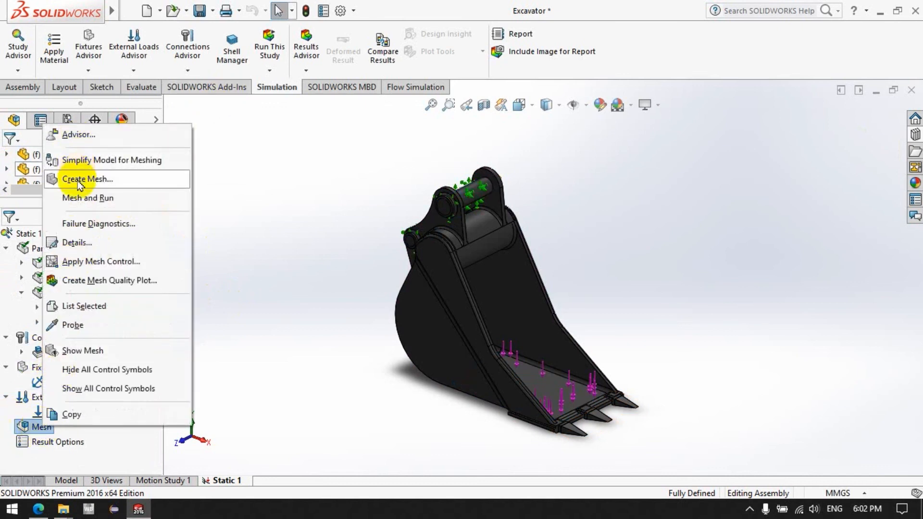
click(78, 183)
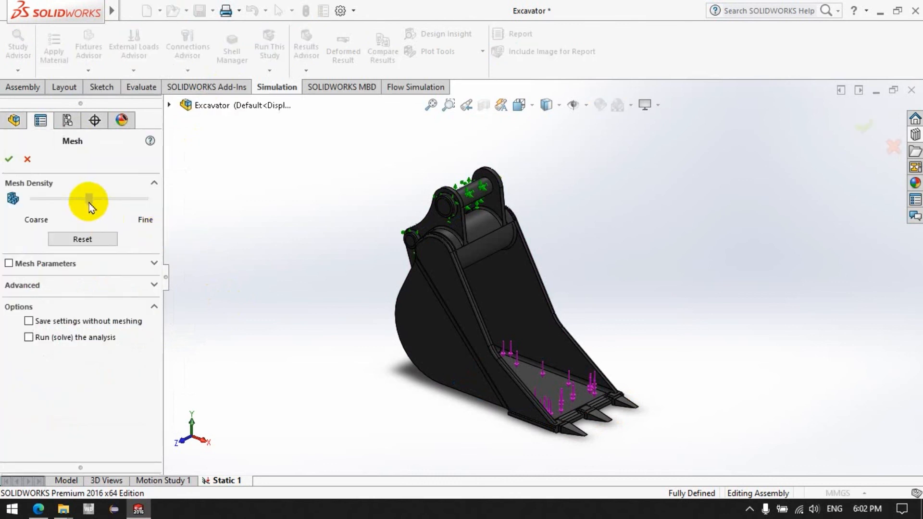
click(10, 159)
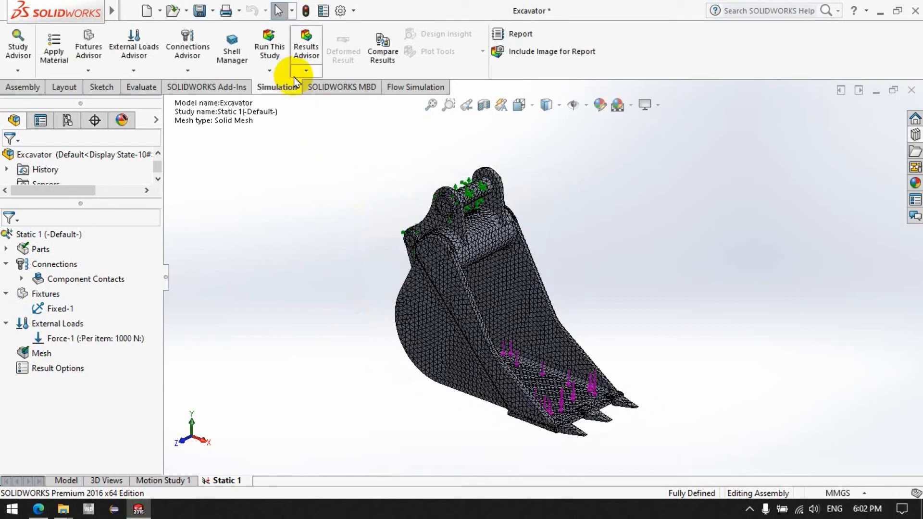
click(265, 53)
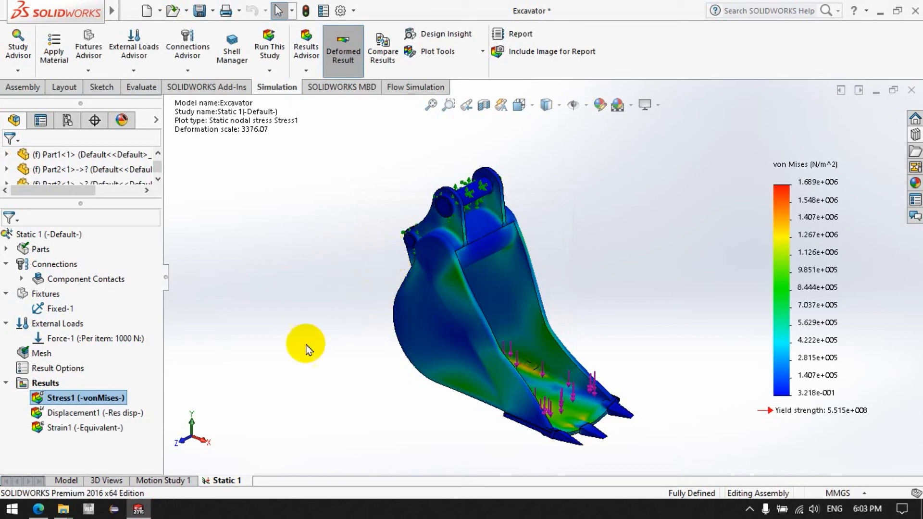
Review the results by animating the von Mises stress plot and displaying the displacement and strain plots
right_click(93, 399)
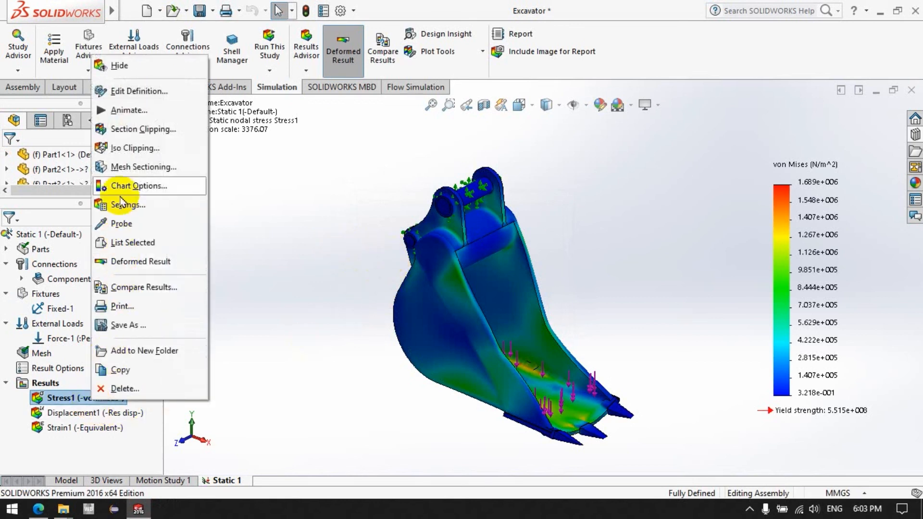
click(127, 112)
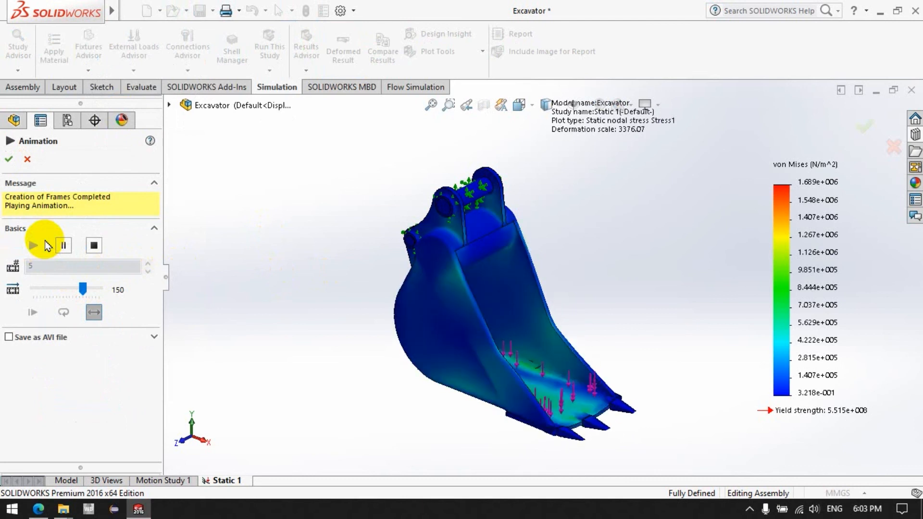
click(27, 159)
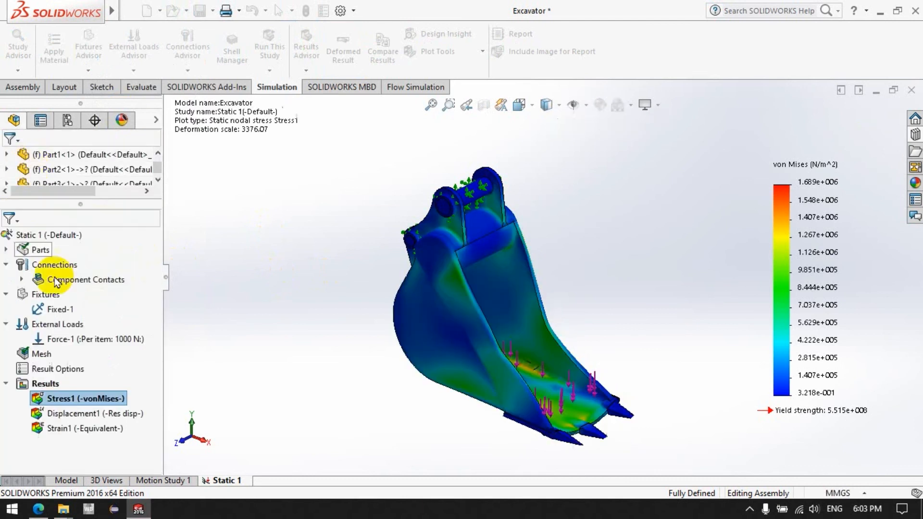
double_click(85, 414)
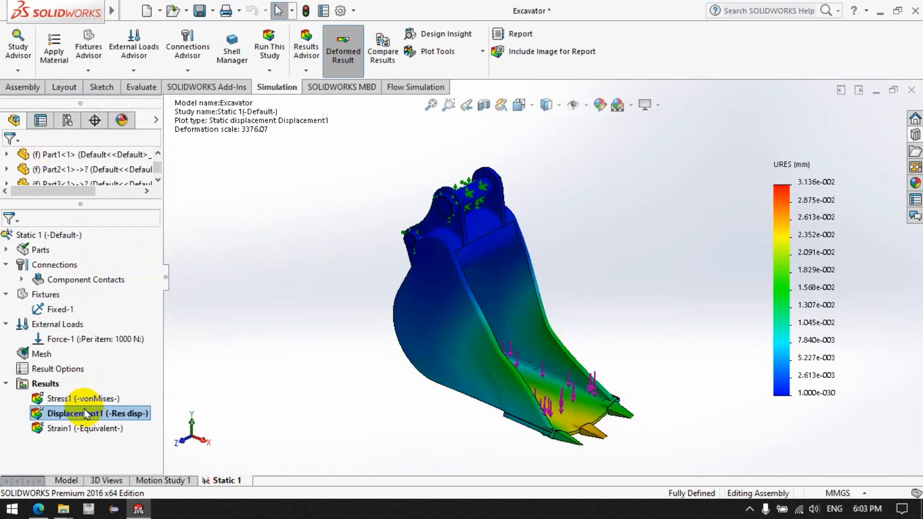
double_click(84, 429)
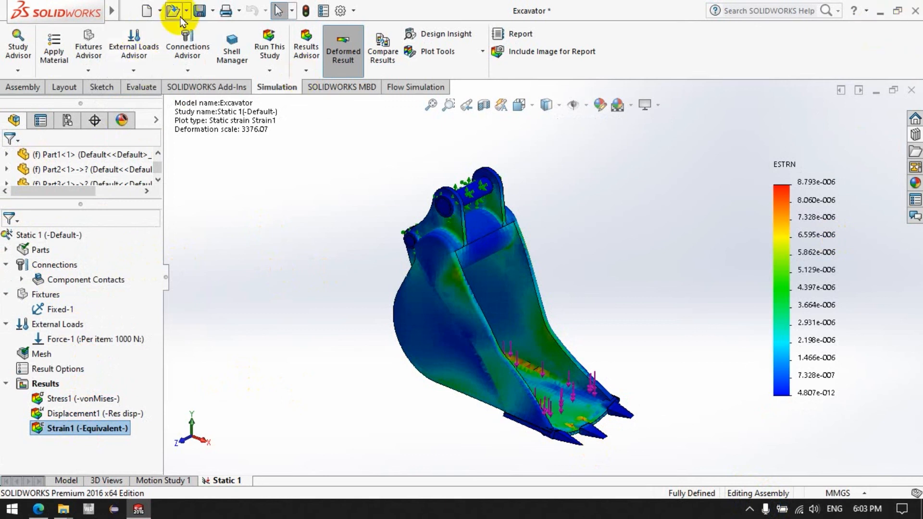
Save the Excavator assembly together with its static study
click(213, 12)
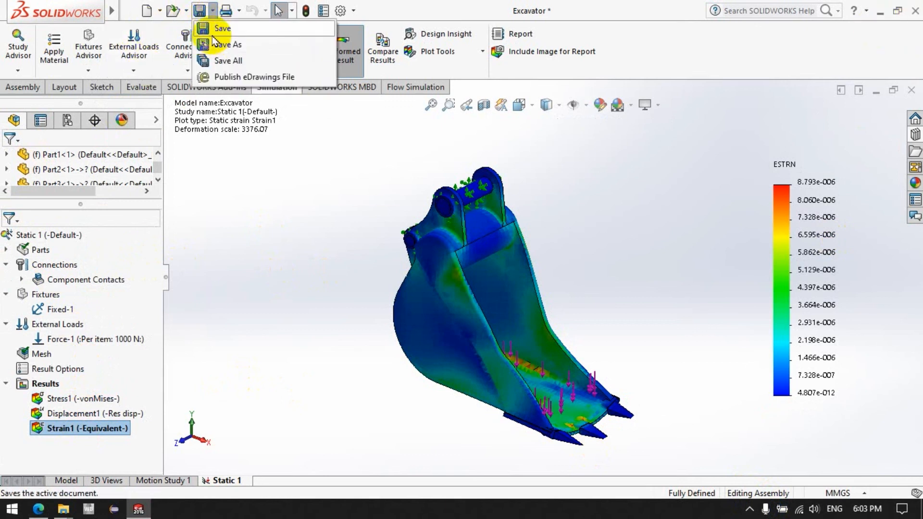
click(213, 34)
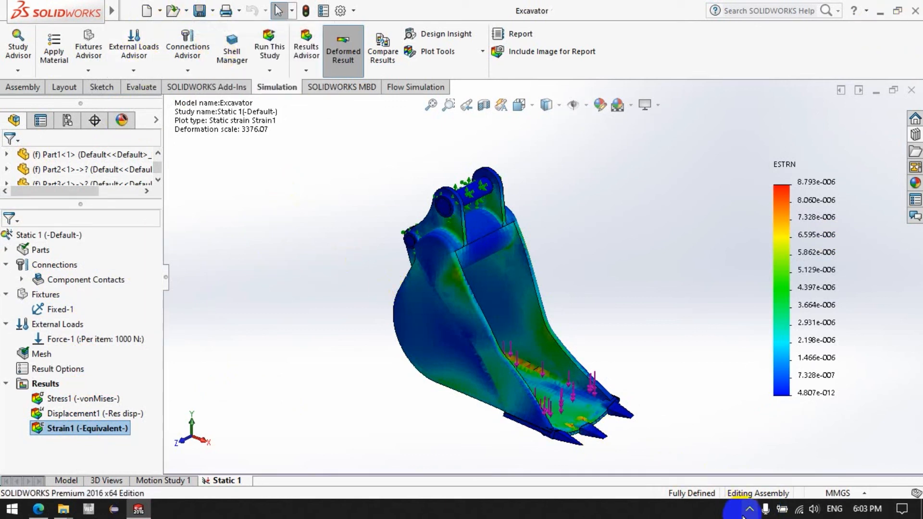